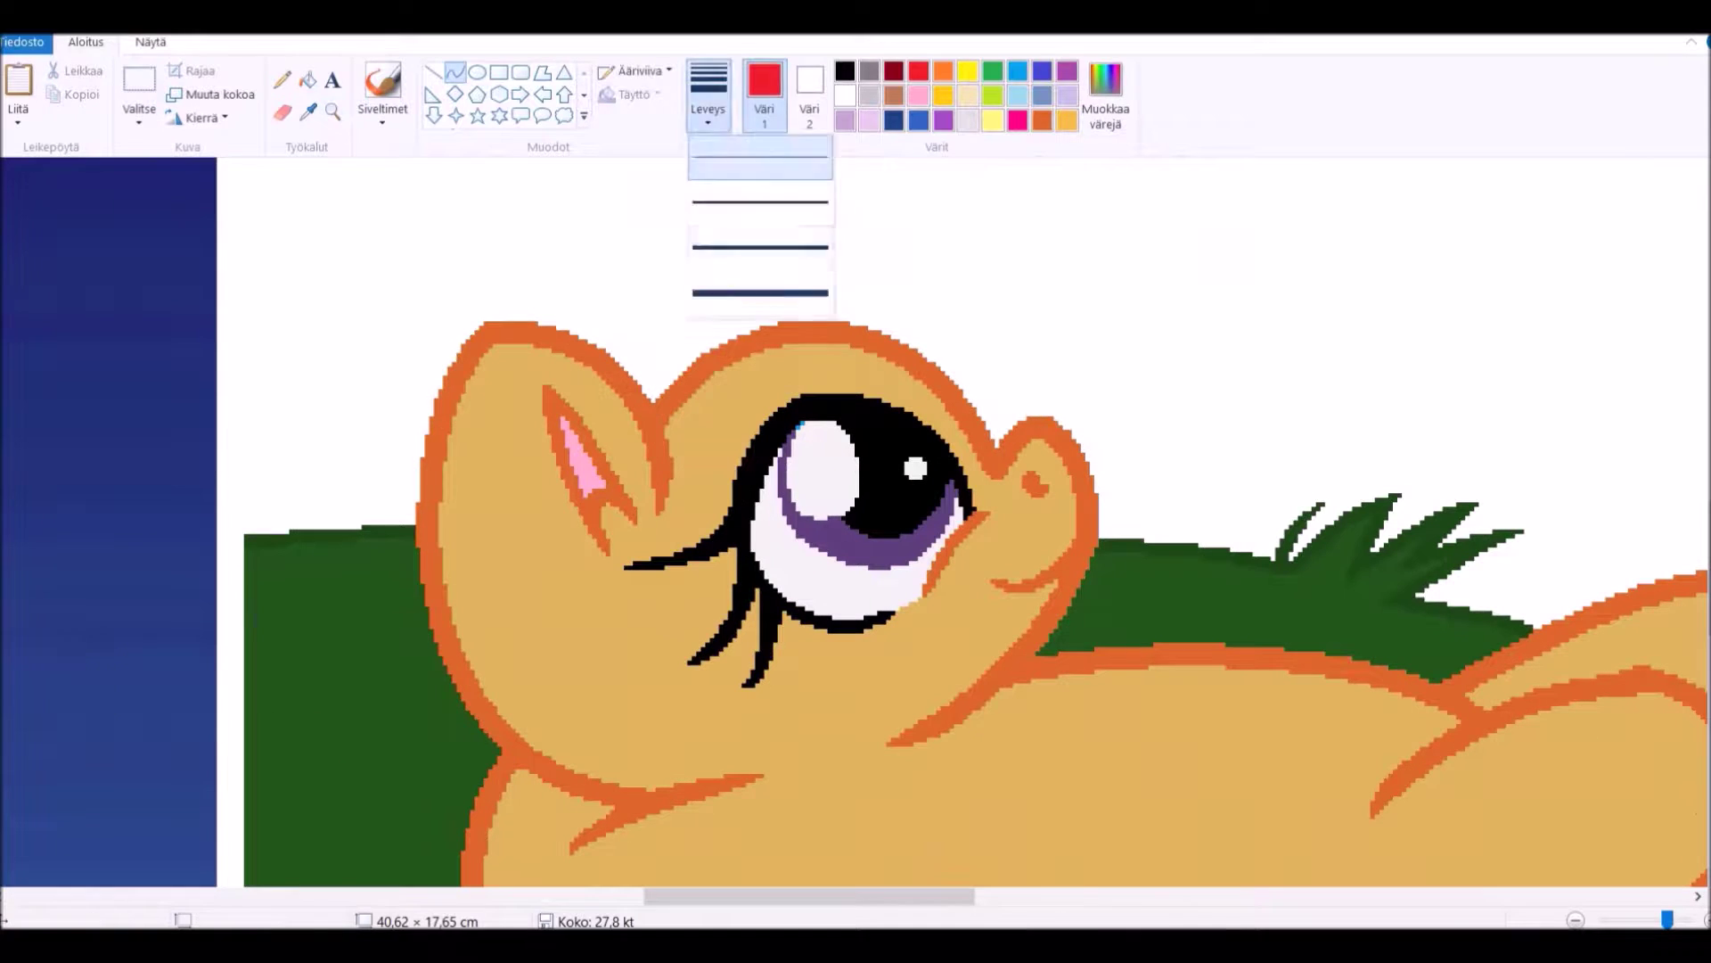
Draw the fringe across the eye and the mane's outer arc from the ear to the grass with thick red curves.
mouse_move(655, 450)
left_mouse_down()
mouse_move(682, 637)
mouse_move(971, 332)
mouse_move(744, 256)
left_mouse_up()
mouse_move(548, 339)
left_mouse_down()
mouse_move(557, 277)
mouse_move(1199, 473)
mouse_move(1239, 345)
left_mouse_up()
key("ctrl+z")
left_click(454, 71)
left_click_drag(535, 334, 1186, 455)
left_click_drag(802, 392, 624, 161)
key("ctrl+z")
left_click_drag(531, 334, 1177, 428)
left_click_drag(758, 365, 570, 160)
left_click_drag(918, 383, 1319, 486)
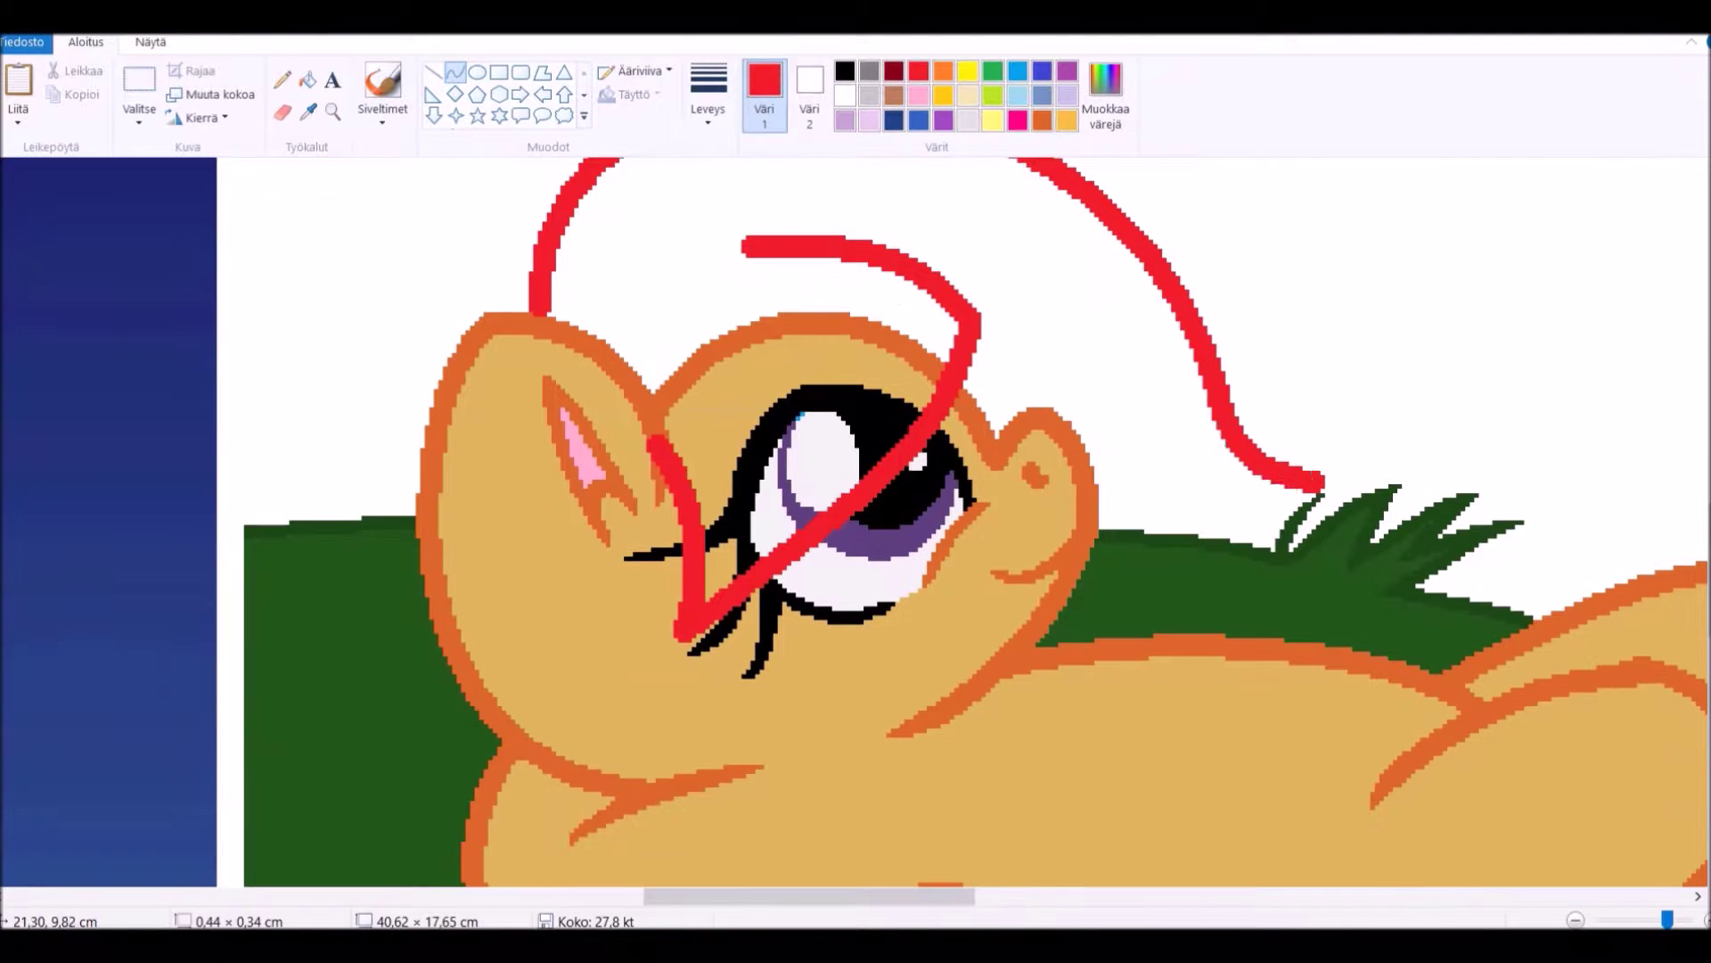
Add jagged red hair tips between the muzzle and the grass tuft, running down to the pony's back.
left_click_drag(1083, 339, 1321, 481)
left_click_drag(1203, 410, 1168, 436)
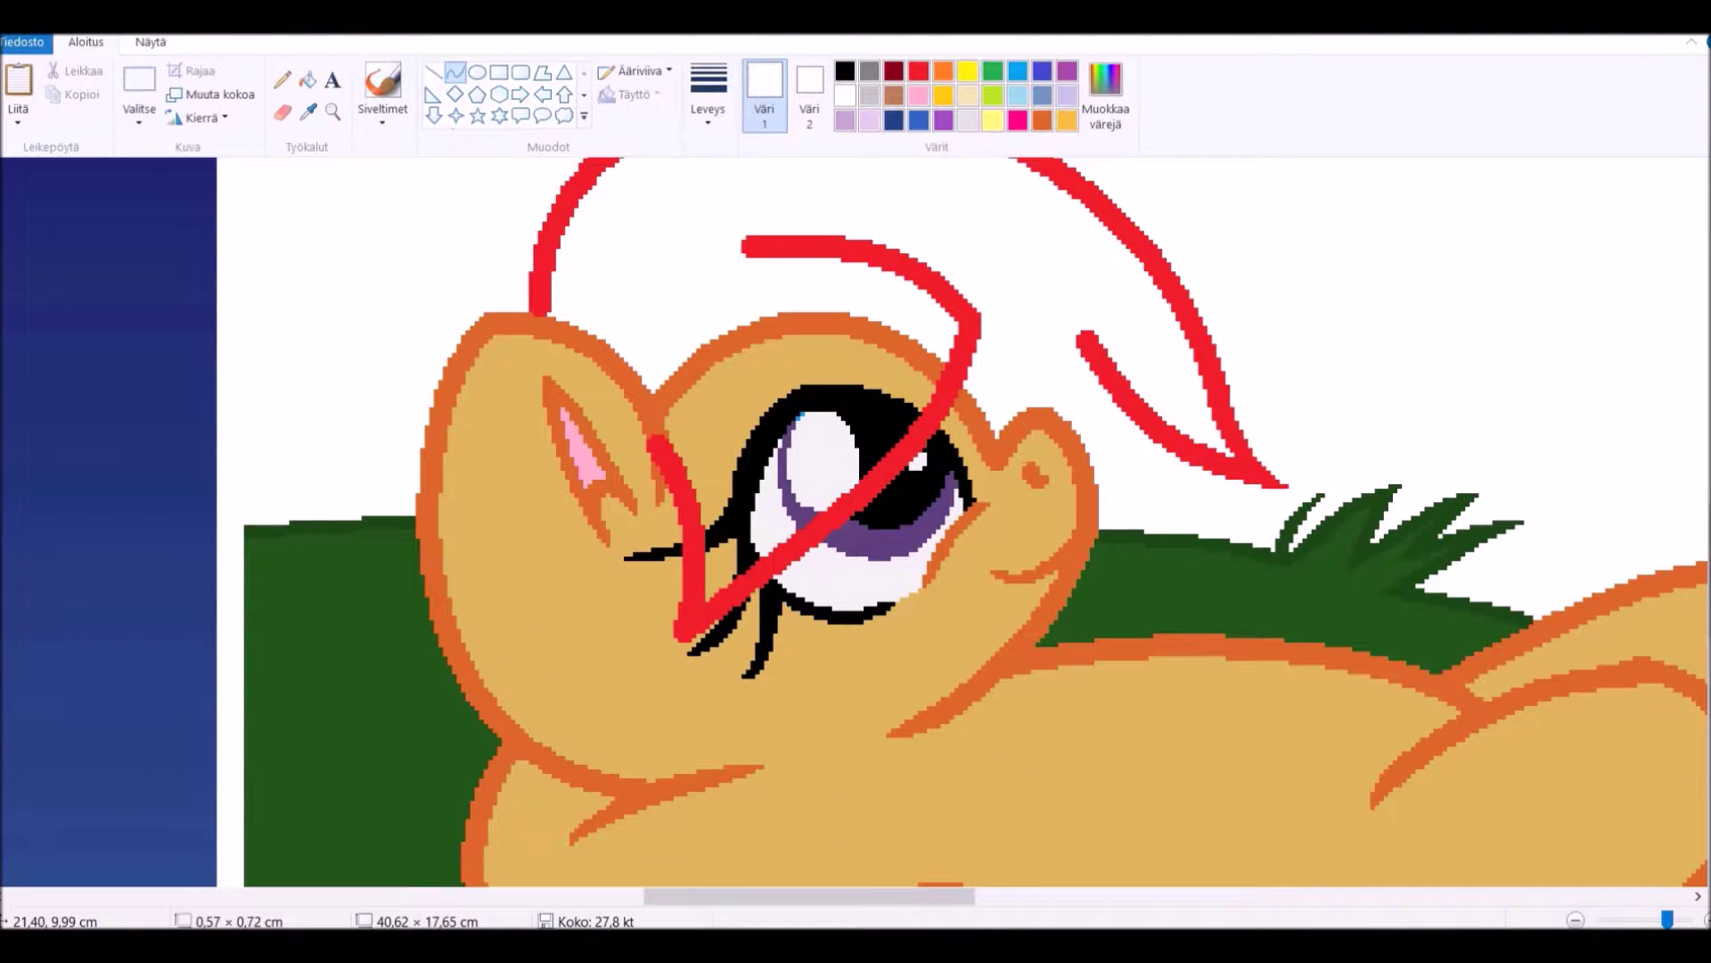
left_click_drag(1114, 495, 1355, 611)
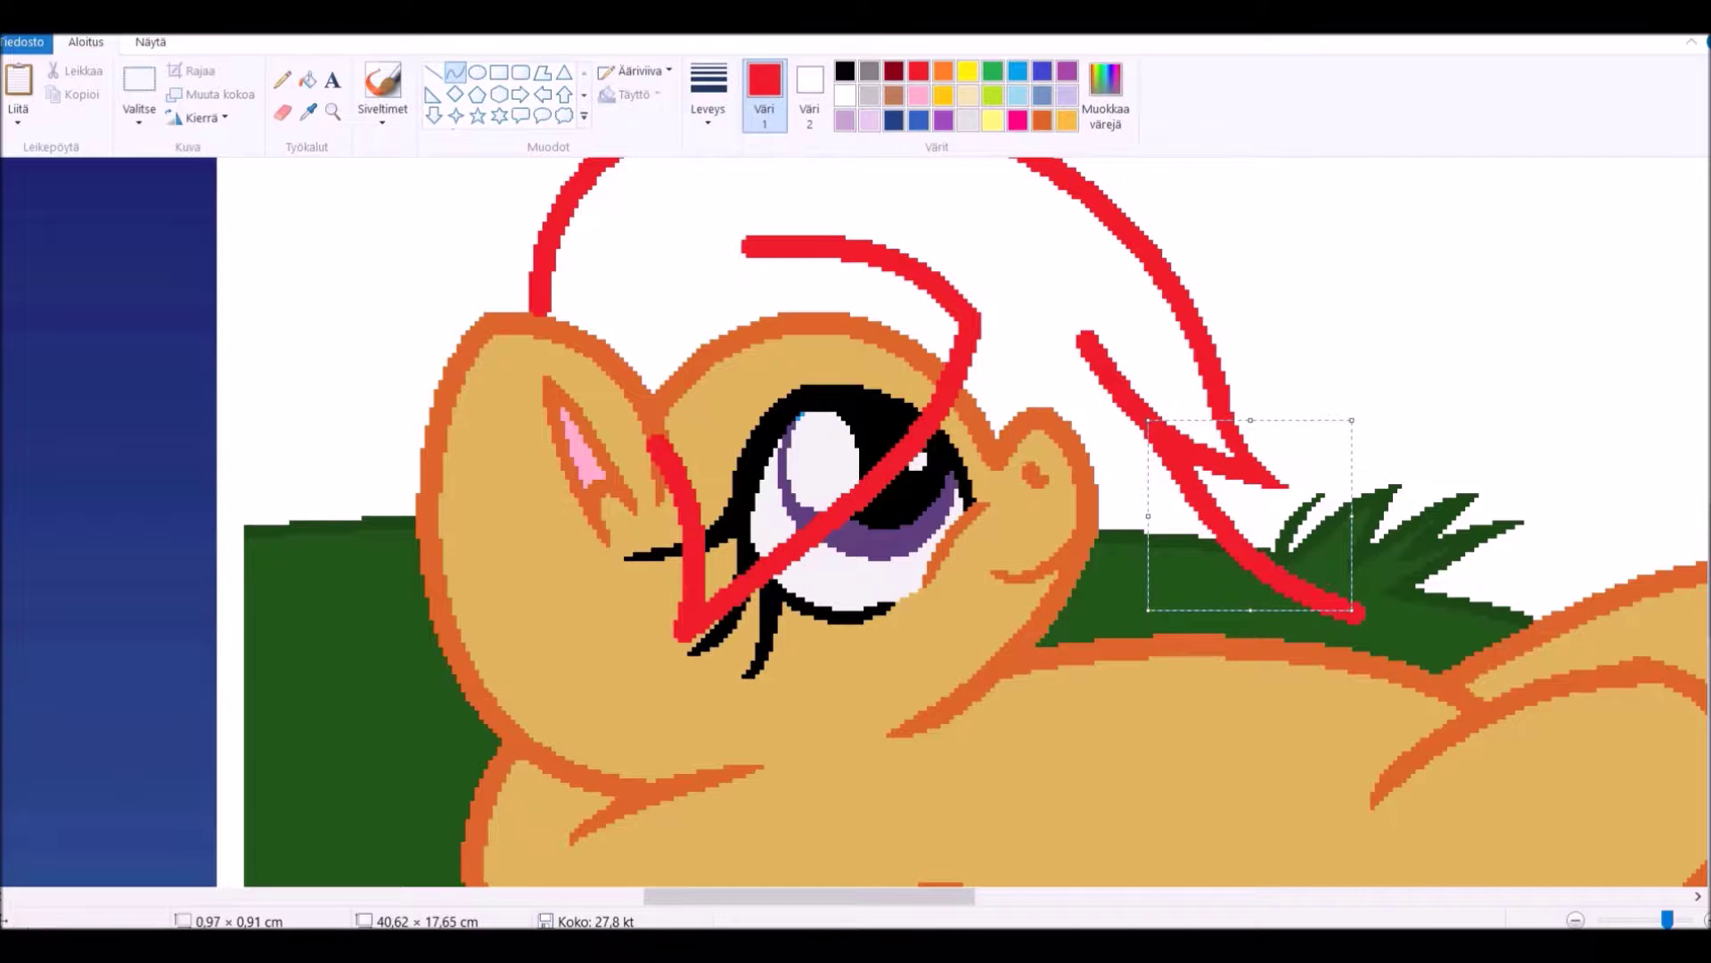
left_click_drag(1234, 552, 1186, 584)
scroll(963, 522, "down", 3)
scroll(981, 521, "up", 2)
left_click(433, 72)
left_click_drag(1189, 479, 1301, 575)
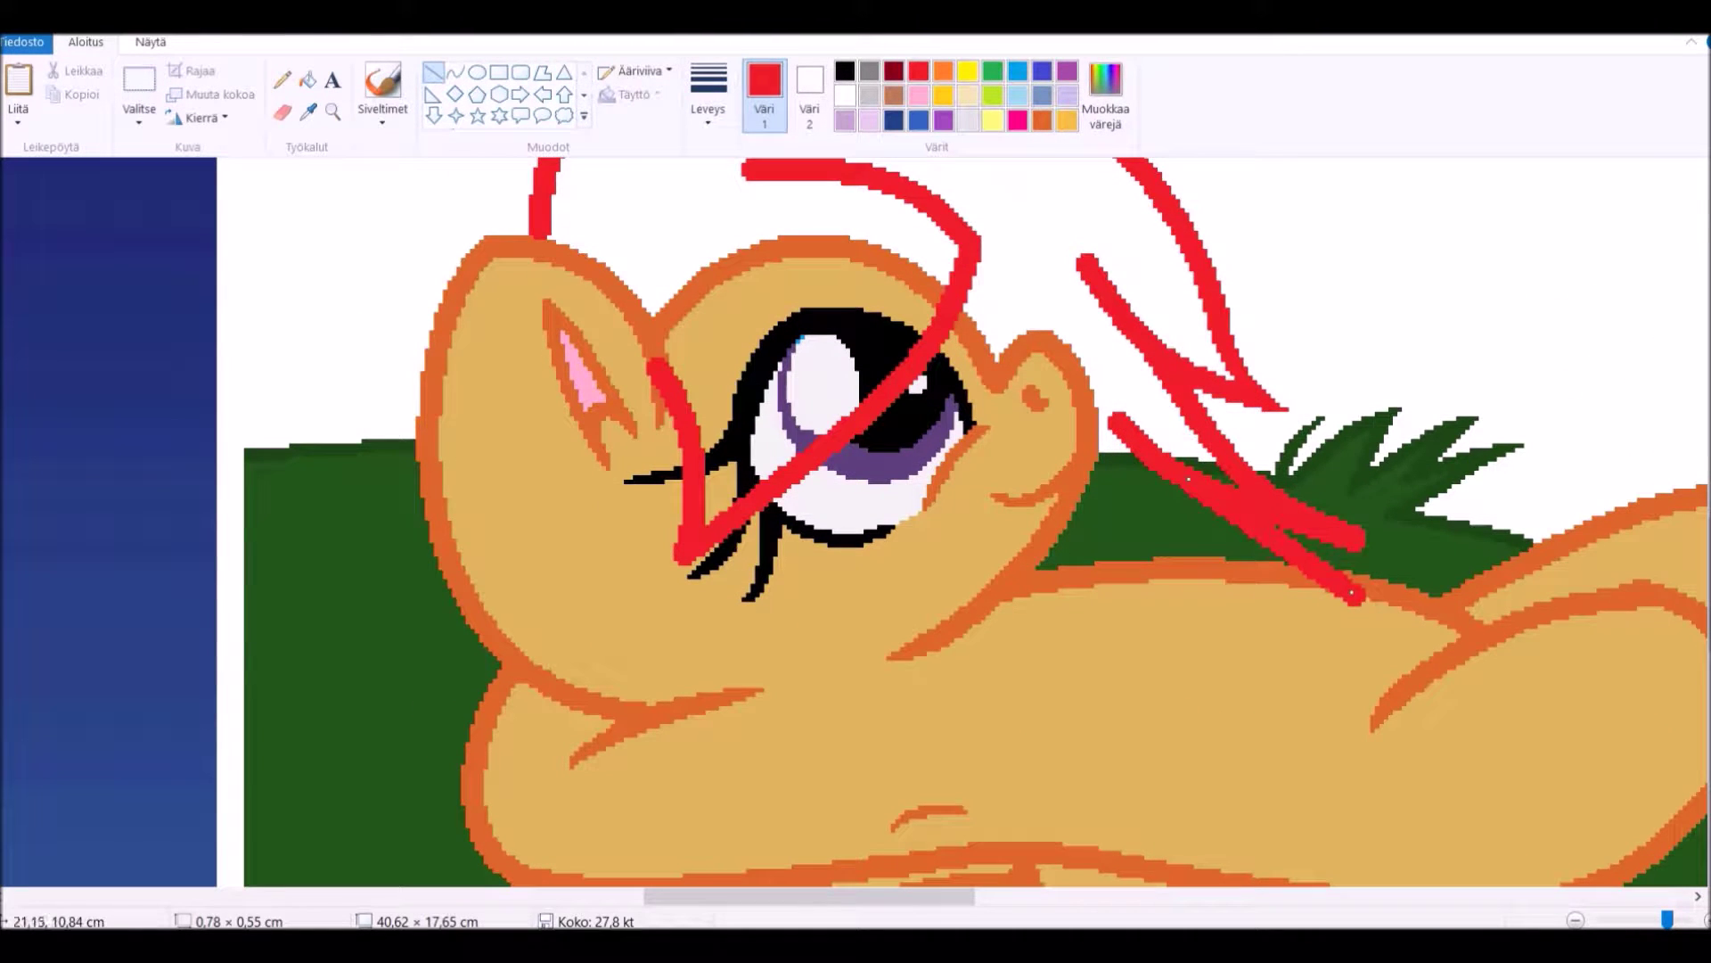
Repaint the red overrun on the body and sharpen the lower hair tip with the sampled grass green.
left_click(308, 80)
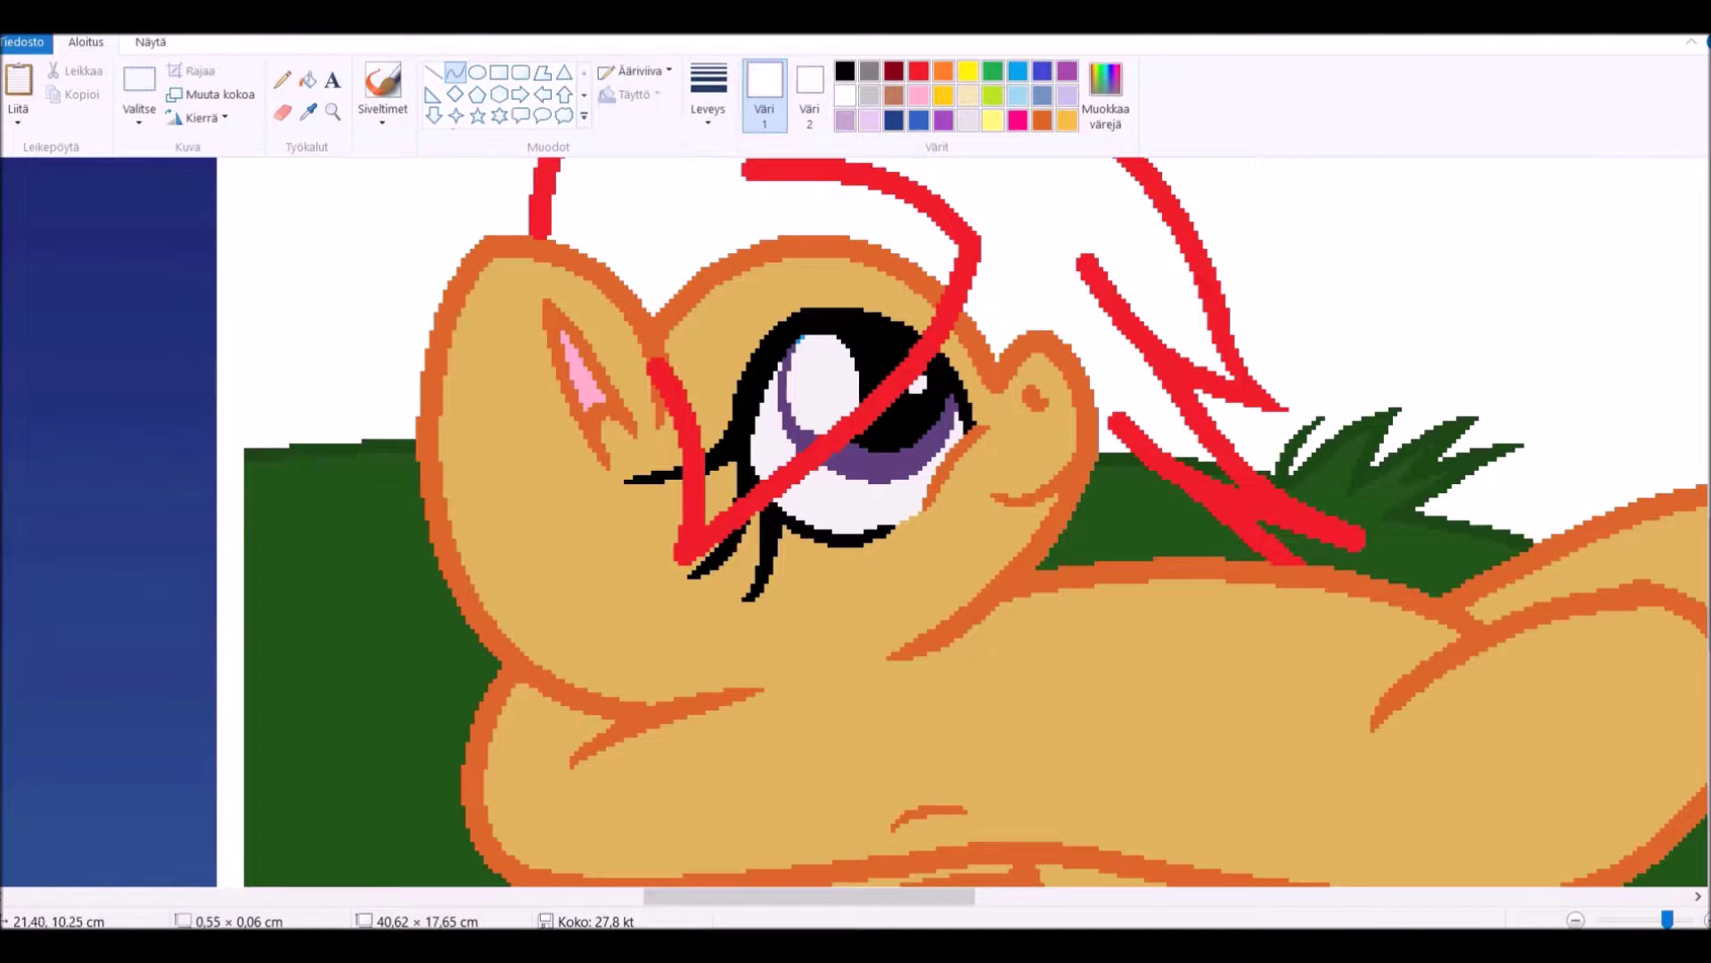
right_click(1319, 522)
left_click(307, 111)
left_click(1381, 548)
left_click(1310, 513)
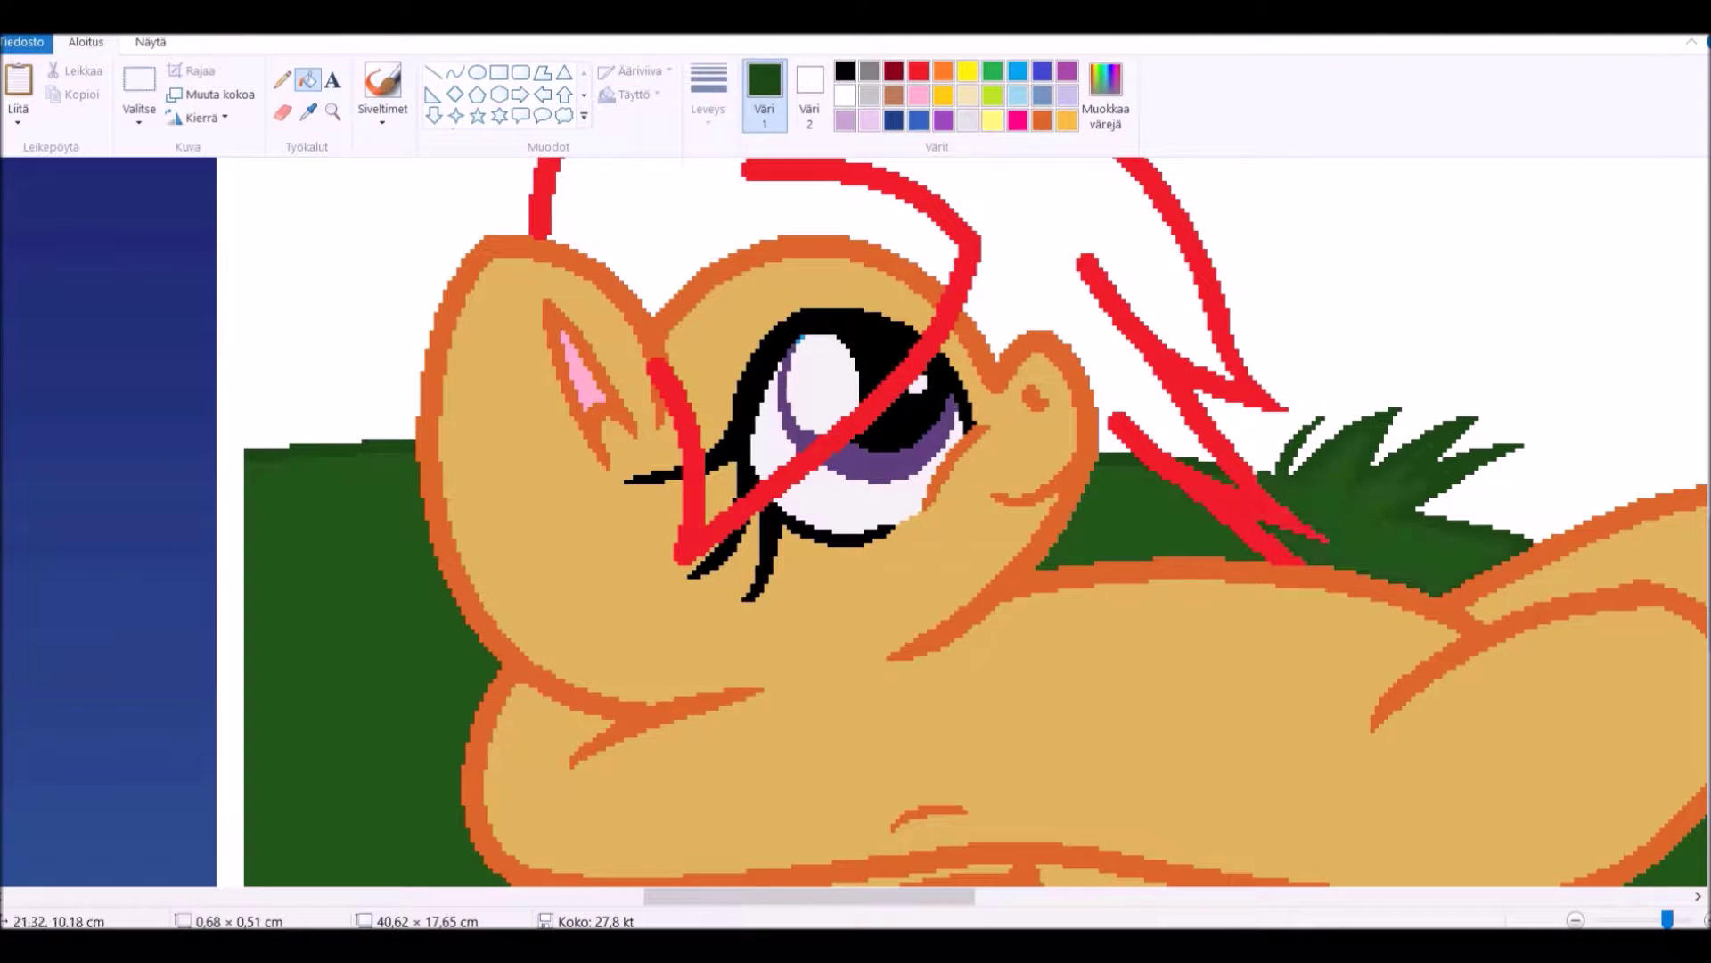
Taper the hair tips beside the muzzle with white curves and fill the grass between muzzle and hair with white.
left_click(282, 81)
left_click(845, 96)
left_click(455, 71)
left_click_drag(1079, 259, 1199, 366)
left_click(640, 70)
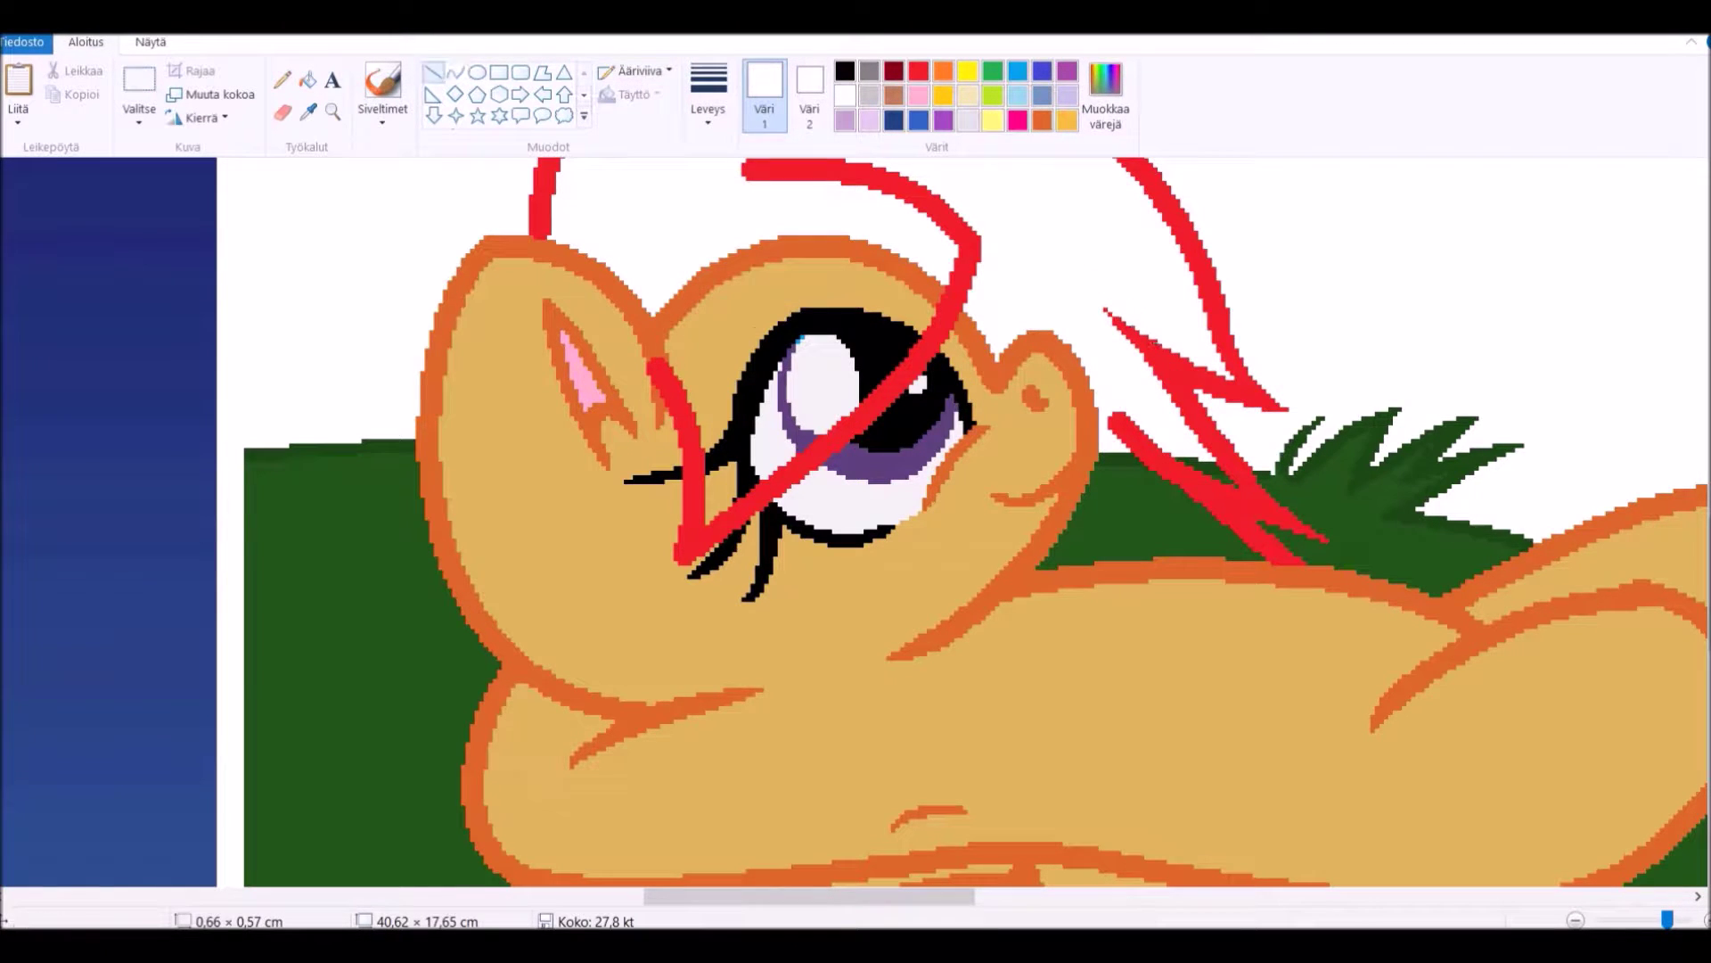
left_click_drag(1110, 415, 1230, 548)
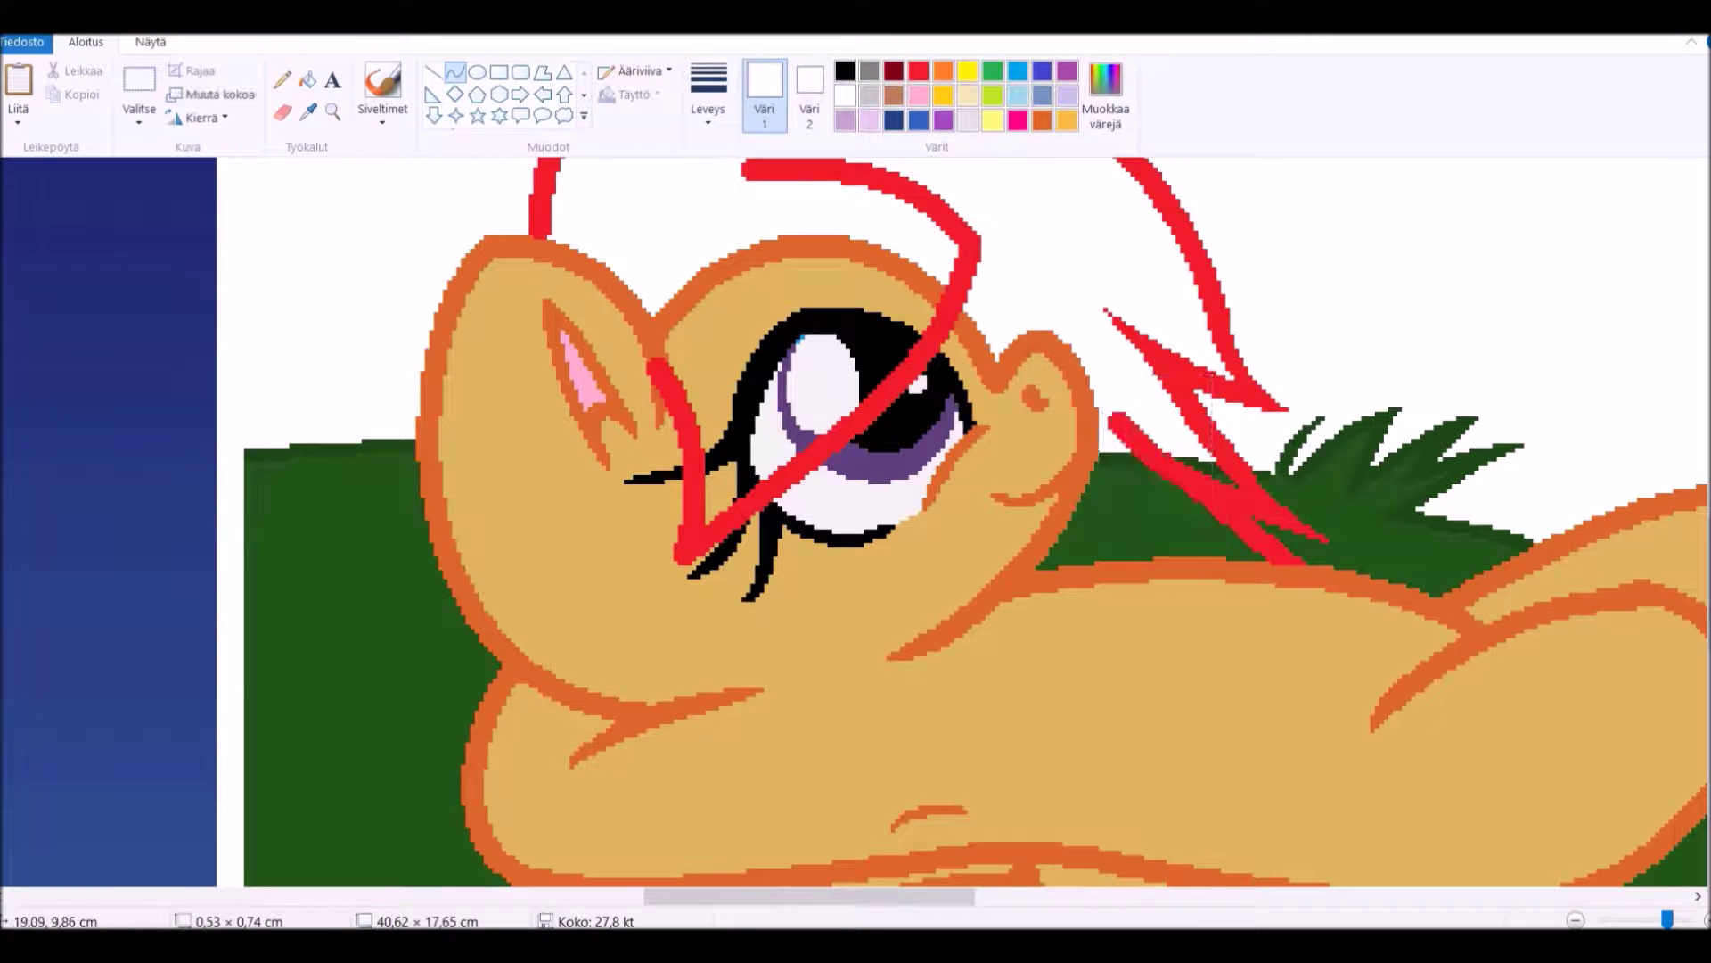
left_click(308, 80)
left_click(1114, 500)
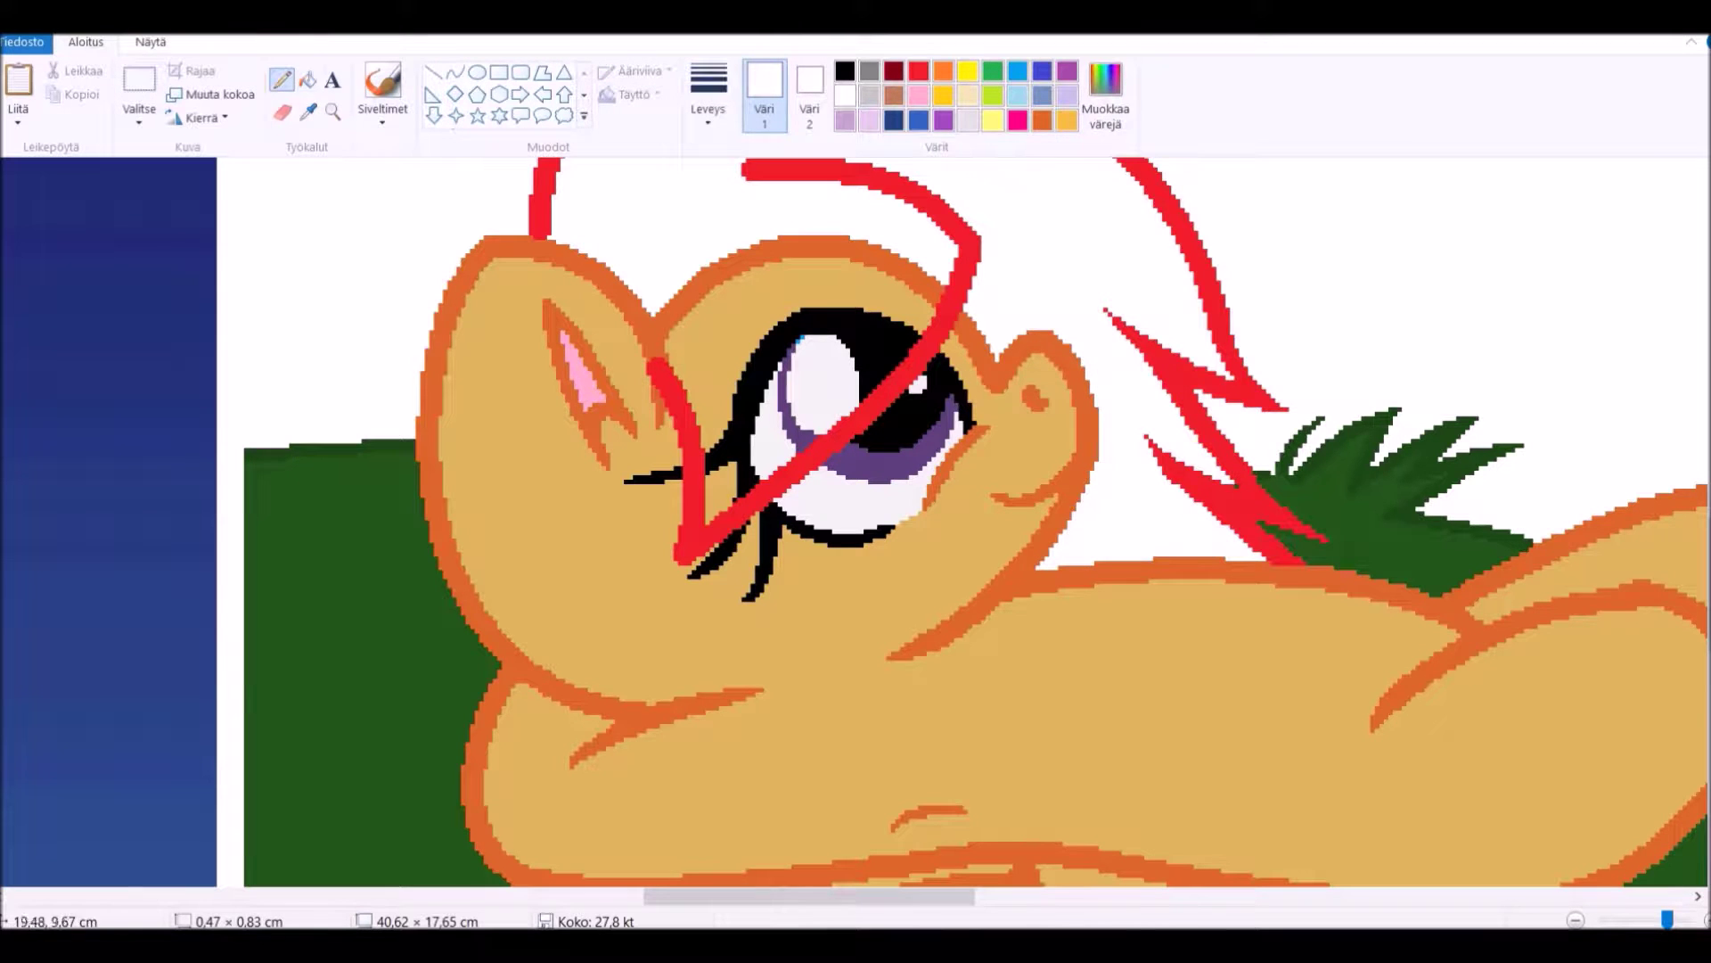
Taper the upper end of the red fringe line to a point with white.
scroll(963, 521, "up", 7)
scroll(963, 521, "down", 5)
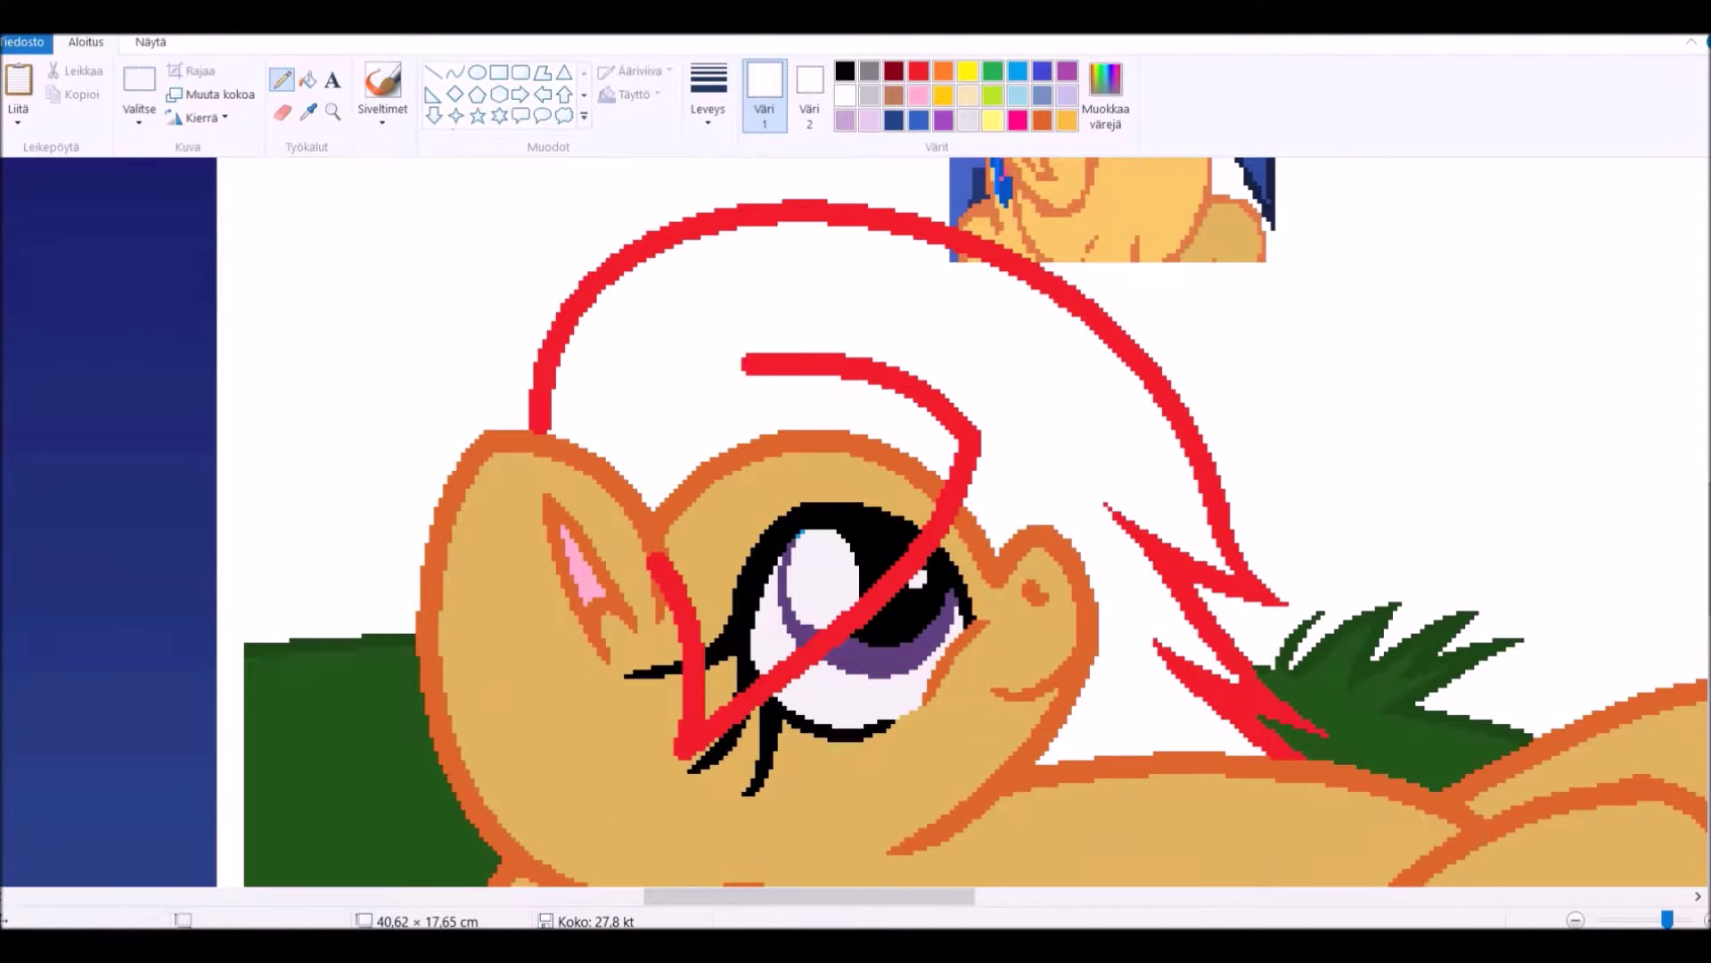
left_click(455, 71)
left_click(308, 80)
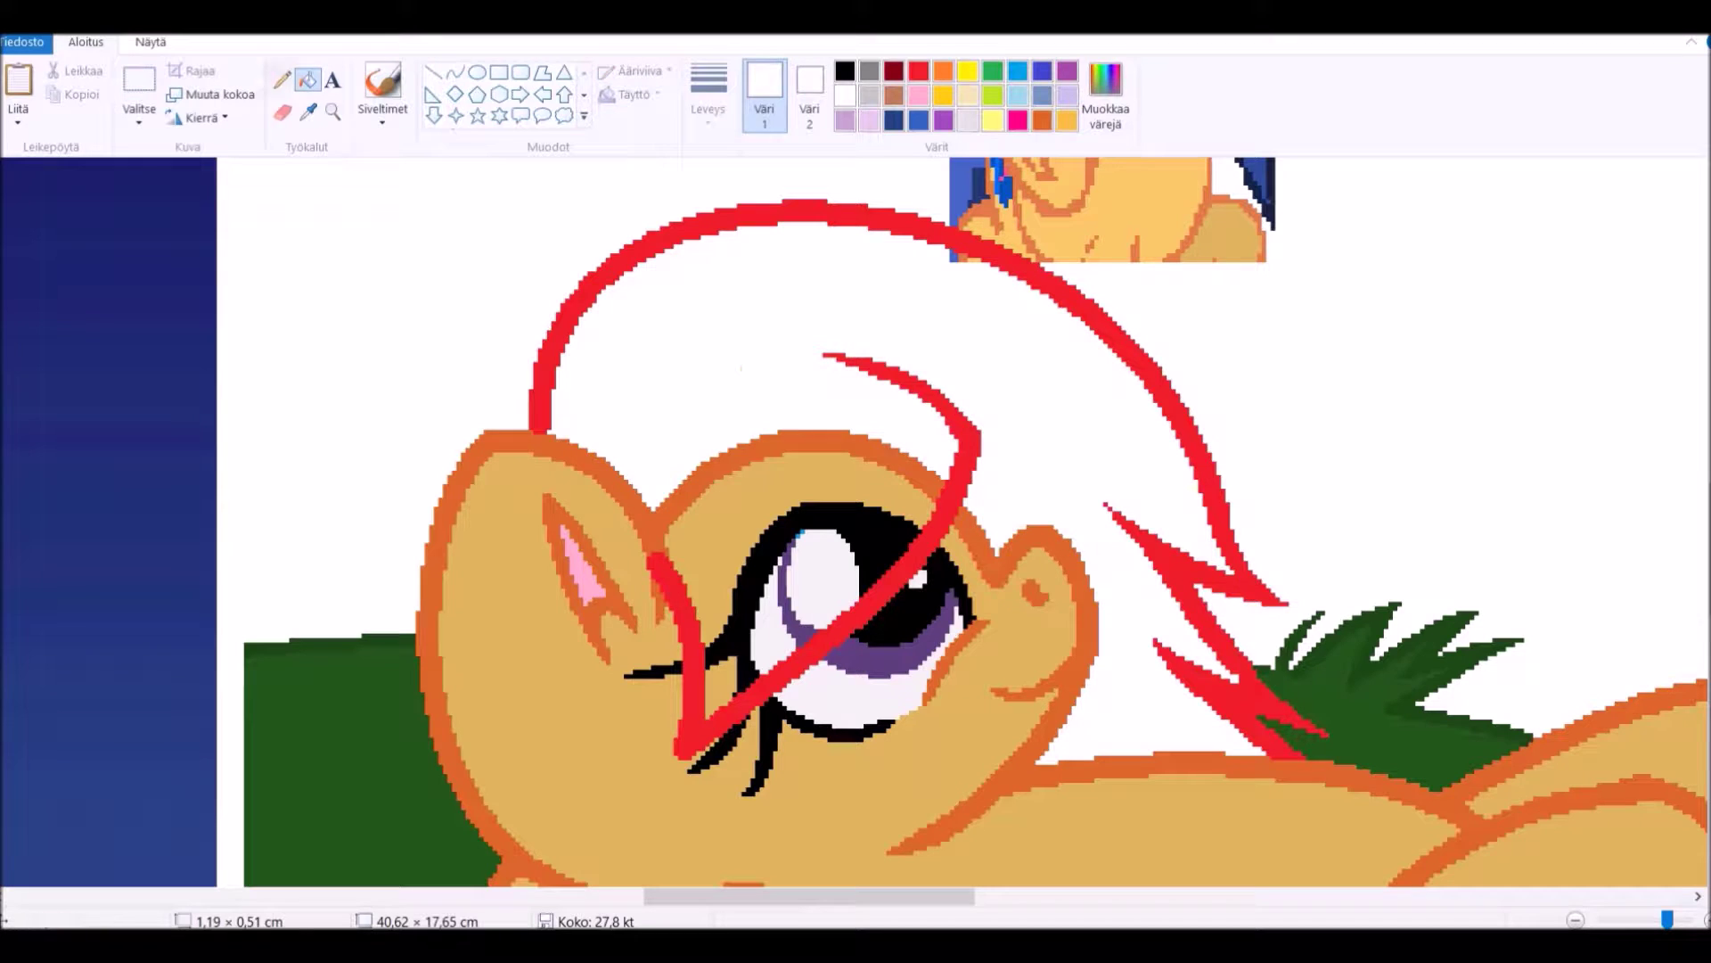
Fill the forehead and the head outline behind the fringe with white.
left_click(802, 463)
left_click(820, 579)
left_click(800, 533)
left_click(308, 111)
left_click(829, 696)
left_click(820, 580)
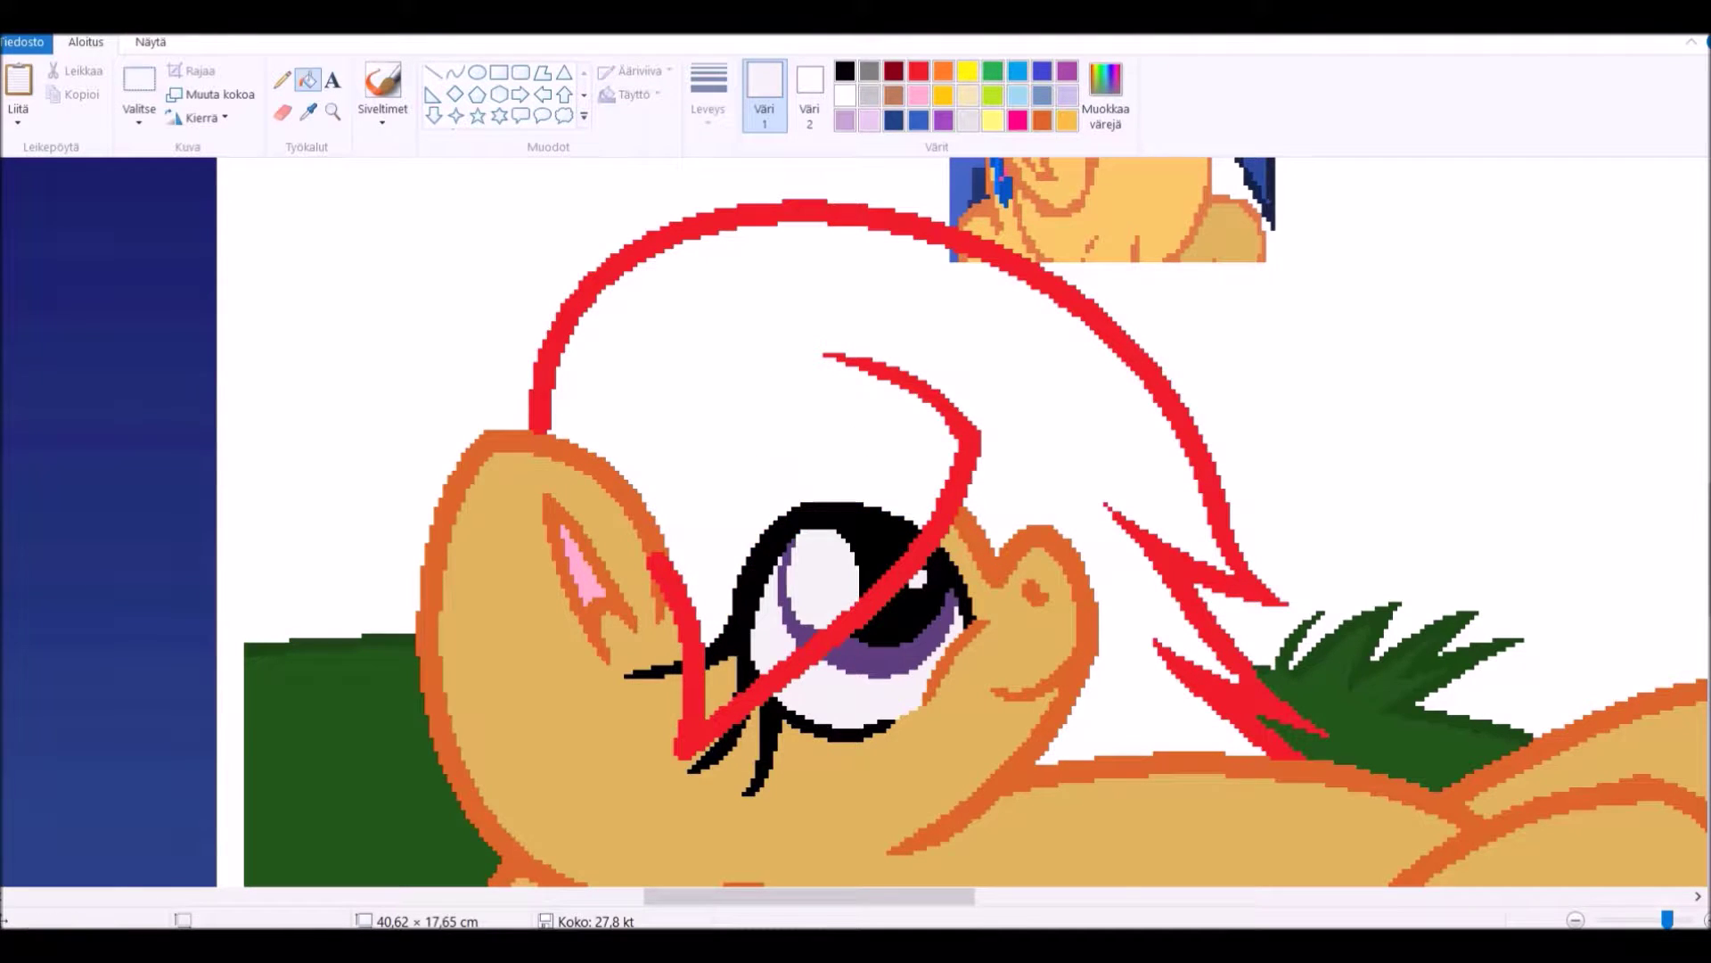
Redraw the ear's inner edge beside the fringe in orange and tidy the ear with the sampled tan.
scroll(976, 521, "down", 1)
left_click(1042, 120)
left_click(454, 72)
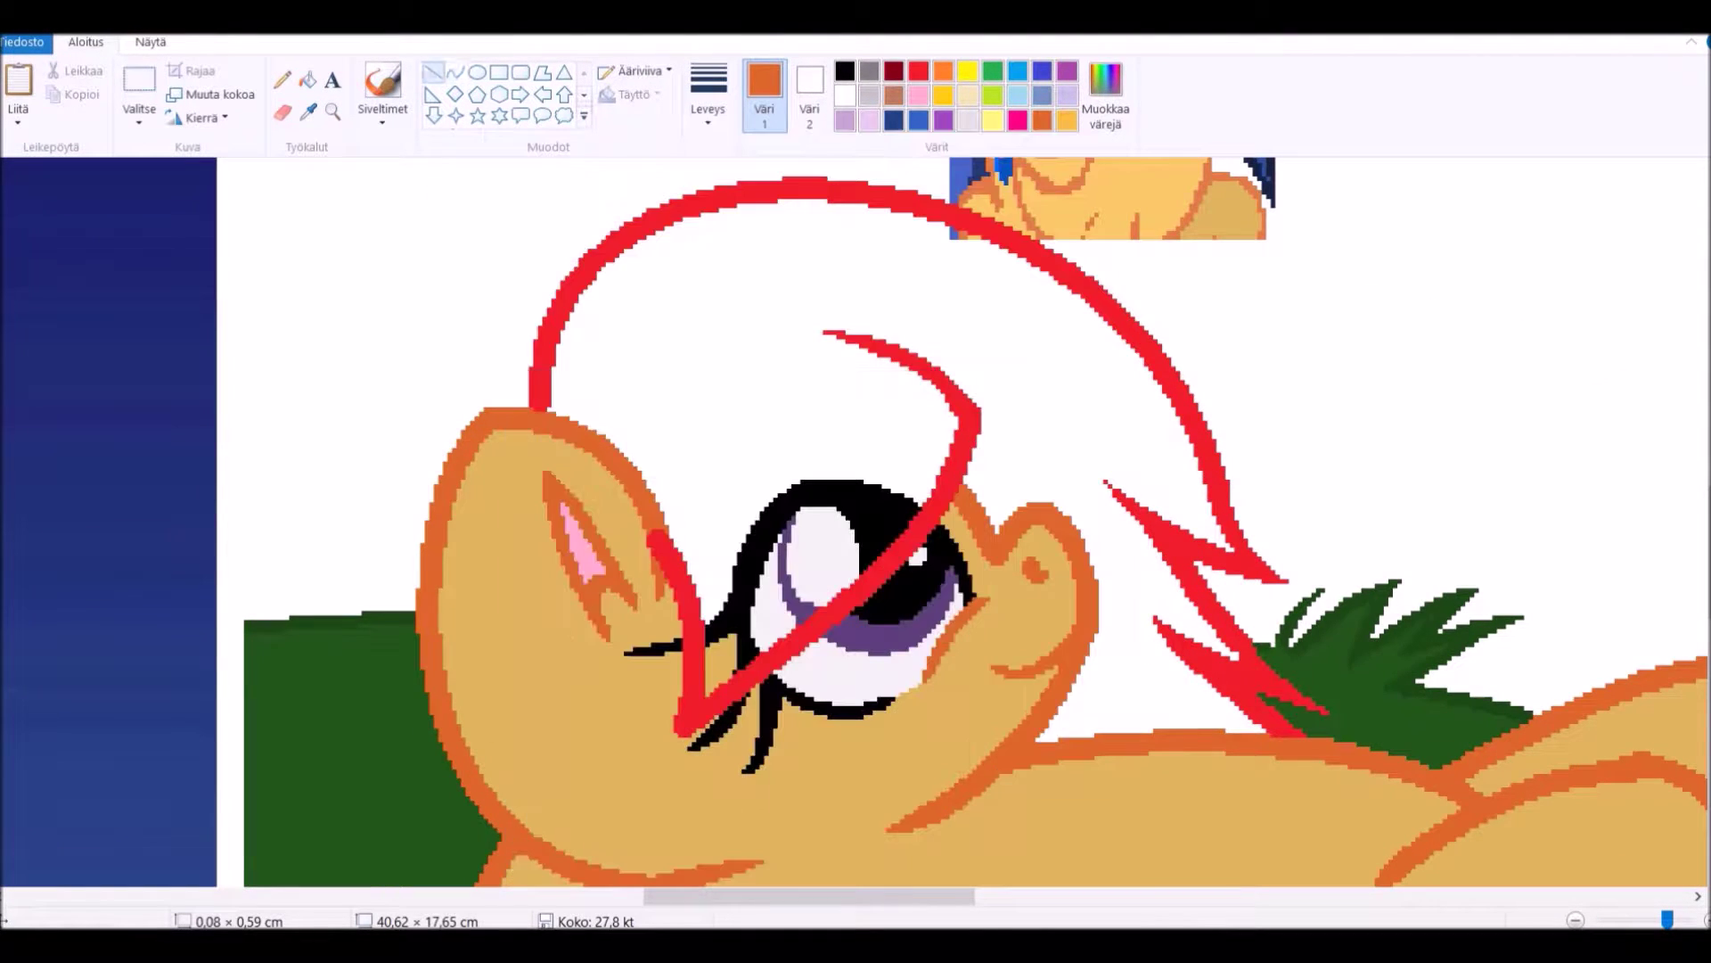
scroll(976, 521, "down", 5)
scroll(976, 521, "up", 3)
left_click(1042, 120)
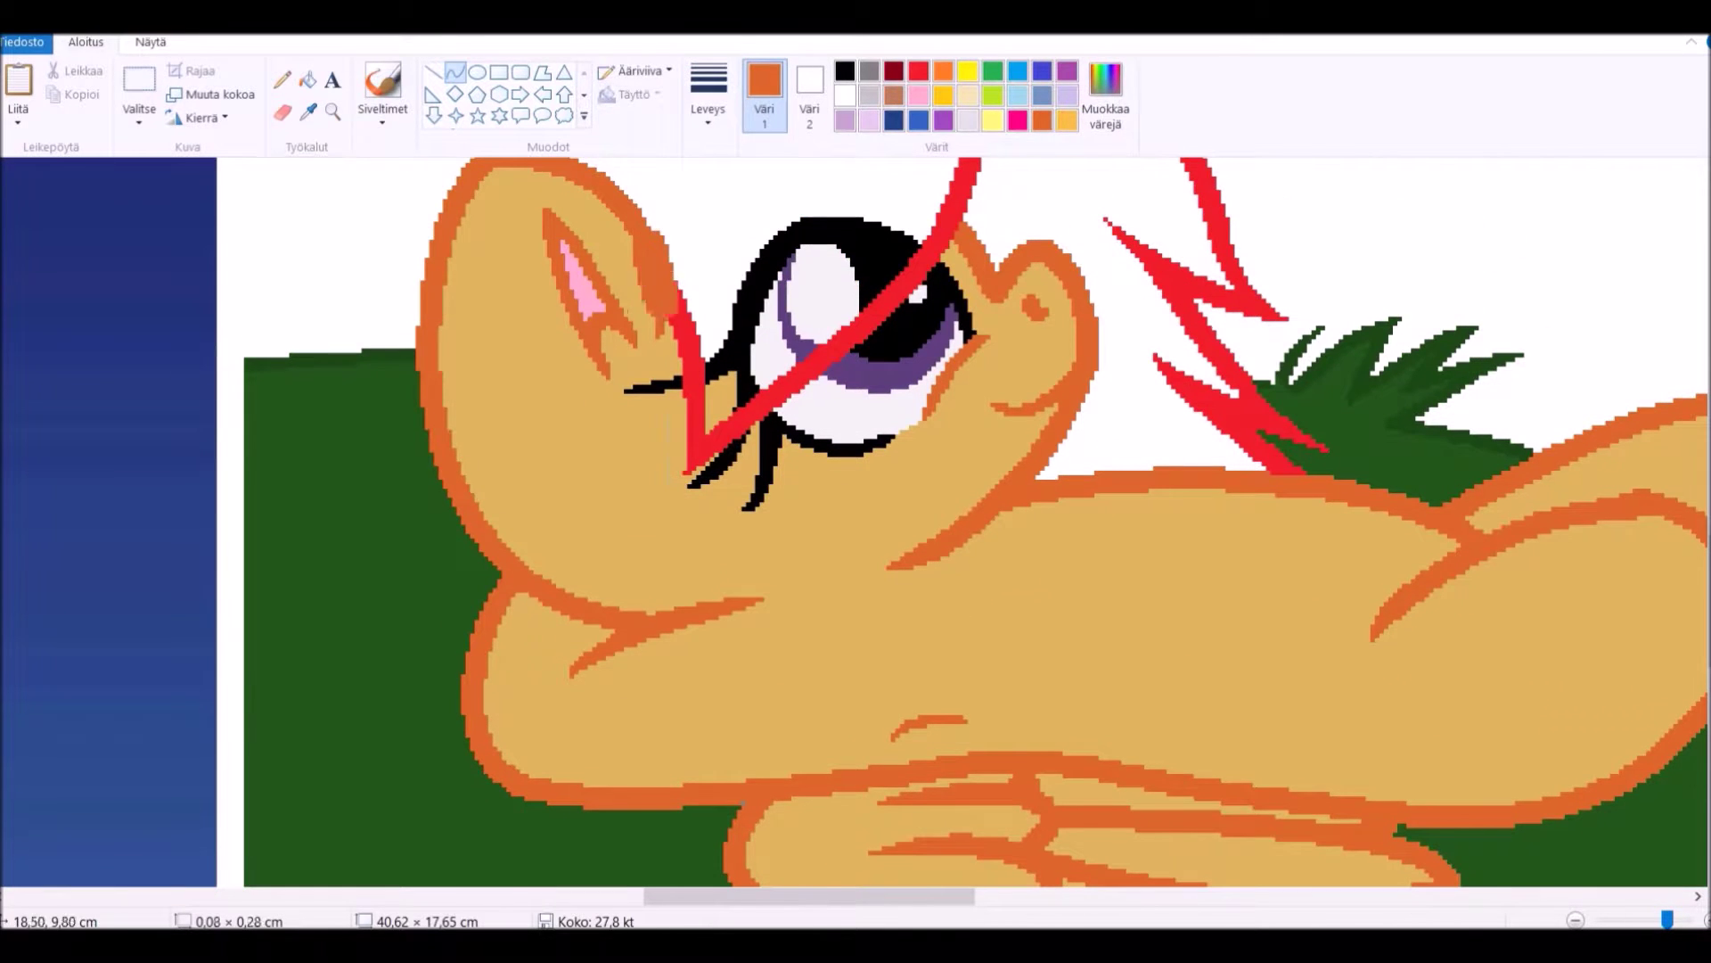
left_click(307, 111)
left_click(624, 326)
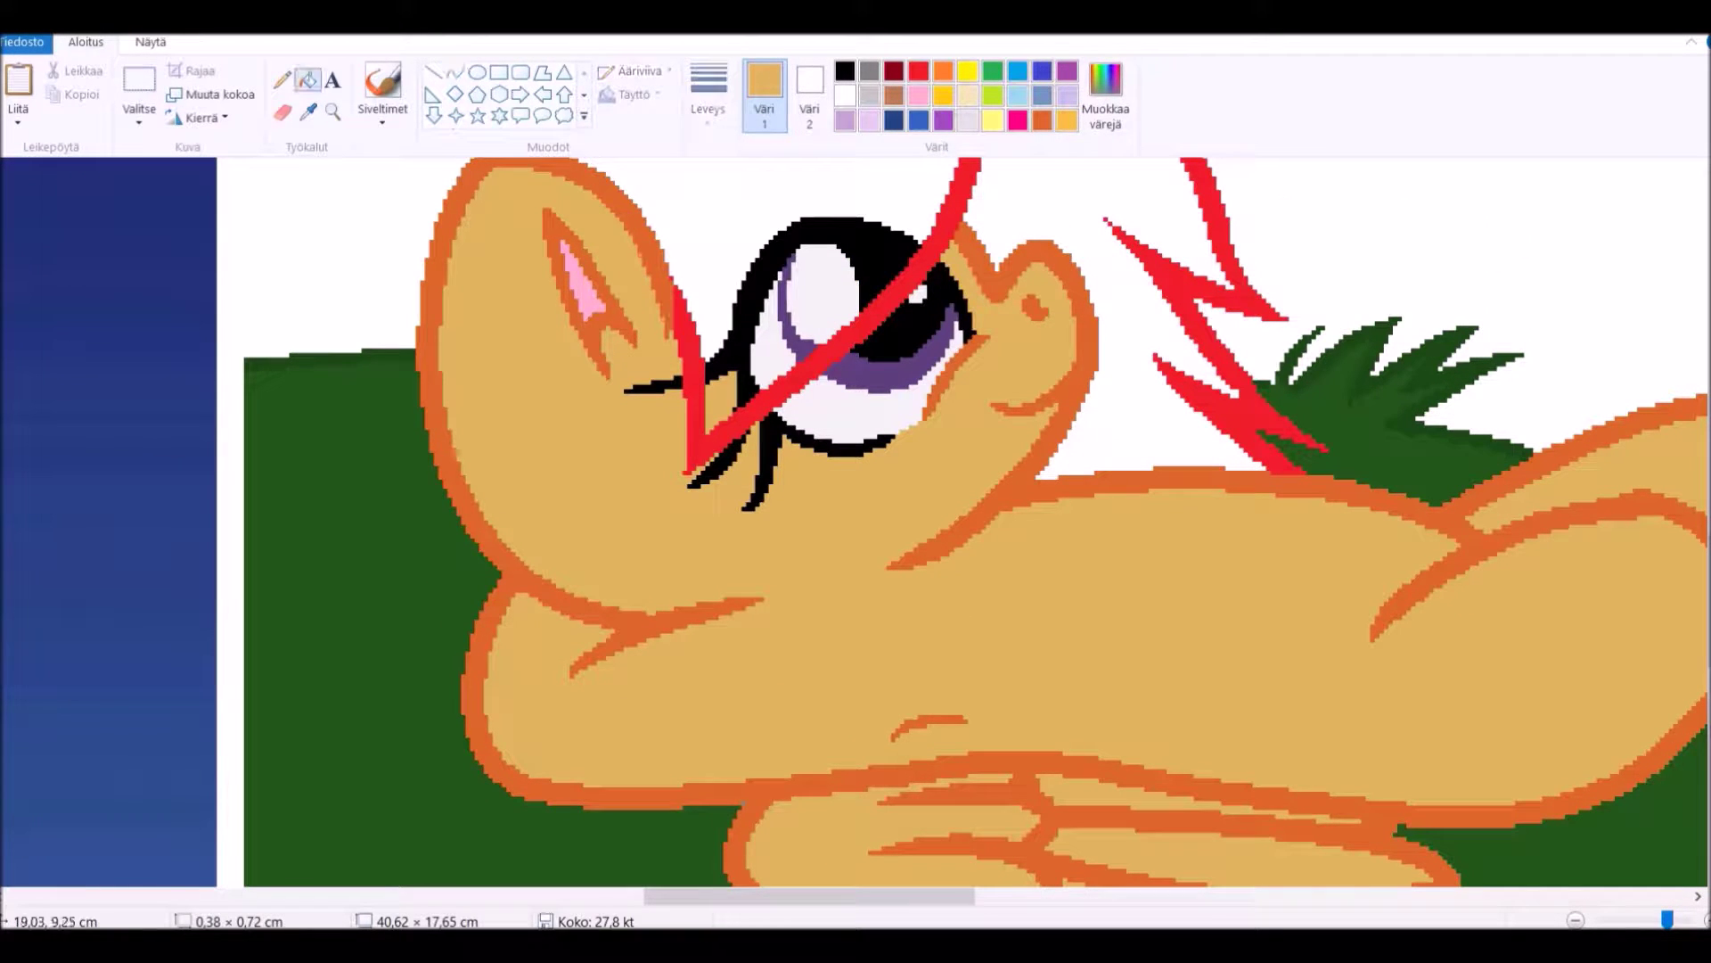
Recolour the red mane outline with the dark navy sampled from the reference pony.
scroll(976, 521, "up", 3)
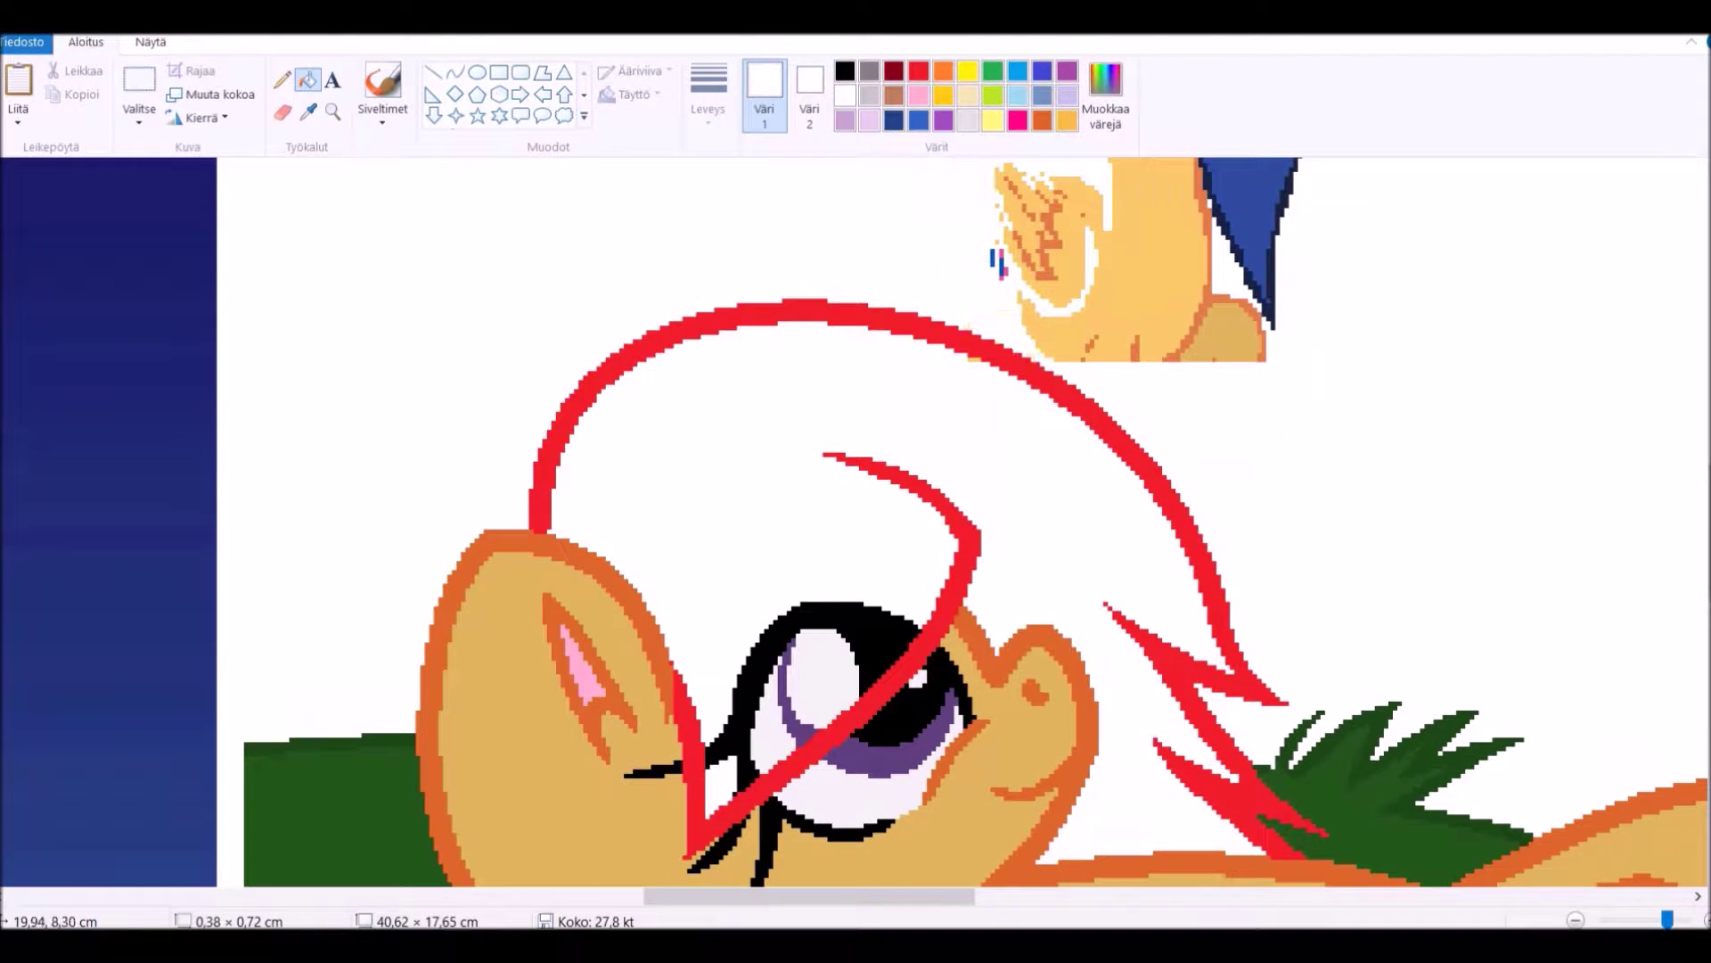
scroll(976, 522, "up", 4)
left_click(307, 112)
left_click(1318, 420)
scroll(976, 522, "down", 5)
left_click(540, 383)
left_click(802, 267)
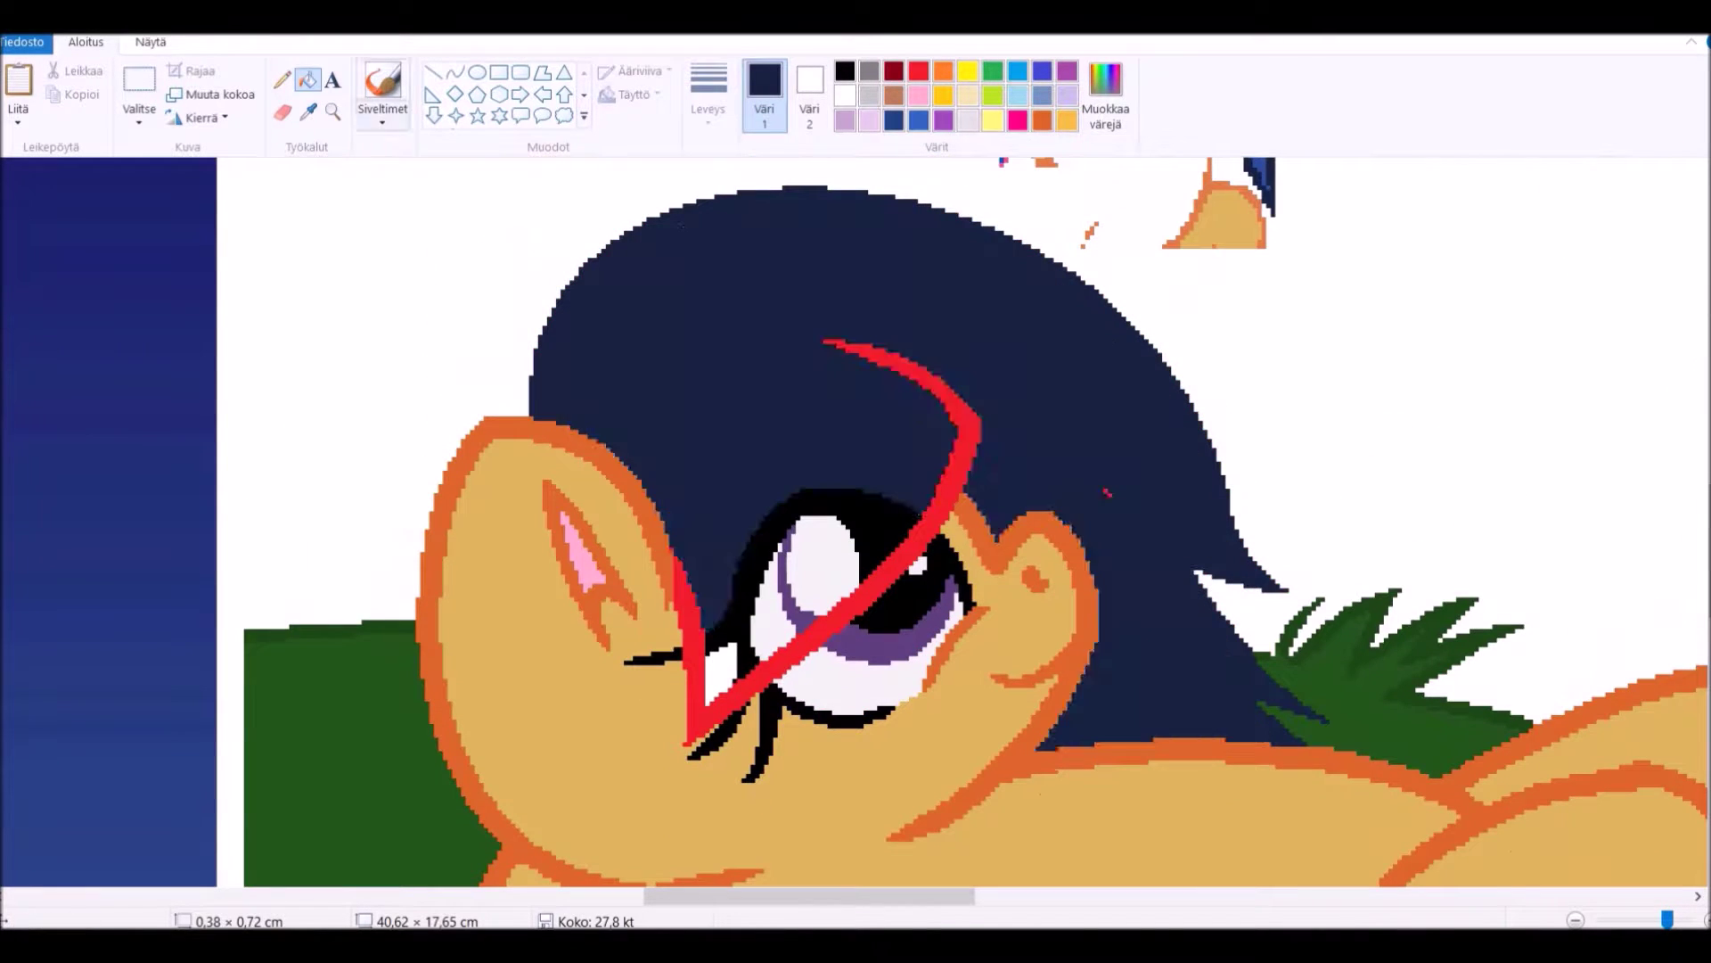
key("ctrl+z")
left_click(282, 112)
left_click(308, 80)
left_click(967, 419)
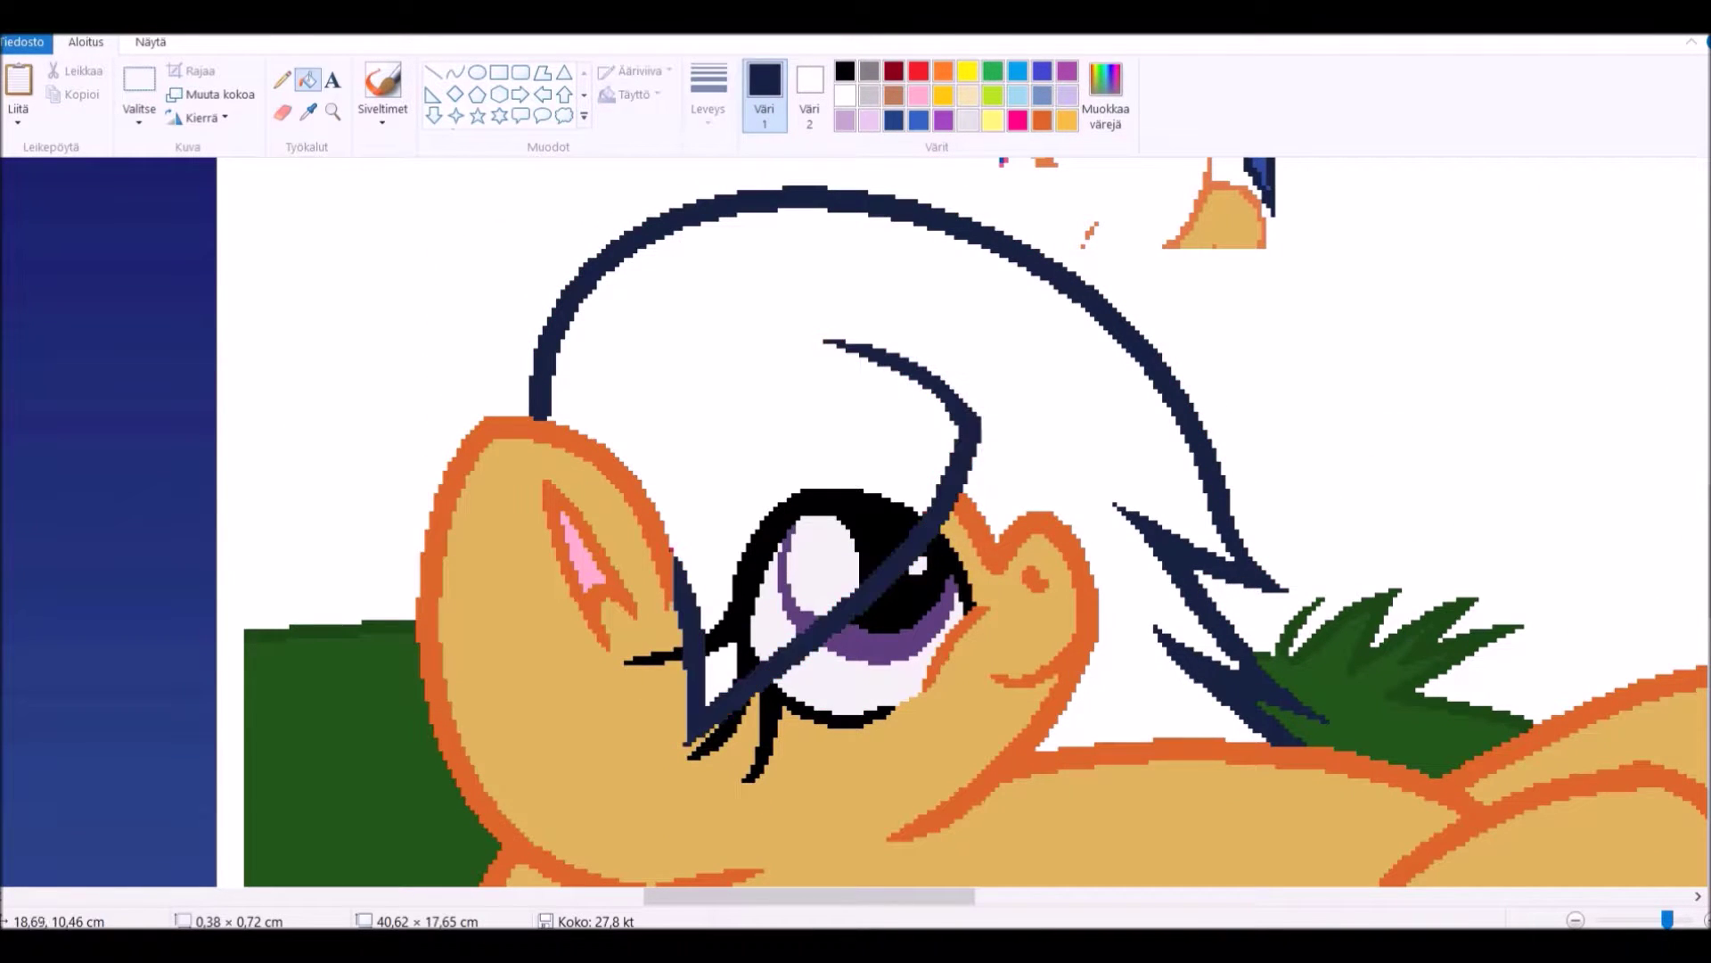
Define a darker custom navy and refill the mane outline with it.
left_click(1105, 93)
left_click(622, 623)
left_click(307, 80)
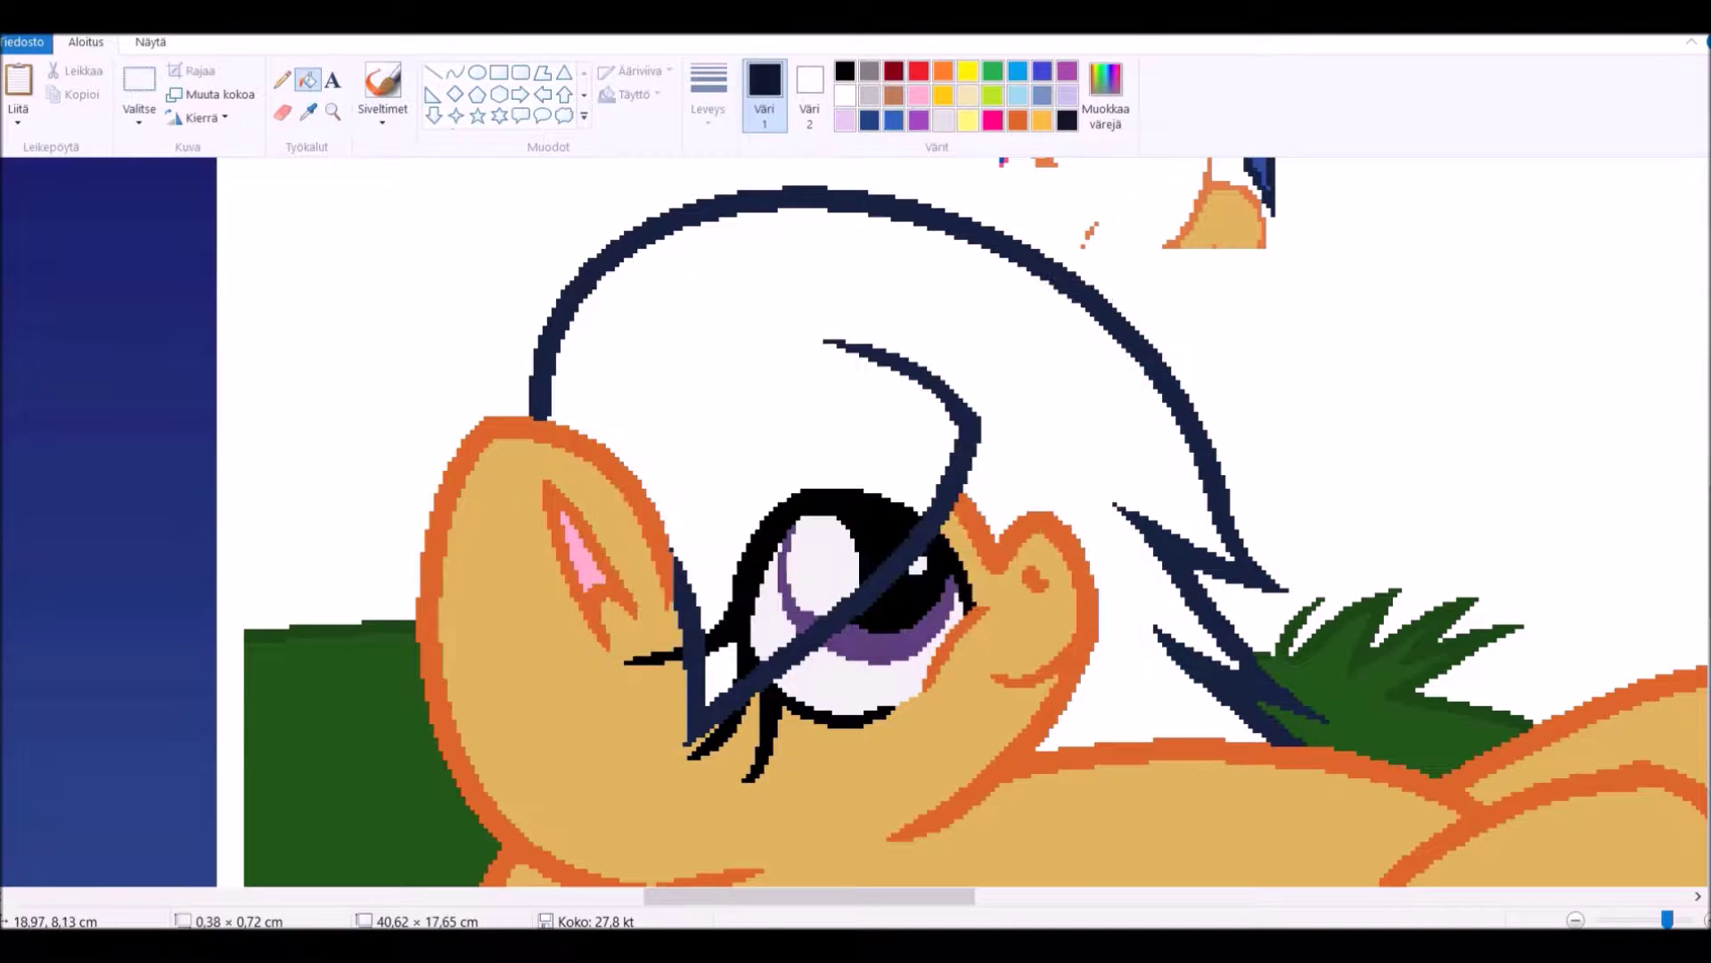
Fill the inside of the mane with a custom dark blue based on the reference pony's hair.
scroll(976, 521, "up", 3)
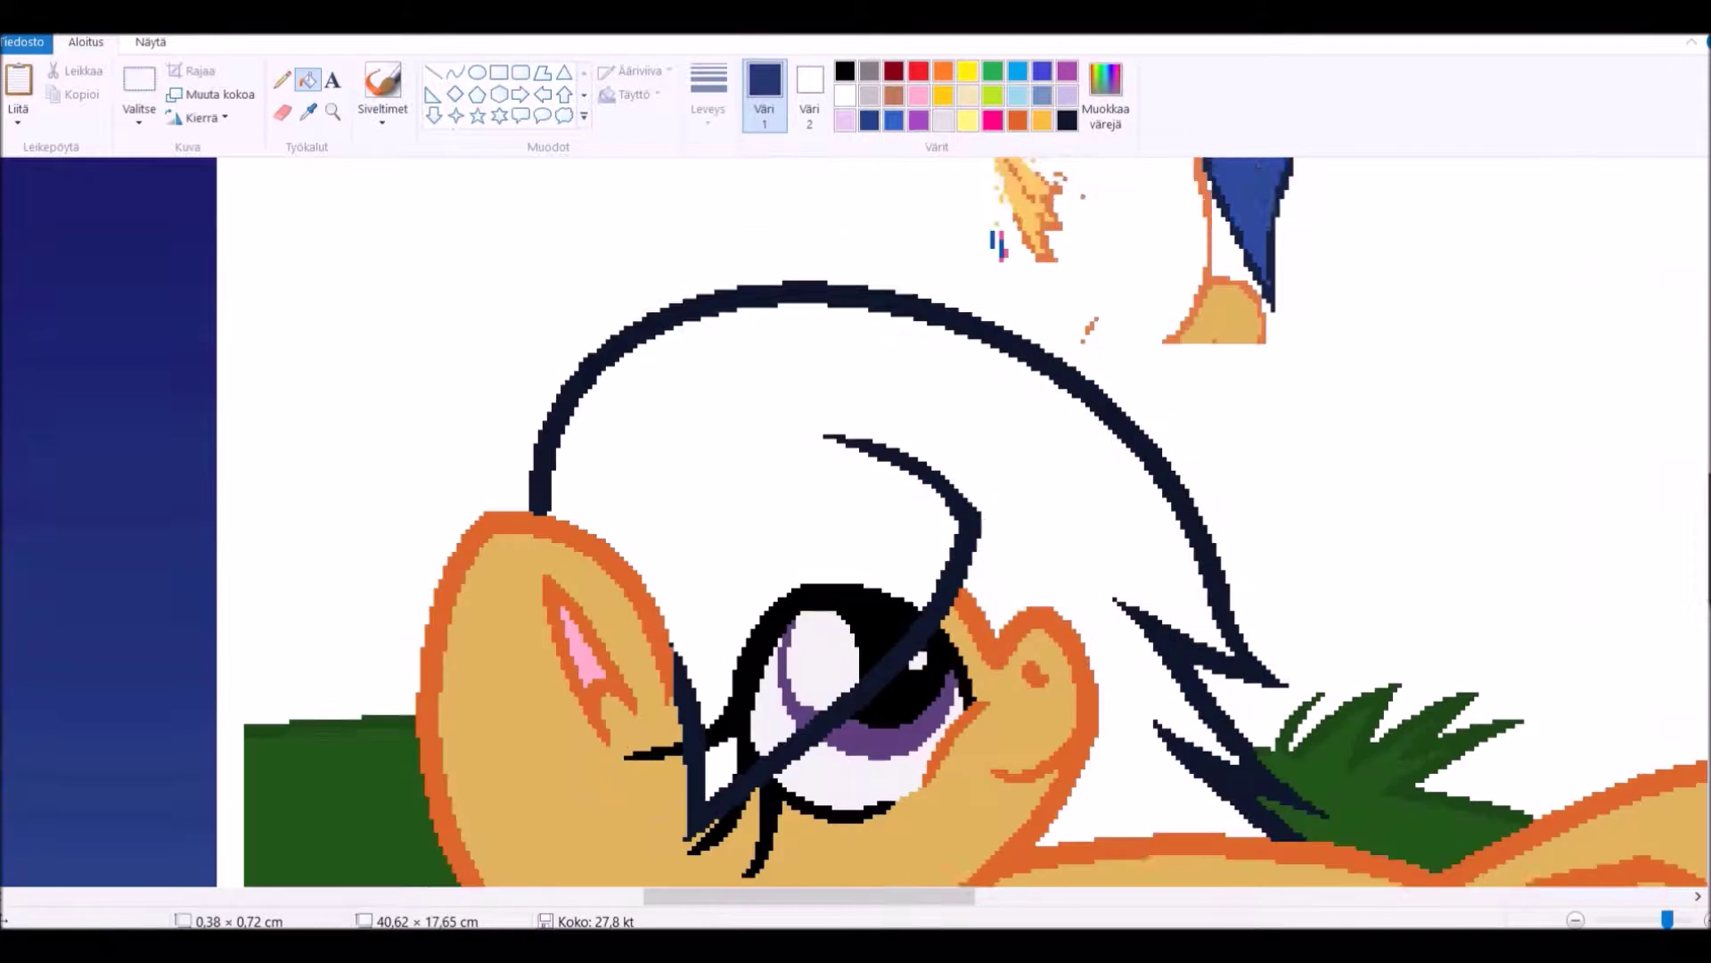
left_click(1105, 93)
left_click(622, 623)
left_click(767, 268)
Draw a stripe in the mane along the ear and fill it with the lighter blue sampled from the reference.
scroll(976, 521, "up", 5)
left_click(308, 112)
left_click(1136, 267)
scroll(963, 522, "down", 5)
left_click(709, 89)
left_click(708, 203)
left_click(454, 71)
left_click_drag(571, 353, 758, 553)
left_click_drag(553, 424, 687, 615)
left_click(308, 80)
left_click(624, 446)
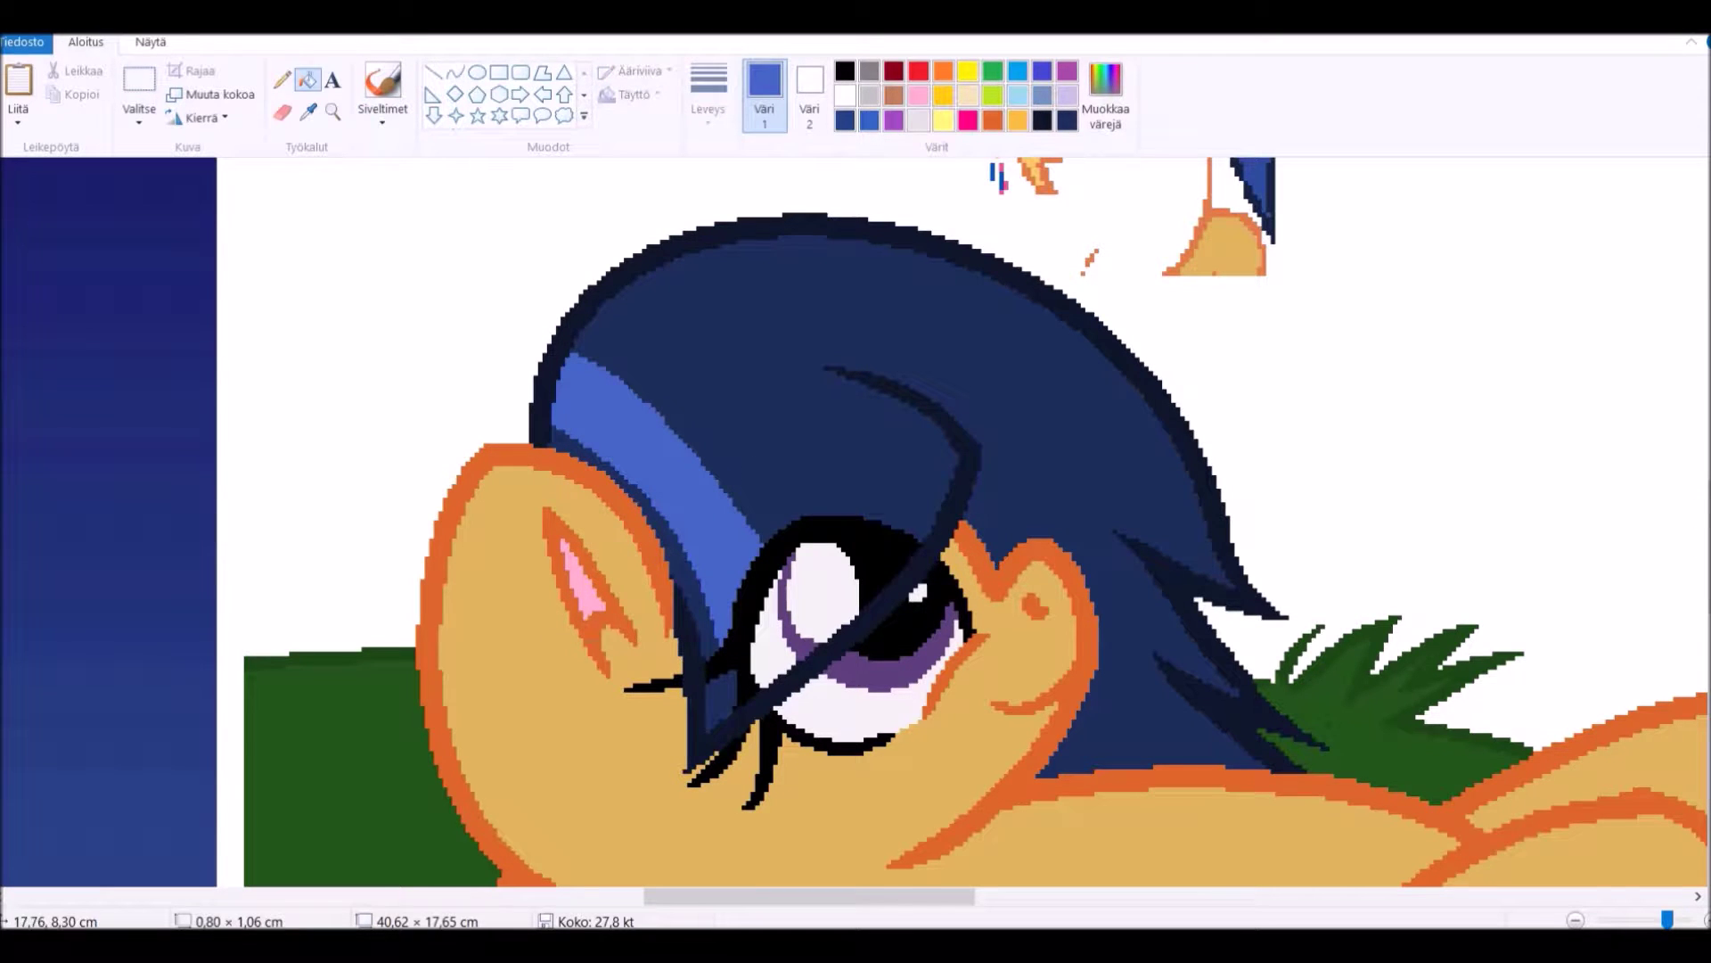
left_click_drag(731, 670, 733, 709)
Add a pink stripe beside the light blue one in the mane, using the reference pony's pink.
left_click(308, 80)
scroll(963, 522, "up", 3)
left_click(1086, 167)
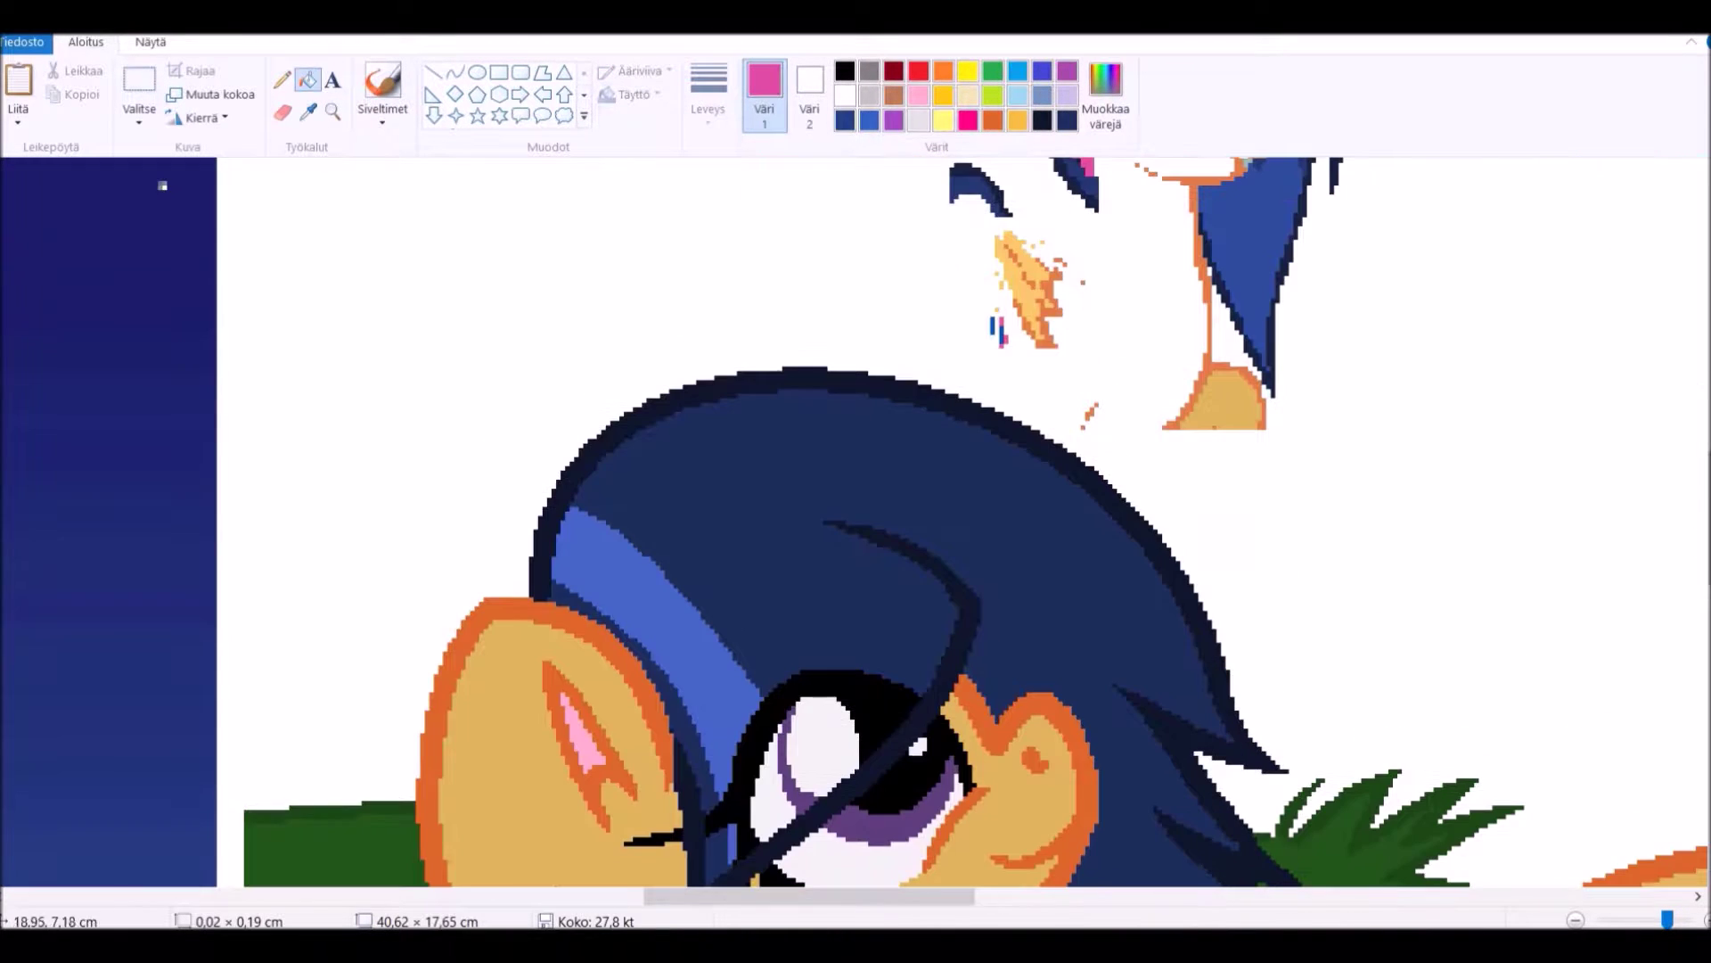
left_click(454, 71)
left_click_drag(592, 451, 899, 707)
left_click_drag(749, 571, 677, 499)
left_click(307, 80)
left_click(677, 544)
scroll(963, 521, "down", 4)
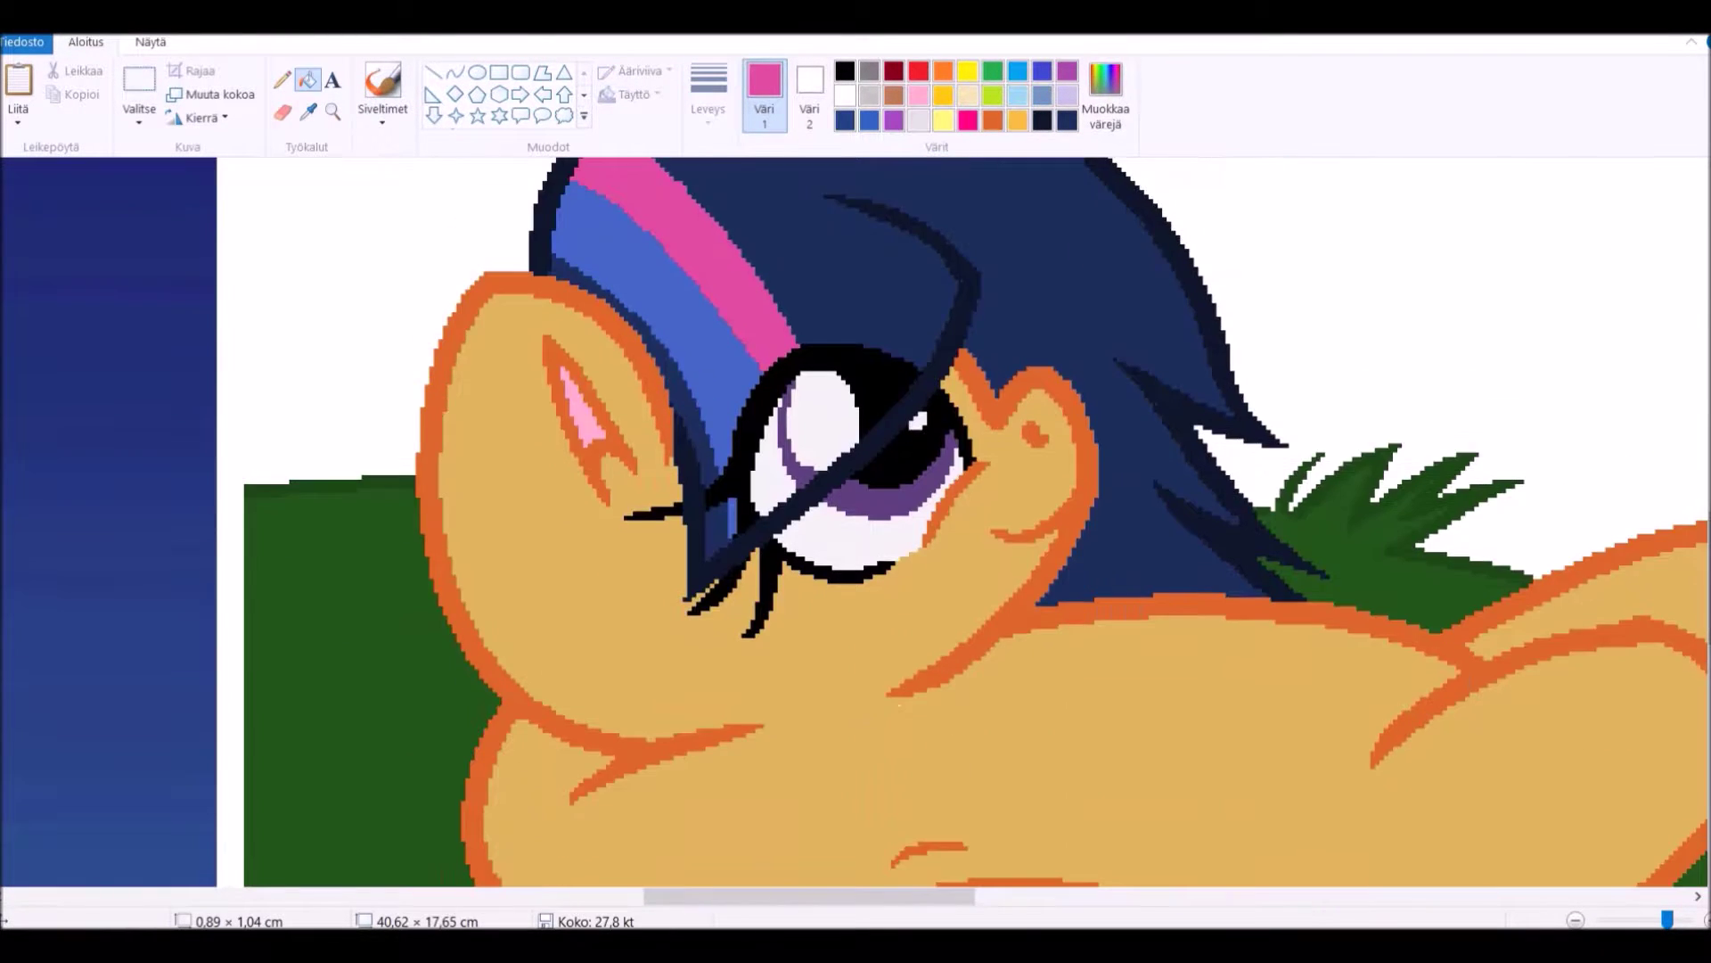
Repaint the eye's black, purple and white areas over the fringe line that crosses it.
scroll(962, 522, "up", 1)
left_click(282, 80)
left_click(844, 70)
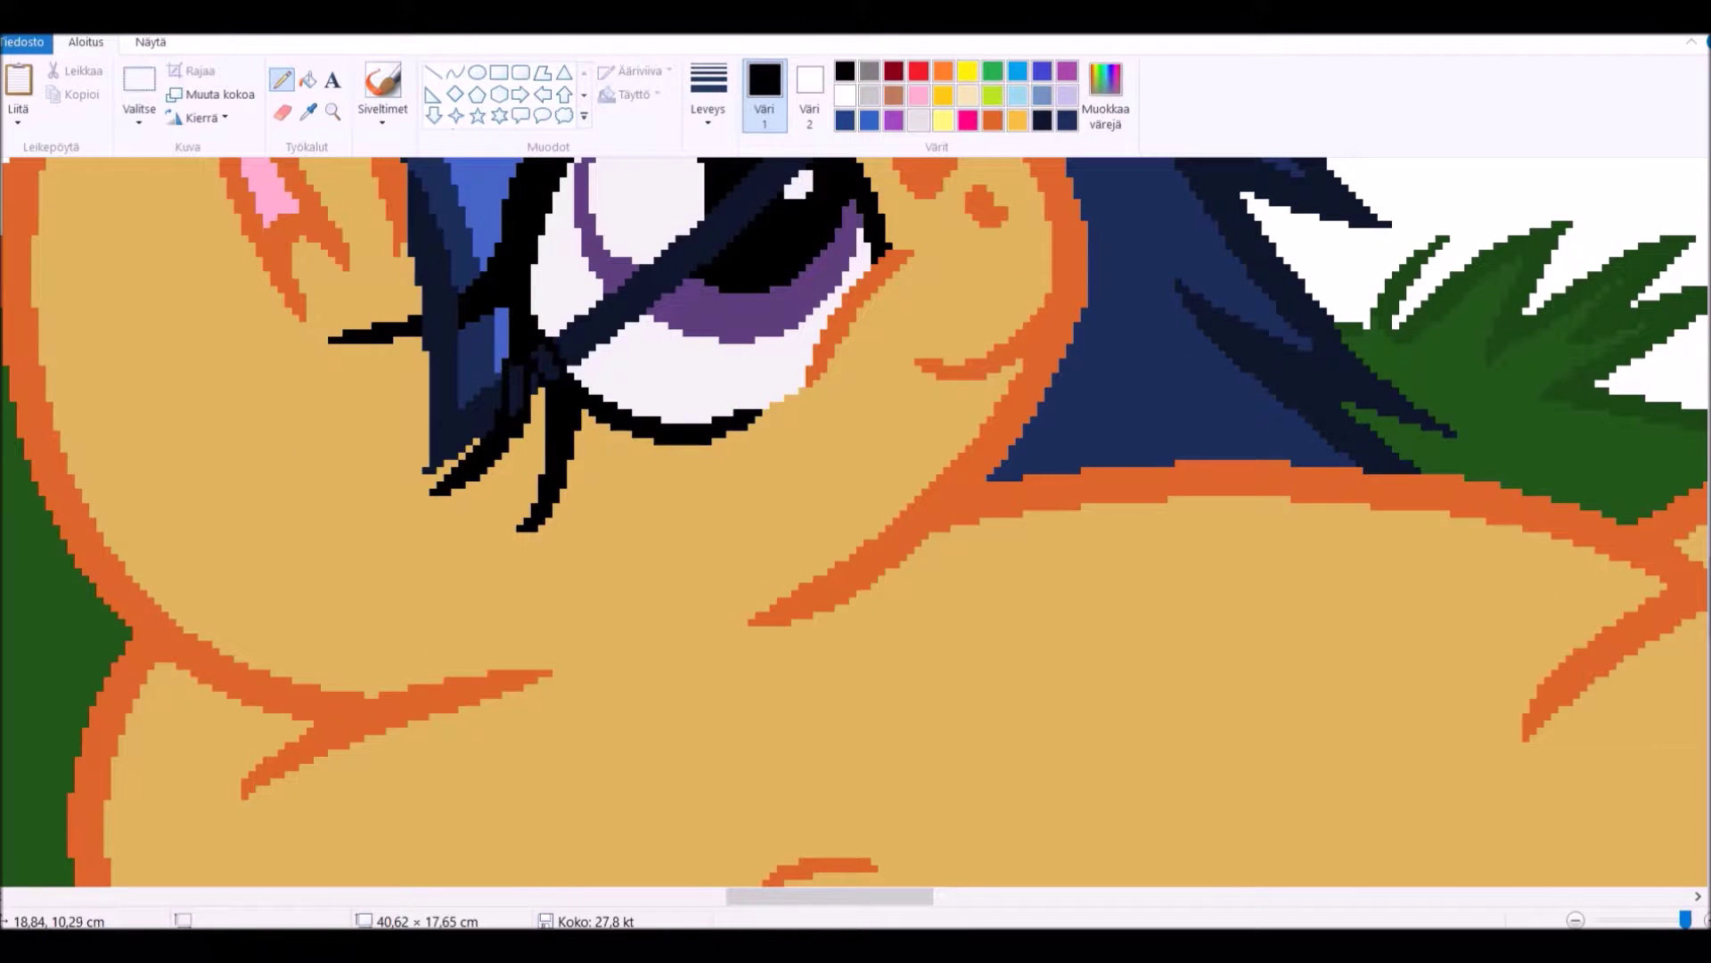
scroll(855, 522, "up", 3)
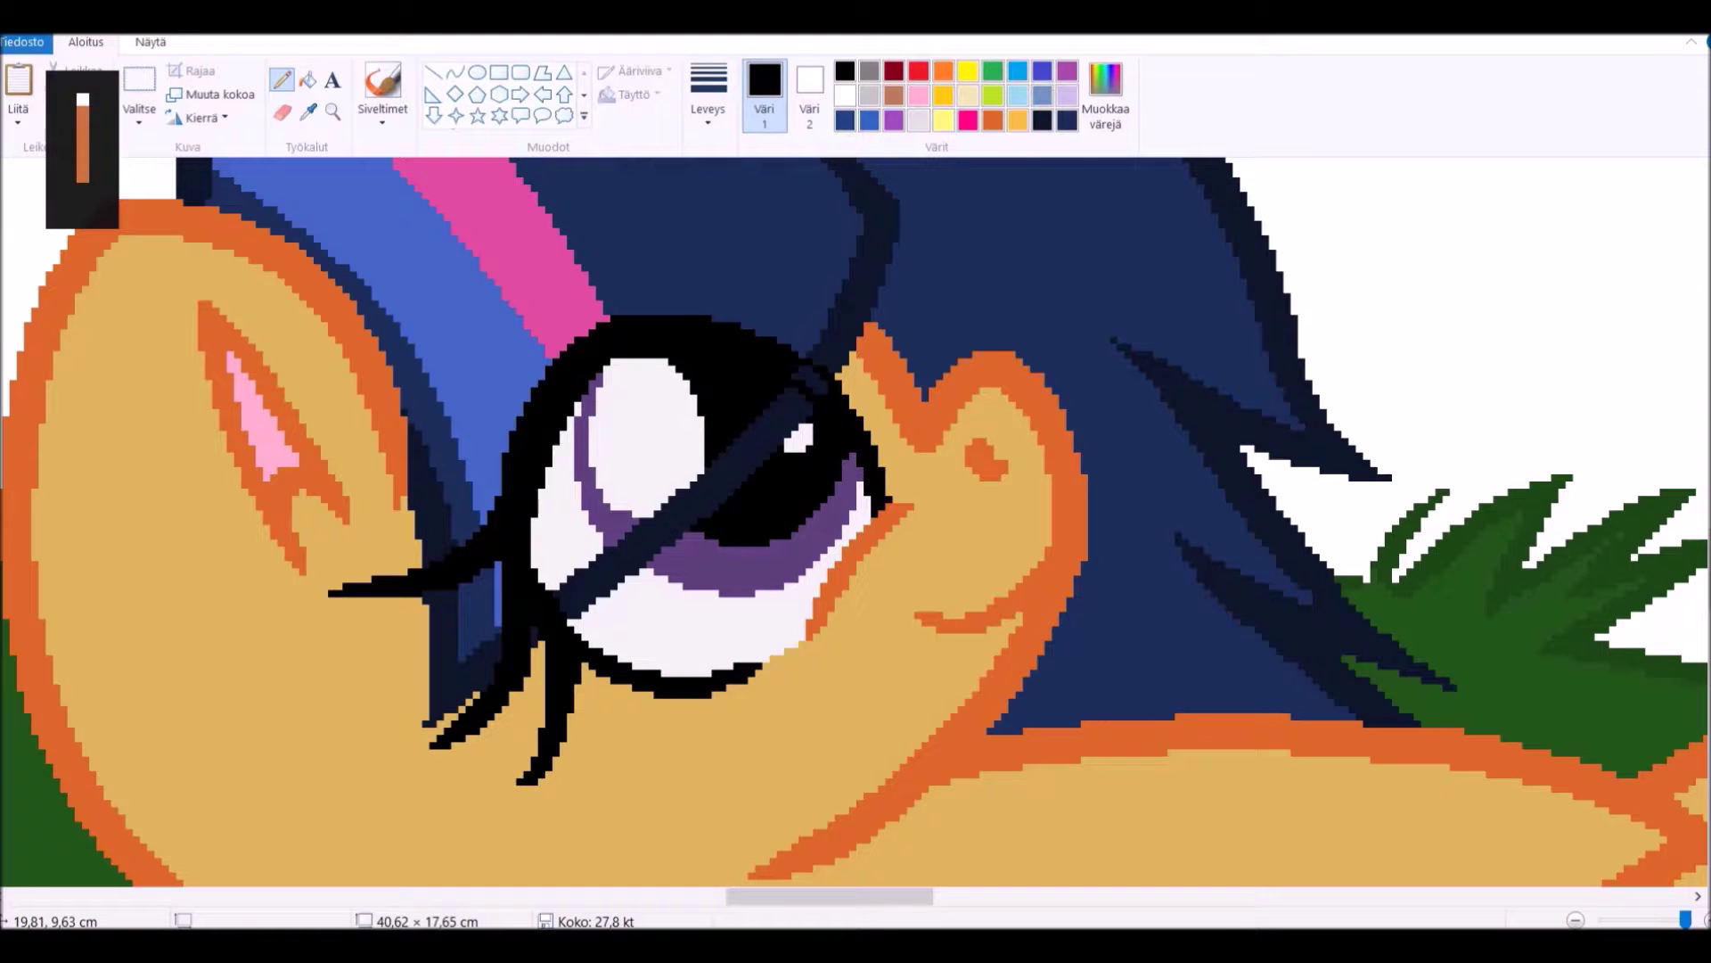
left_click(308, 79)
left_click(669, 522)
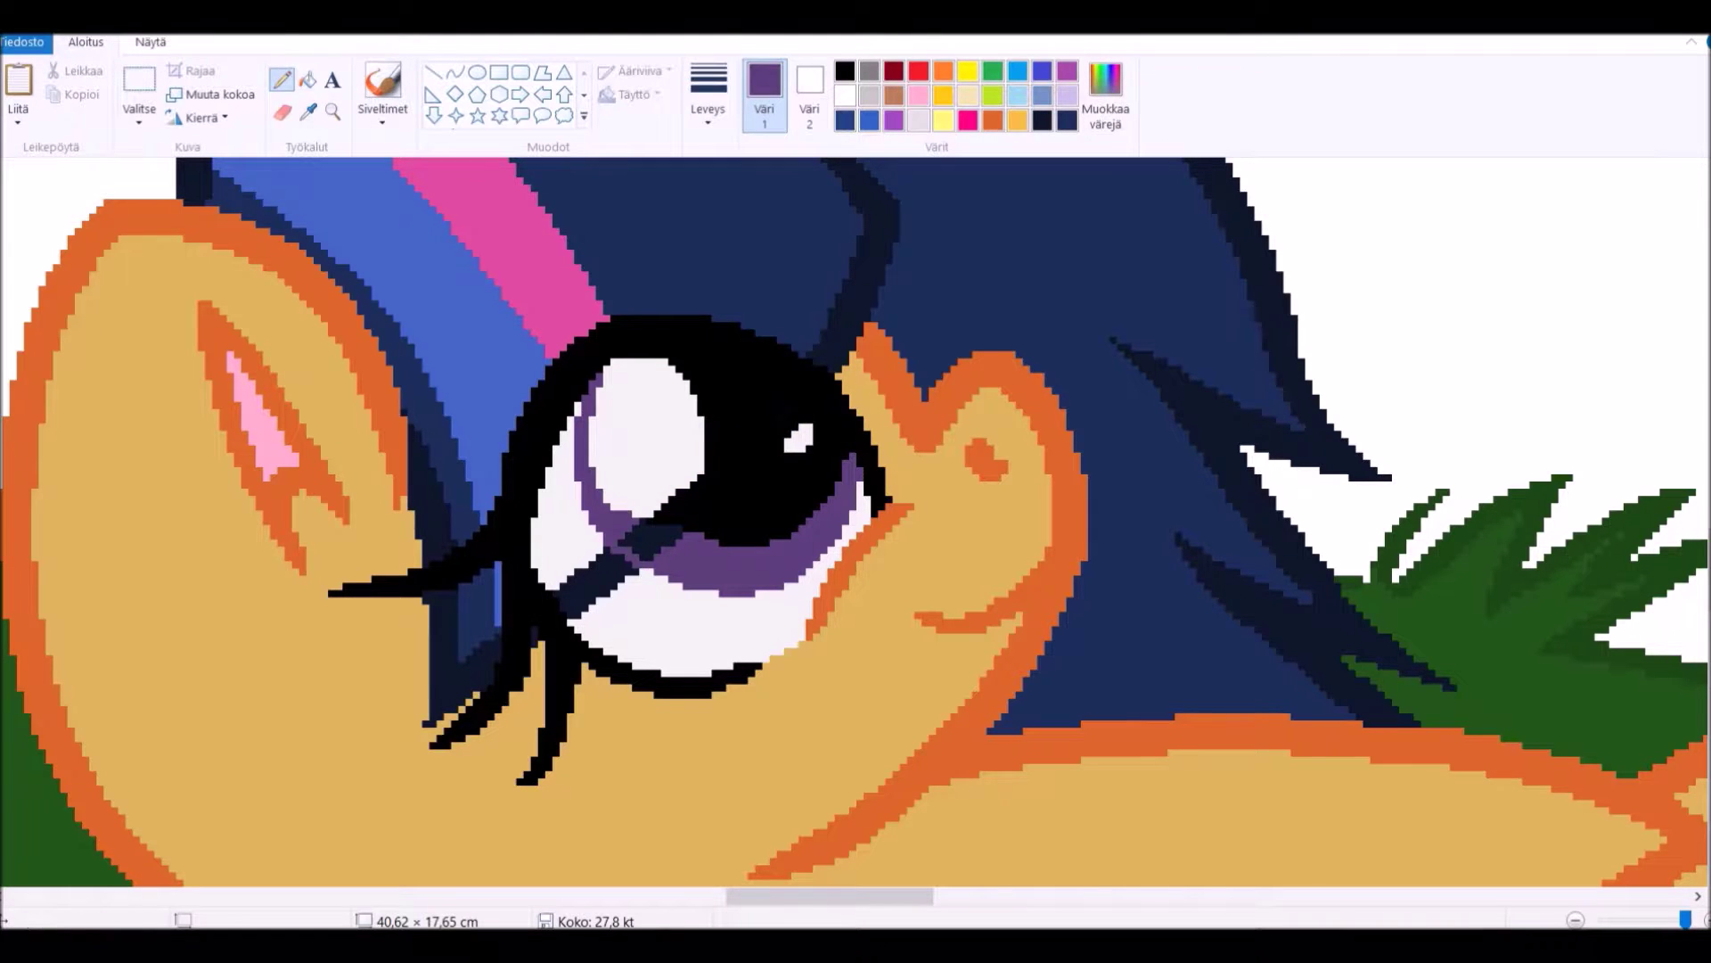
left_click(308, 111)
left_click(597, 606)
Recolour the hair behind the muzzle with the brighter blue sampled from the reference pony's back hair.
scroll(856, 522, "up", 10)
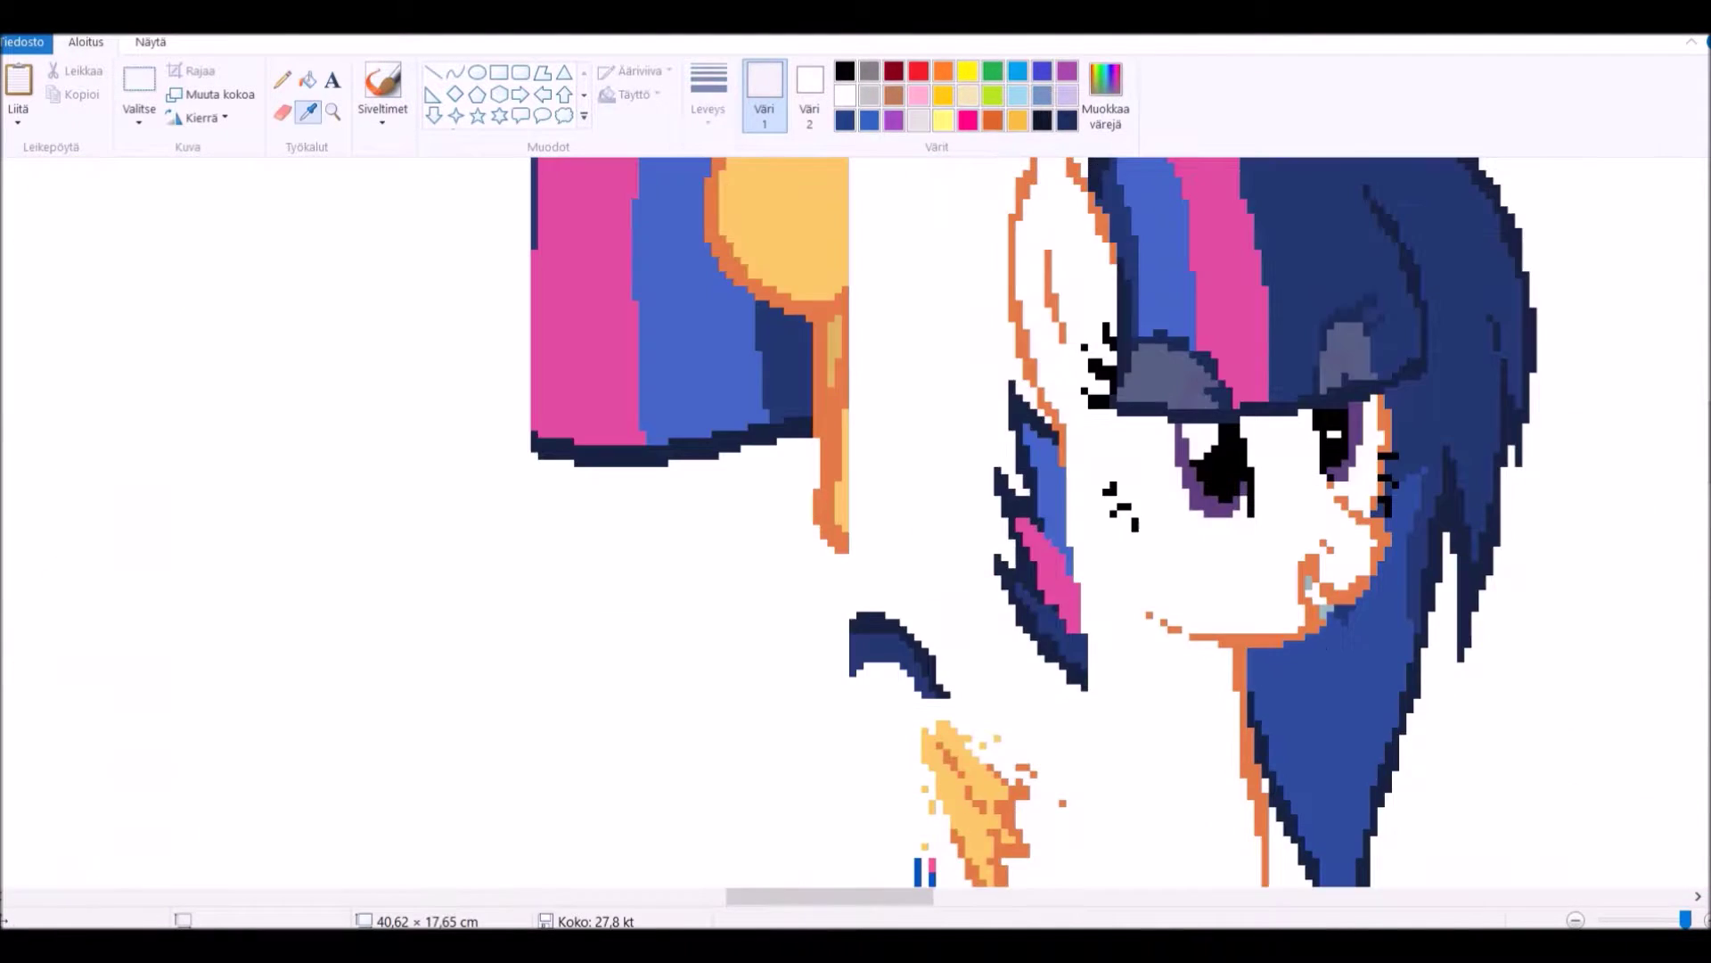
scroll(856, 522, "down", 5)
left_click(1176, 499)
scroll(855, 521, "down", 5)
scroll(855, 521, "down", 2)
Draw a small dark navy hair tuft between the neck and the bent foreleg, and restore the orange body outline.
left_click(308, 111)
left_click(785, 294)
left_click(454, 72)
mouse_move(165, 691)
left_mouse_down()
mouse_move(209, 626)
mouse_move(120, 664)
left_mouse_up()
scroll(855, 521, "down", 1)
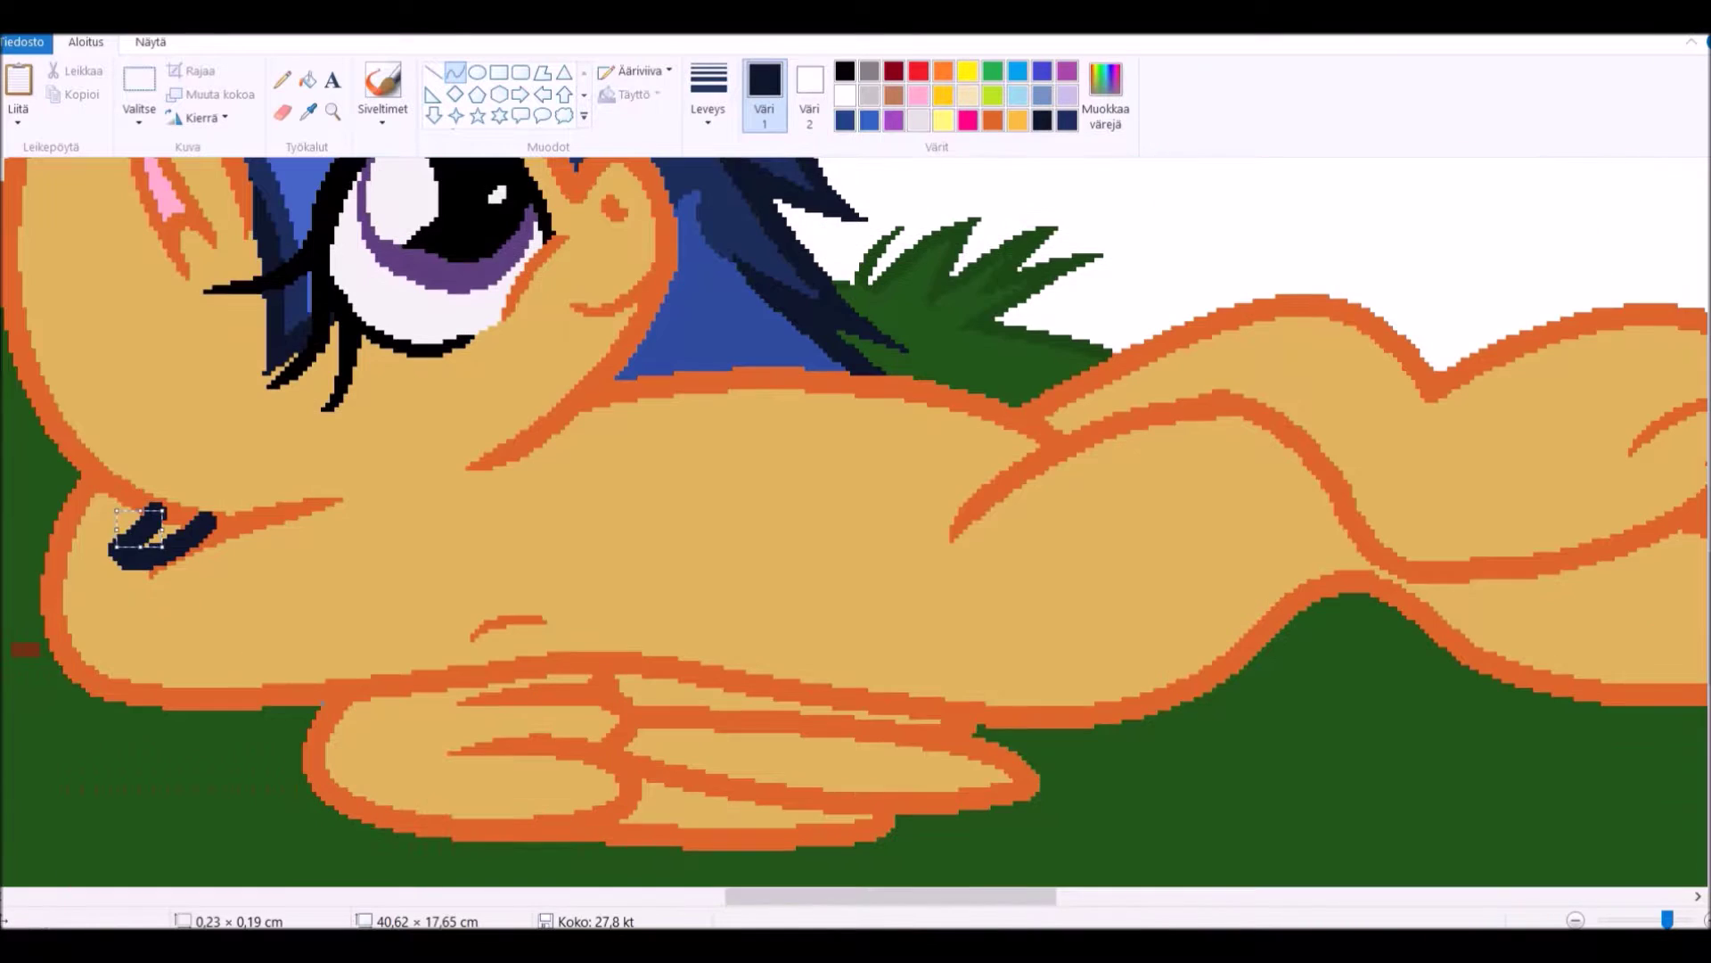
left_click(992, 121)
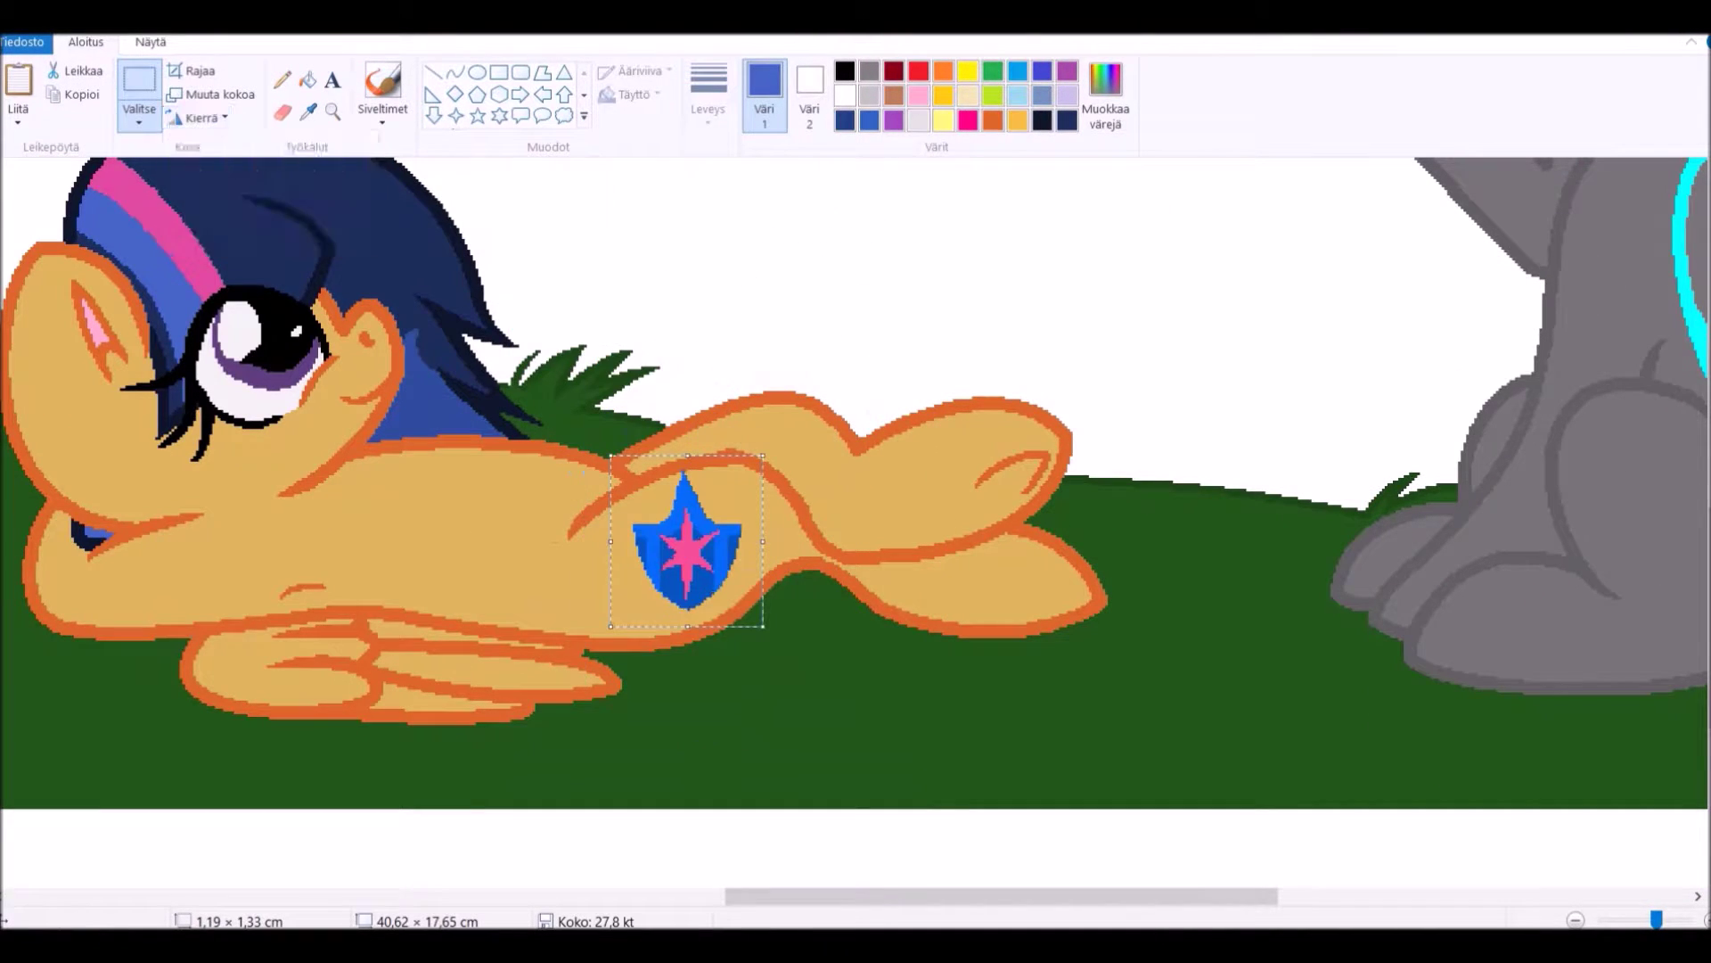
Rotate the selected shield-and-star emblem on the hip 90° to the left.
left_click(198, 118)
left_click(273, 167)
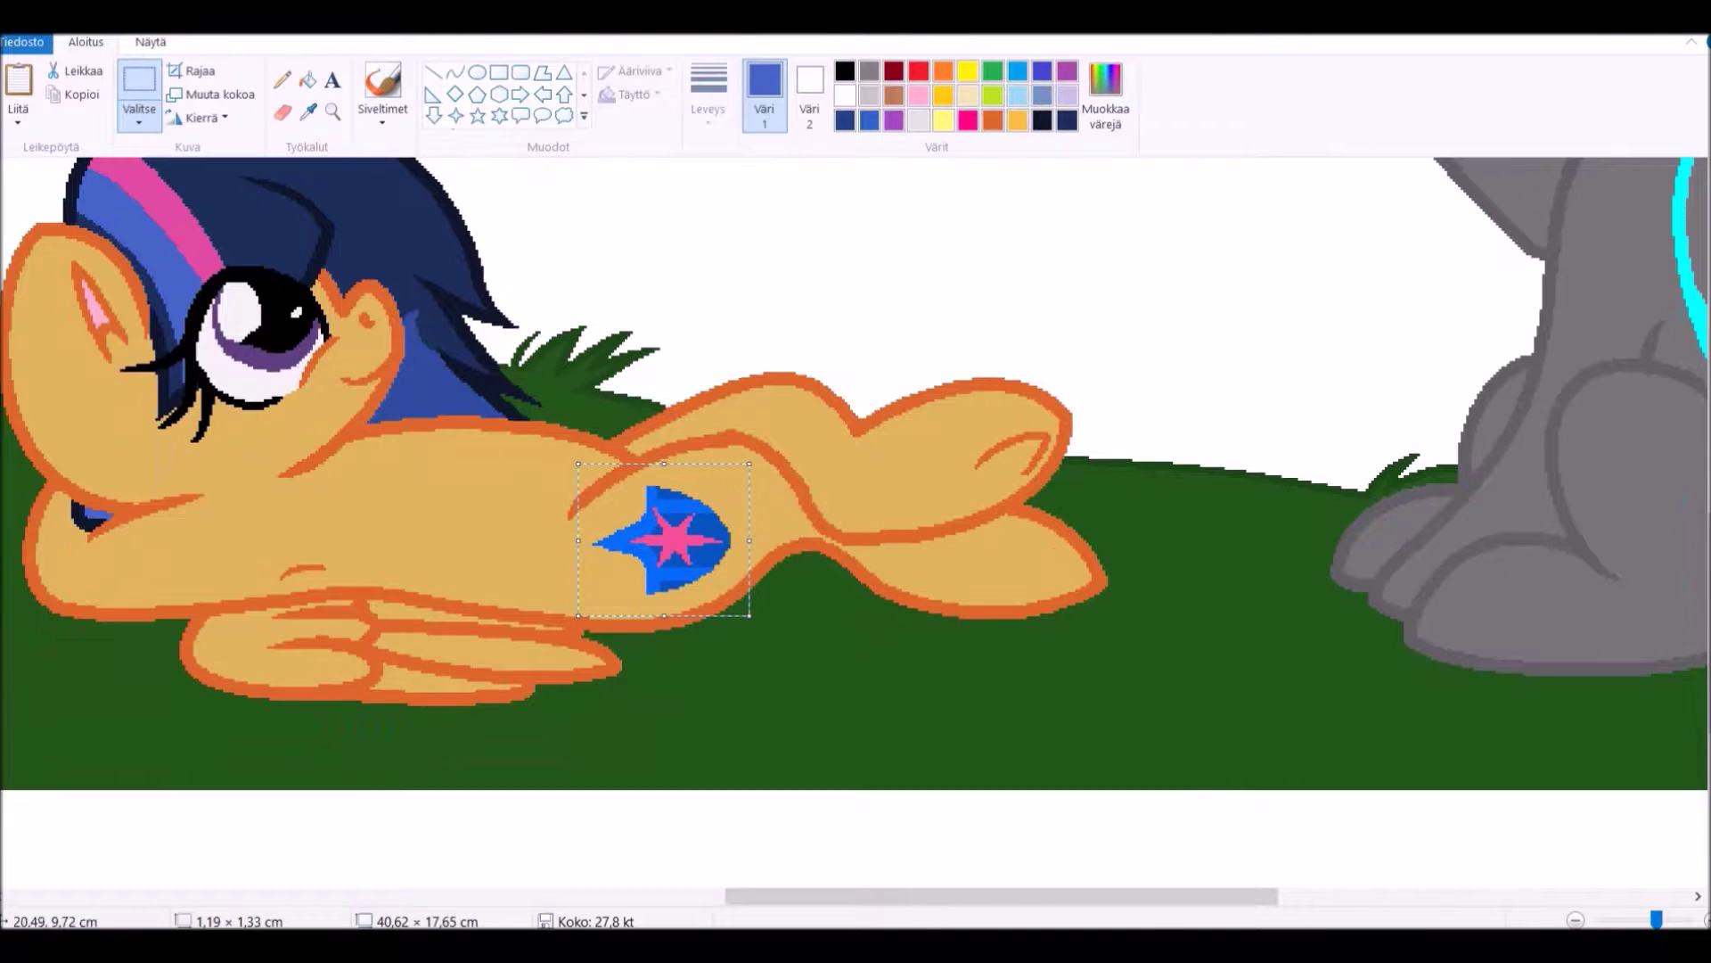
Draw a tail from the hip out beneath the legs, outlined in dark navy and filled with dark blue.
left_click(455, 71)
left_click(1042, 121)
left_click_drag(675, 618, 1245, 643)
left_click_drag(847, 704, 846, 694)
left_click_drag(1242, 643, 1132, 492)
left_click(308, 111)
left_click(1061, 419)
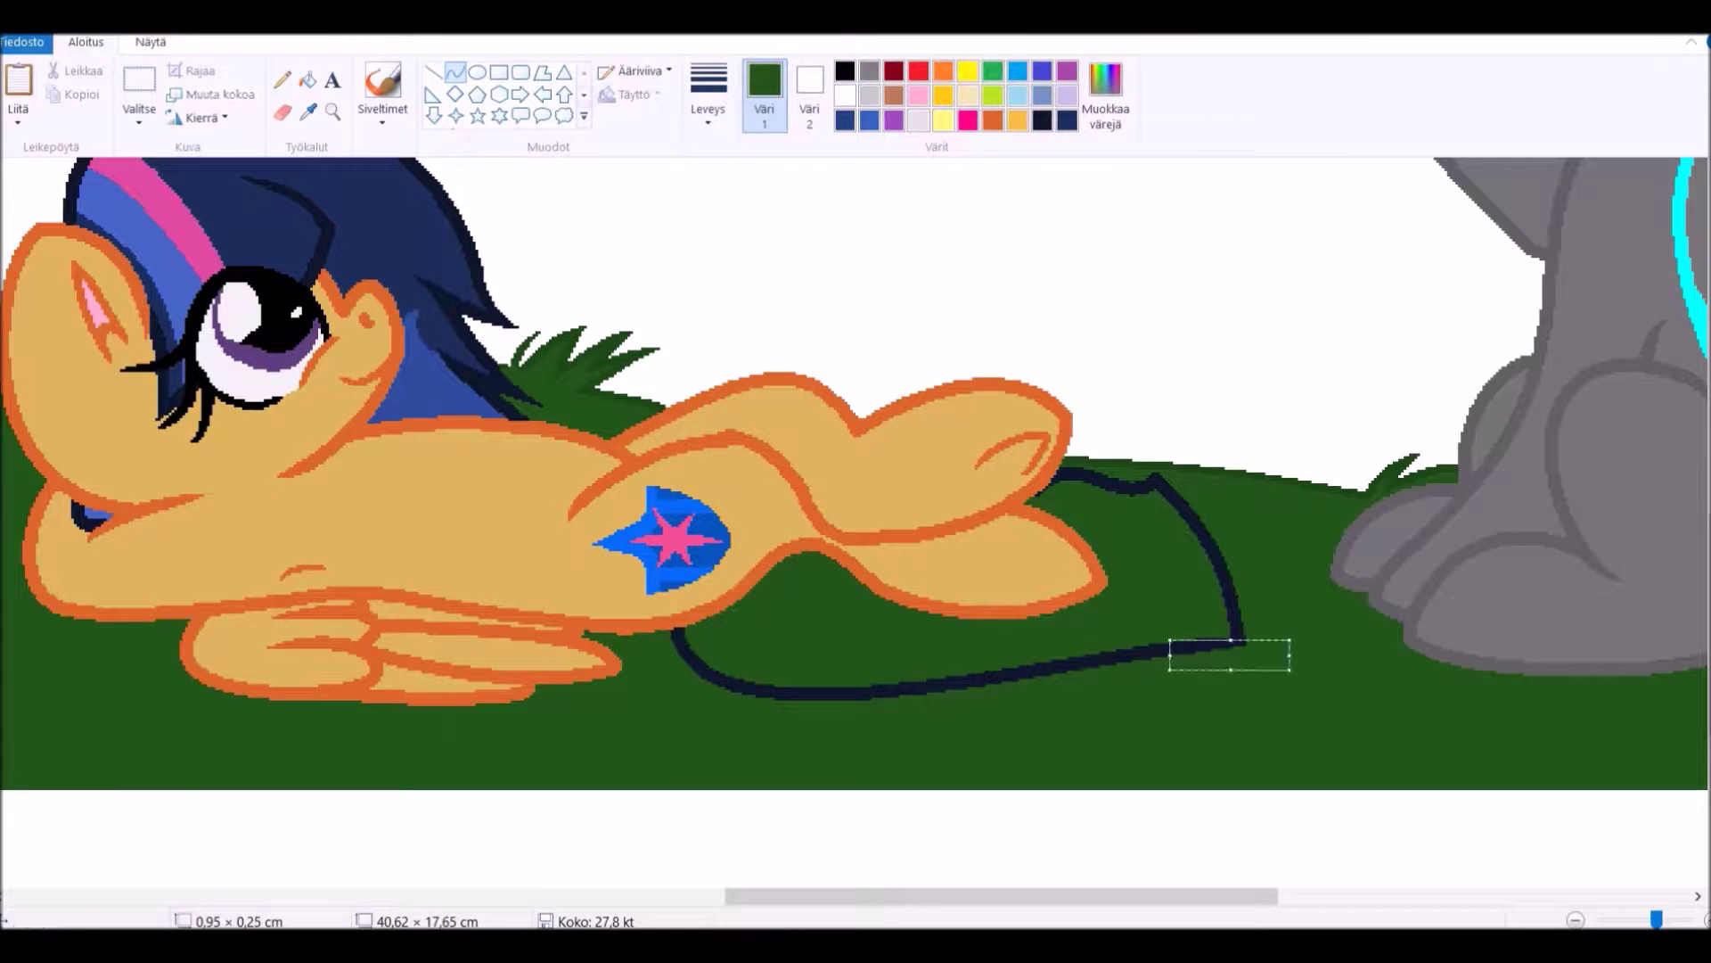
left_click(892, 660)
Draw curved stripe edges along the tail and fill the stripe with pink.
left_click(307, 111)
left_click(677, 539)
left_click(709, 94)
left_click(762, 268)
left_click_drag(738, 599, 1184, 515)
left_click_drag(963, 615, 963, 633)
left_click_drag(716, 618, 1205, 567)
left_click_drag(980, 624, 980, 638)
left_click(332, 111)
left_click(1125, 609)
left_click(967, 120)
left_click(308, 80)
left_click(624, 499)
Add a light blue stripe along the tail beneath the pink one.
scroll(855, 455, "left", 10)
left_click(869, 120)
scroll(855, 454, "right", 6)
left_click(455, 72)
left_click_drag(497, 497, 1291, 451)
left_click_drag(891, 500, 892, 521)
left_click(307, 80)
left_click(892, 535)
scroll(103, 307, "down", 3)
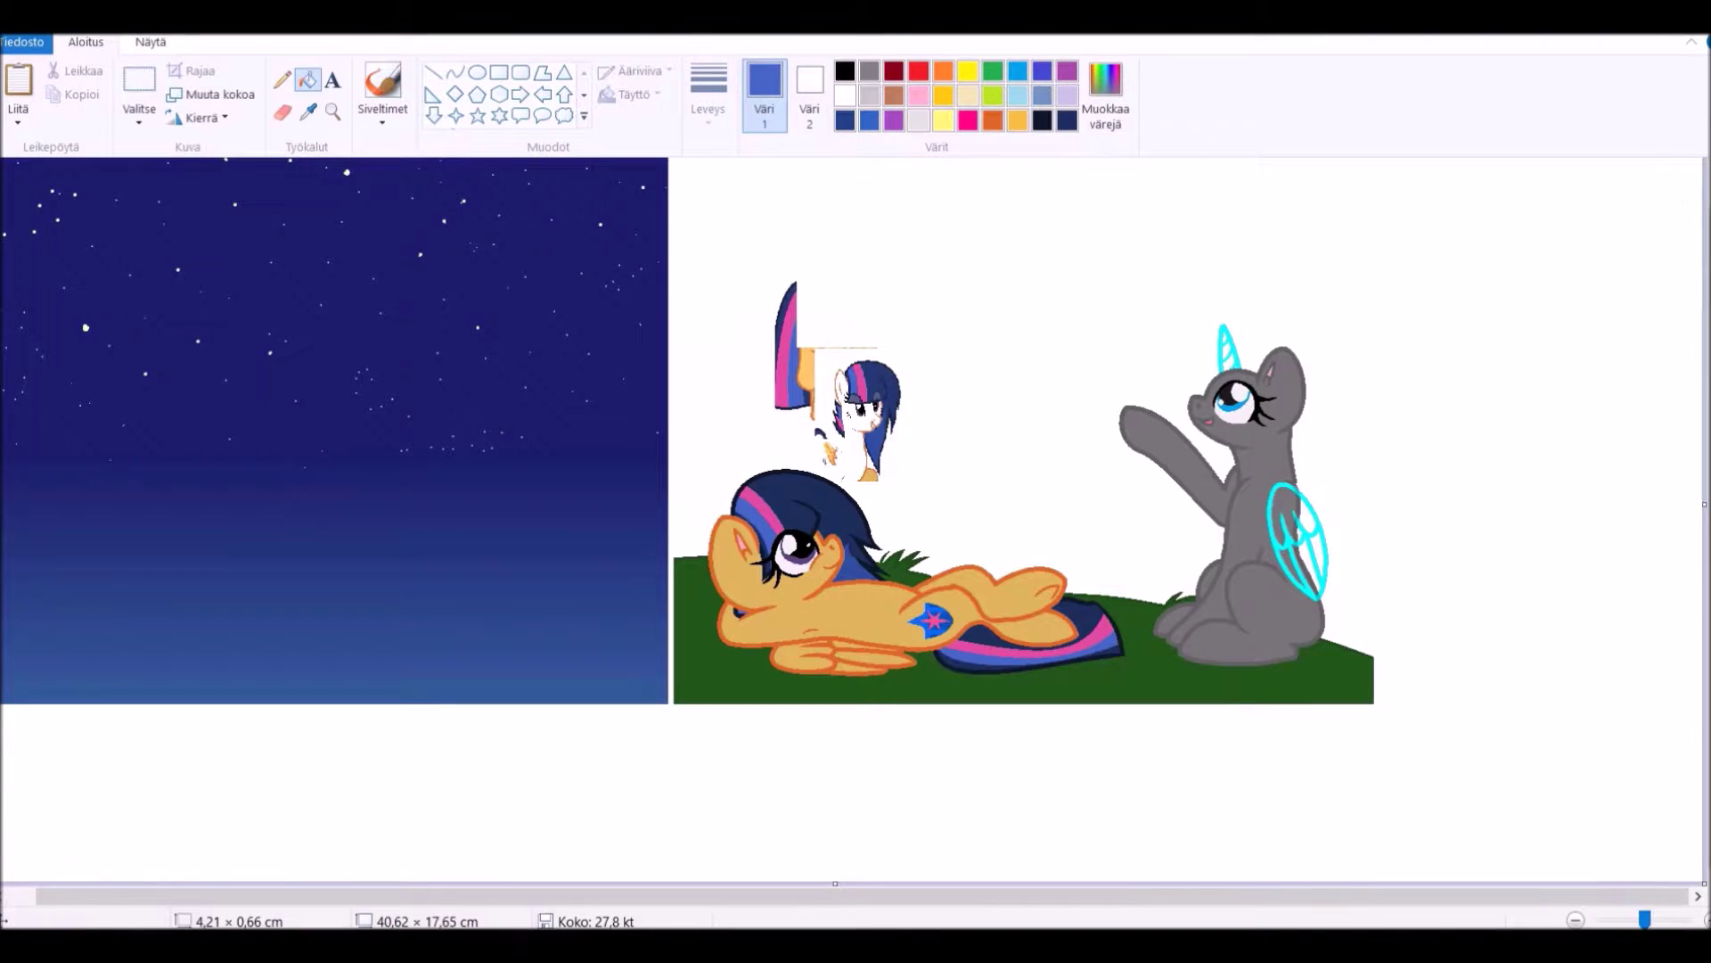
Select the reference pony pieces above the drawing with a freeform selection and delete them.
left_click(139, 122)
left_click(187, 192)
left_click_drag(787, 439, 889, 261)
key("Delete")
left_click(282, 111)
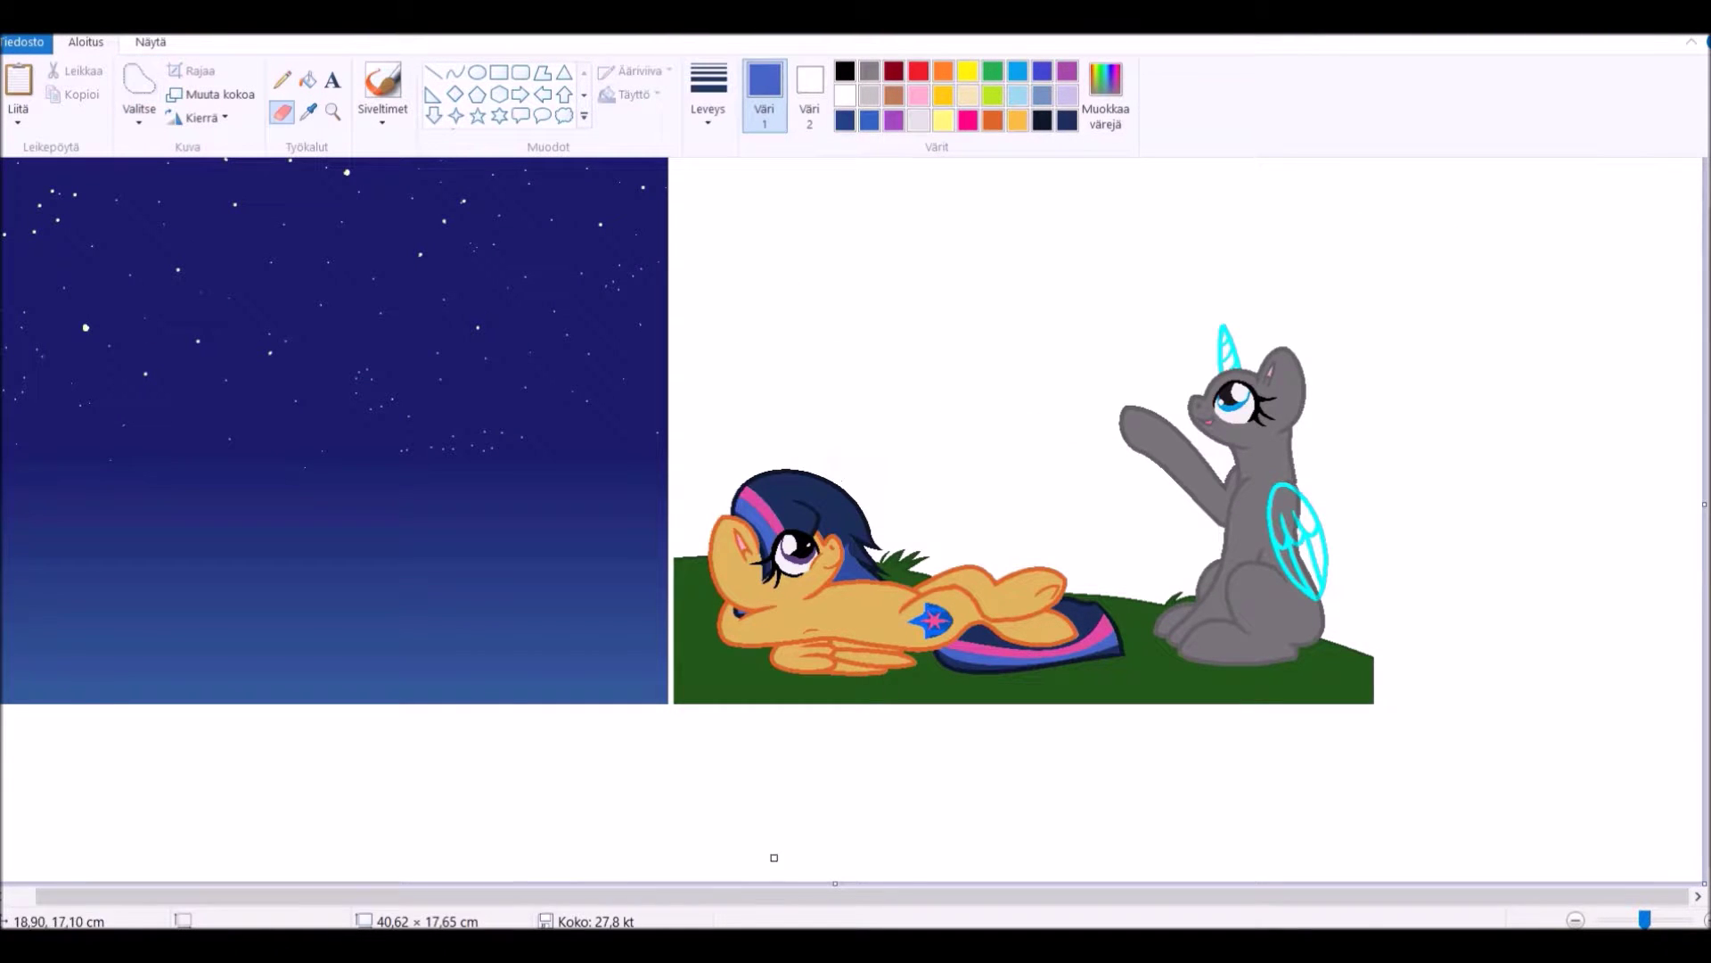
Look through the Tallennetut kuvat and Beses picture folders for a reference picture for the sitting pony.
key("ctrl+o")
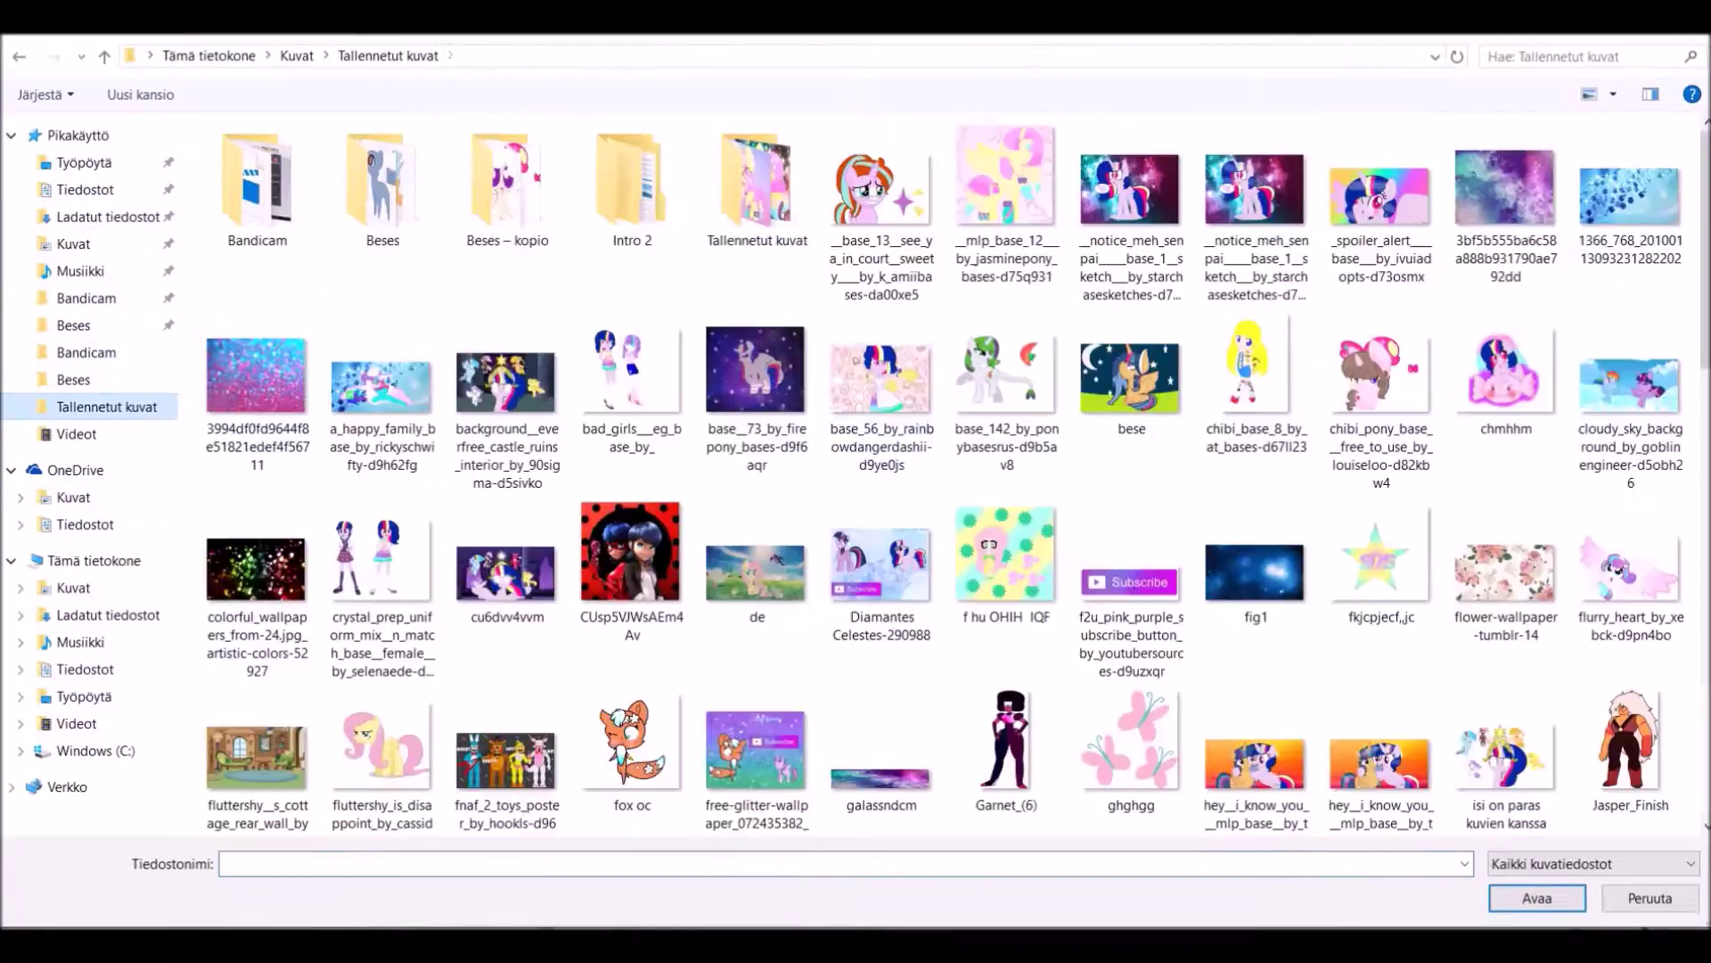
scroll(1471, 420, "down", 10)
scroll(1471, 420, "up", 14)
scroll(1470, 421, "down", 14)
scroll(1471, 421, "up", 4)
scroll(1471, 421, "up", 12)
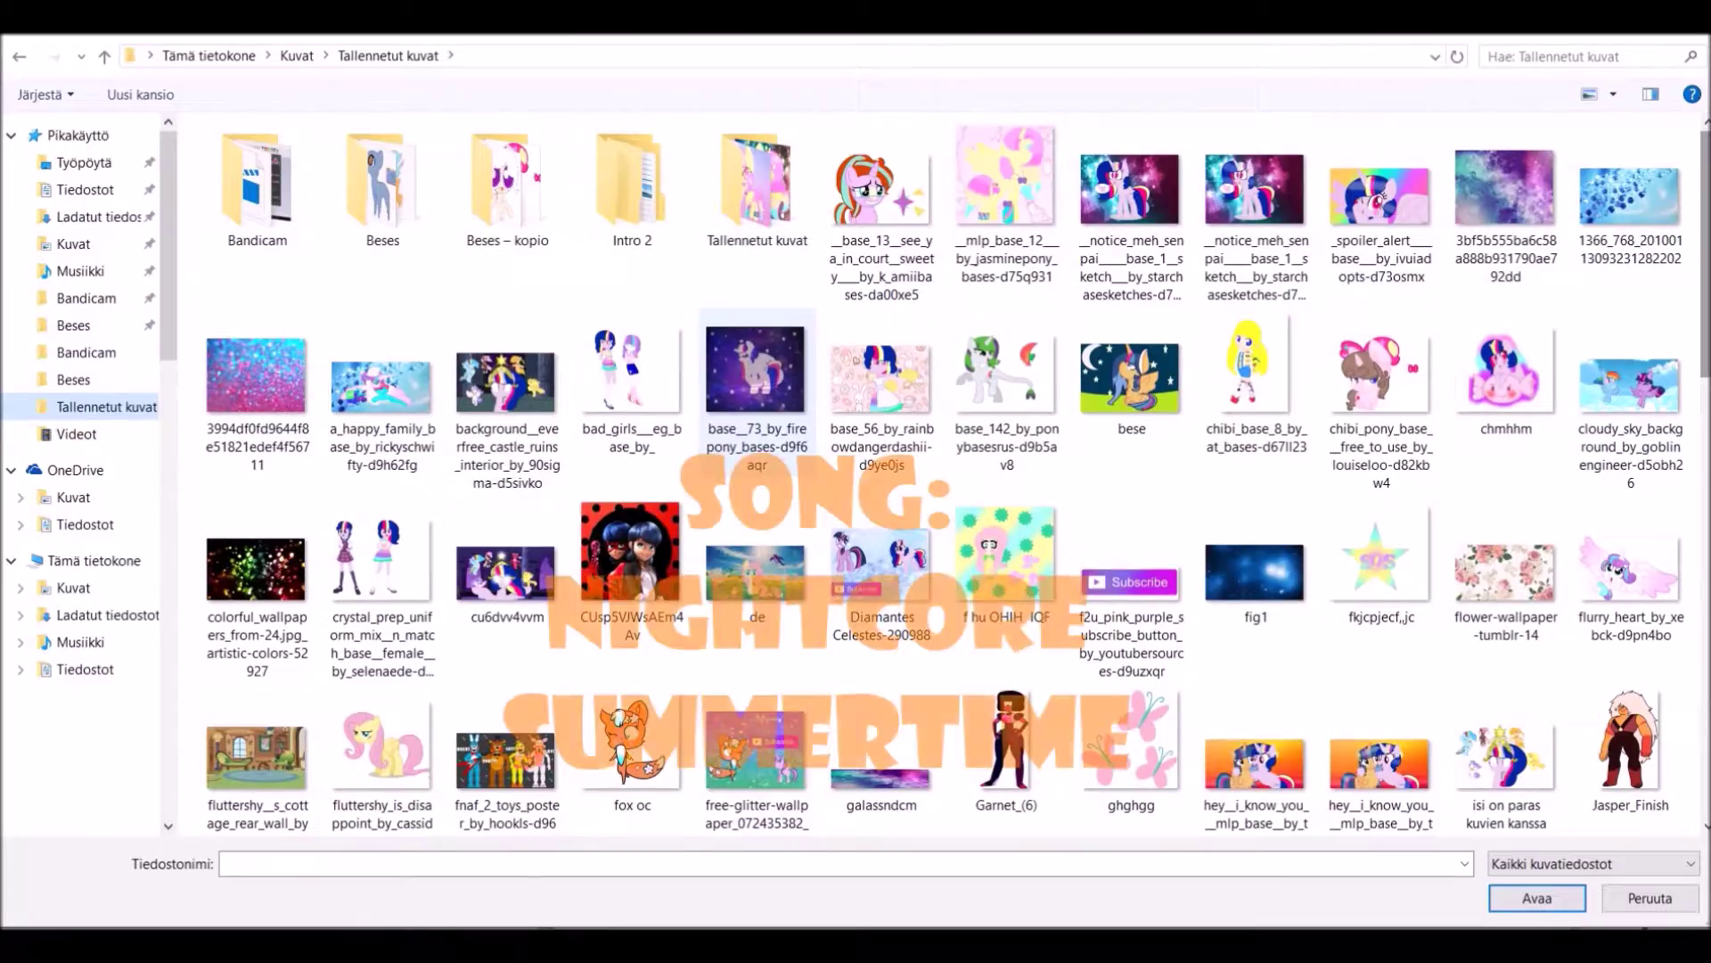
double_click(383, 188)
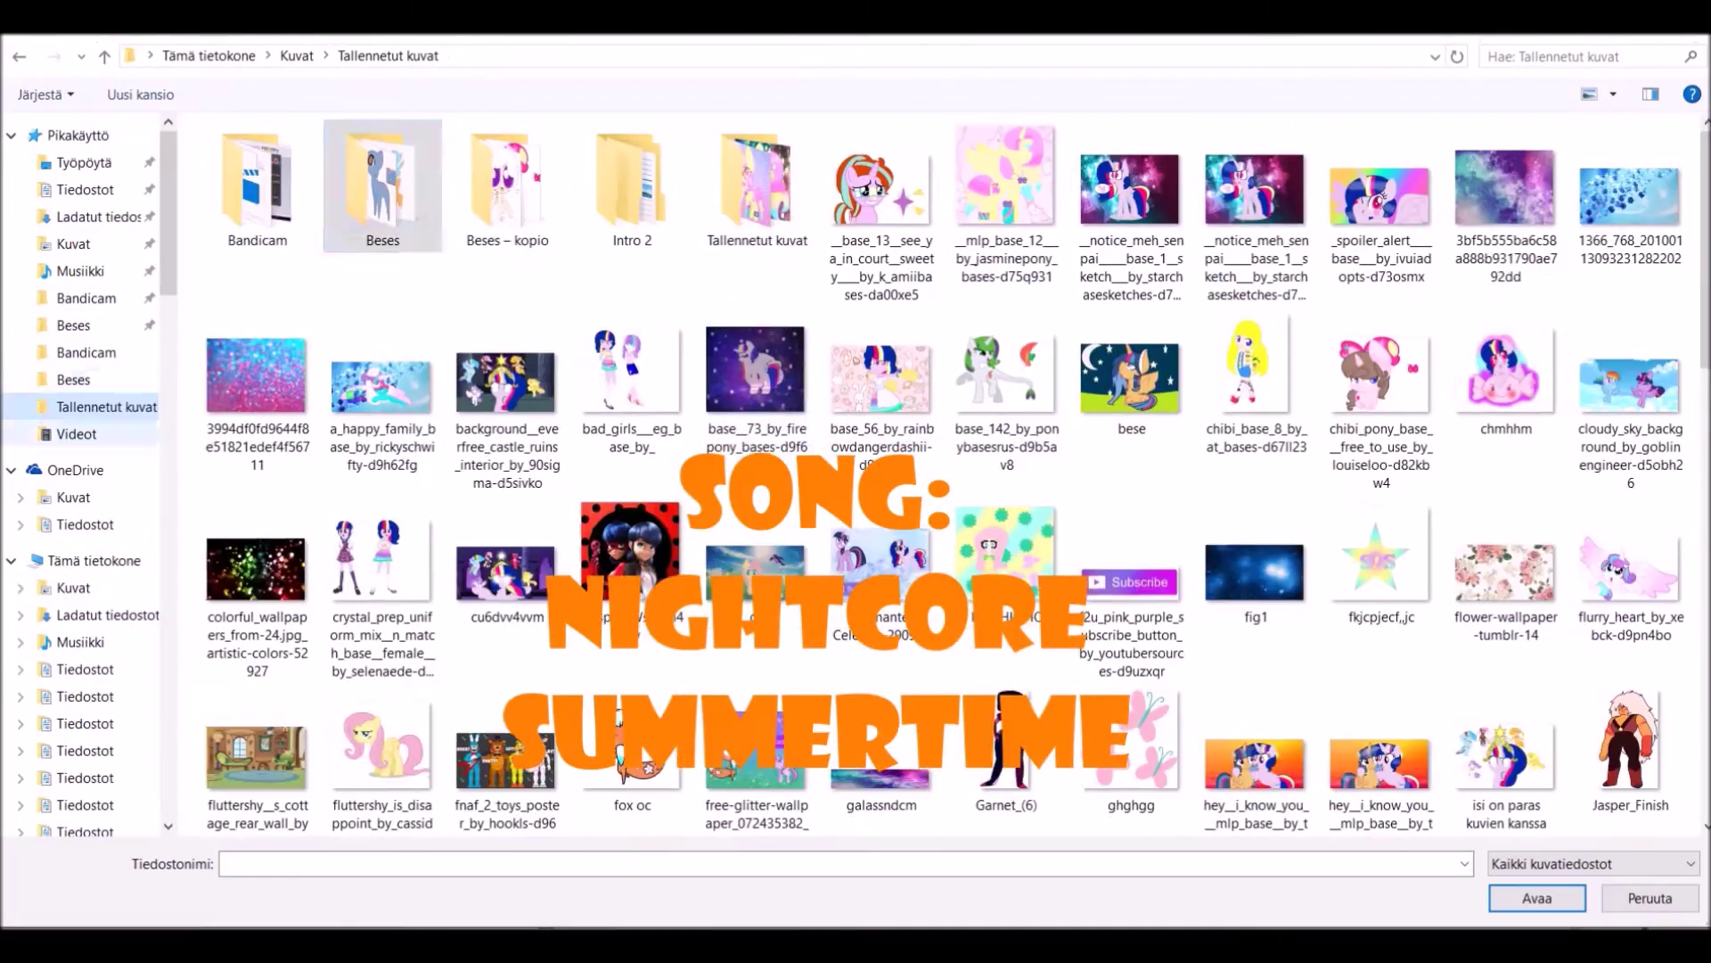
scroll(1475, 240, "down", 10)
scroll(1475, 446, "down", 15)
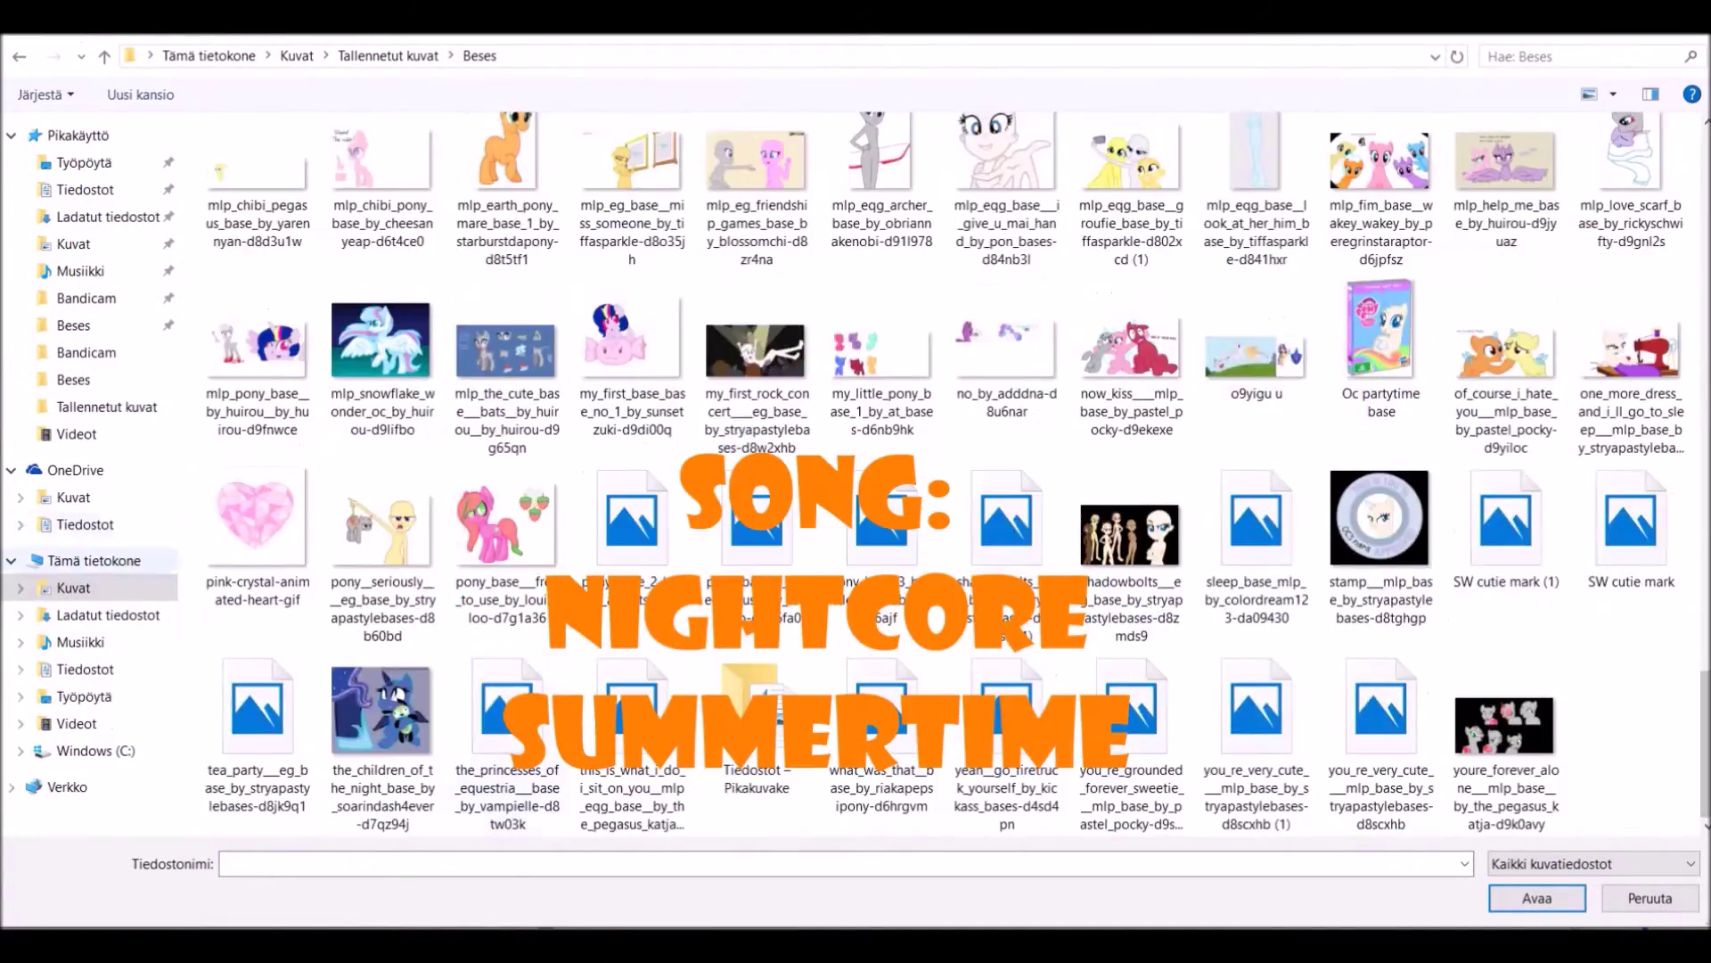
left_click(107, 407)
scroll(1475, 267, "down", 10)
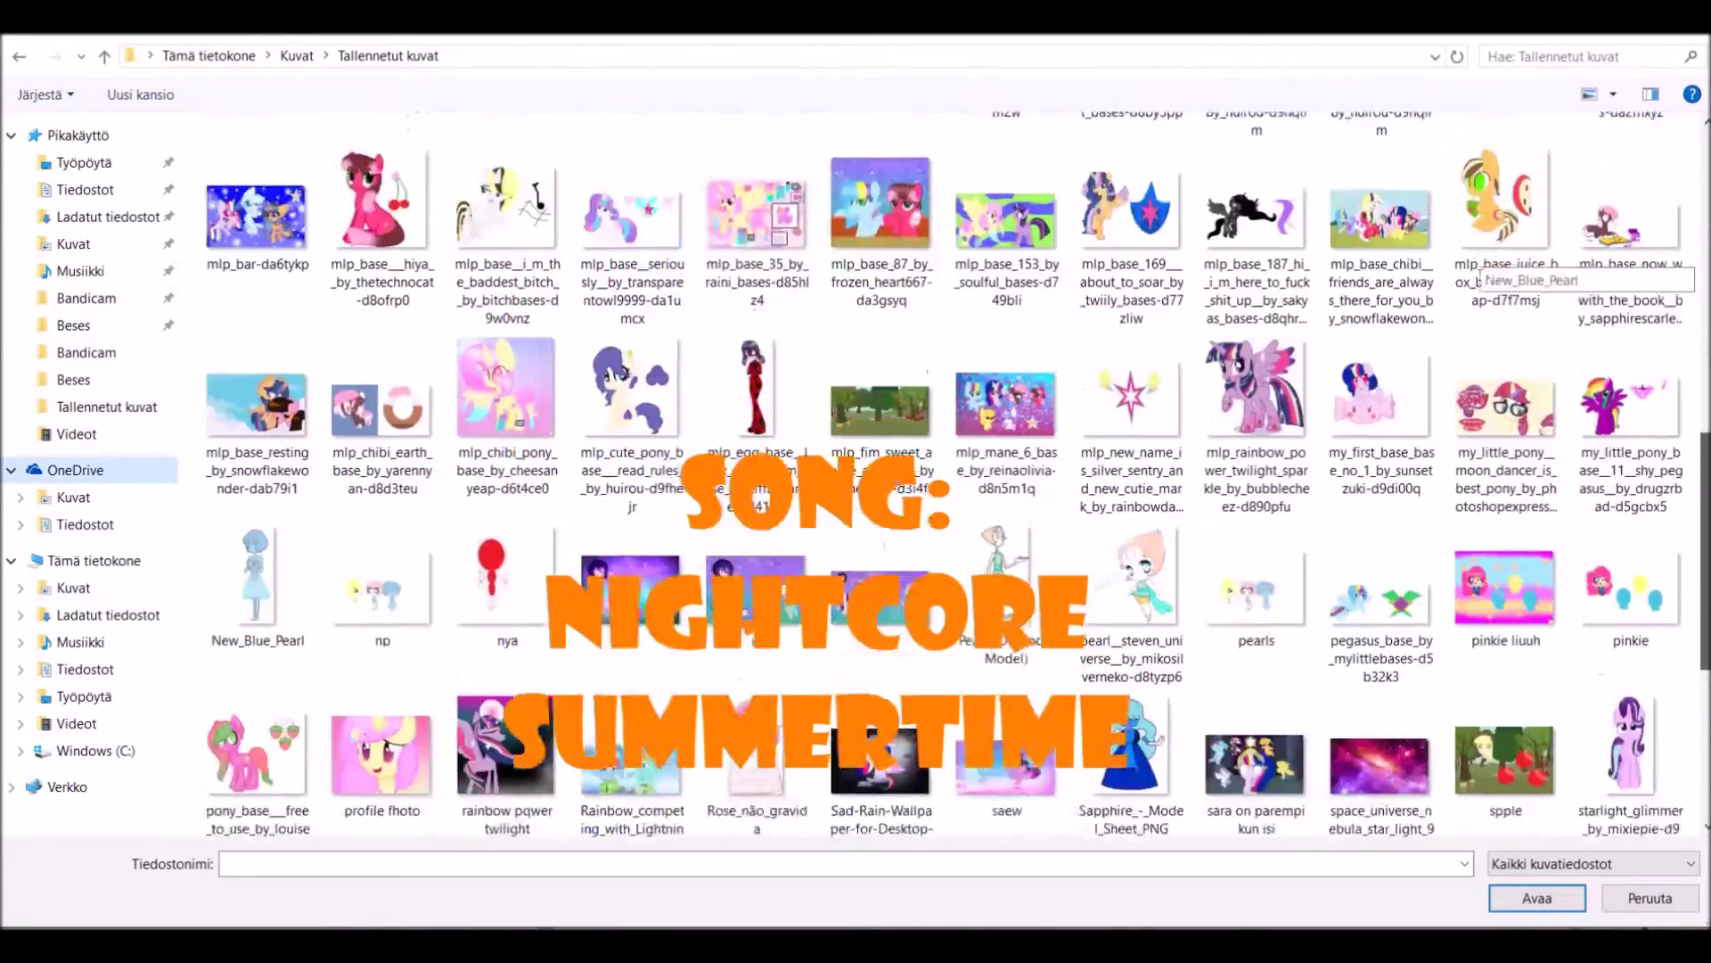
scroll(1475, 268, "up", 7)
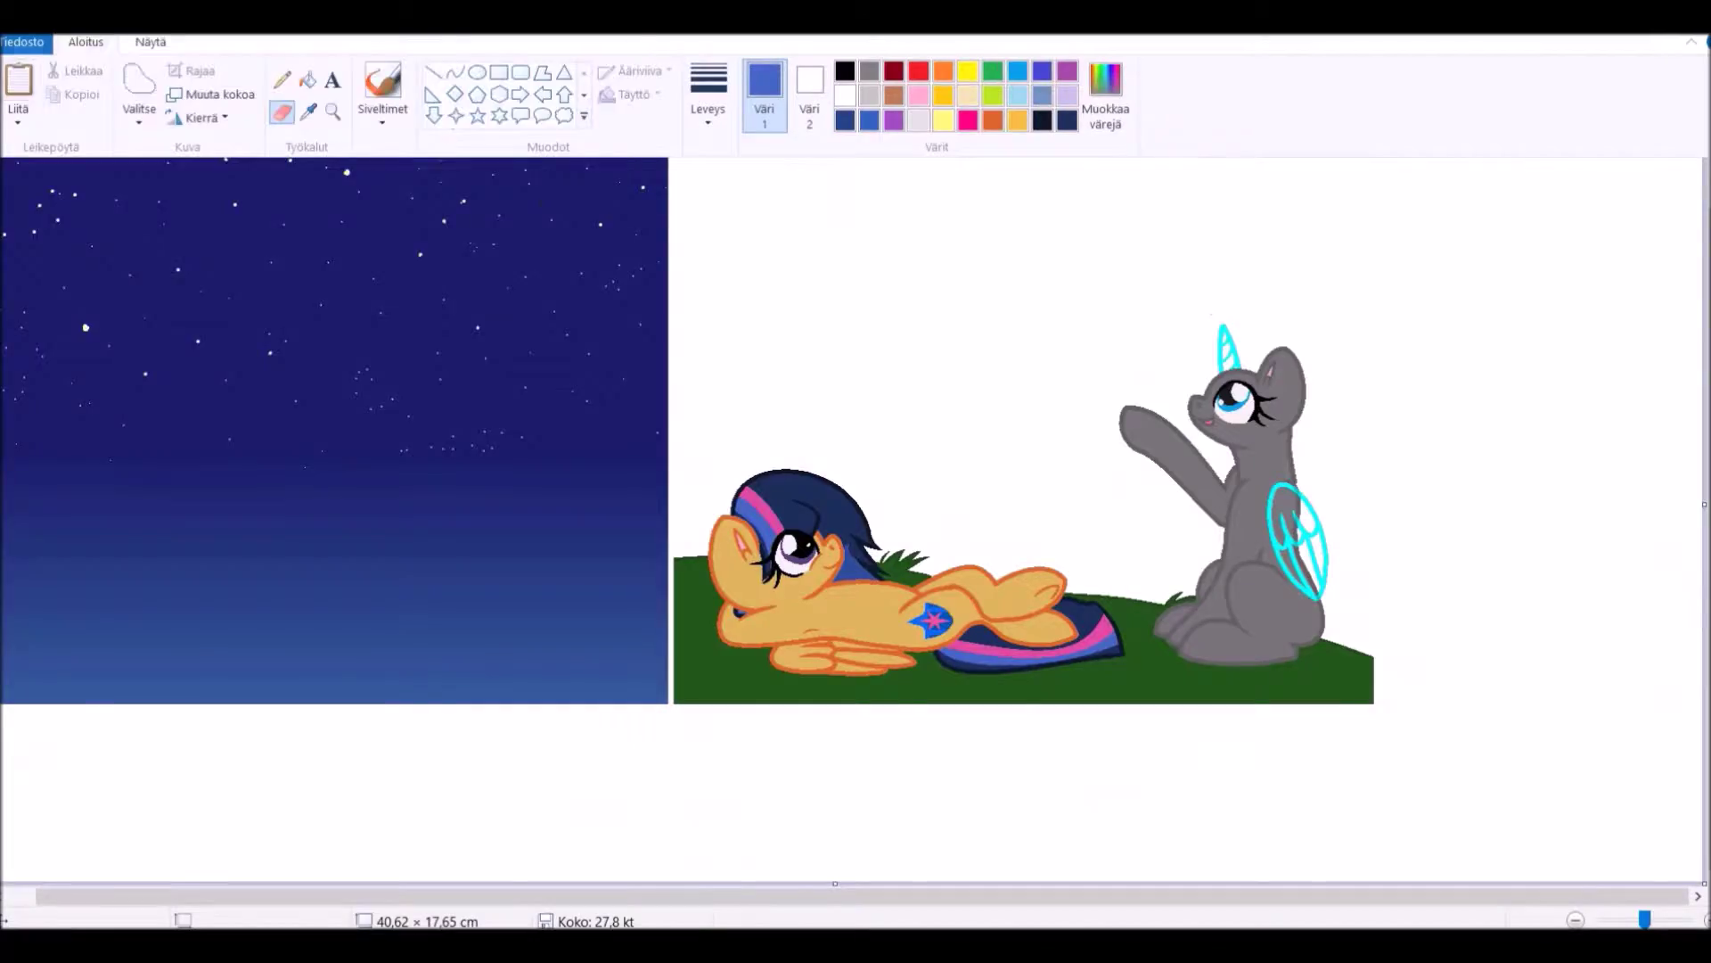
Reopen the picture browser and search the Tallennetut kuvat folder again for a reference pony image.
key("alt+f")
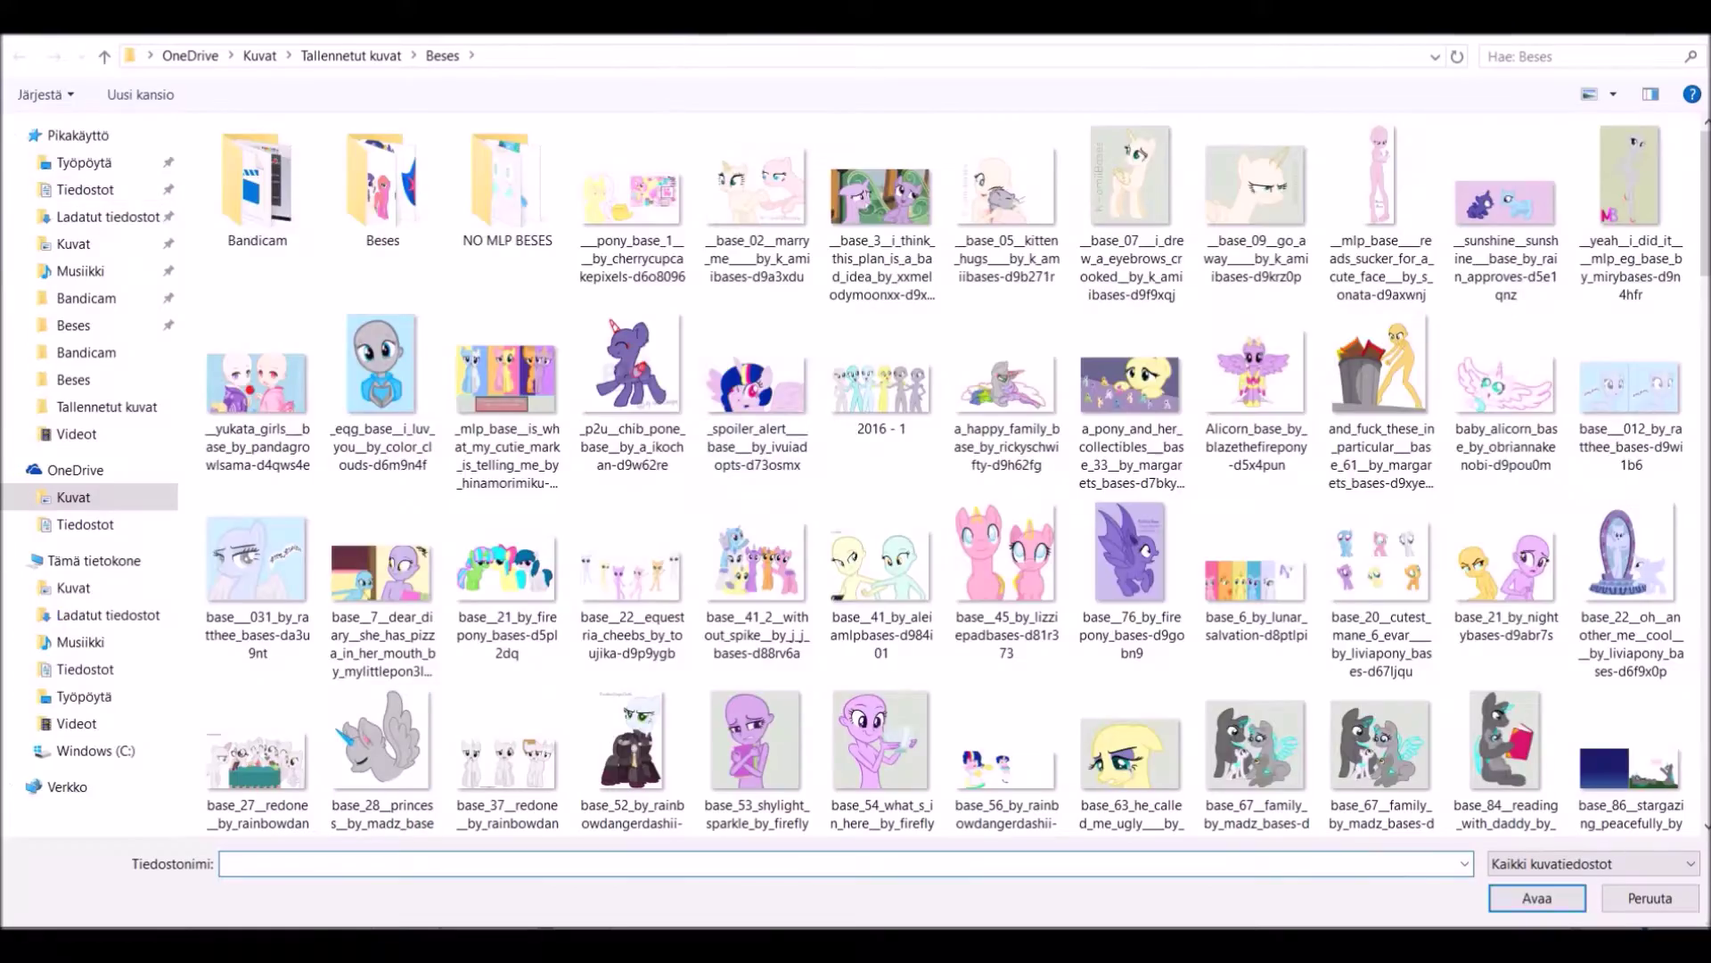
key("super+e")
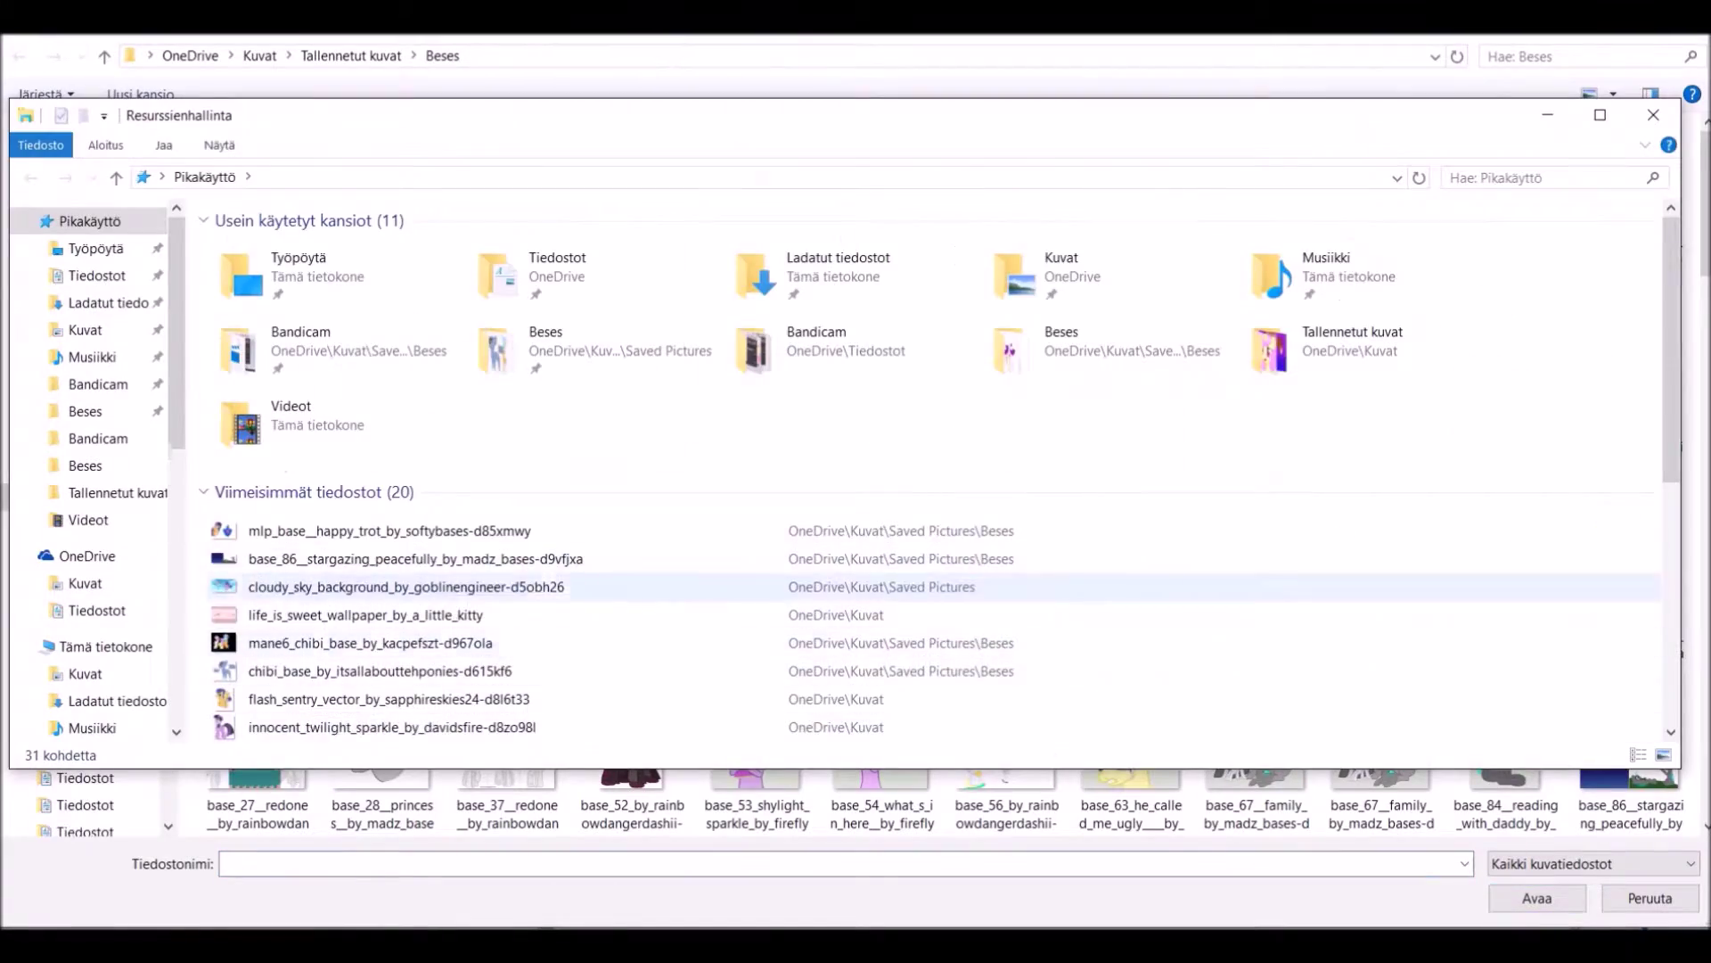
left_click(96, 249)
left_click(118, 492)
key("super+Up")
scroll(927, 482, "down", 10)
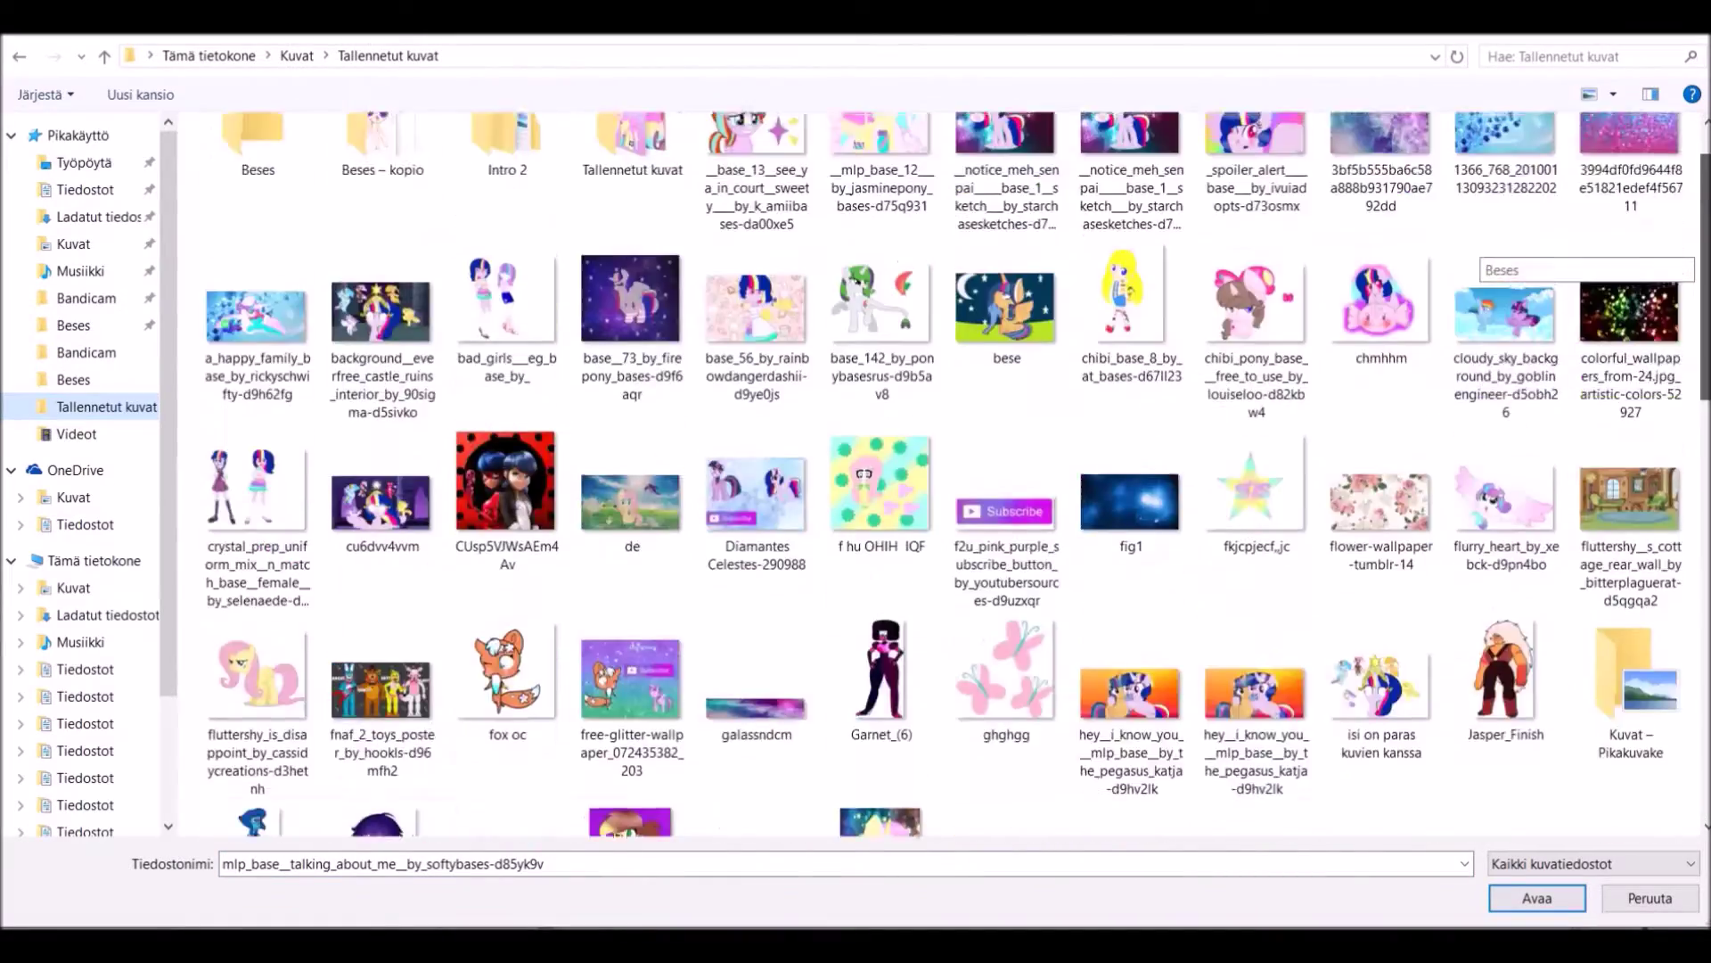
scroll(945, 473, "down", 5)
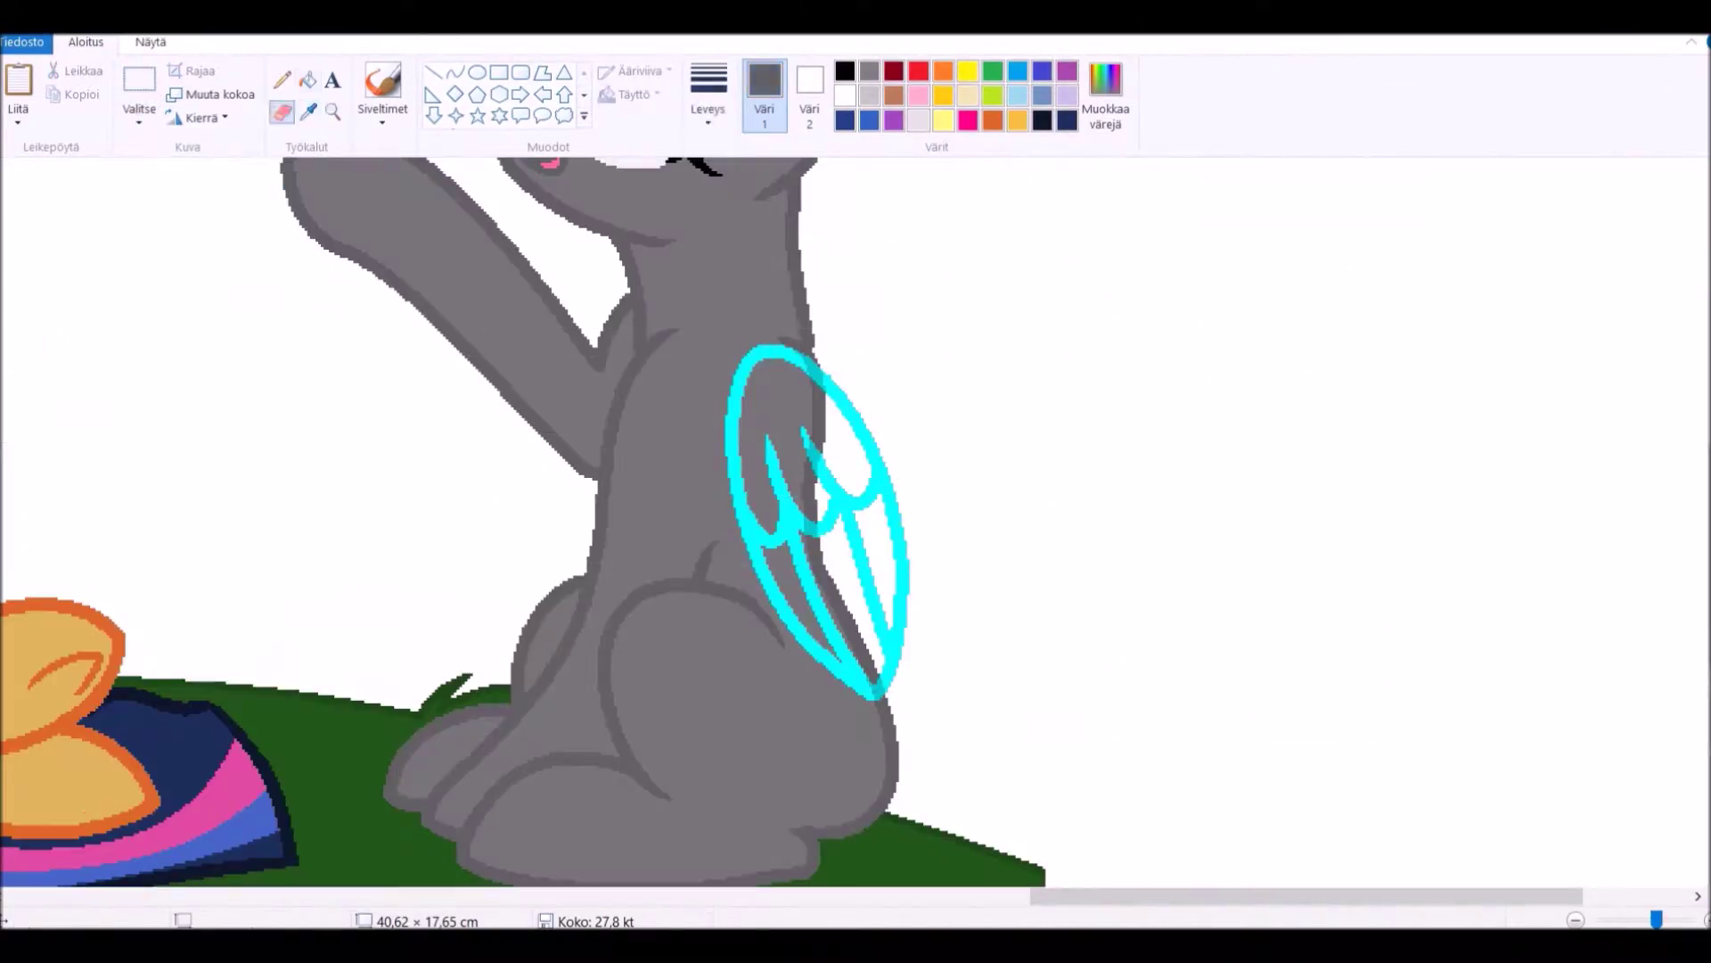
Paint over the sitting pony's cyan wing with body grey and background white, and recolour its cyan horn in the body greys.
left_click(731, 428)
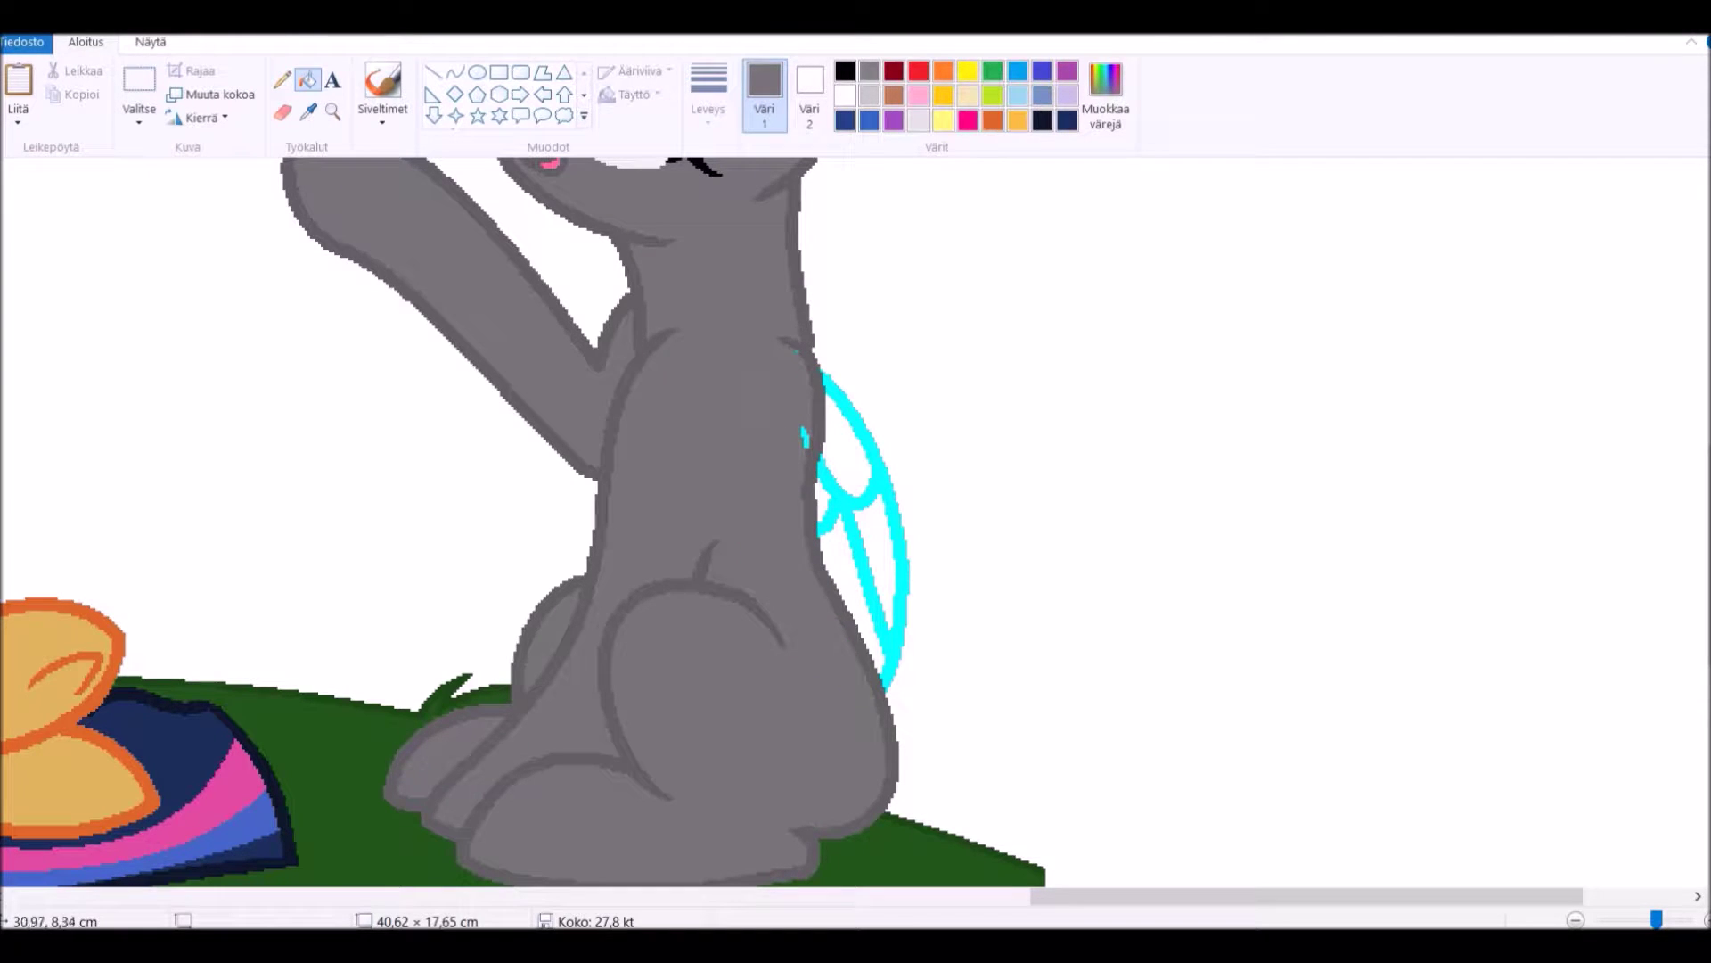
left_click(878, 463)
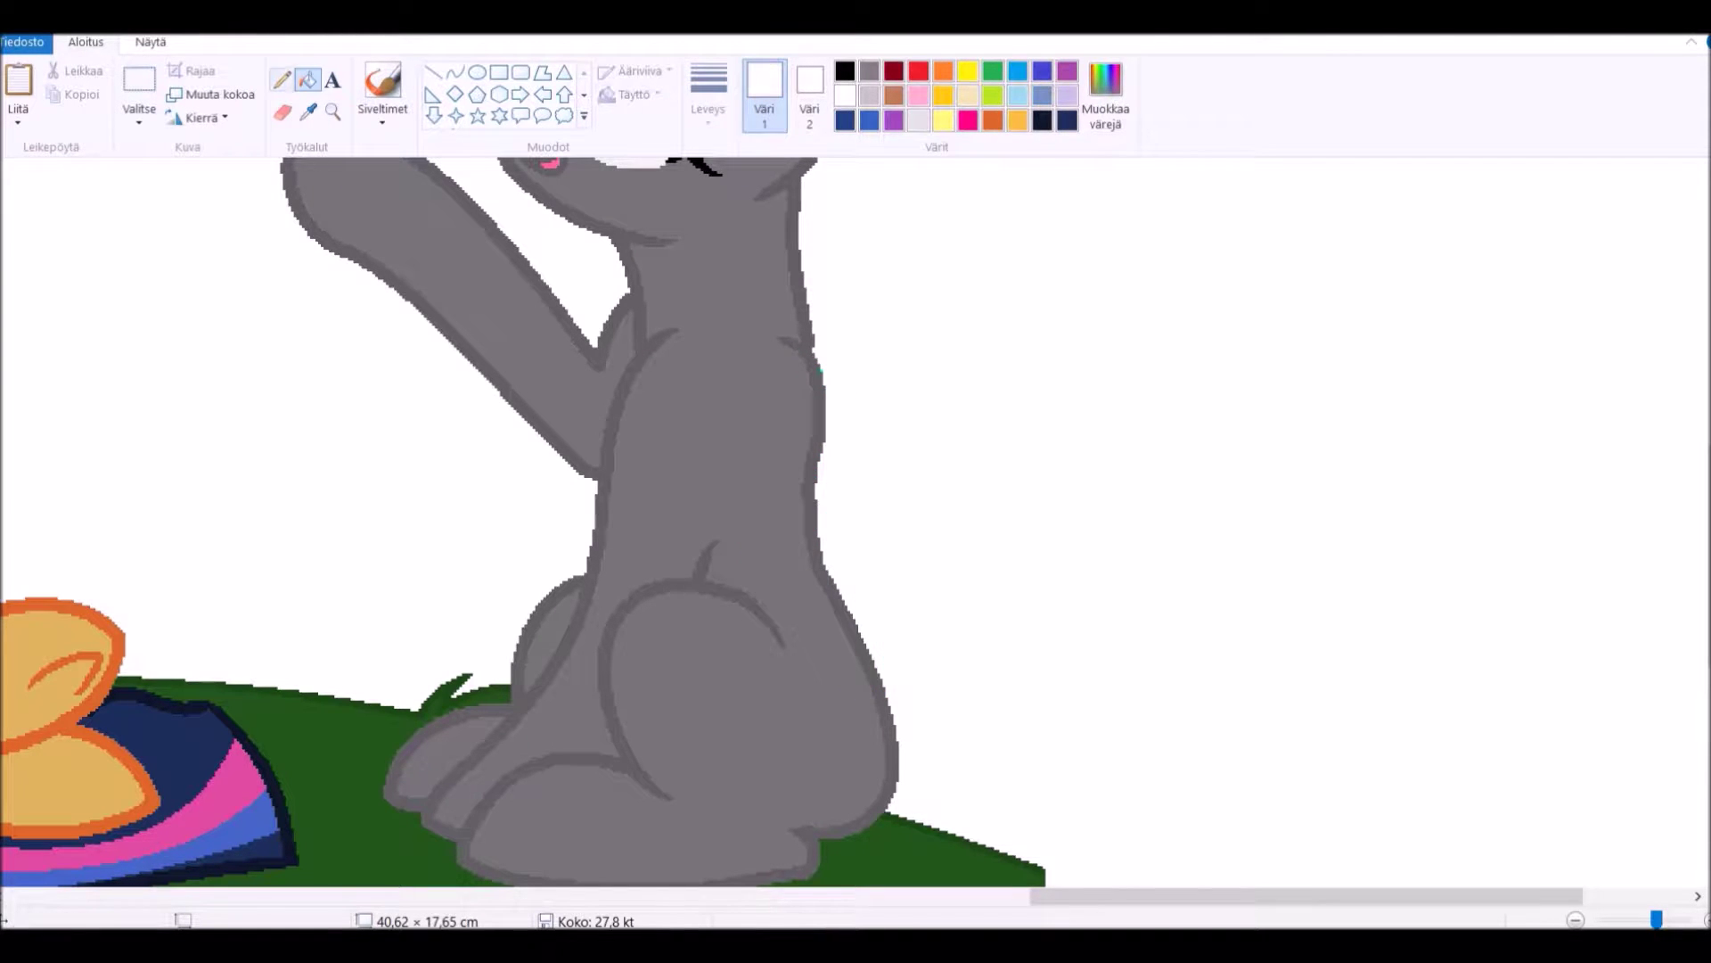
scroll(856, 521, "up", 4)
left_click(588, 294)
left_click(309, 112)
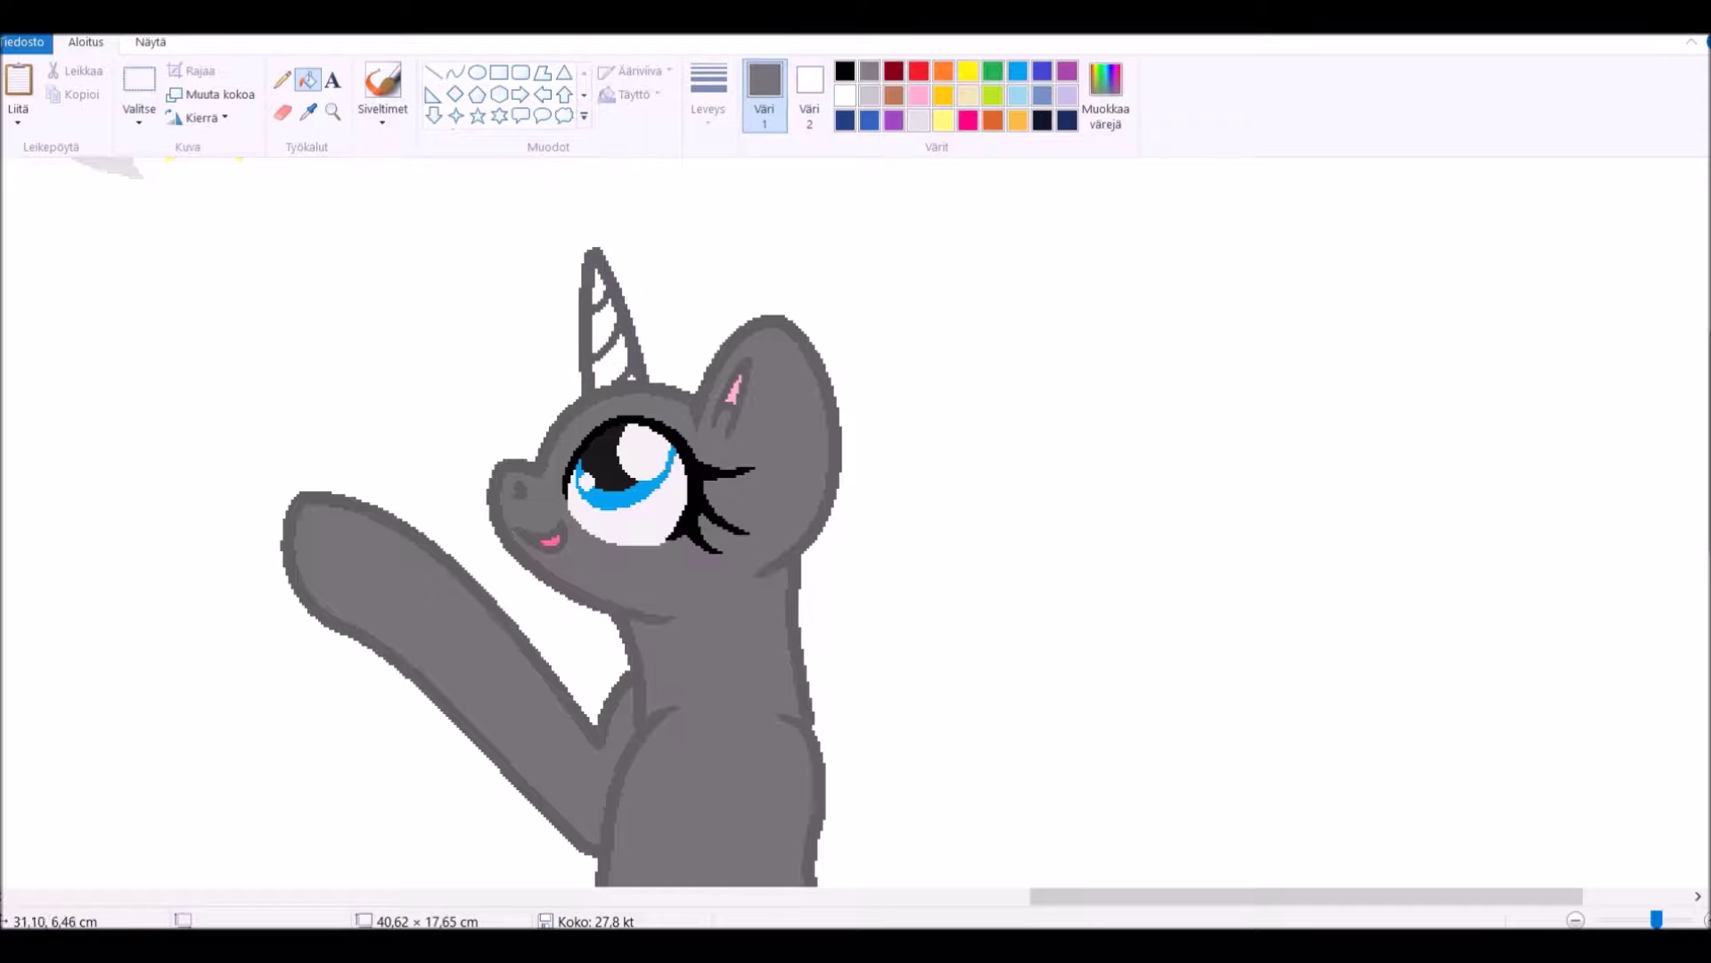
left_click(677, 624)
left_click(611, 356)
Recolour the sitting pony's outlines with the lilac outline colour sampled from the reference pony, undoing any misplaced fill.
left_click(308, 112)
left_click(615, 455)
scroll(855, 521, "left", 10)
left_click(308, 111)
left_click(553, 357)
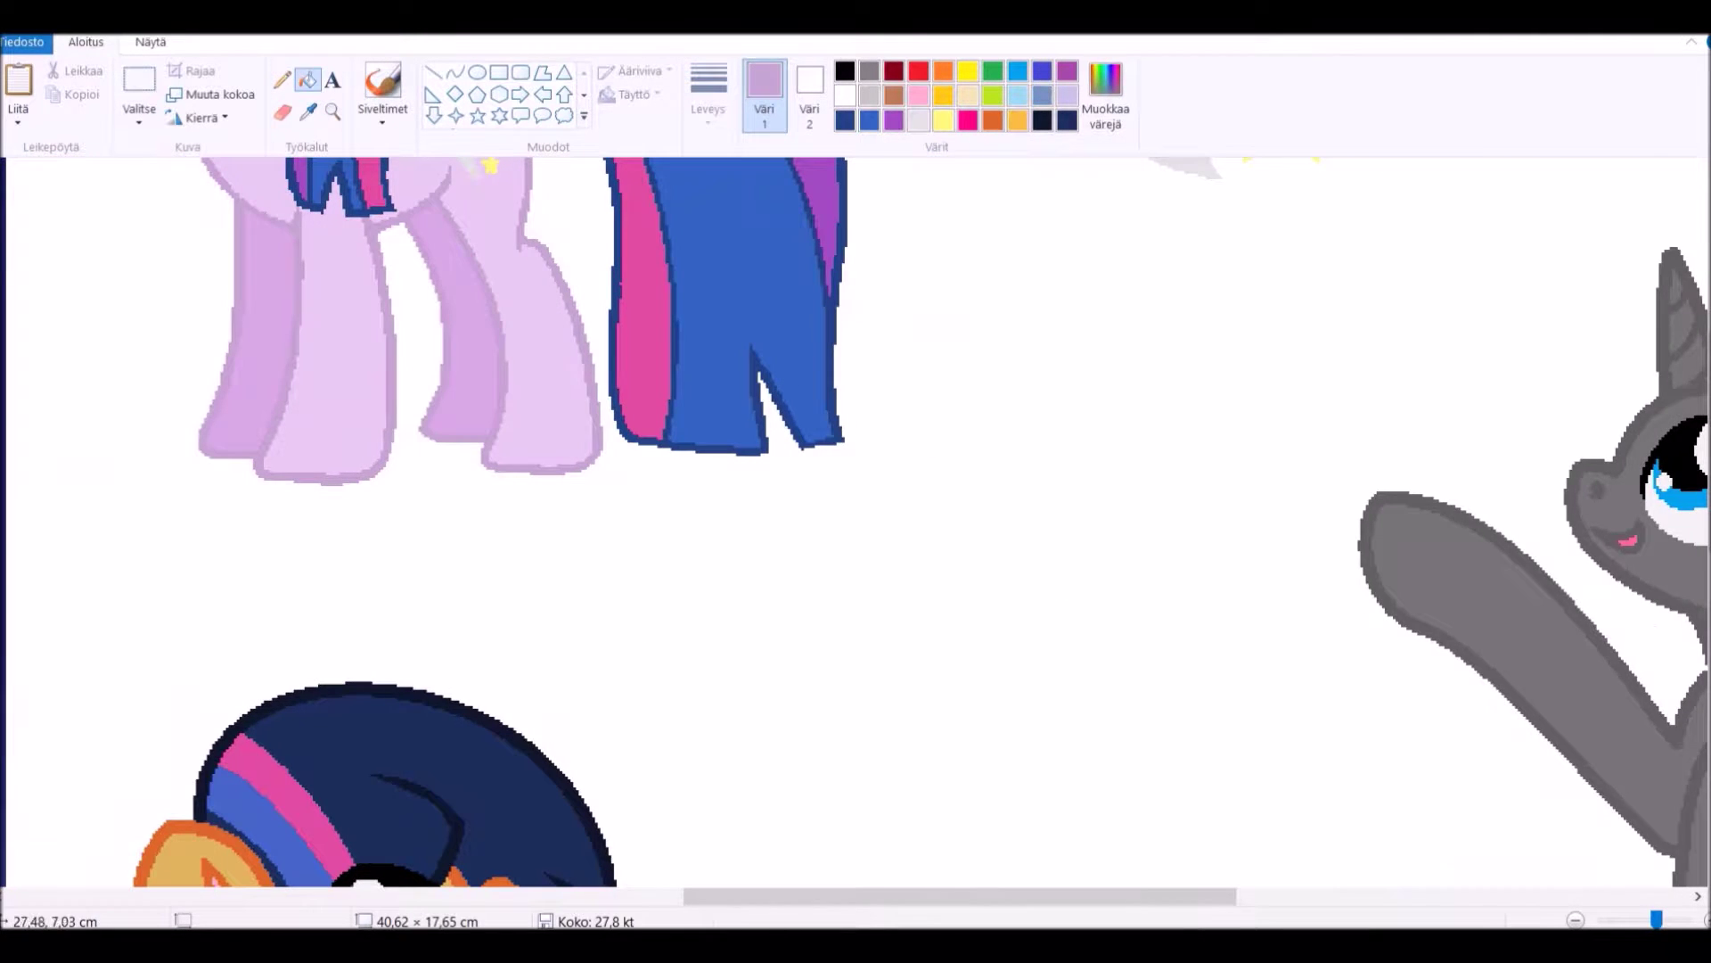
left_click(1377, 535)
left_click(1069, 624)
key("ctrl+z")
scroll(855, 522, "right", 8)
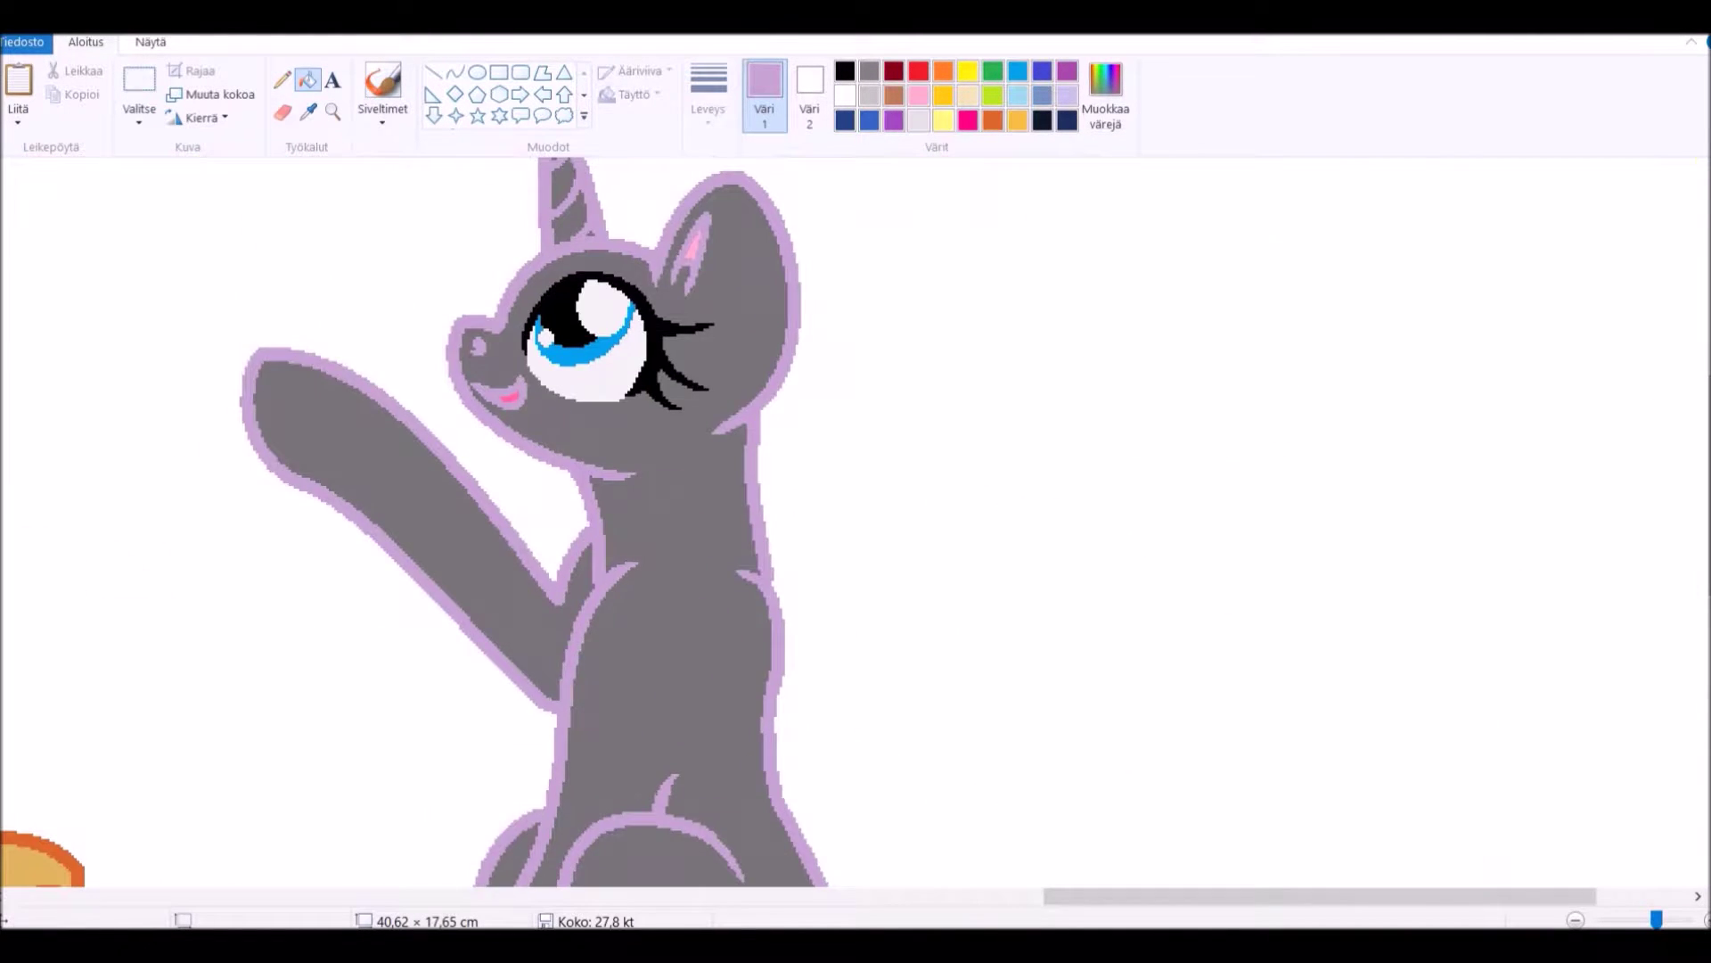
Fill the sitting pony's head and body with the reference's pale lilac and its far legs with the darker lilac.
scroll(856, 521, "left", 8)
left_click(333, 112)
scroll(856, 521, "down", 10)
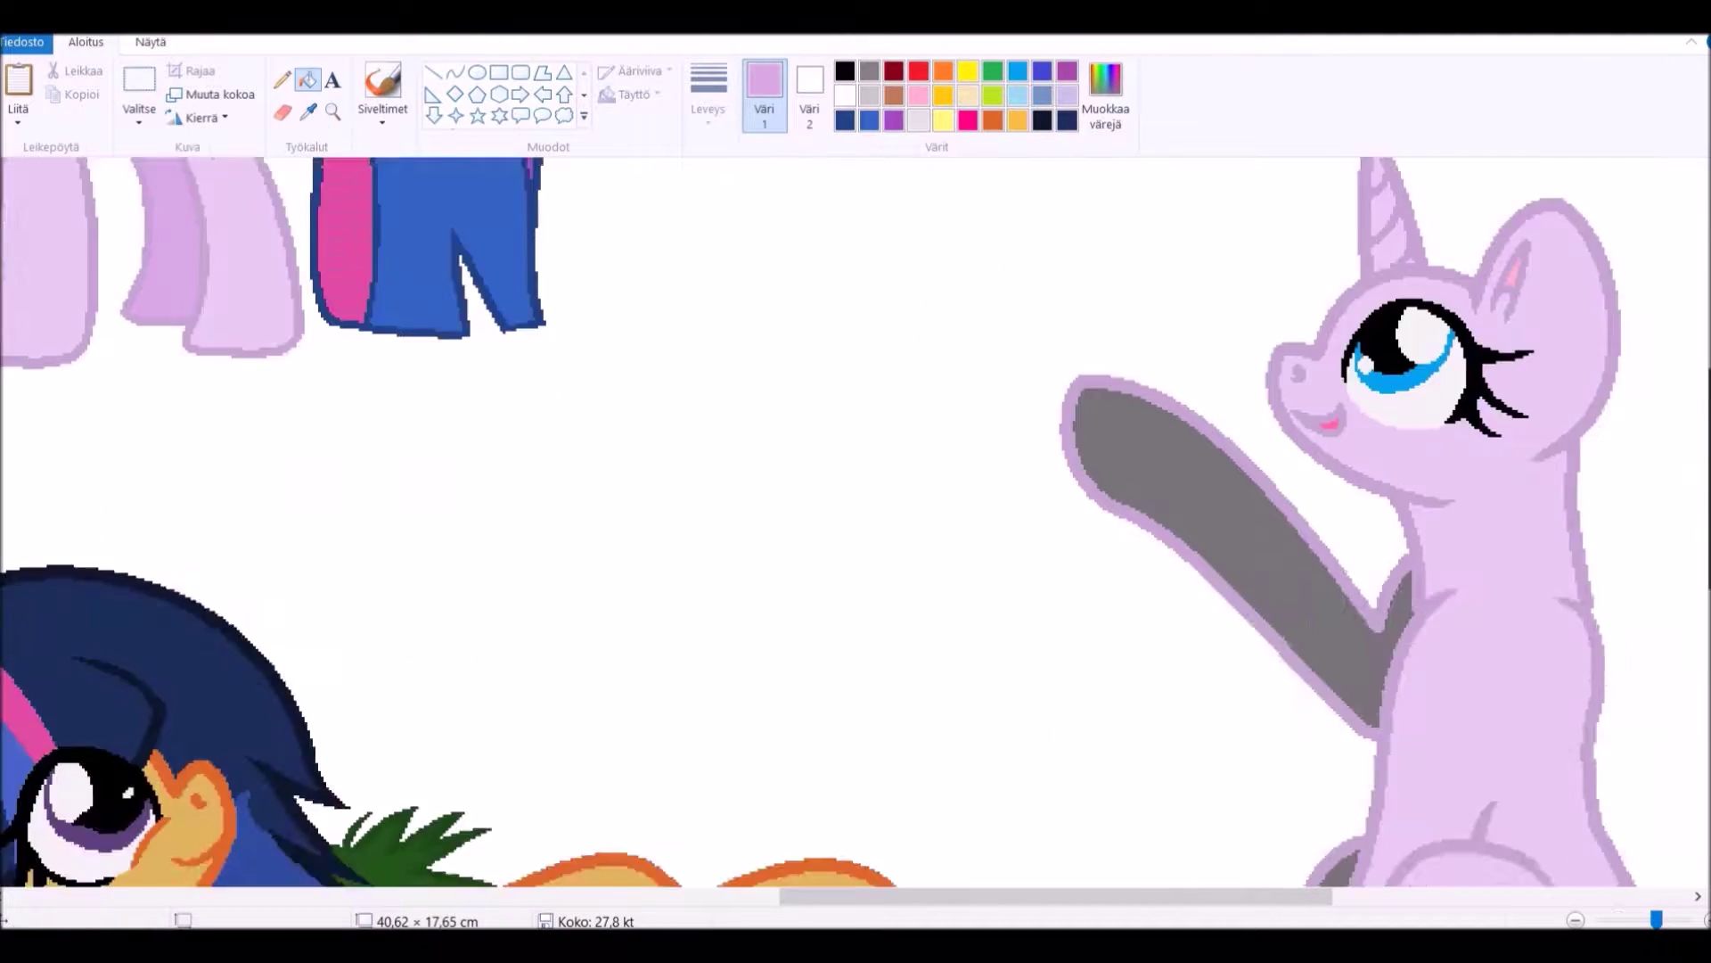
right_click(274, 460)
Recolour the sitting pony's iris with the steel blue sampled from the reference pony's eyes.
left_click(824, 267)
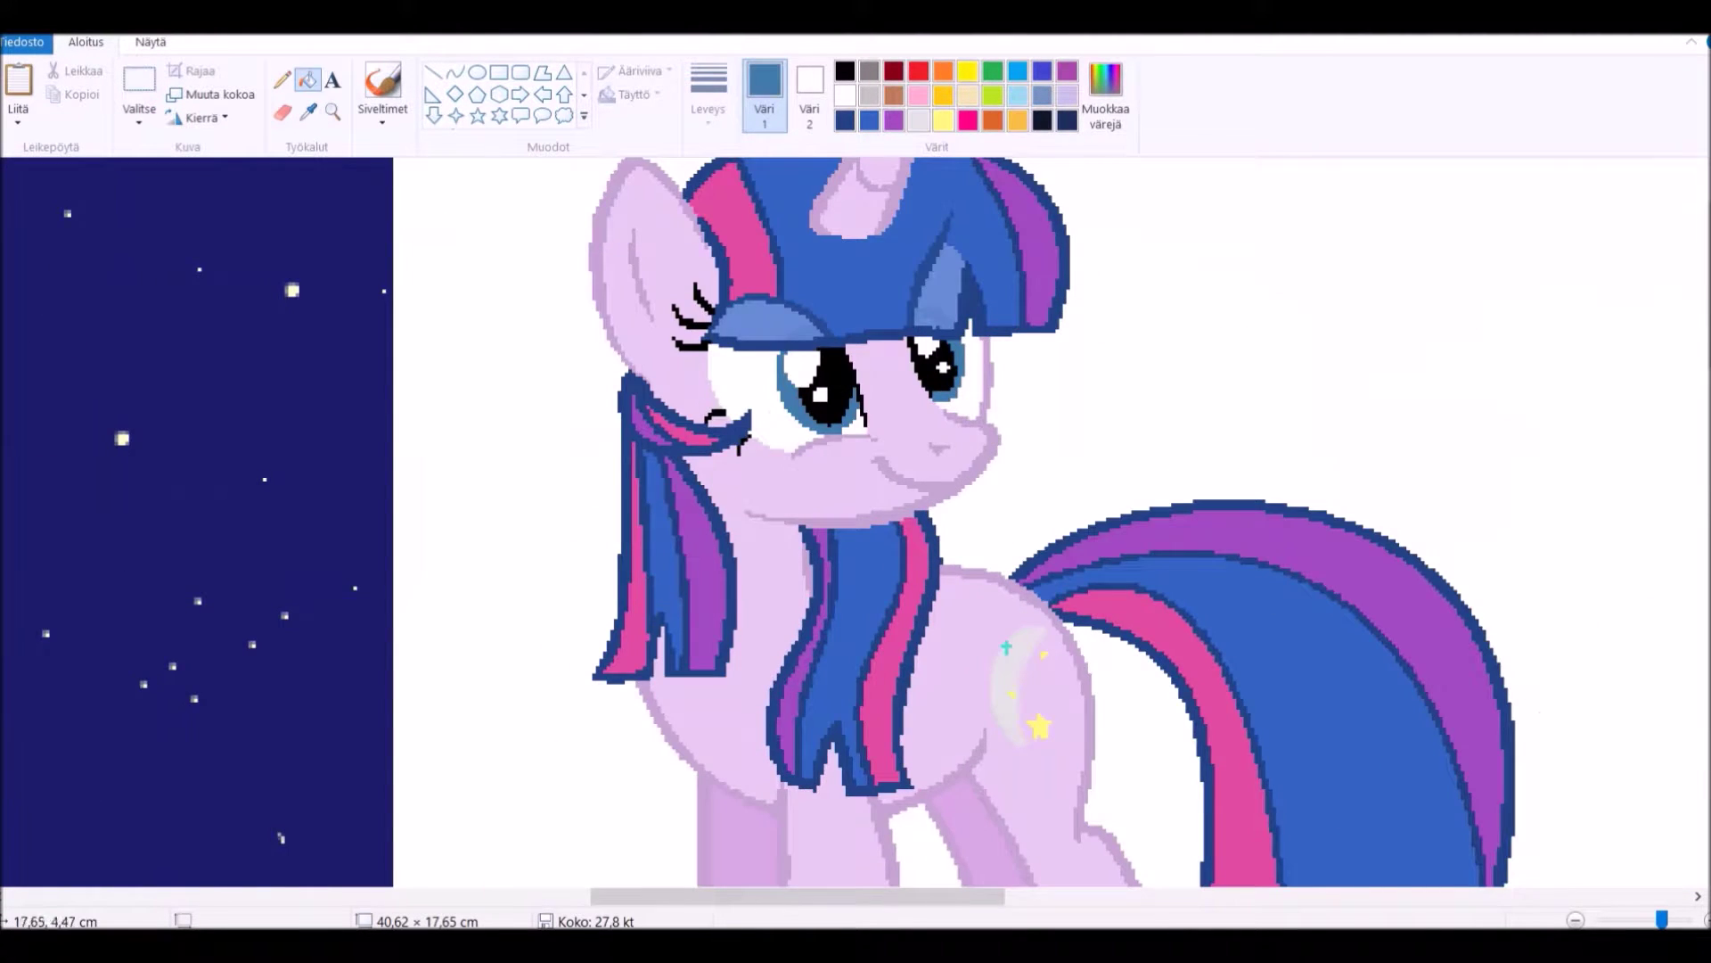
scroll(856, 521, "right", 8)
scroll(856, 522, "left", 8)
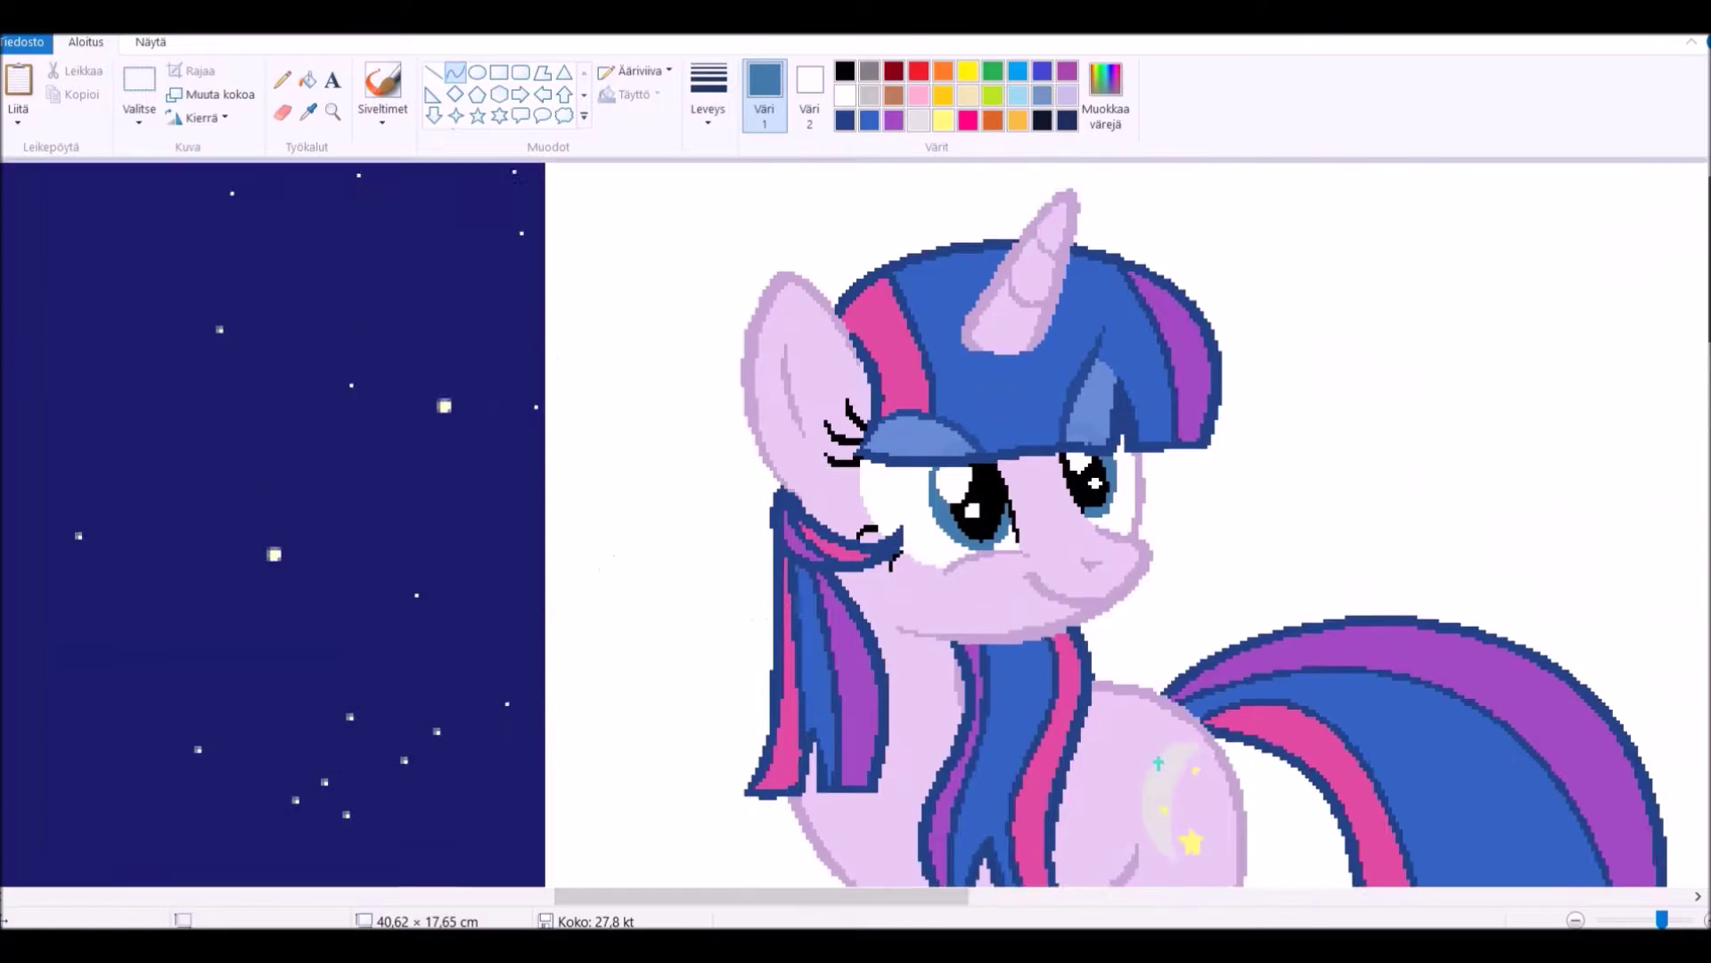
Select the reference pony with a rectangular selection and move it beside the sitting pony.
left_click(139, 122)
left_click(178, 207)
mouse_move(704, 460)
left_mouse_down()
mouse_move(901, 205)
mouse_move(980, 437)
mouse_move(887, 713)
mouse_move(883, 878)
left_mouse_up()
mouse_move(1118, 609)
left_mouse_down()
mouse_move(900, 831)
mouse_move(1426, 552)
mouse_move(1462, 562)
left_mouse_up()
Outline the sitting pony's forelock with dark blue curves arching over the horn, across the eye and down beside the ear.
left_click(308, 112)
left_click(1194, 651)
left_click(454, 72)
scroll(802, 535, "down", 3)
left_click_drag(651, 476, 963, 370)
left_click_drag(807, 423, 784, 152)
key("ctrl+z")
left_click_drag(641, 401, 976, 356)
left_click_drag(806, 383, 816, 232)
mouse_move(641, 401)
left_mouse_down()
mouse_move(976, 526)
mouse_move(954, 401)
left_mouse_up()
Change the curve's outline style and draw white trimming strokes along the forelock outline between the ear and eyelashes.
left_click(640, 70)
left_click(664, 147)
left_click(845, 95)
left_click(845, 71)
left_click(845, 96)
left_click(308, 81)
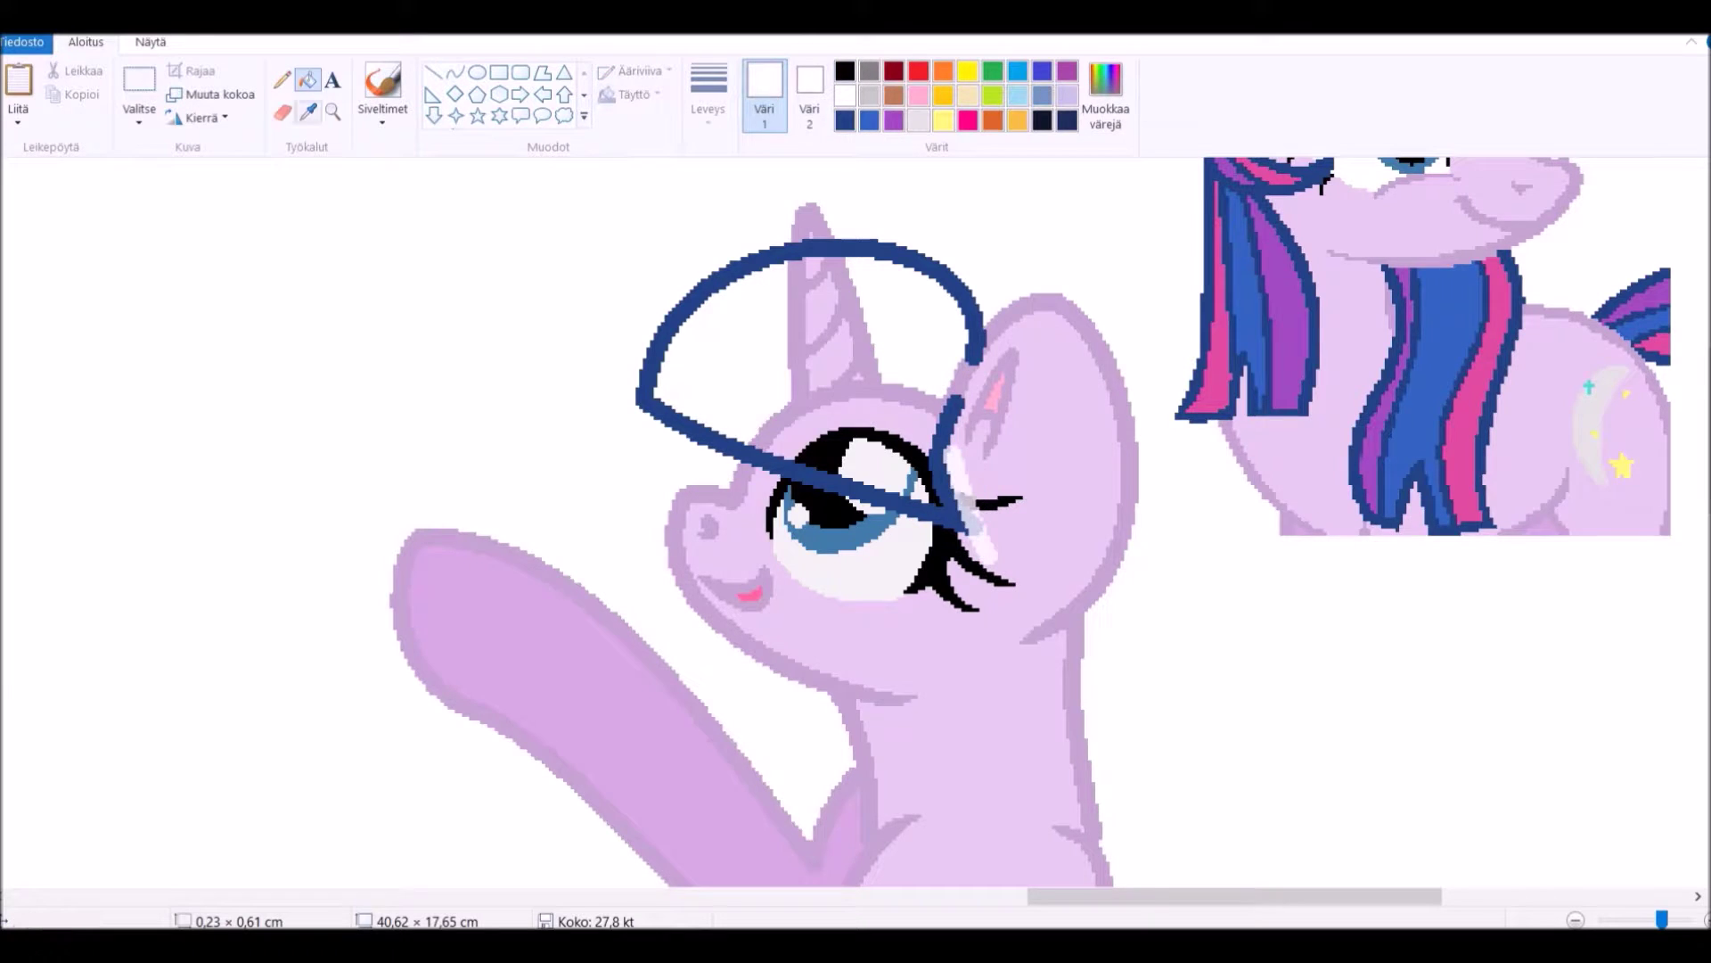
Repair the black eyelash and fill the pale trimming streaks beside the eye with the skin's light lilac.
left_click(282, 80)
scroll(1430, 628, "up", 1)
left_click(307, 81)
left_click(495, 380)
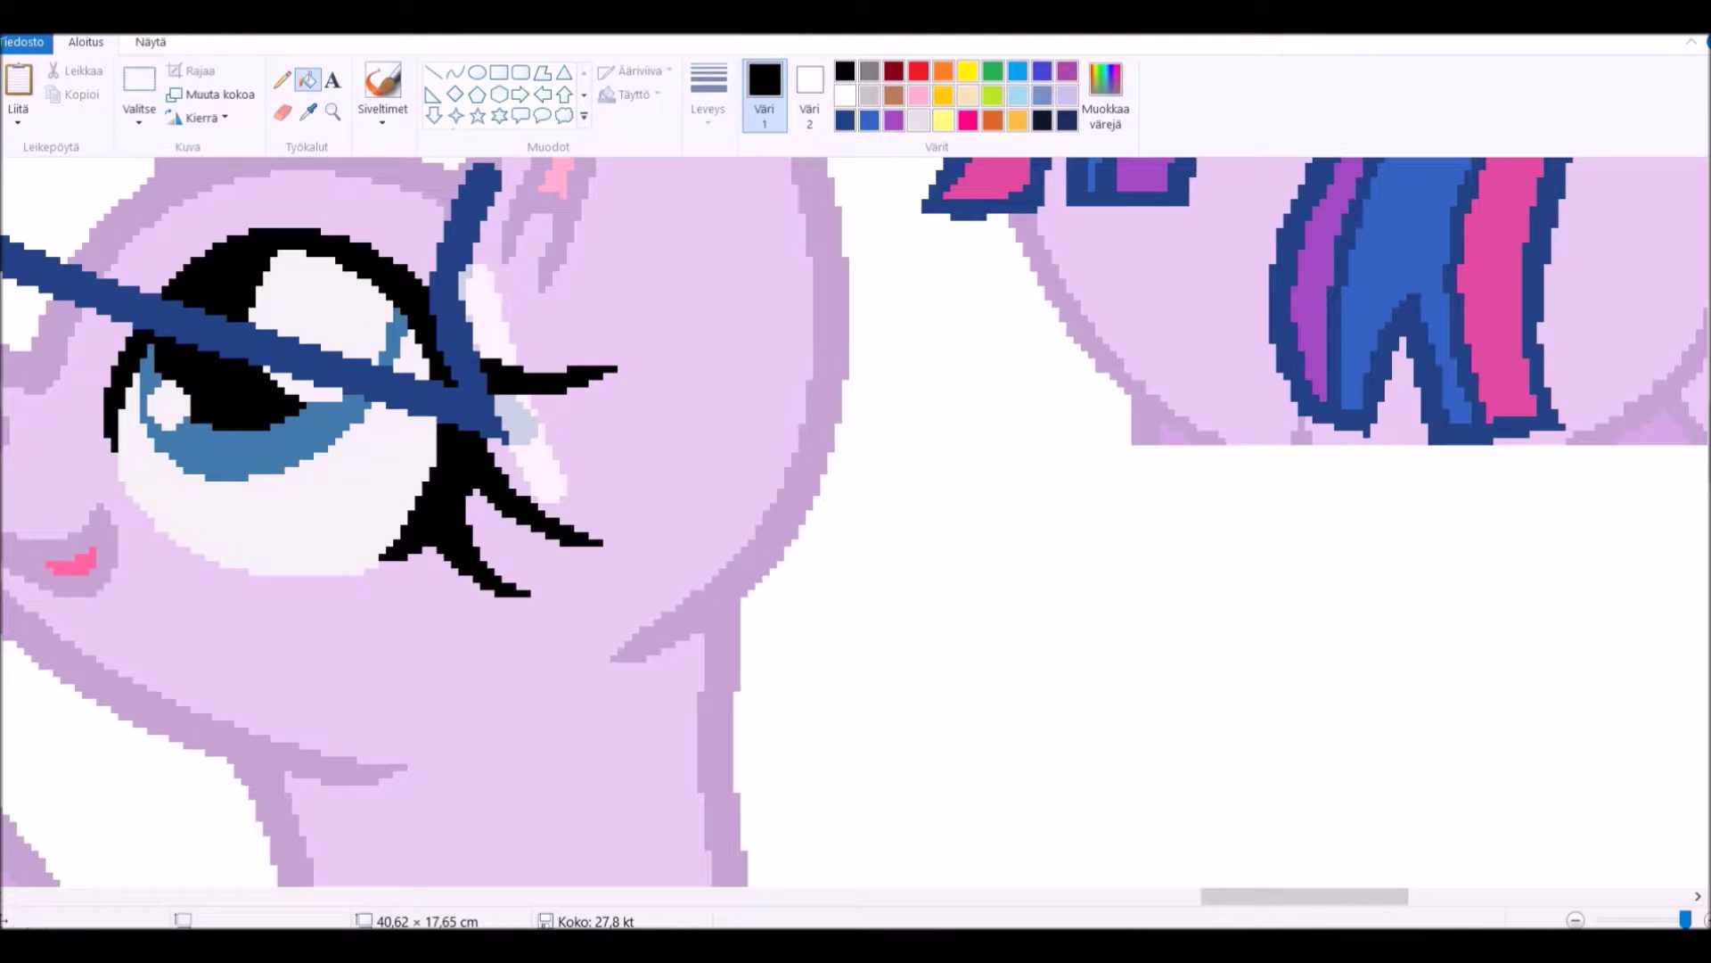
left_click(1066, 96)
left_click(535, 463)
left_click(482, 303)
Draw a pointed notch with red curves in the forelock's lower edge near its front tip.
left_click(845, 121)
scroll(856, 522, "left", 5)
scroll(856, 521, "up", 3)
left_click(454, 71)
left_click(918, 70)
mouse_move(694, 501)
left_mouse_down()
mouse_move(776, 548)
mouse_move(793, 330)
mouse_move(809, 347)
mouse_move(772, 361)
left_mouse_up()
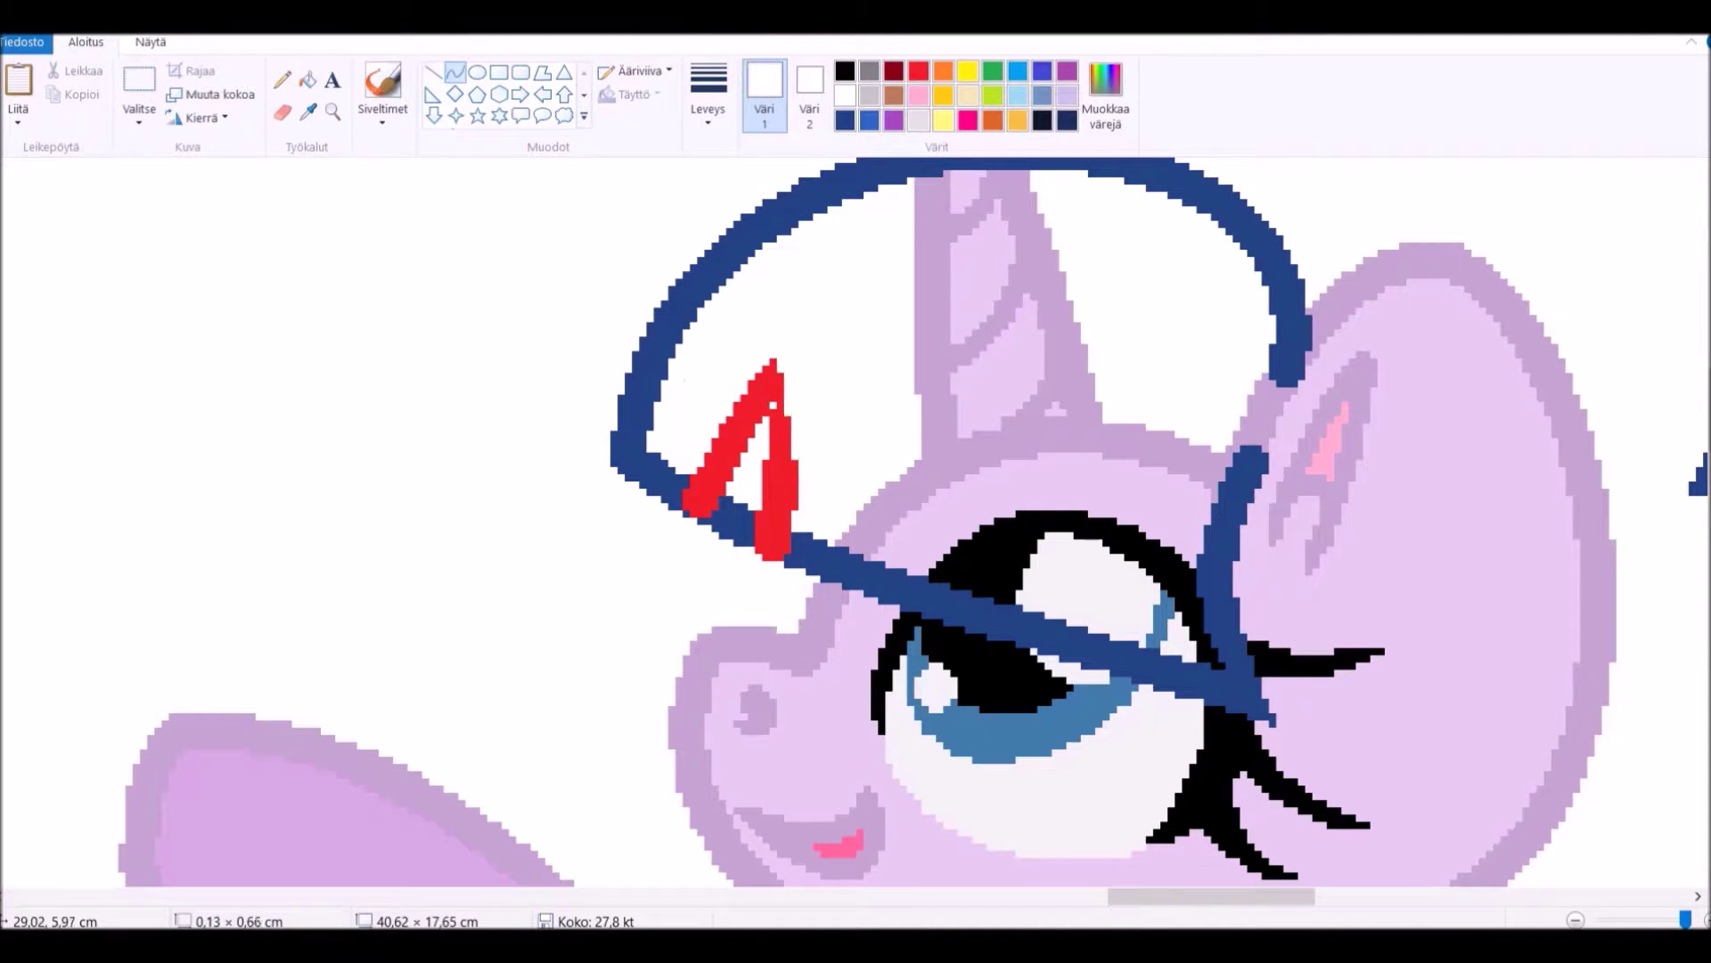
Turn the notch dark blue, round off the forelock's front tip and separate the horn base in white, undoing misplaced strokes.
left_click(282, 79)
key("ctrl+z")
key("ctrl+z")
key("ctrl+z")
key("ctrl+z")
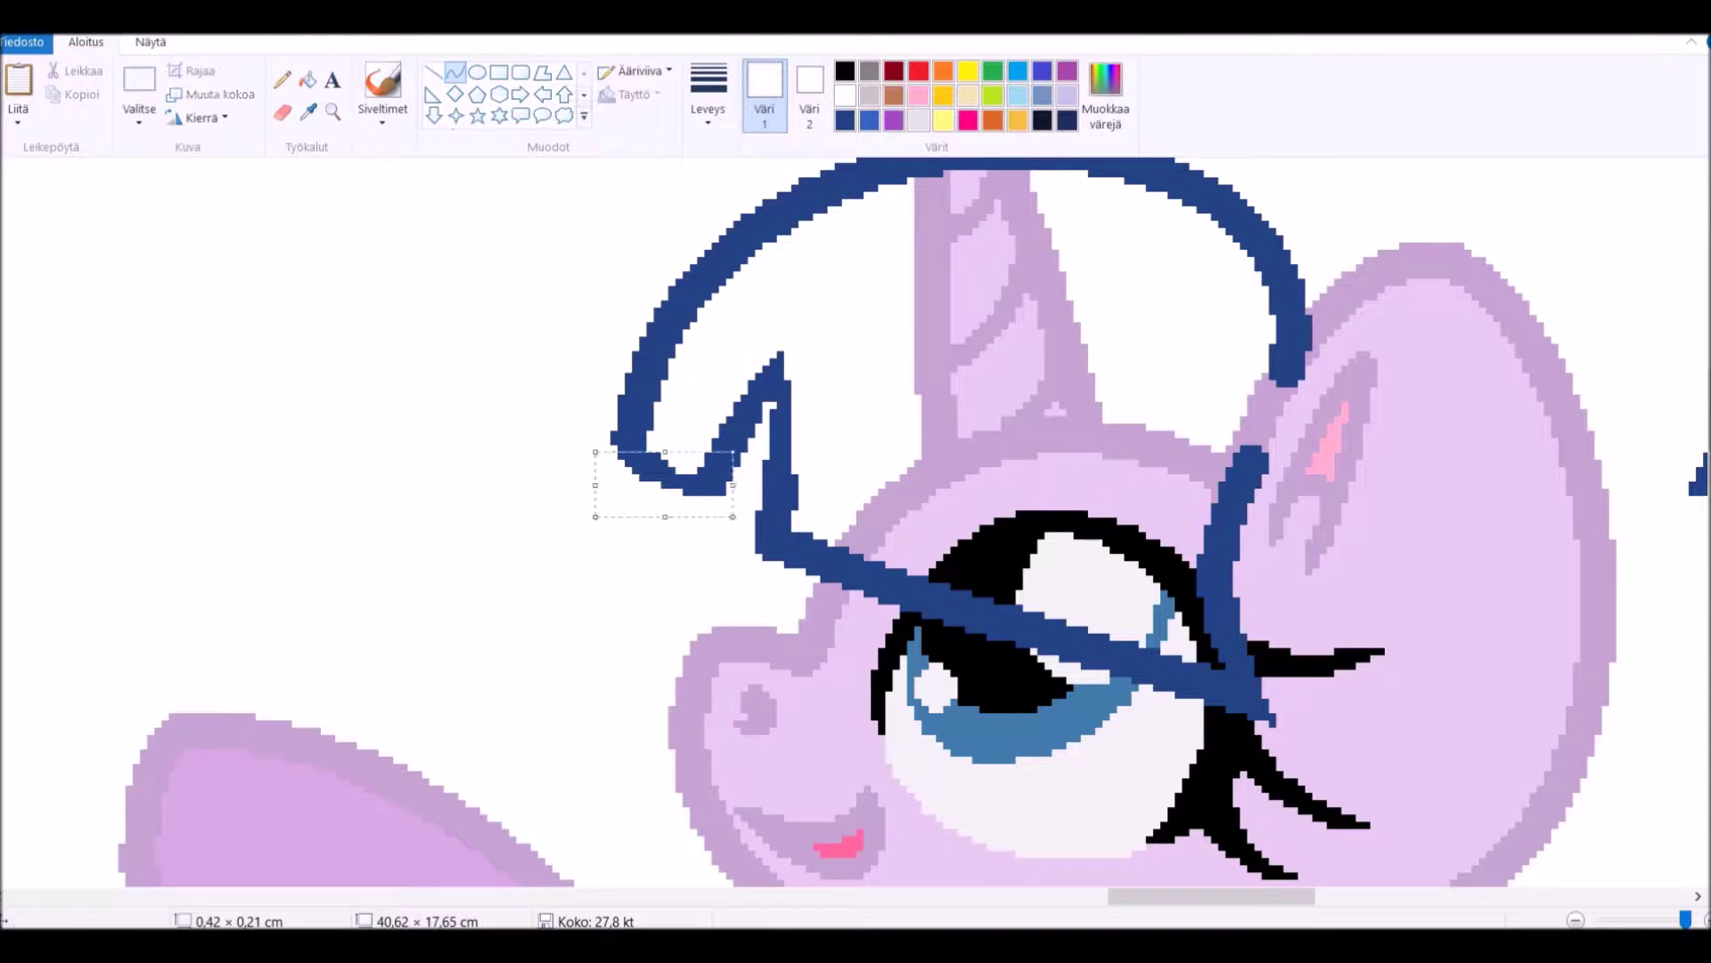
key("ctrl+z")
key("ctrl+z")
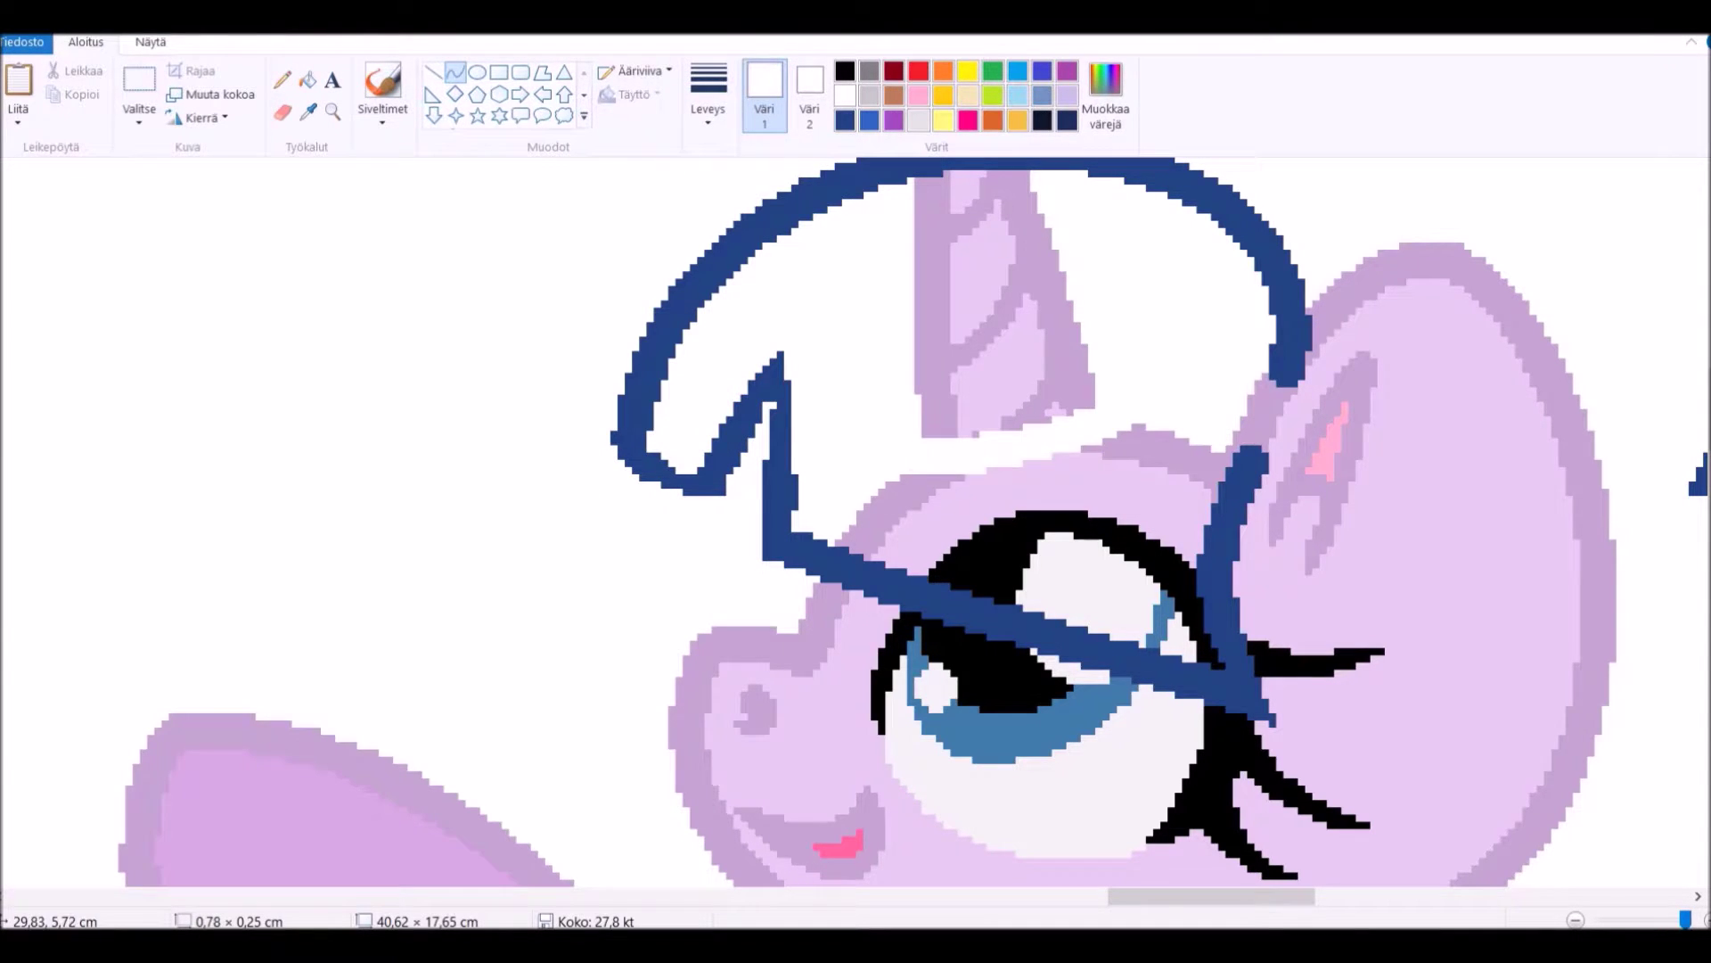
Fill the forehead skin and head outline inside the forelock with white.
left_click(308, 79)
left_click(1025, 499)
left_click(1185, 428)
scroll(856, 517, "down", 2)
Restore the eye over the forelock line by redrawing its black rim and refilling the pupil and highlight.
left_click(282, 80)
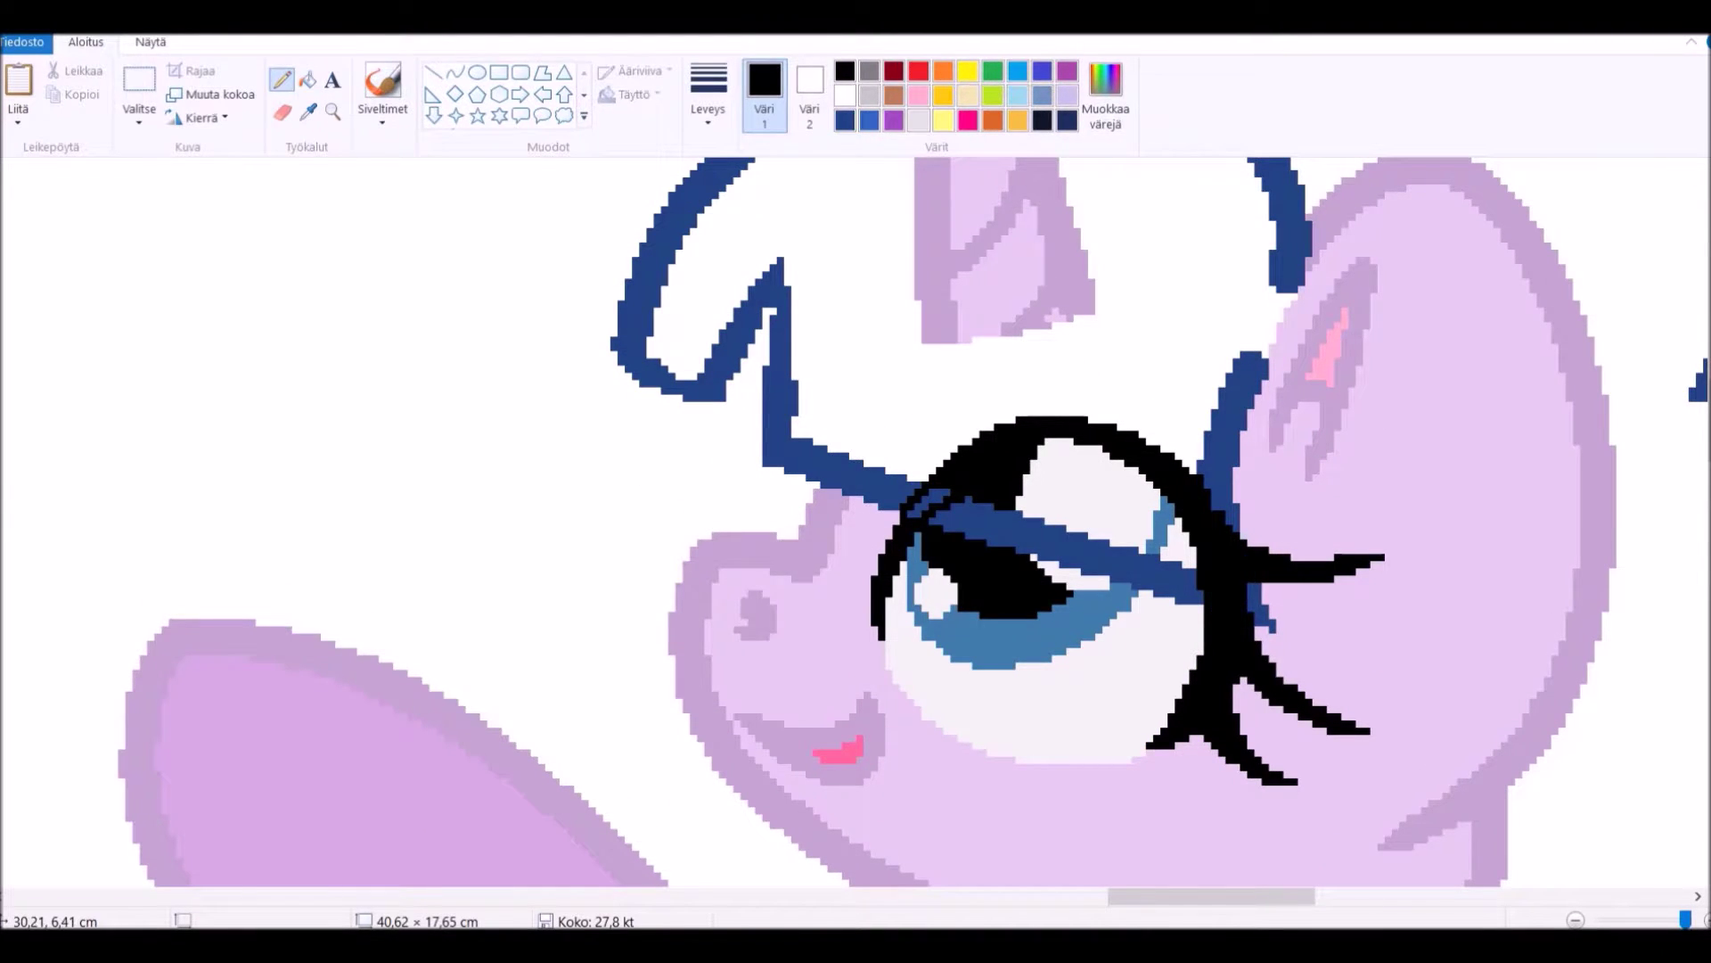
left_click(307, 80)
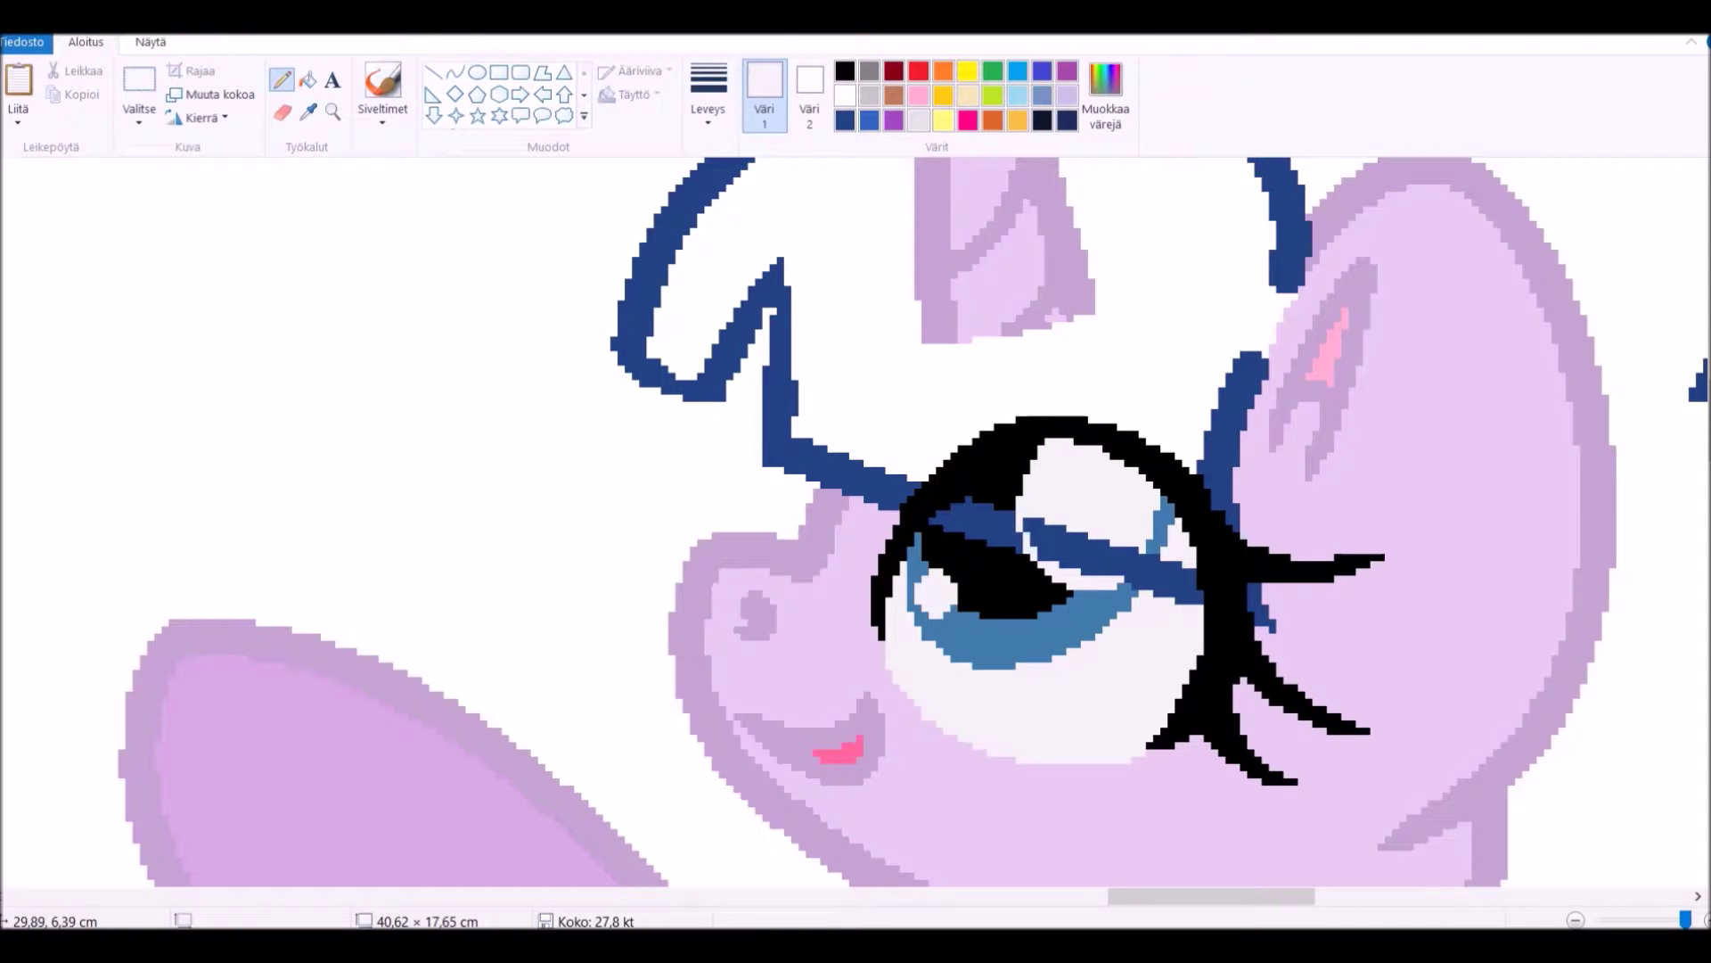
left_click(308, 80)
left_click(1083, 548)
left_click(308, 111)
left_click(1025, 428)
left_click(971, 525)
Redraw the ear's front edge in lilac over the mane outline and fill the gap inside with light lilac.
left_click(281, 79)
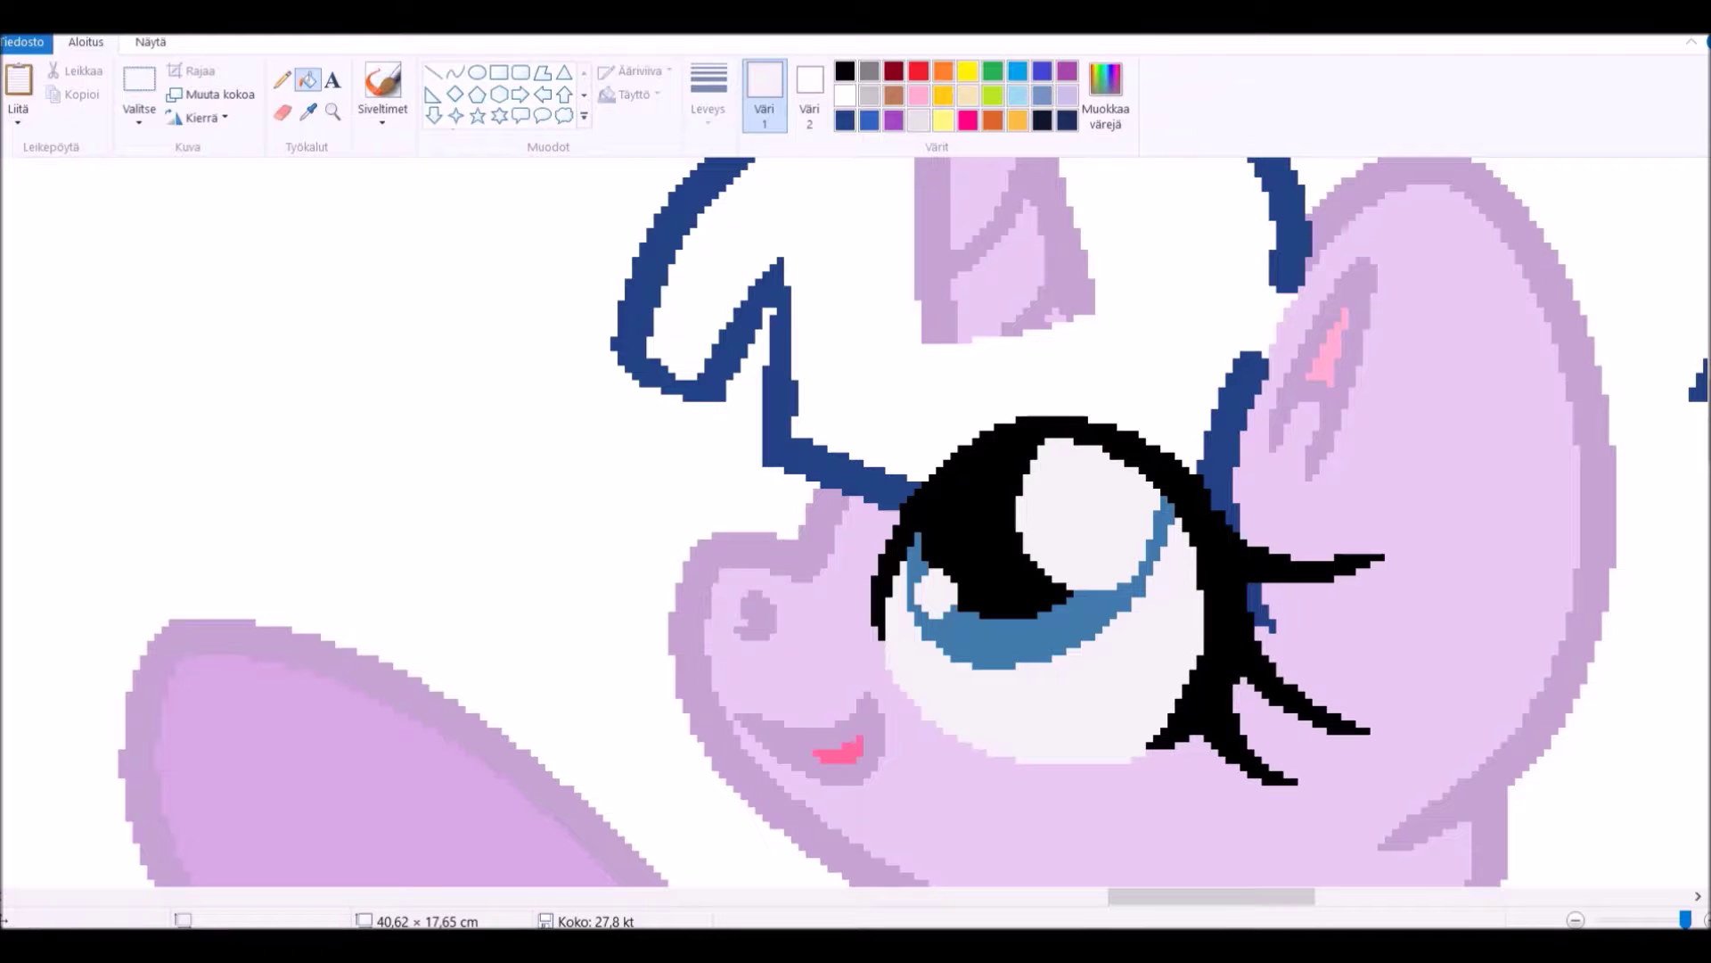
left_click(1283, 312)
left_click_drag(1293, 214, 1248, 405)
left_click(309, 111)
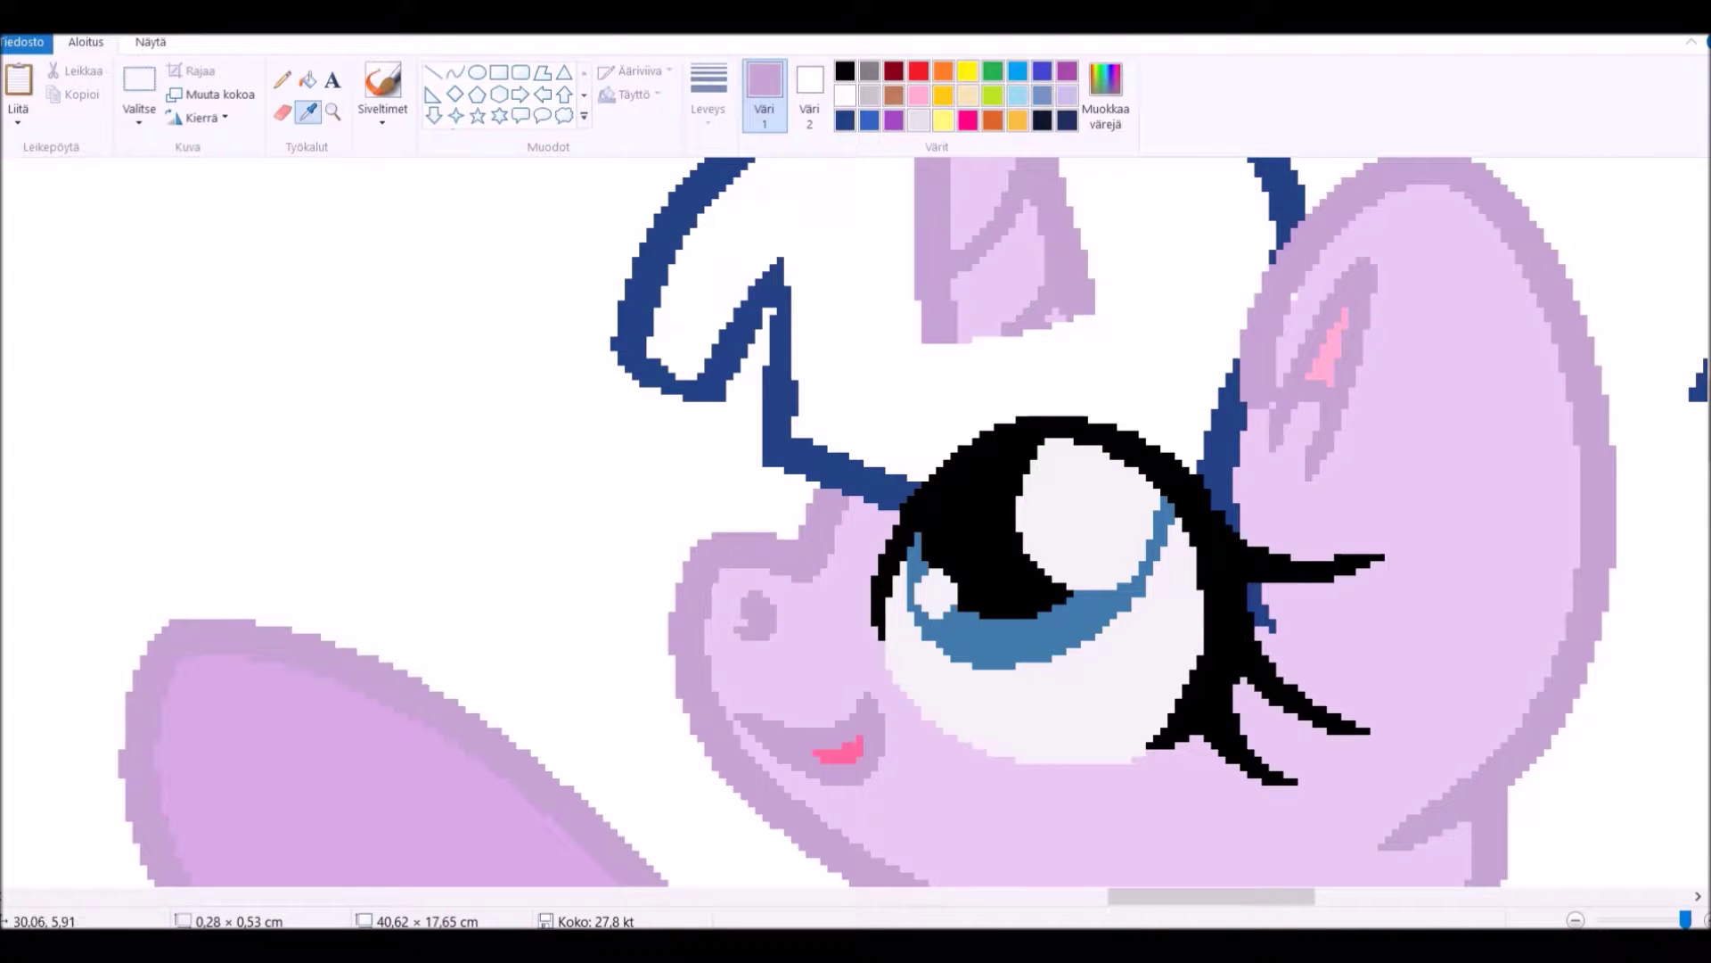
left_click(1426, 445)
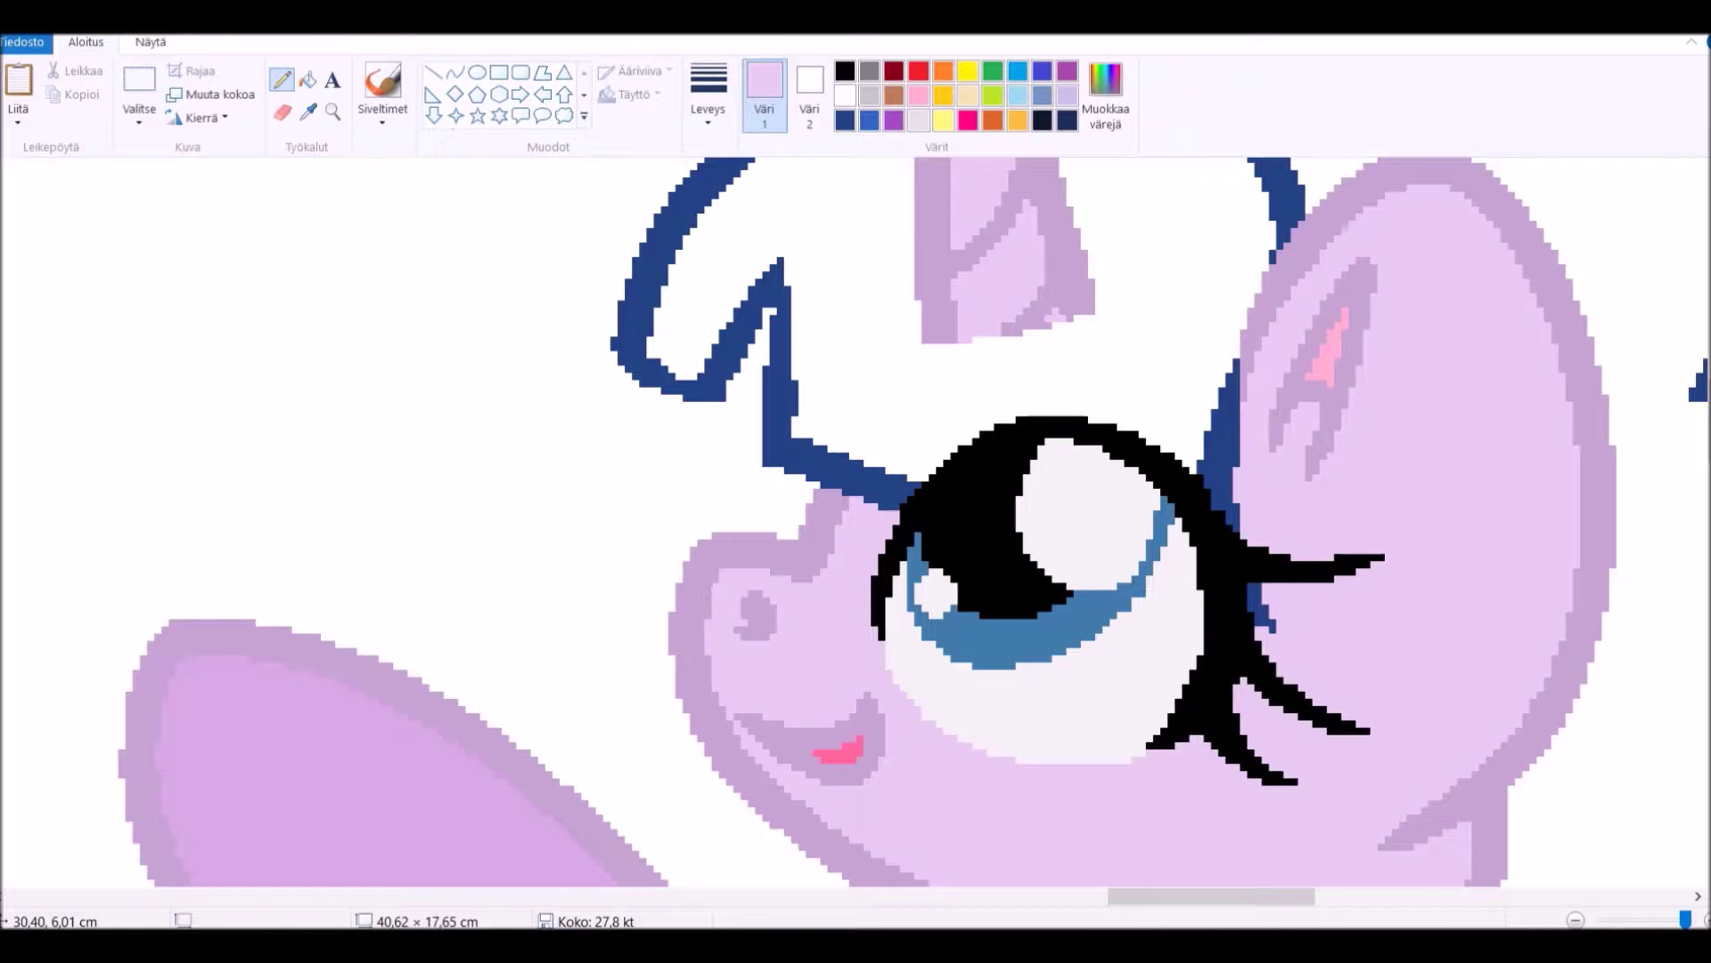
scroll(915, 522, "down", 1)
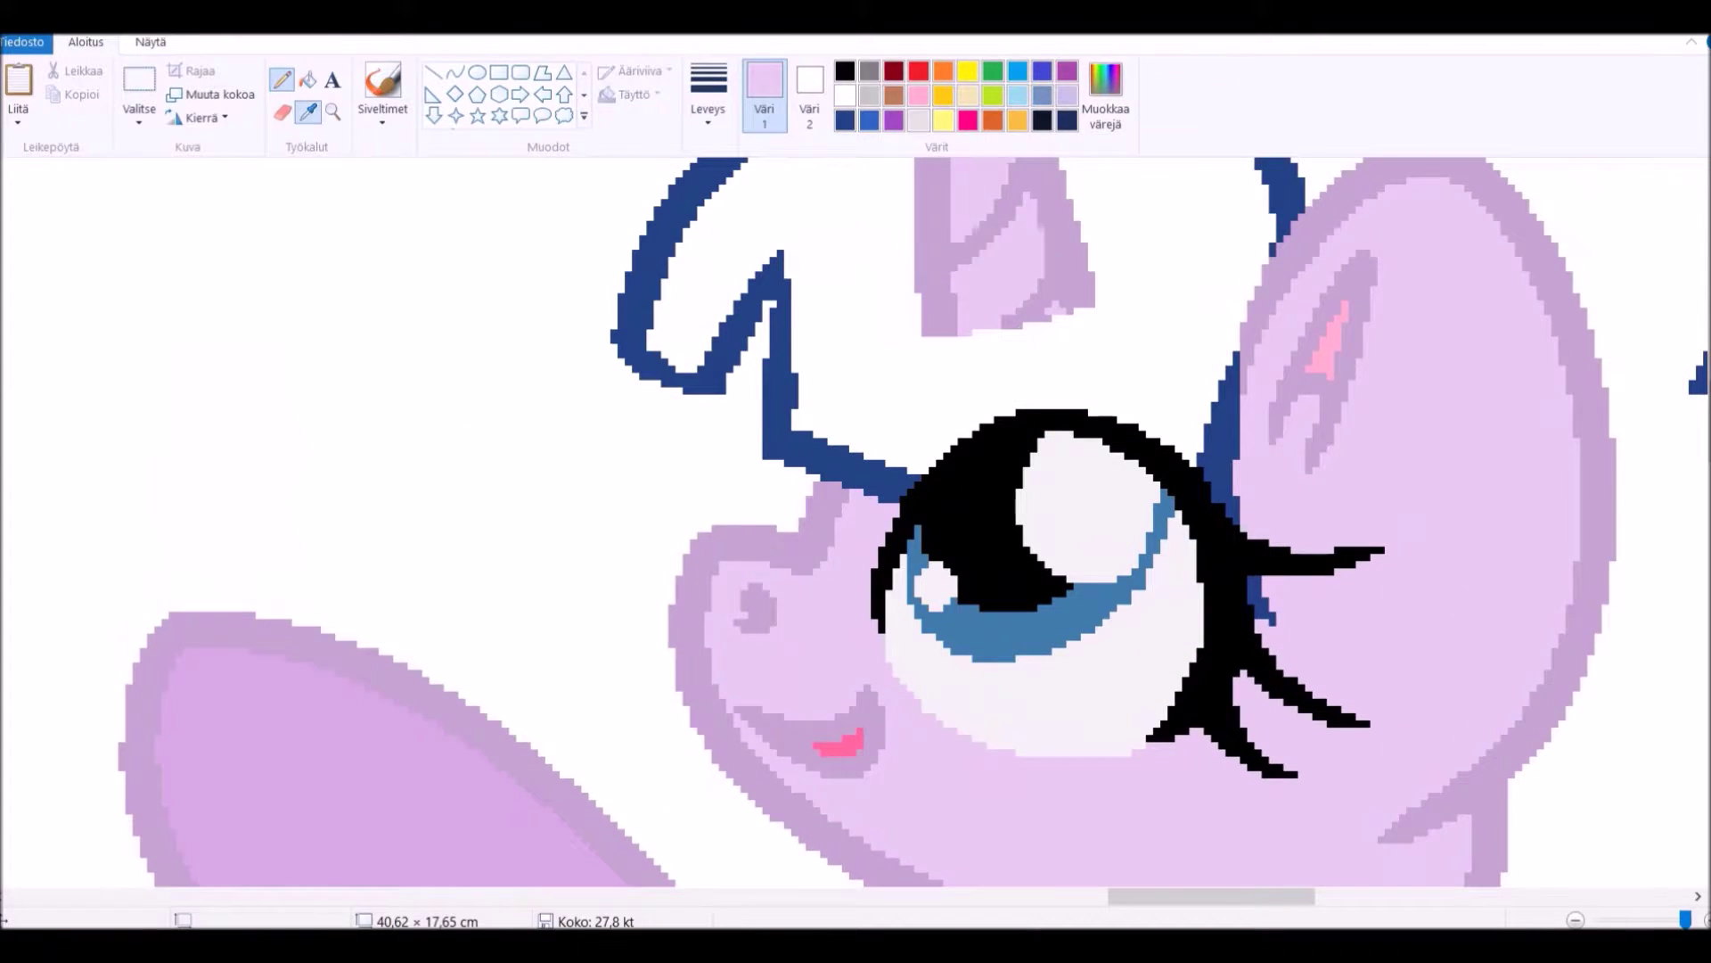
Draw a dark blue crescent-shaped mane band beneath the jaw around the neck and fill its inside with white.
scroll(856, 521, "down", 5)
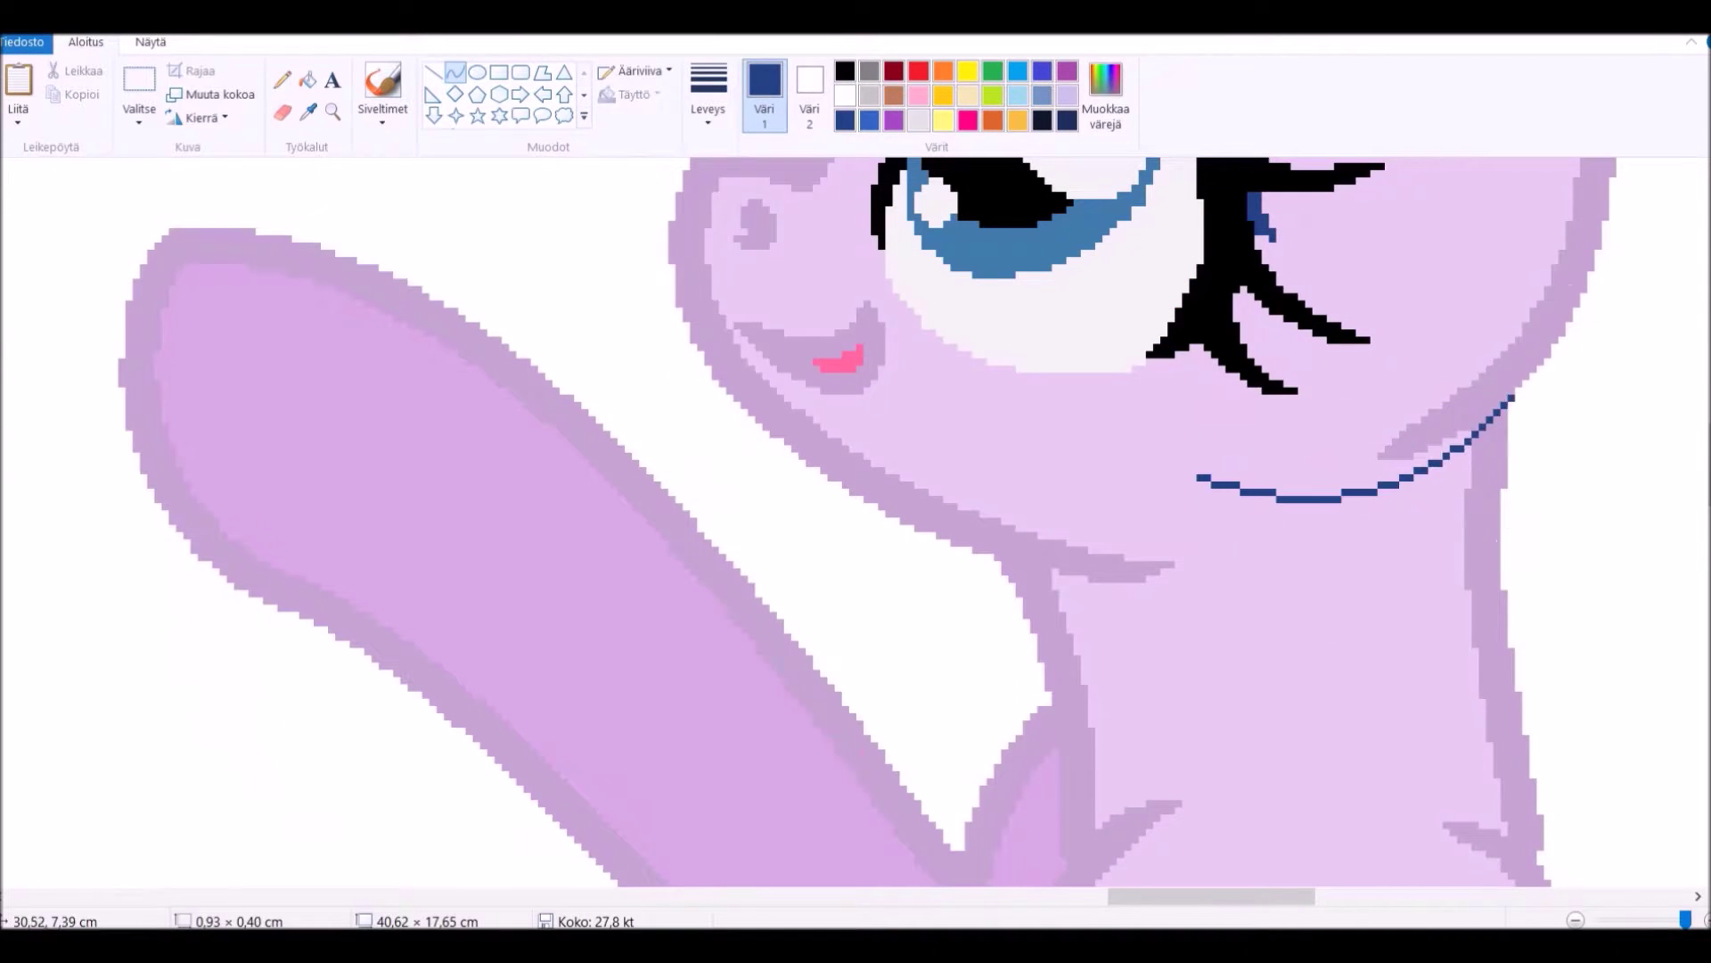
left_click_drag(1196, 477, 1513, 401)
left_click_drag(1578, 285, 1292, 584)
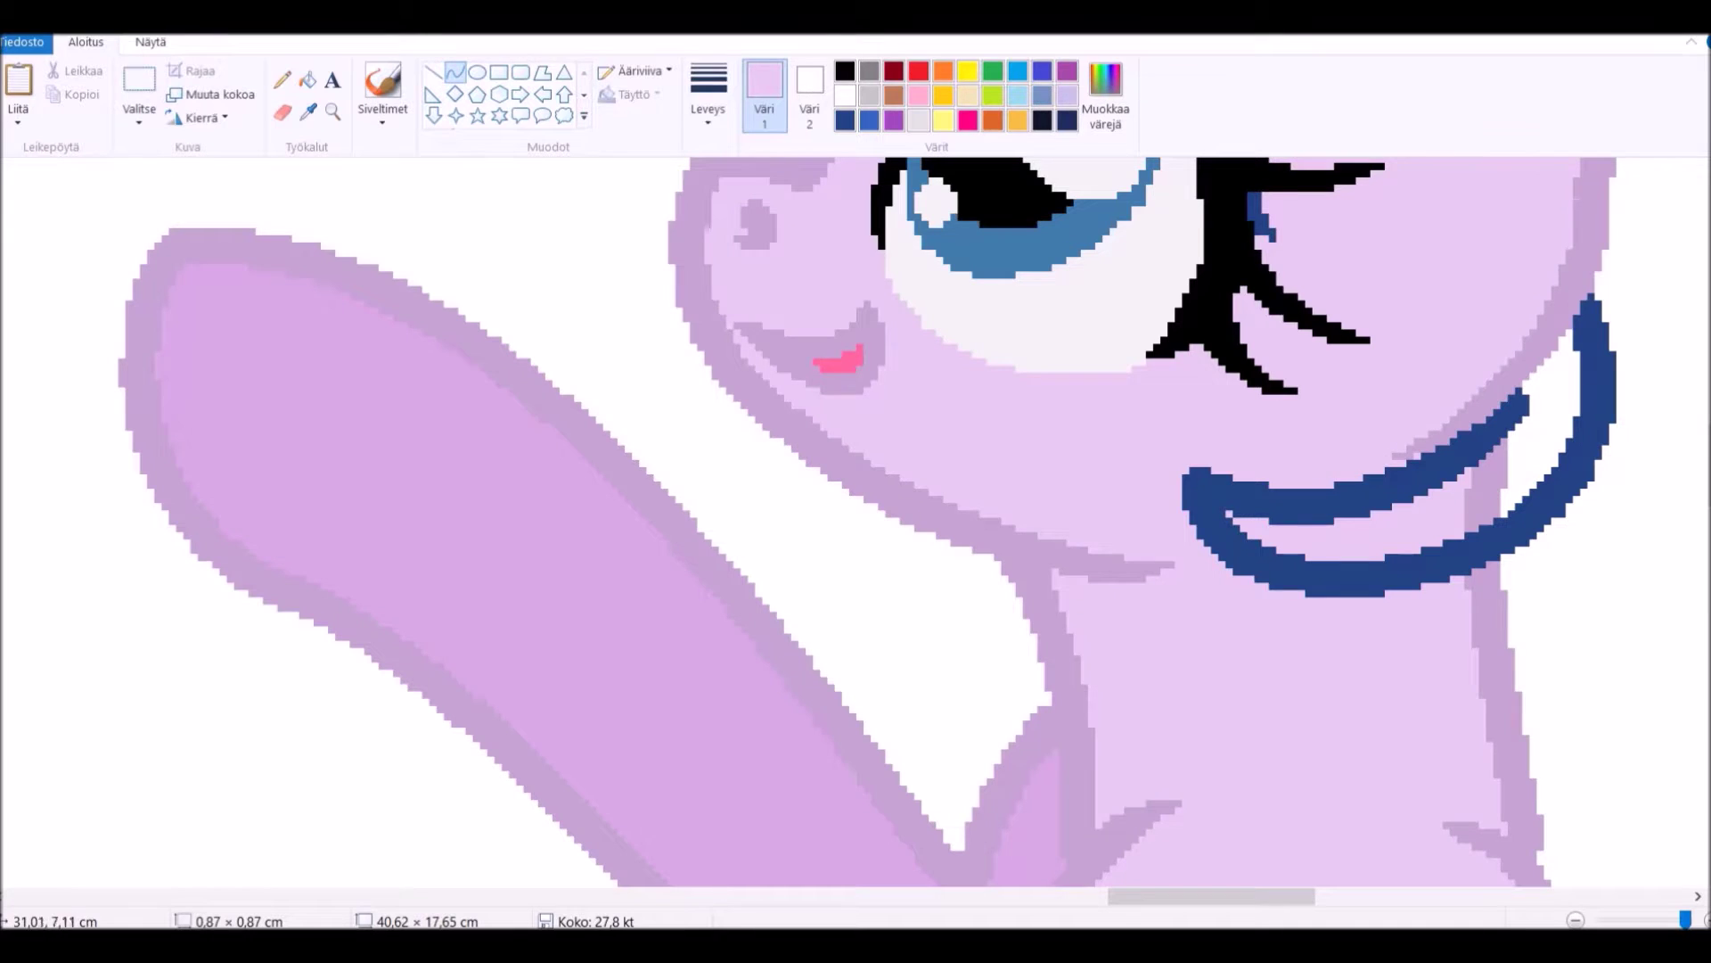
left_click(845, 95)
left_click(1484, 504)
left_click(1348, 523)
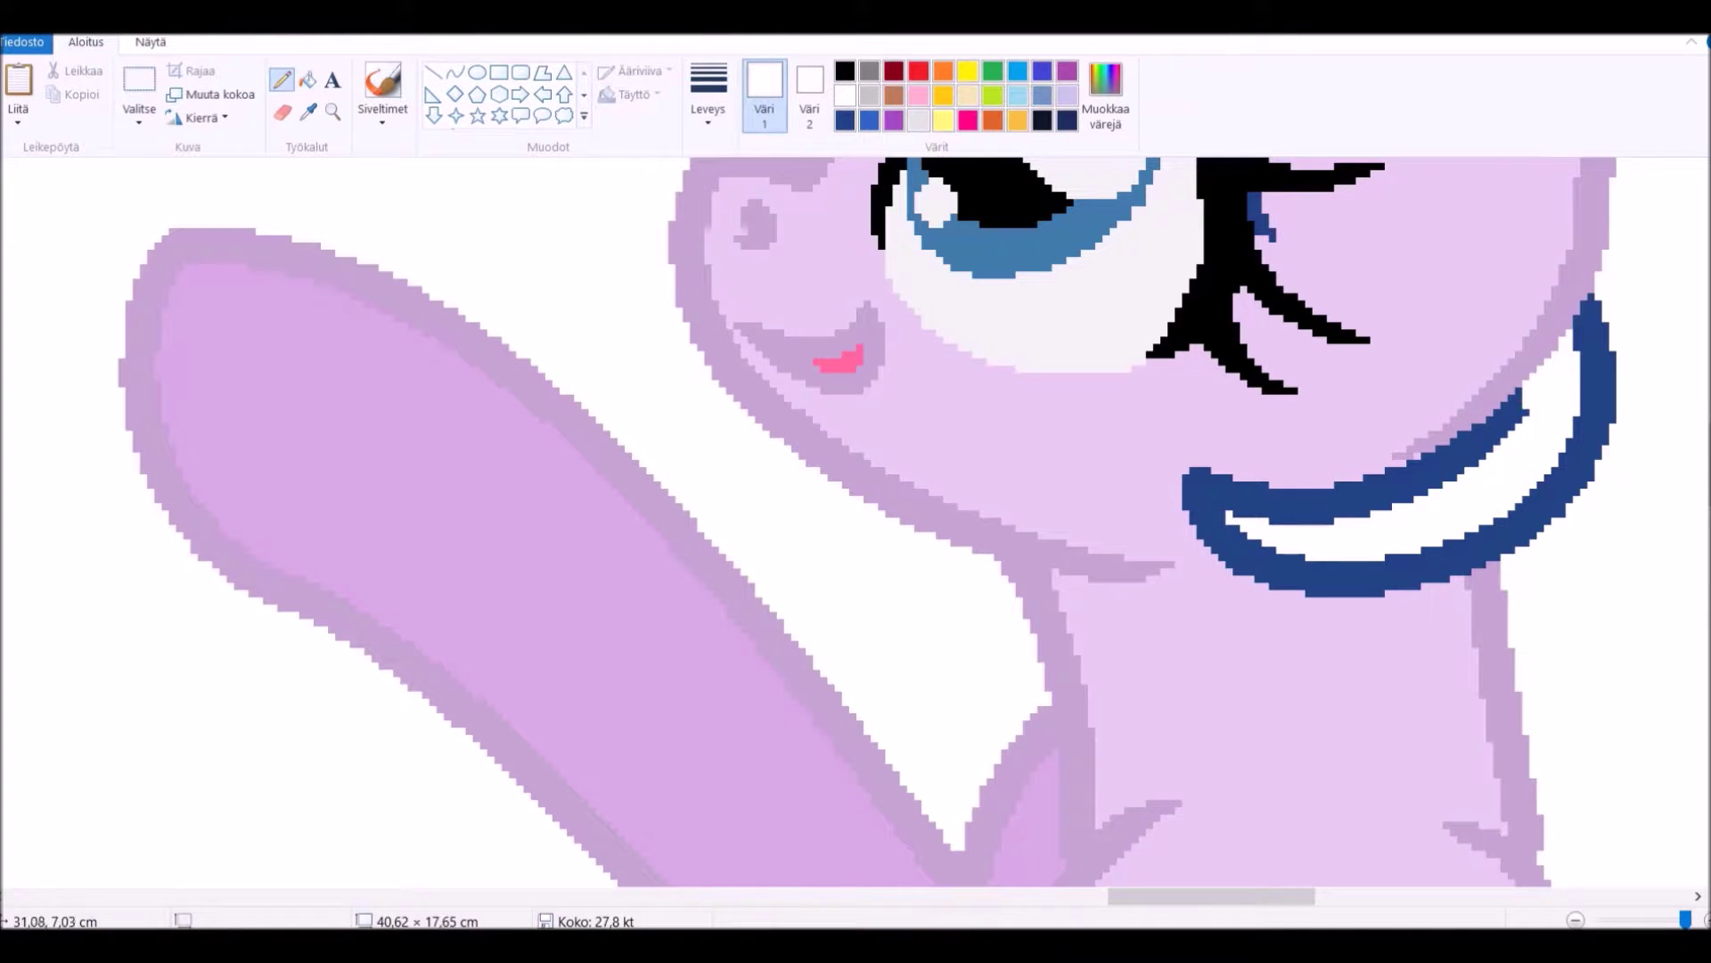
Trim the pointed front tip of the neck mane band with light lilac curves.
left_click_drag(1333, 481, 1432, 625)
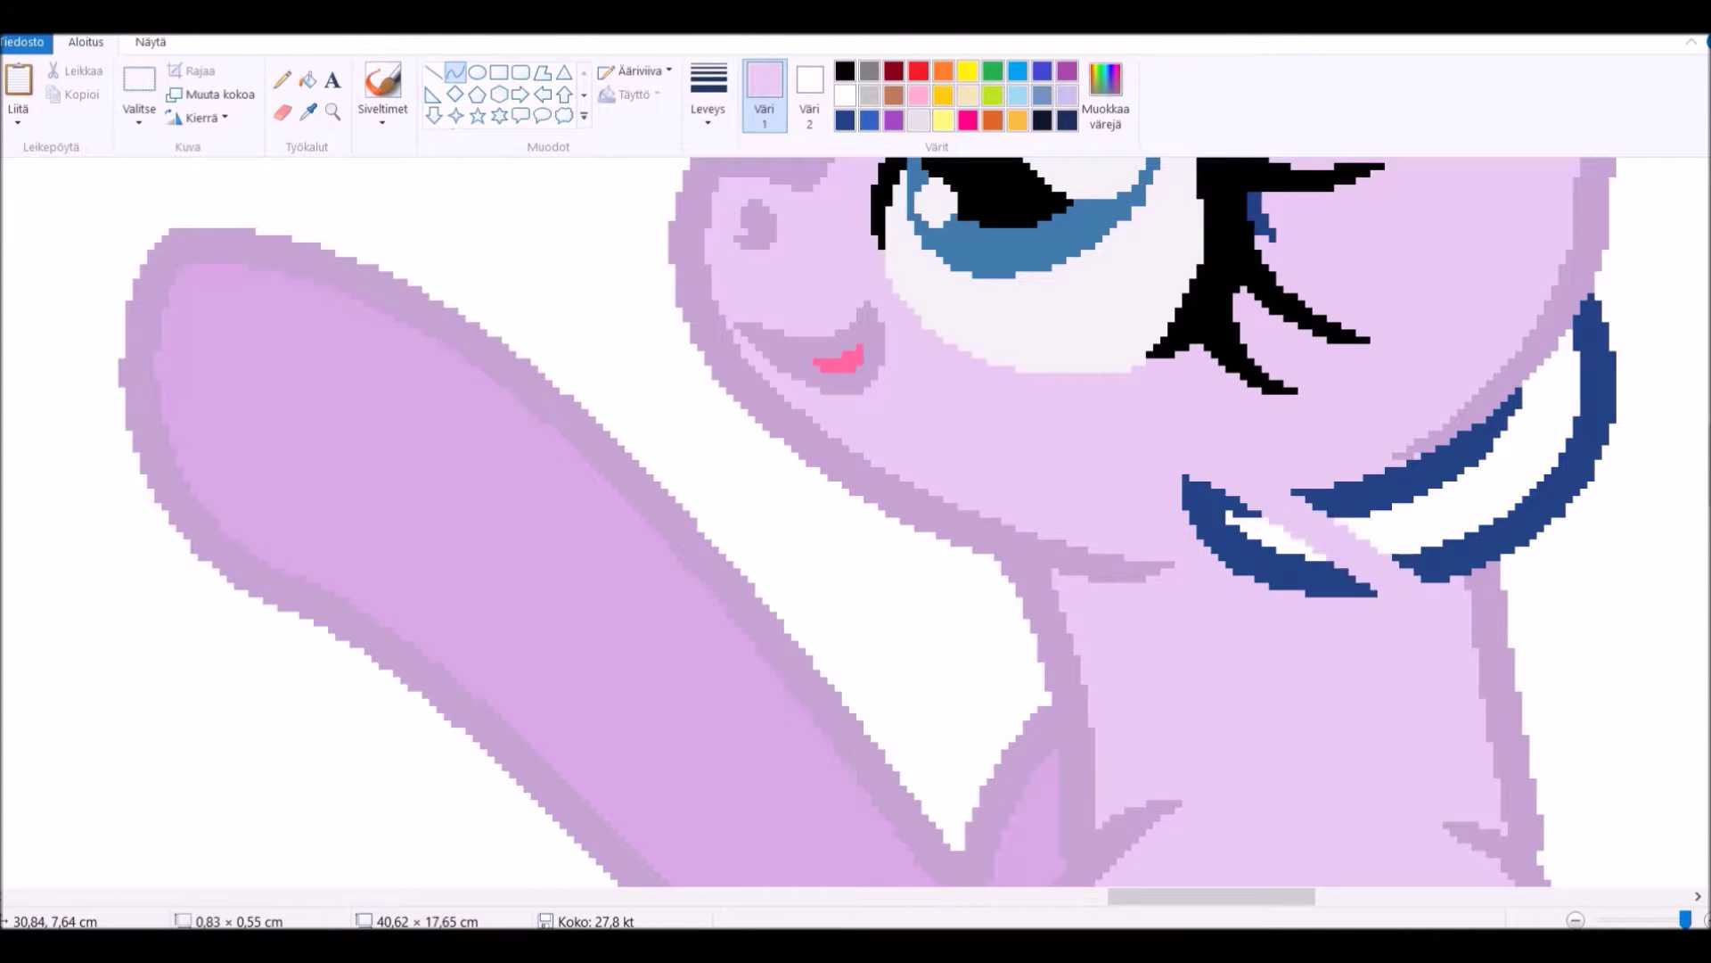
left_click_drag(1293, 535, 1299, 535)
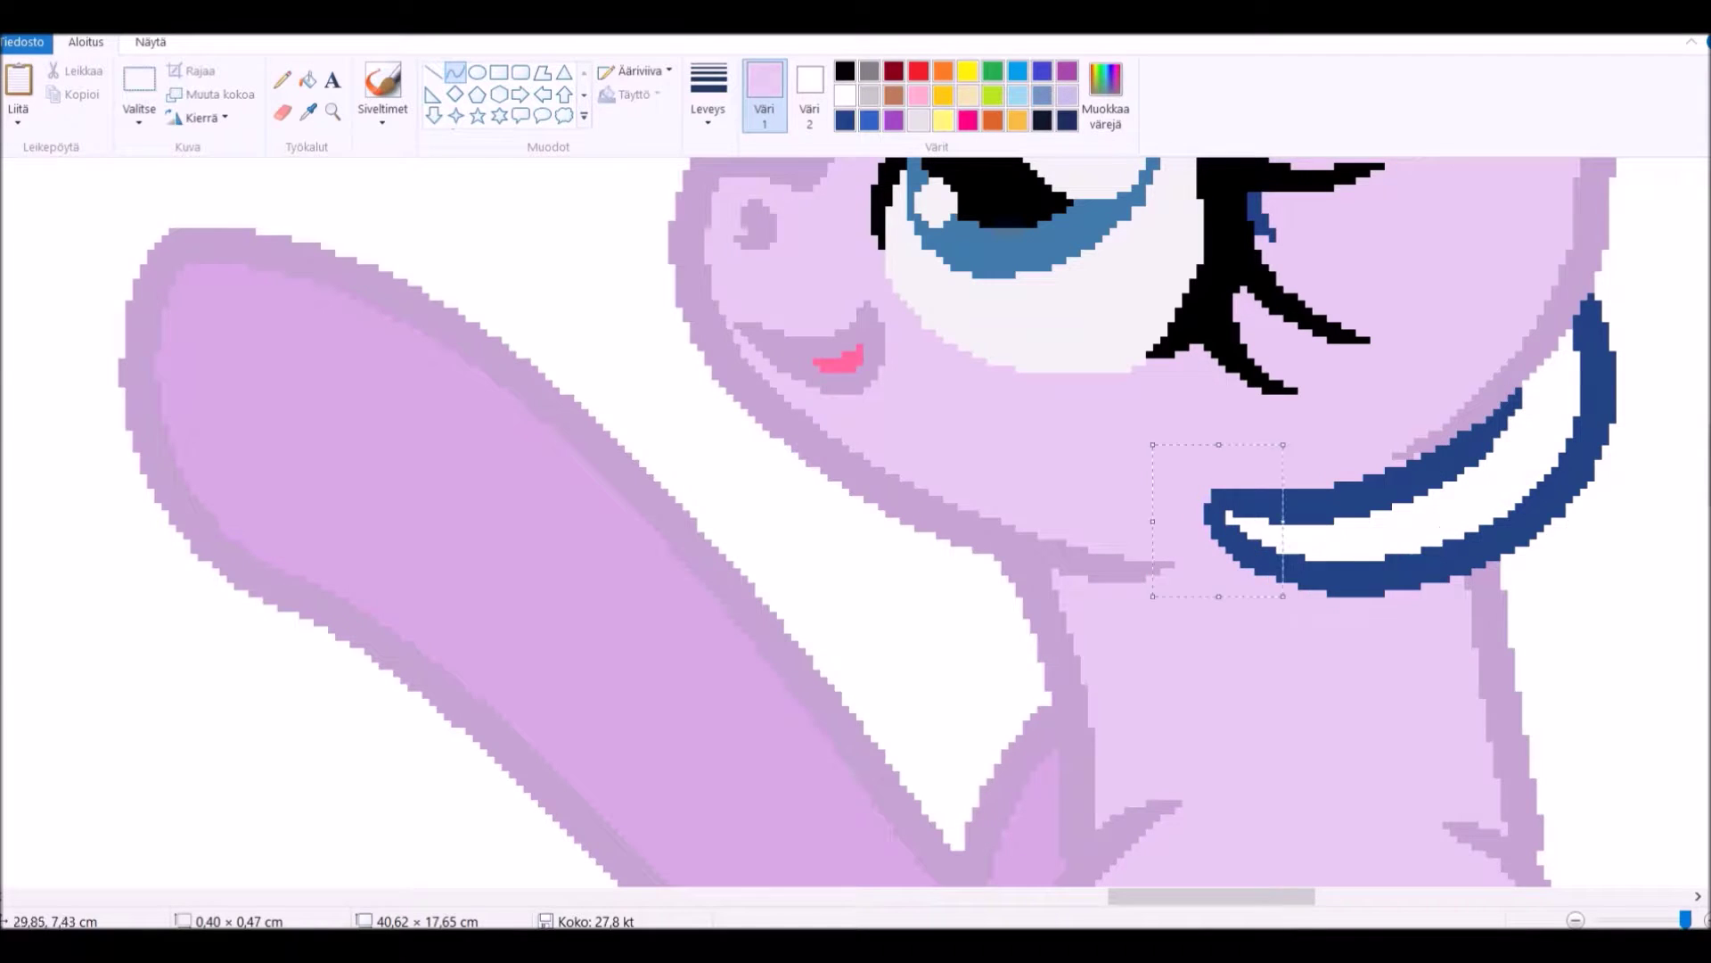
scroll(856, 521, "down", 2)
Outline a hanging mane lock in dark blue from the neck band down over the chest and fill its inside with white.
left_click(307, 111)
left_click(1260, 439)
scroll(856, 522, "down", 2)
left_click(455, 71)
left_click_drag(1357, 382, 1262, 860)
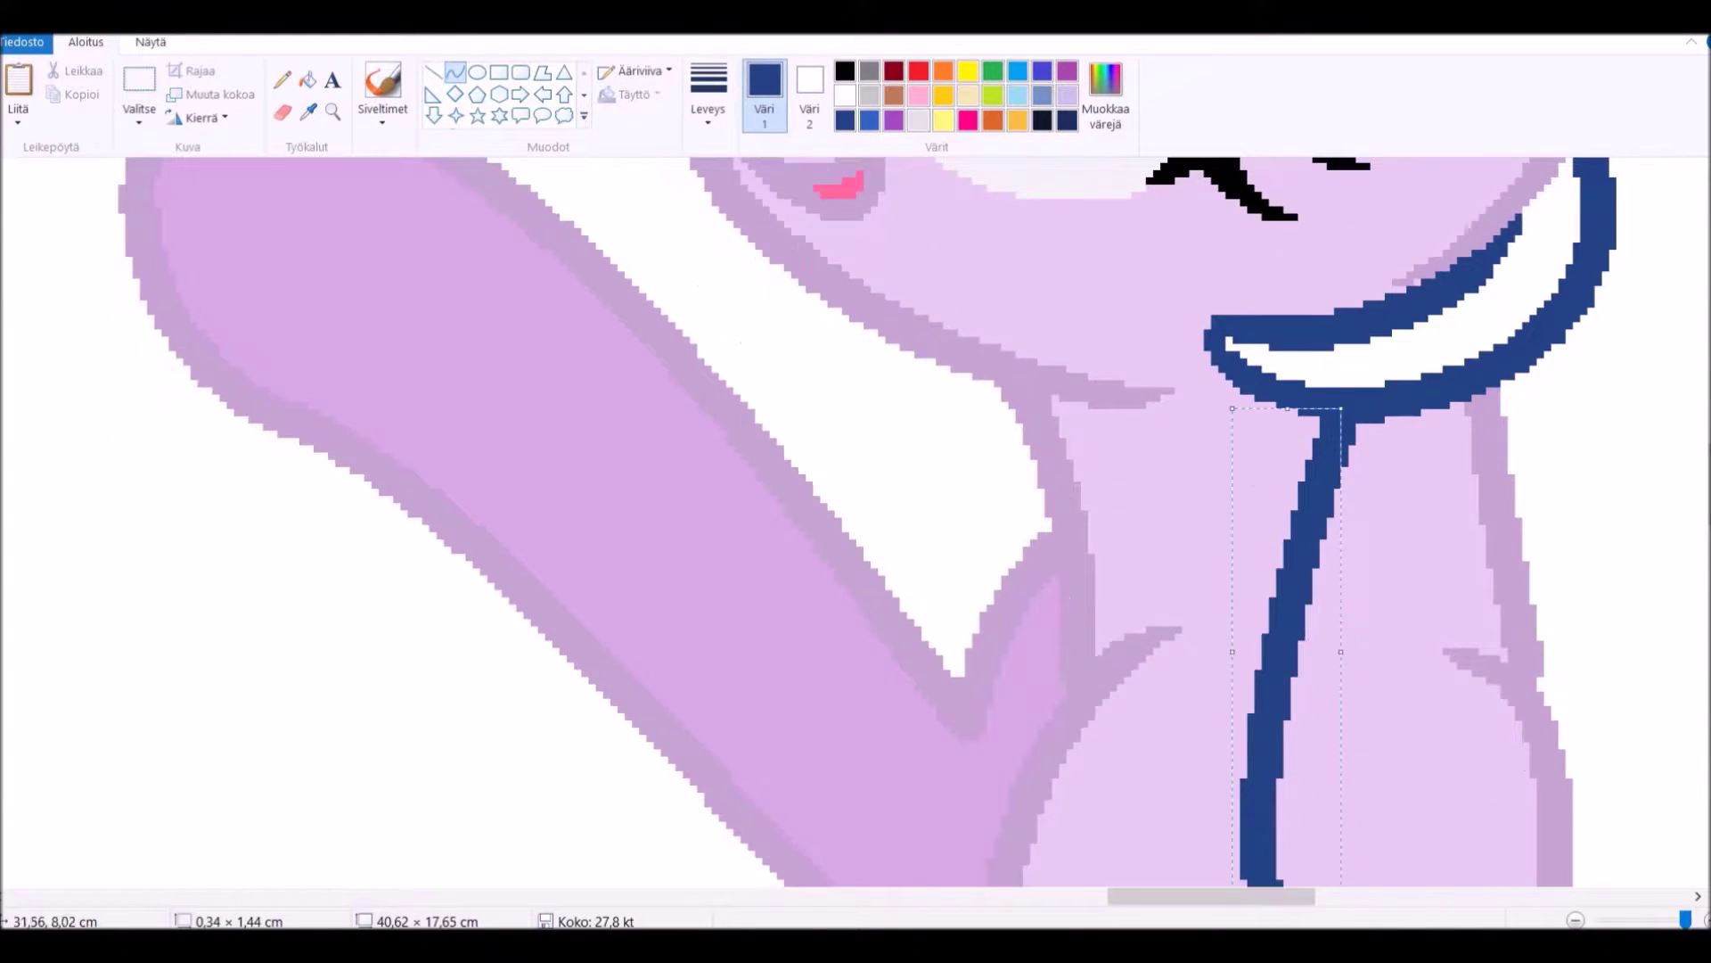
scroll(856, 521, "down", 3)
left_click_drag(1266, 682, 1649, 695)
scroll(856, 521, "up", 2)
left_click_drag(1640, 837, 1546, 267)
left_click_drag(1605, 553, 1559, 463)
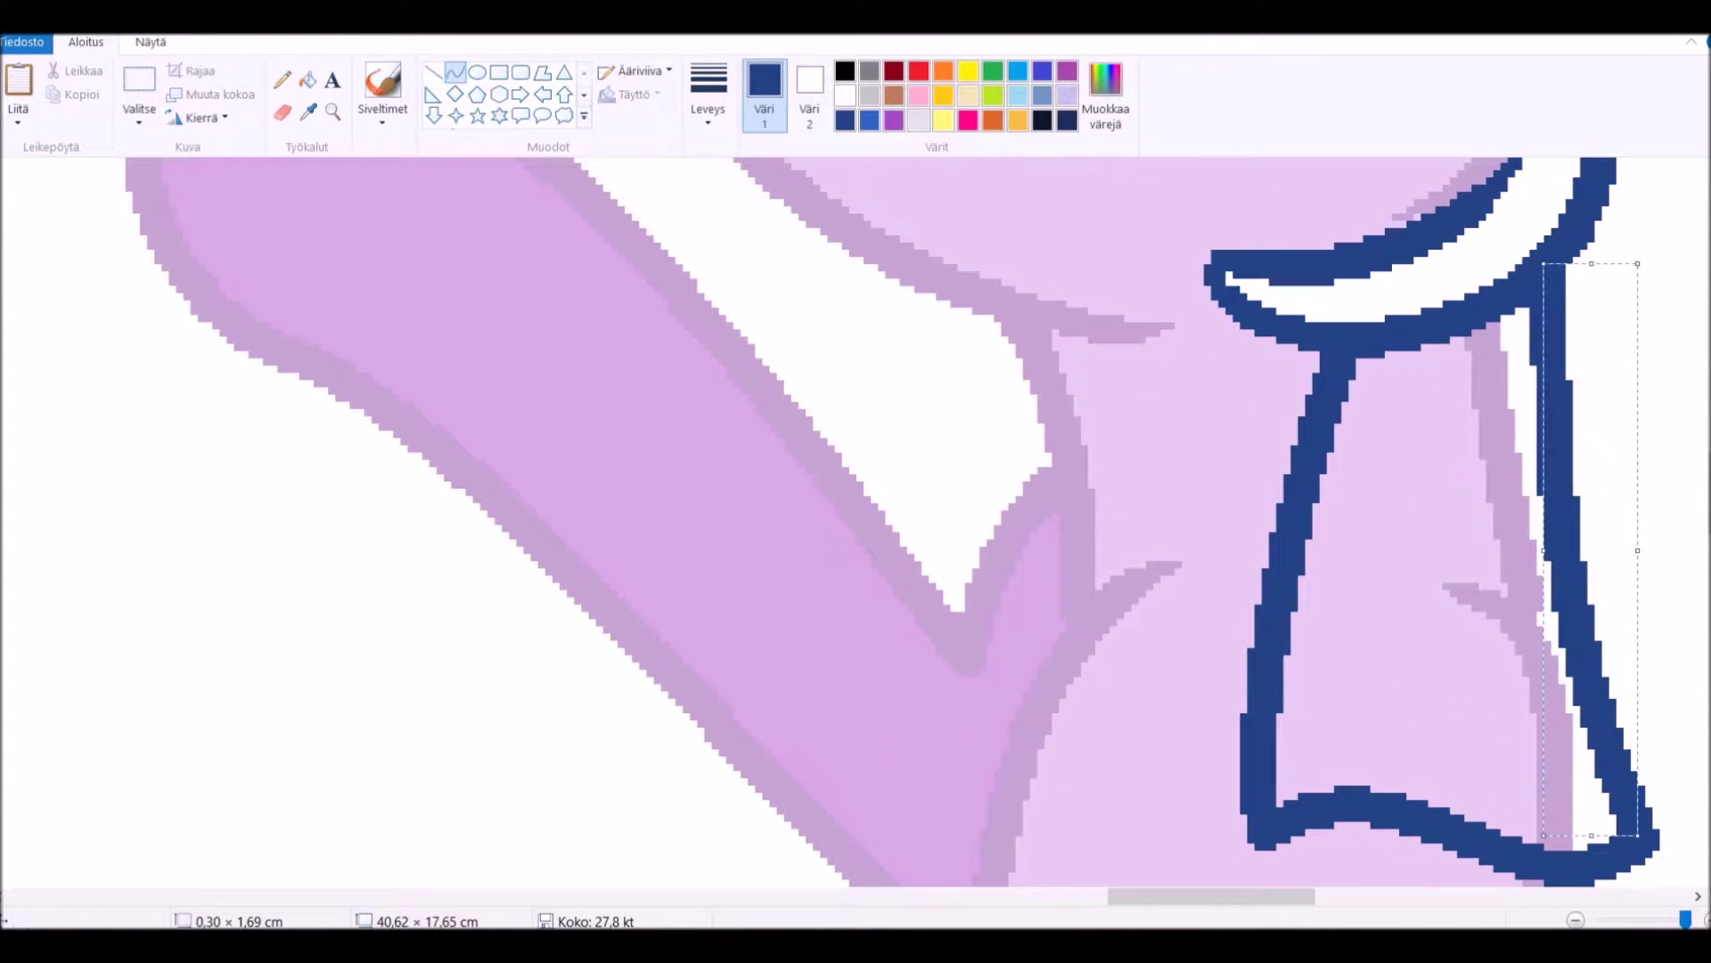
scroll(856, 521, "down", 3)
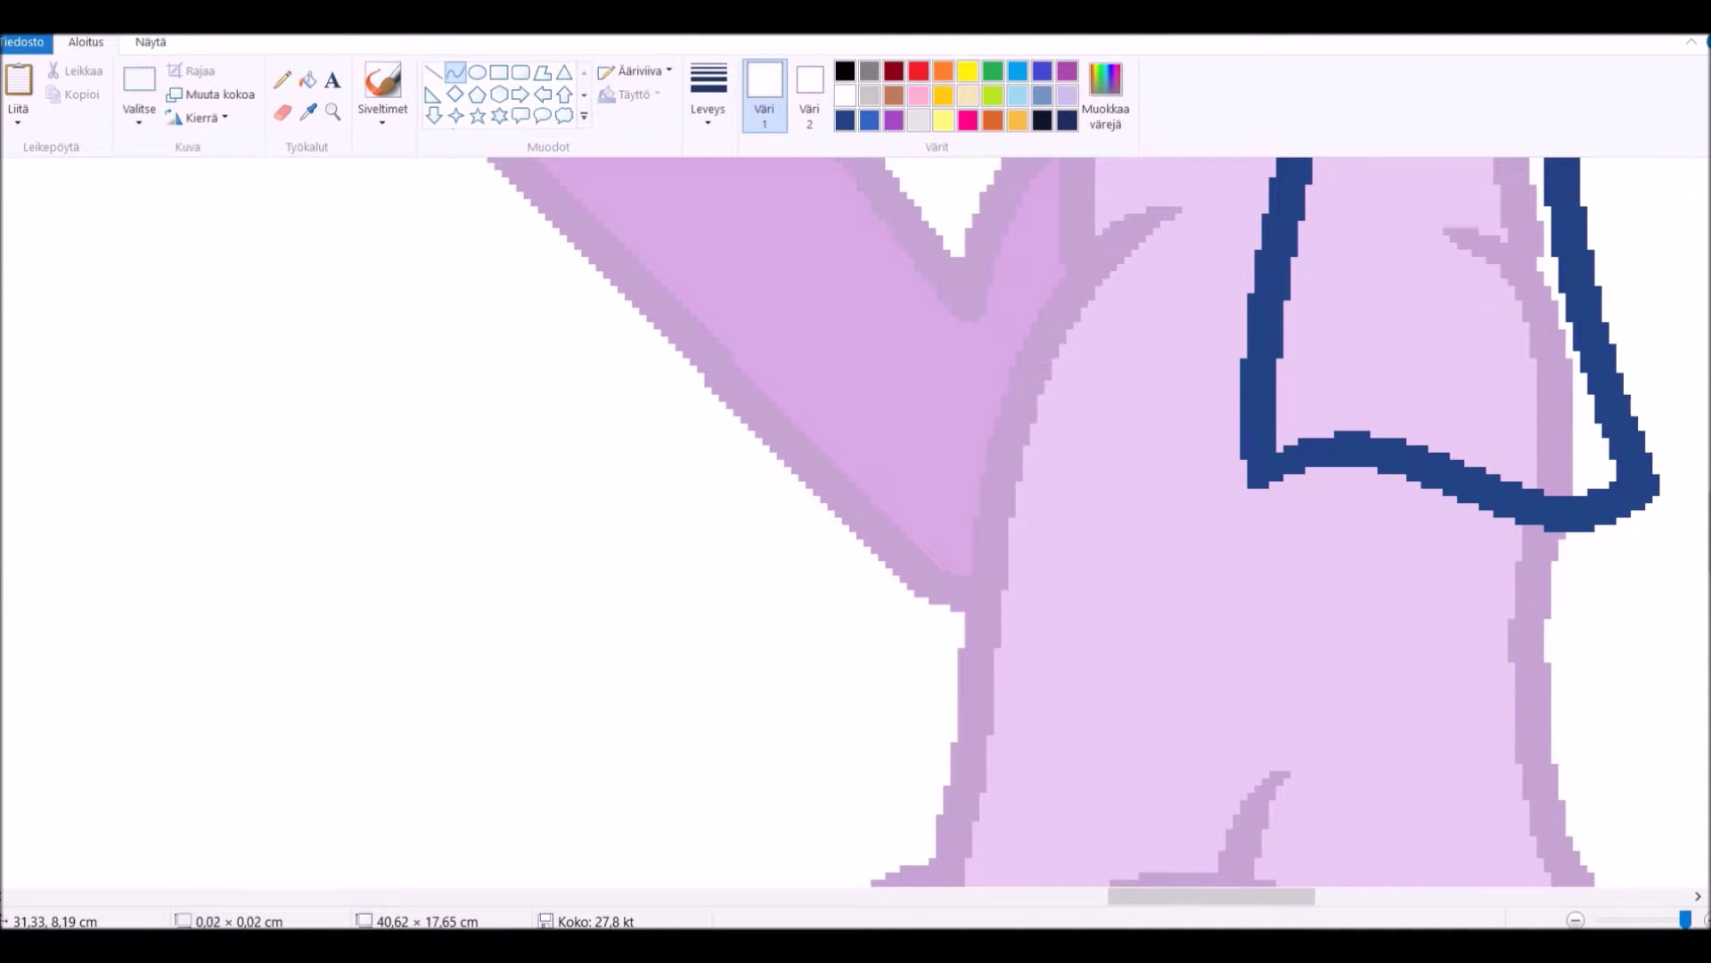
key("ctrl+z")
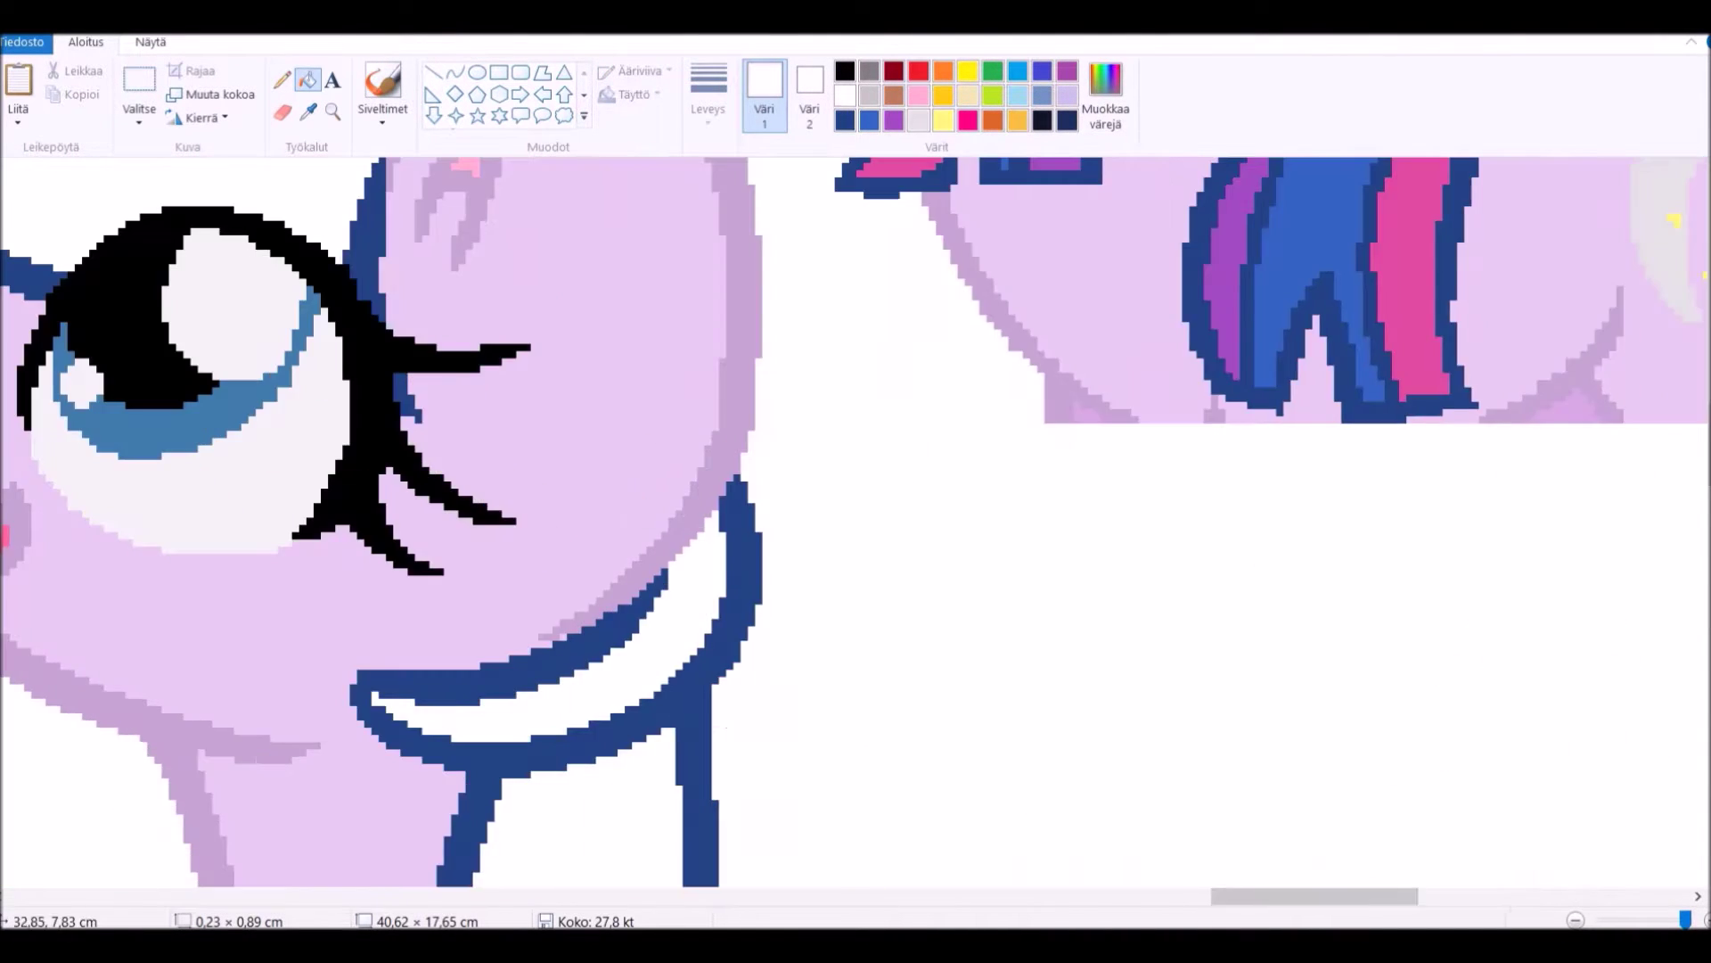
Draw the dark blue outline of a second long mane lock from the jaw down across the raised foreleg.
scroll(856, 521, "left", 9)
scroll(856, 522, "down", 3)
left_click(308, 111)
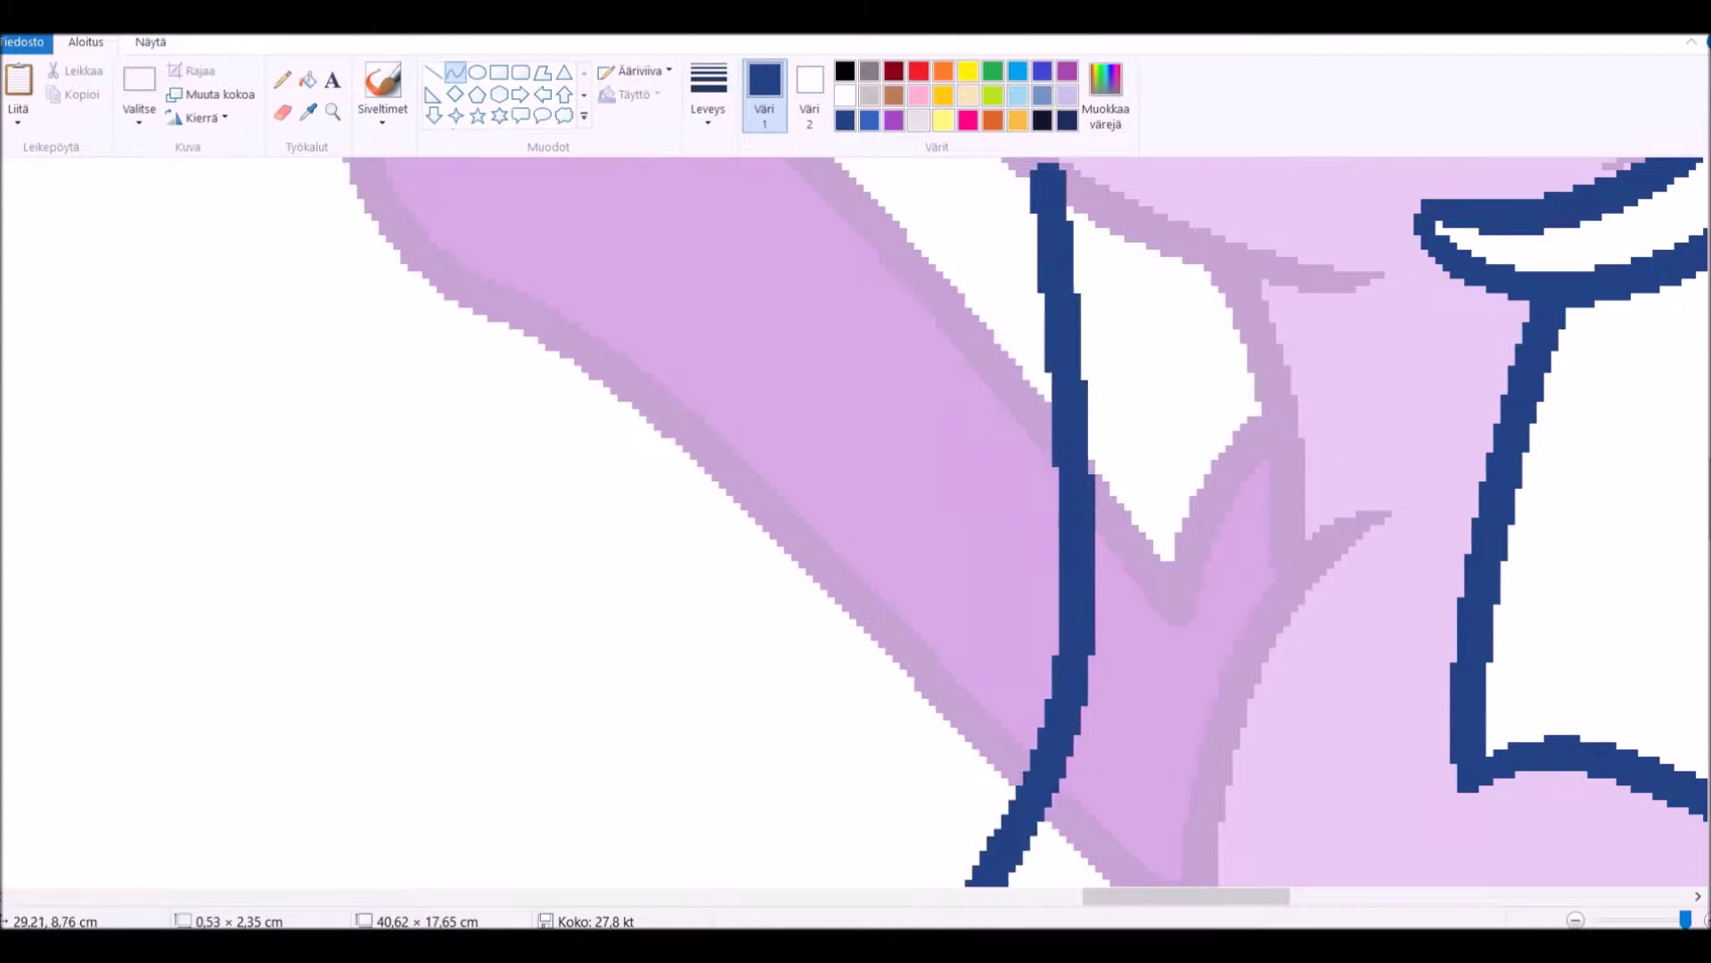
scroll(856, 521, "down", 3)
mouse_move(925, 717)
left_mouse_down()
mouse_move(1174, 713)
mouse_move(1123, 753)
left_mouse_up()
Cut off the foreleg with white pencil lines along the chest and clear the inside of the front mane lock to white.
left_click(307, 112)
left_click(1176, 802)
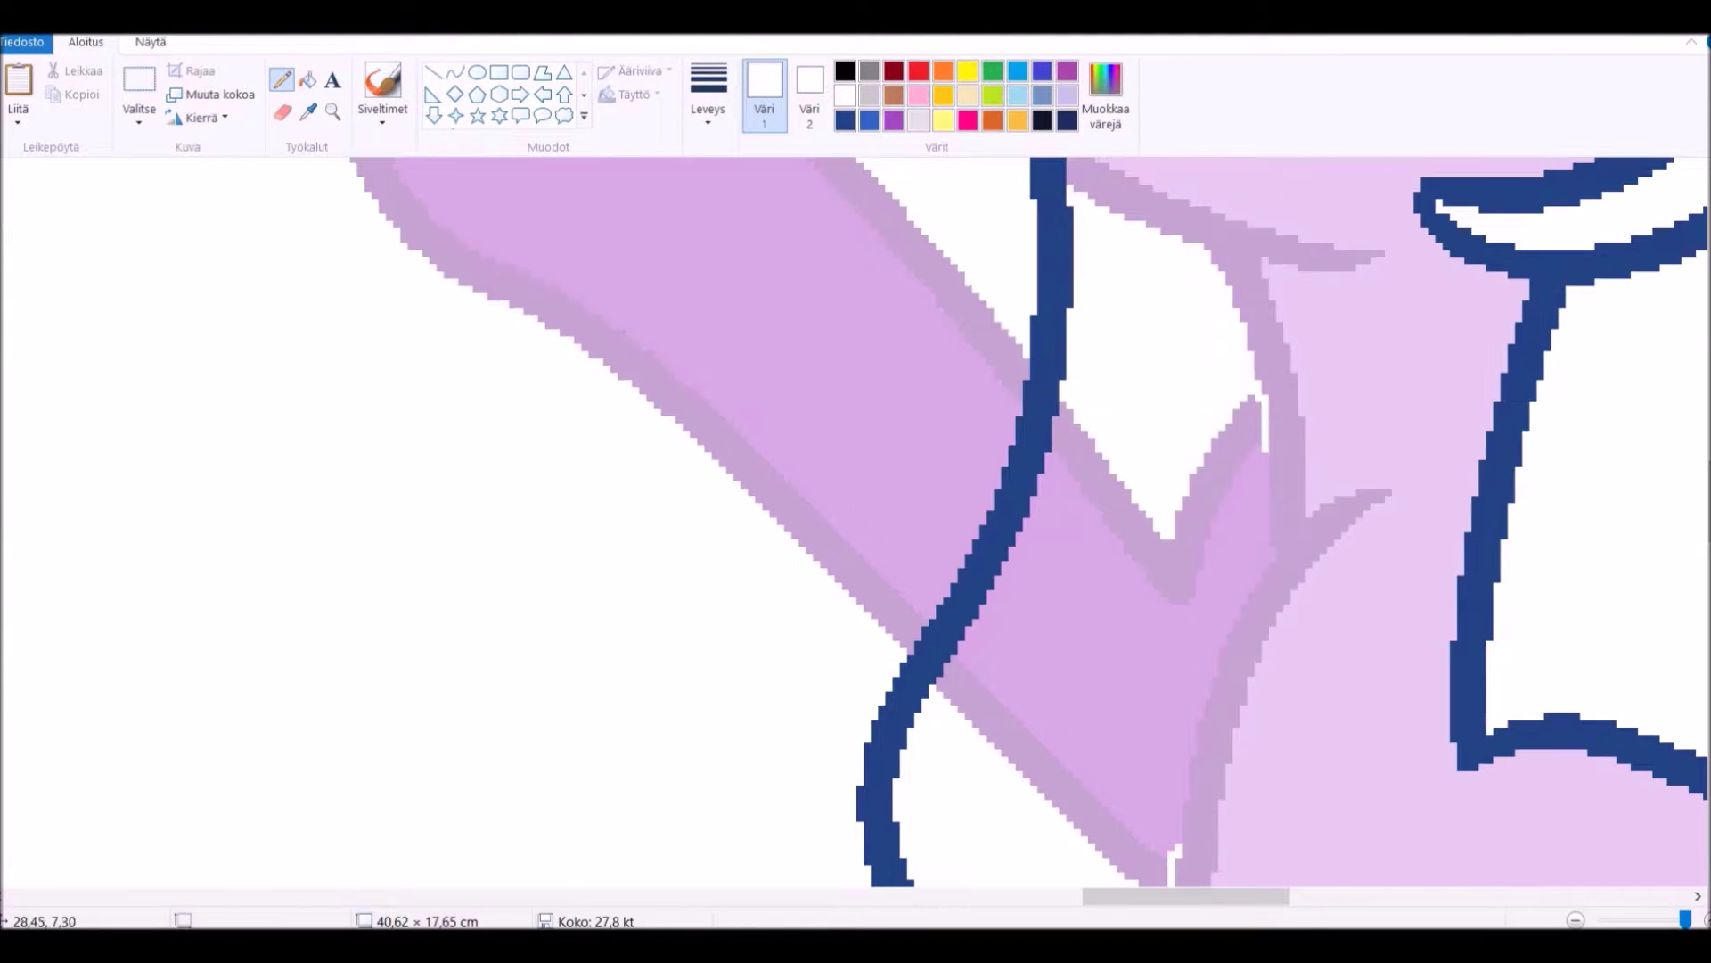
left_click(333, 111)
right_click(767, 419)
left_click(686, 419)
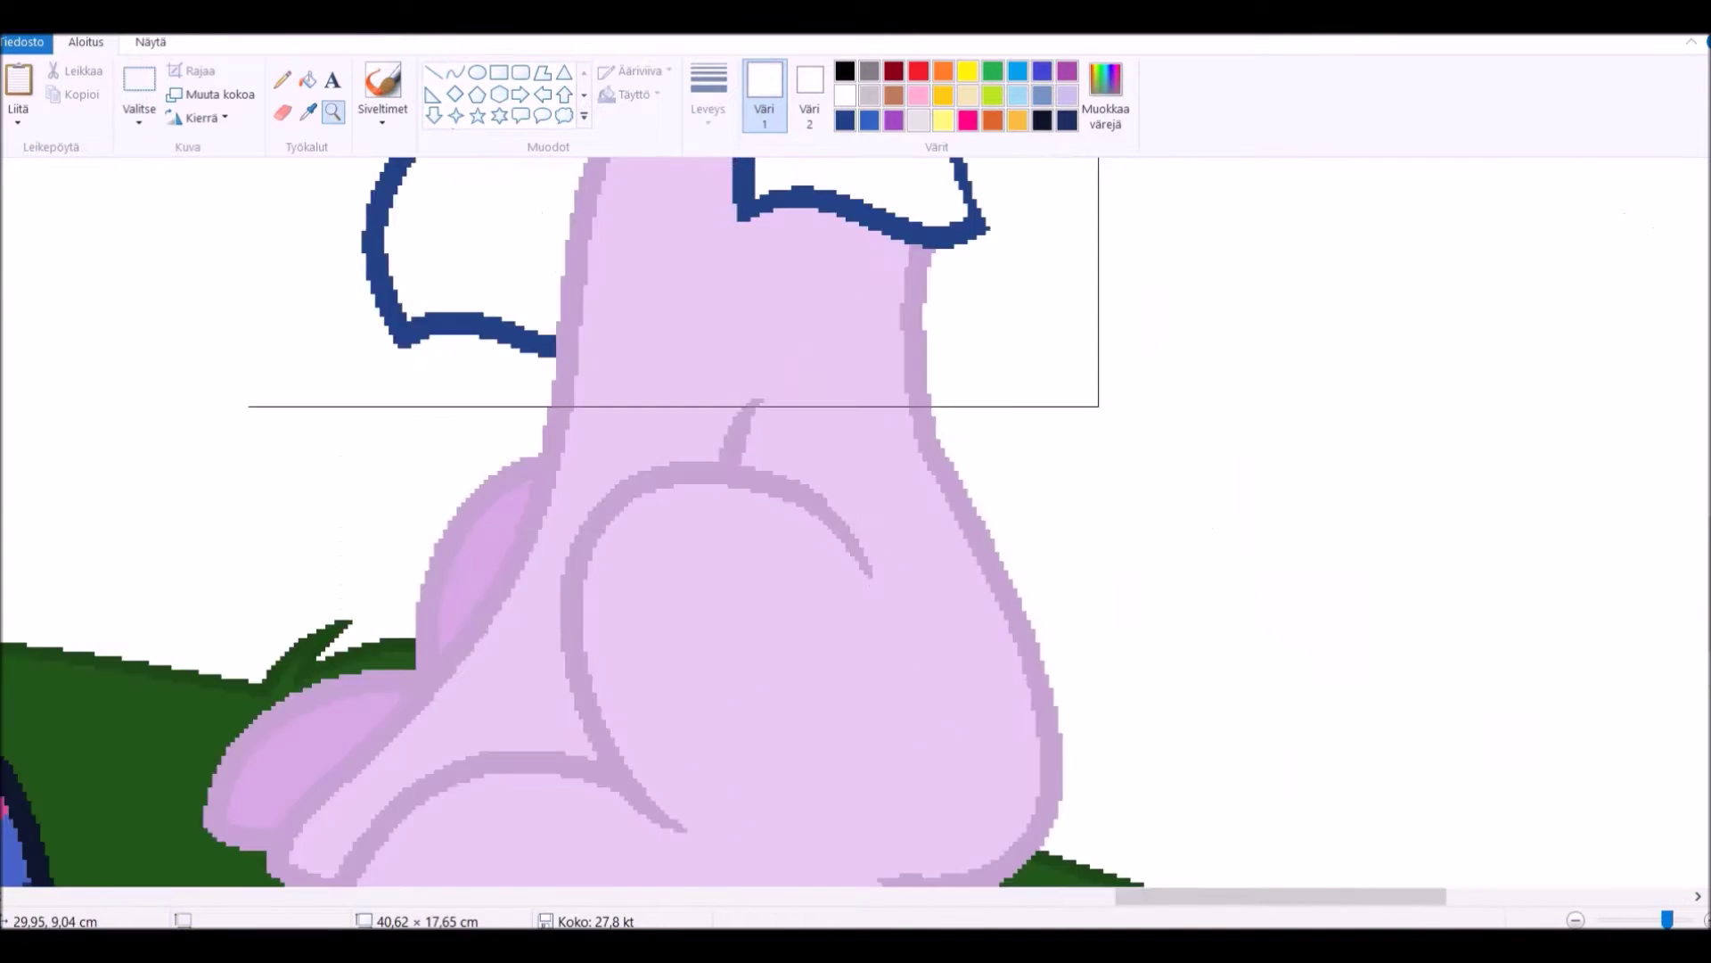
left_click(674, 223)
left_click(455, 72)
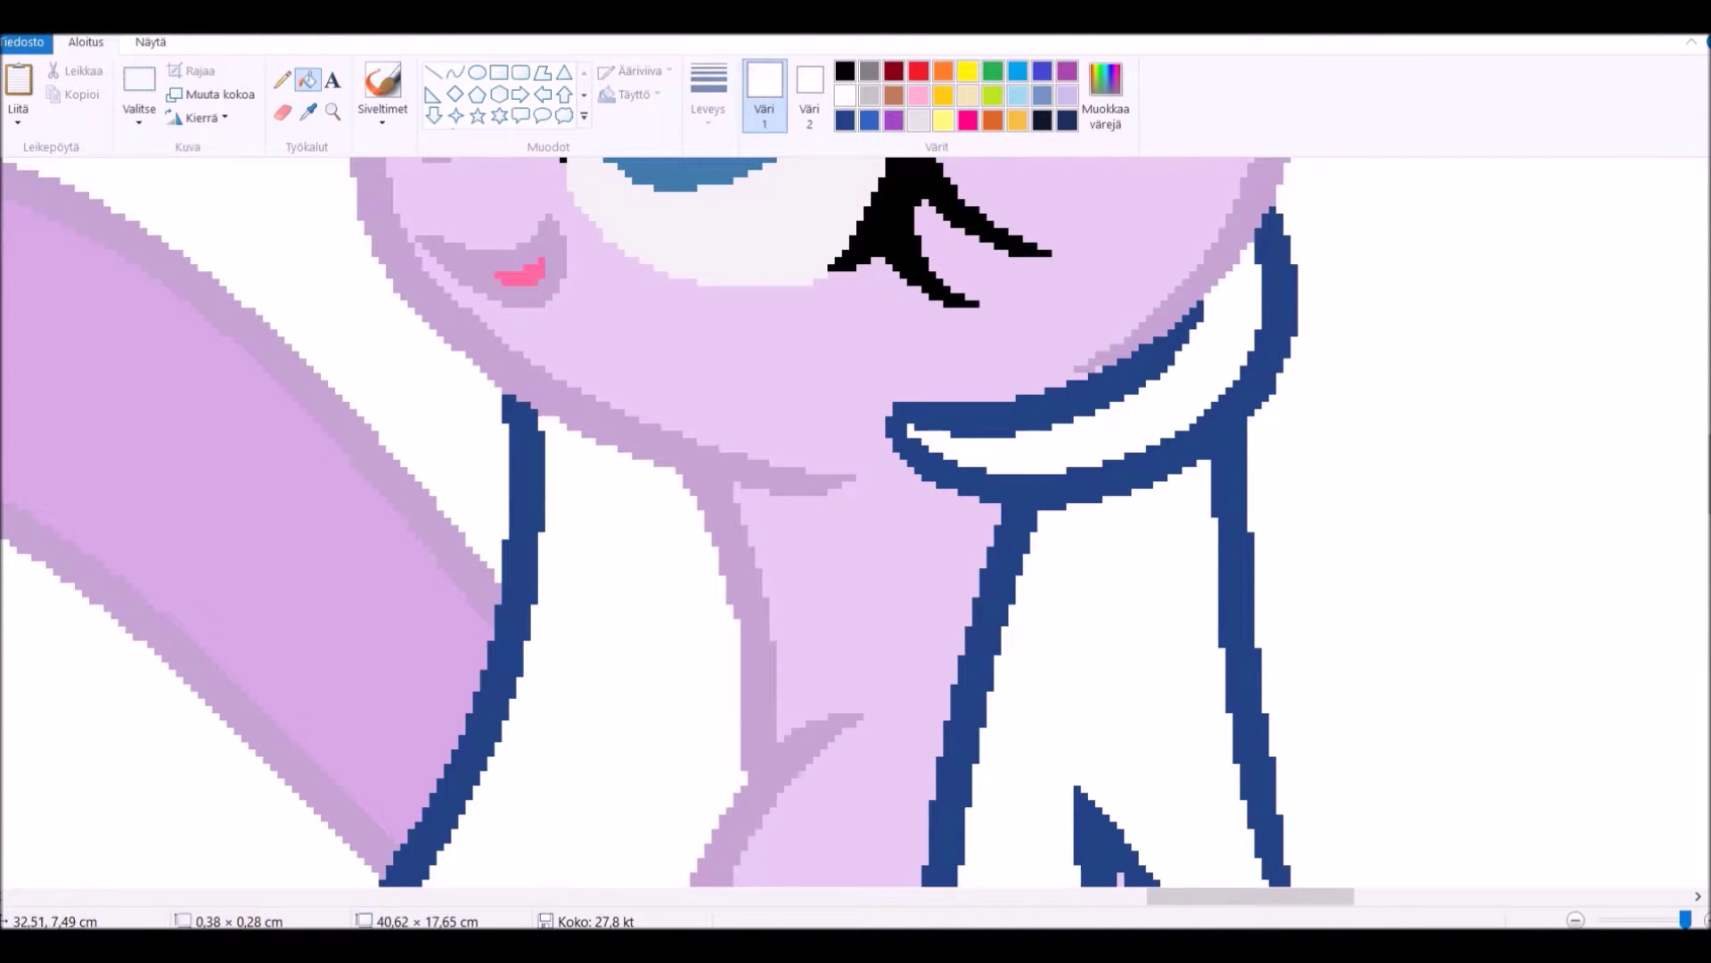
Divide the forelock with curved dark blue strand lines before and behind the horn and fill the strand beside the ear with pink.
scroll(855, 522, "up", 5)
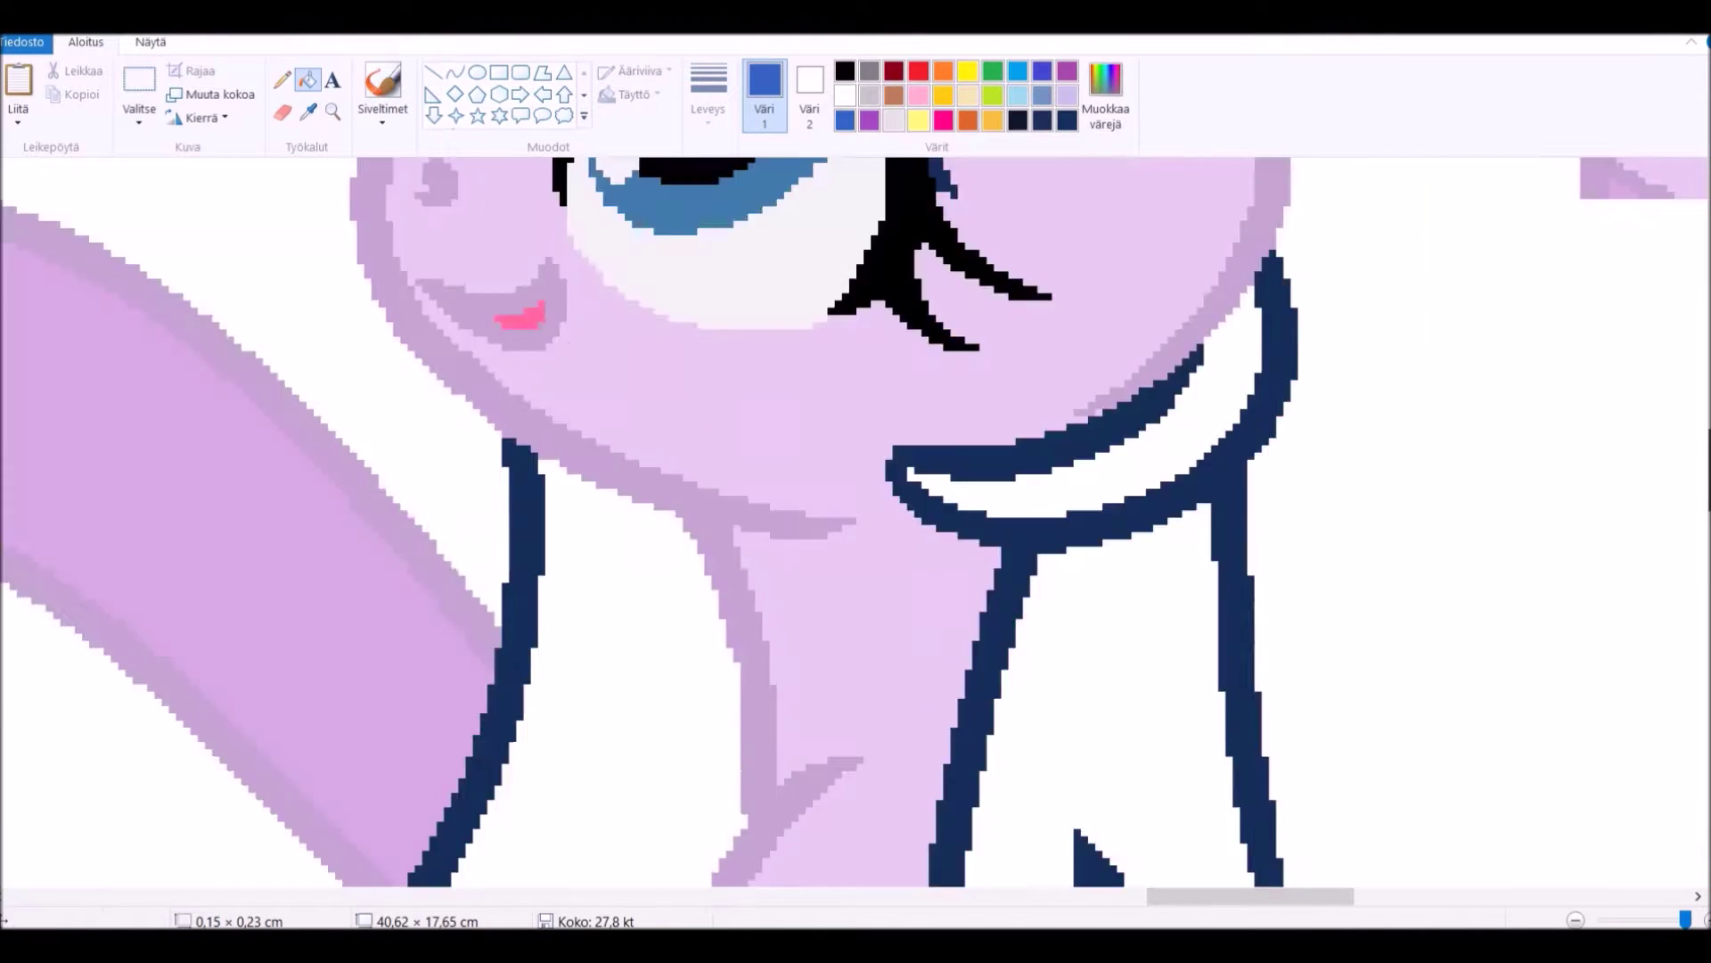
scroll(856, 522, "up", 1)
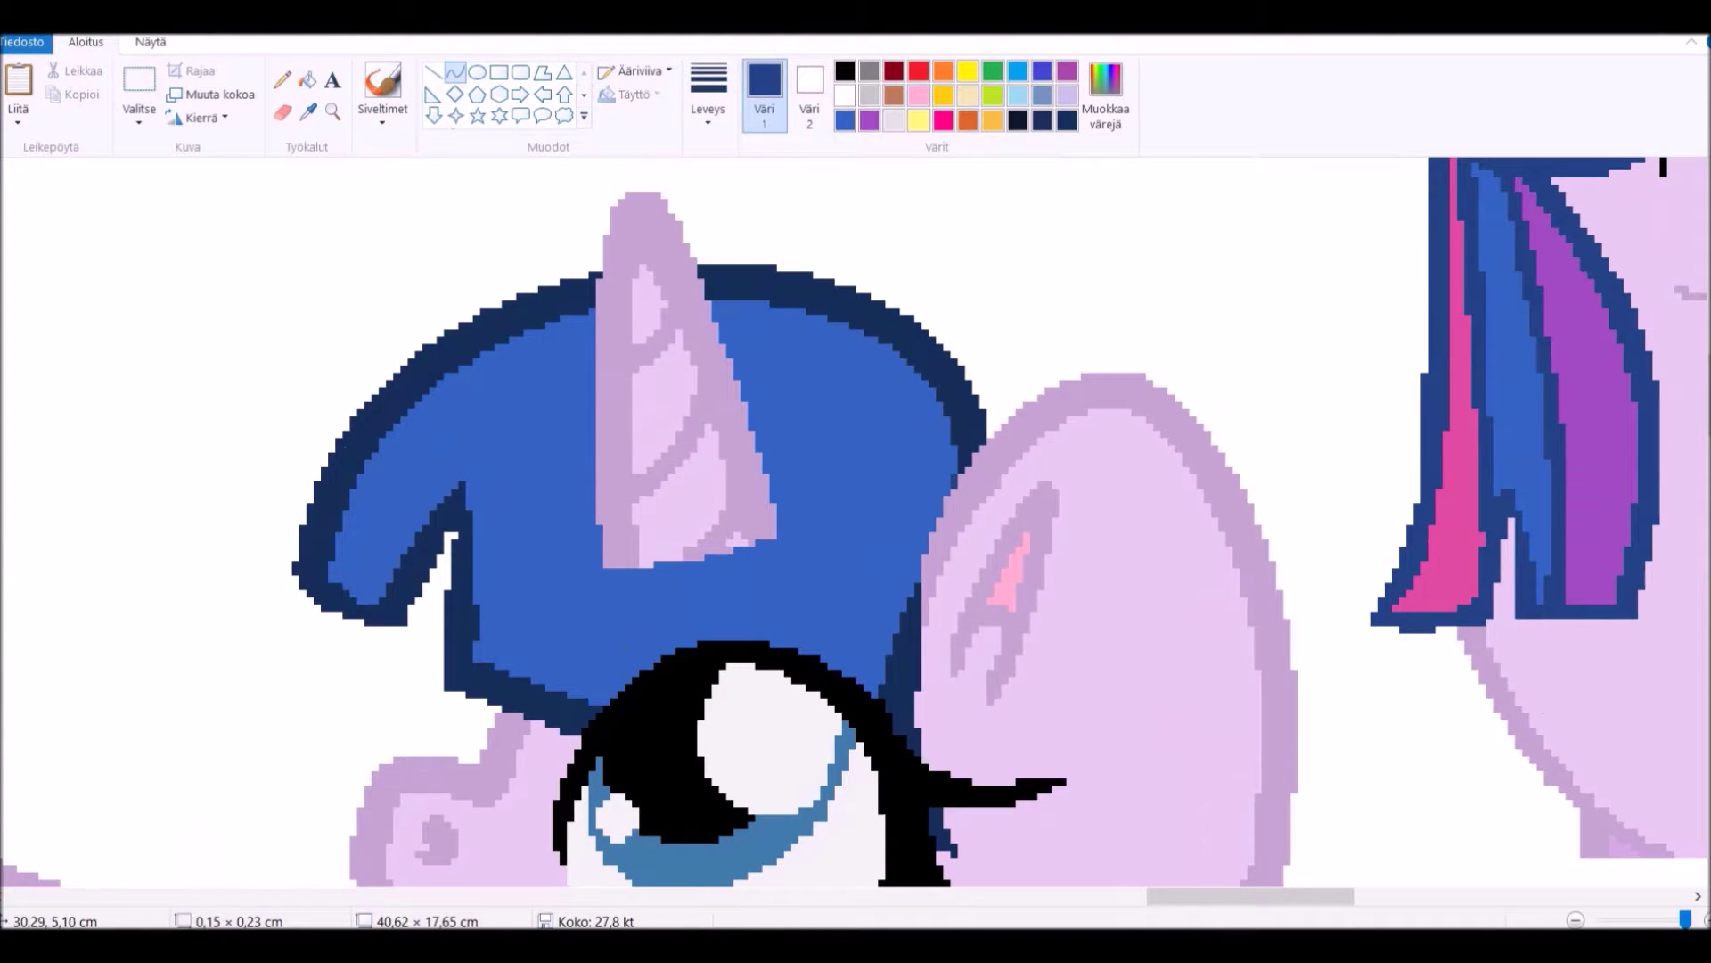
left_click_drag(952, 368, 805, 655)
left_click(454, 71)
left_click_drag(598, 294, 471, 481)
left_click_drag(535, 392, 512, 396)
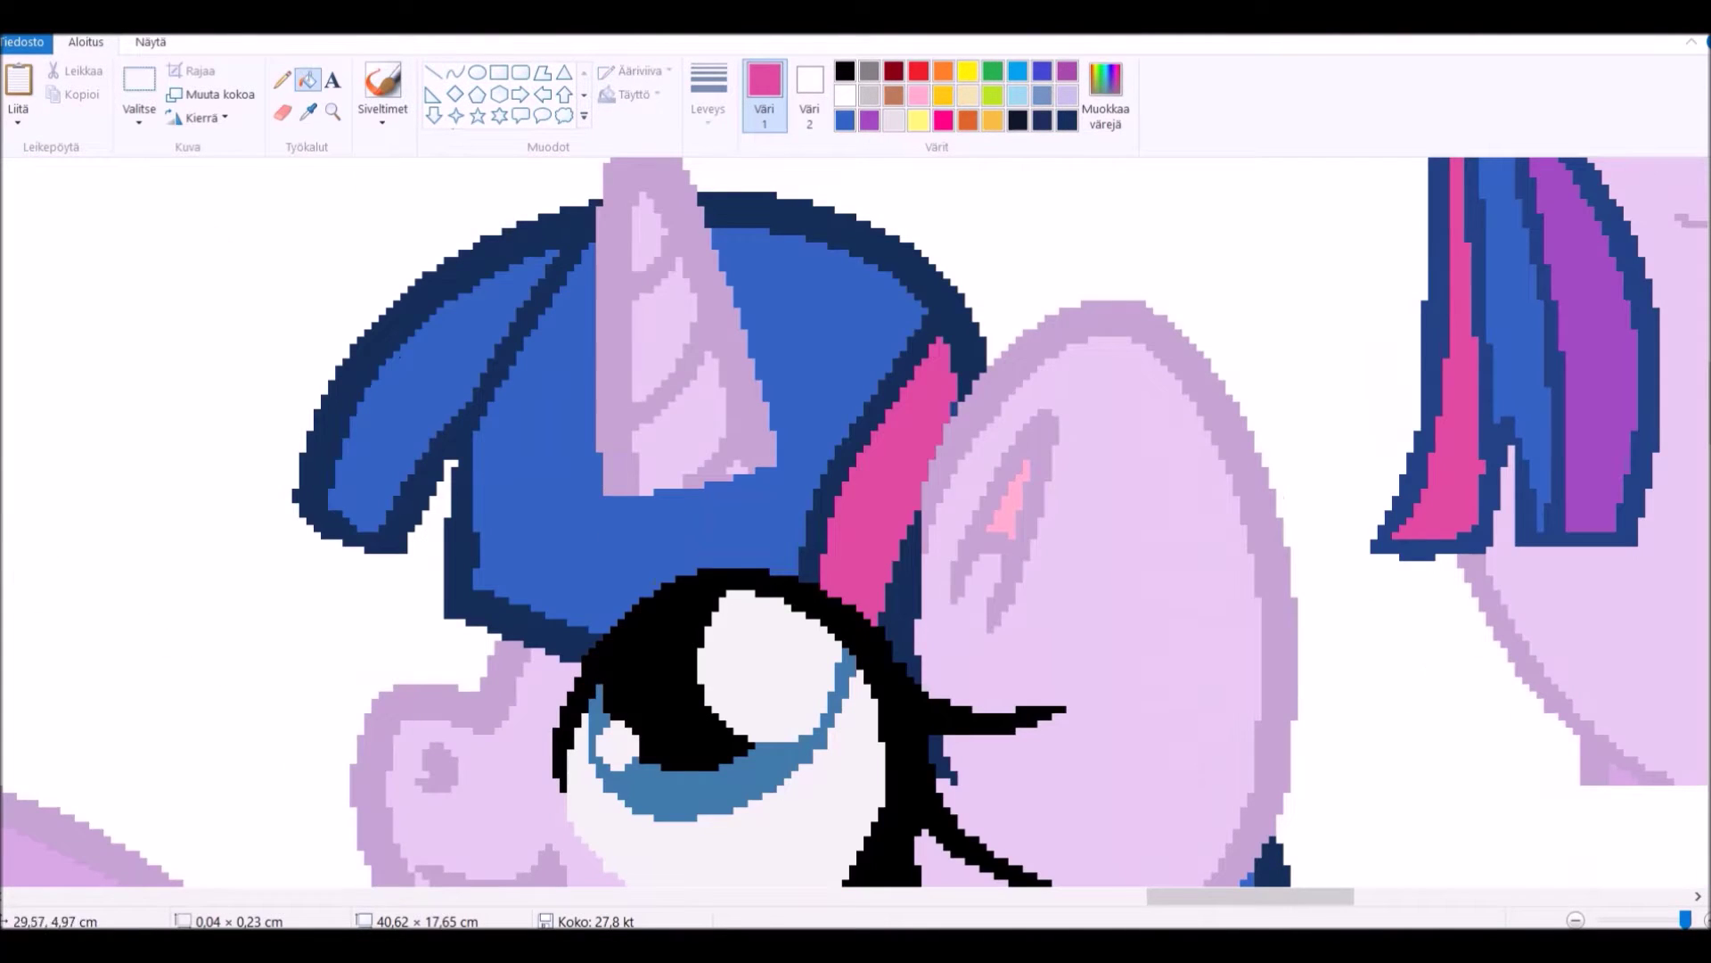
Fill the front strand of the forelock with the reference pony's purple.
left_click(309, 112)
left_click(1595, 401)
left_click(428, 383)
Draw thinner dark navy strand lines along the curved mane band beneath the jaw.
scroll(856, 535, "down", 4)
left_click(454, 71)
left_click(1043, 120)
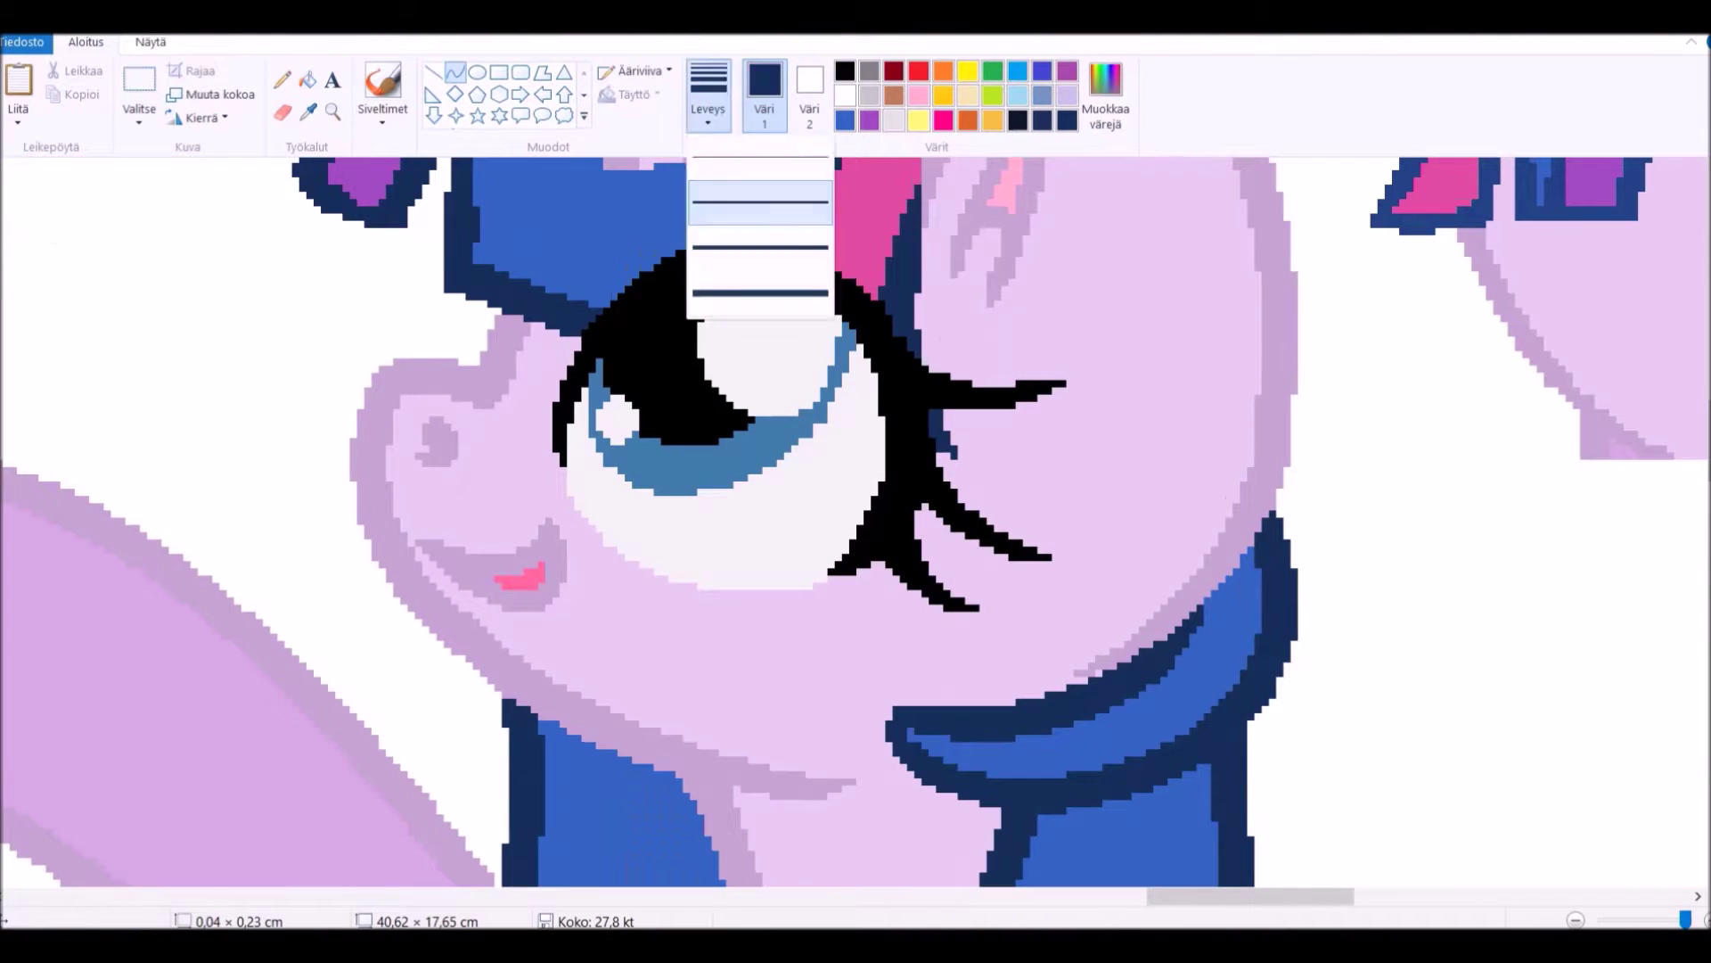
left_click(709, 89)
left_click(757, 223)
left_click_drag(907, 740, 1233, 543)
left_click(432, 72)
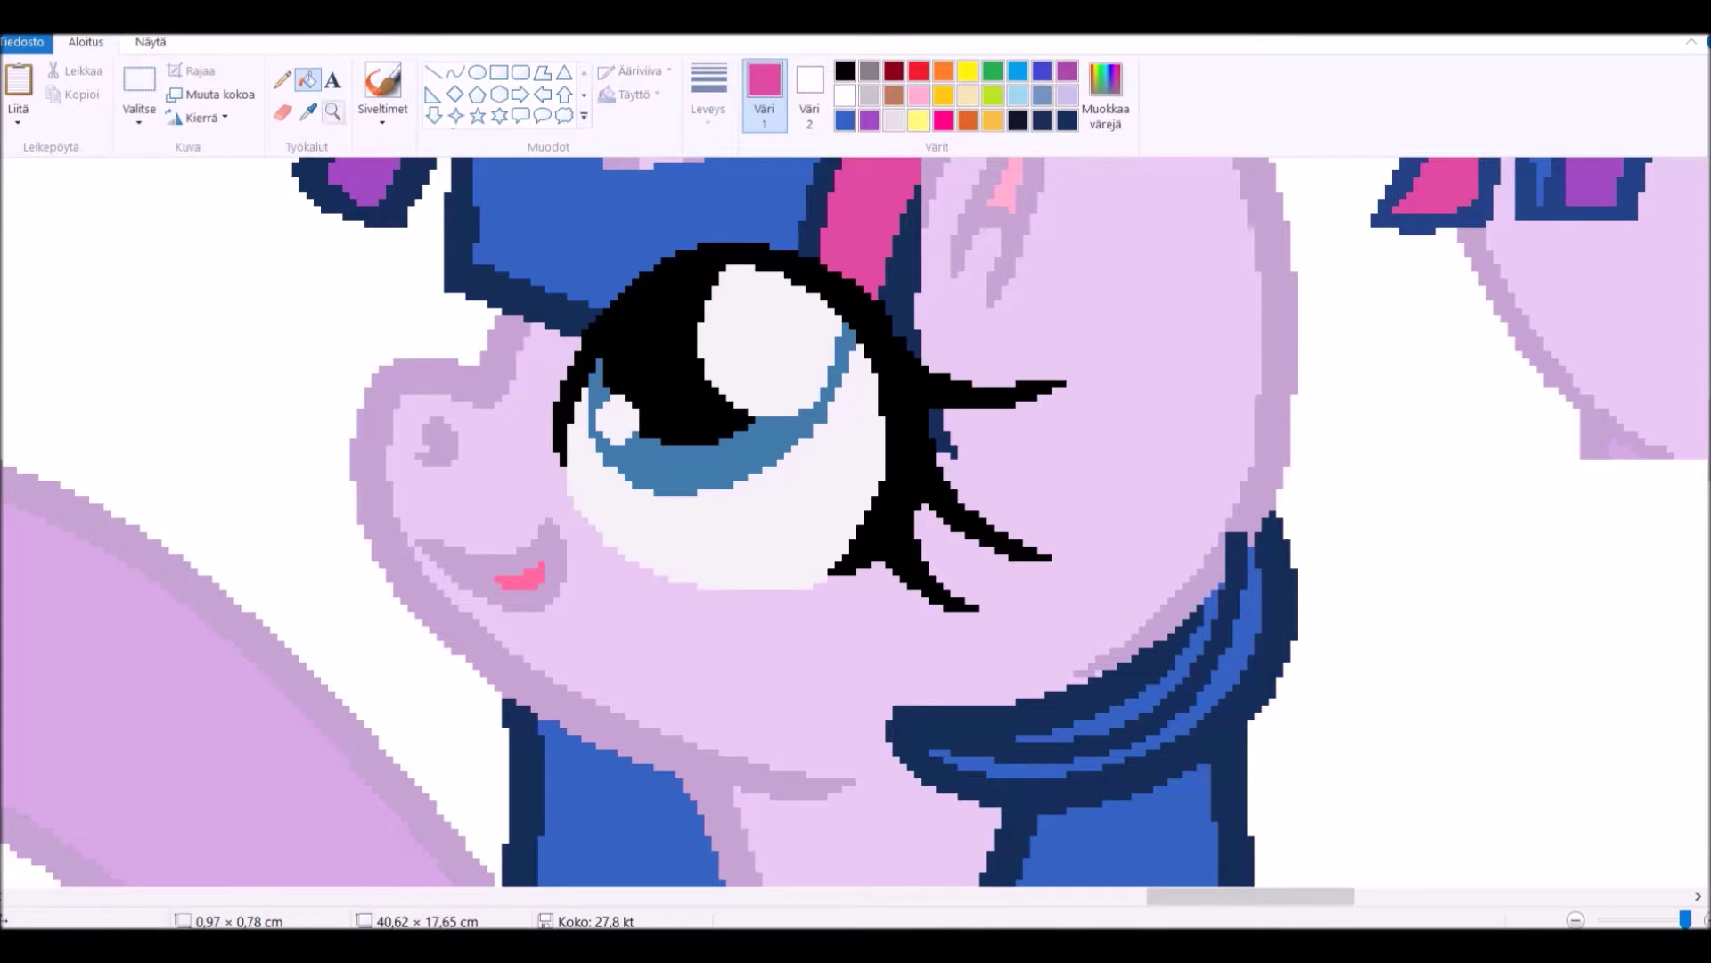
Fill the neck band's upper strand with pink and its lower strand with purple, restoring the lilac cheek outline over its end.
left_click(1275, 401)
scroll(1266, 446, "down", 2)
scroll(651, 522, "up", 4)
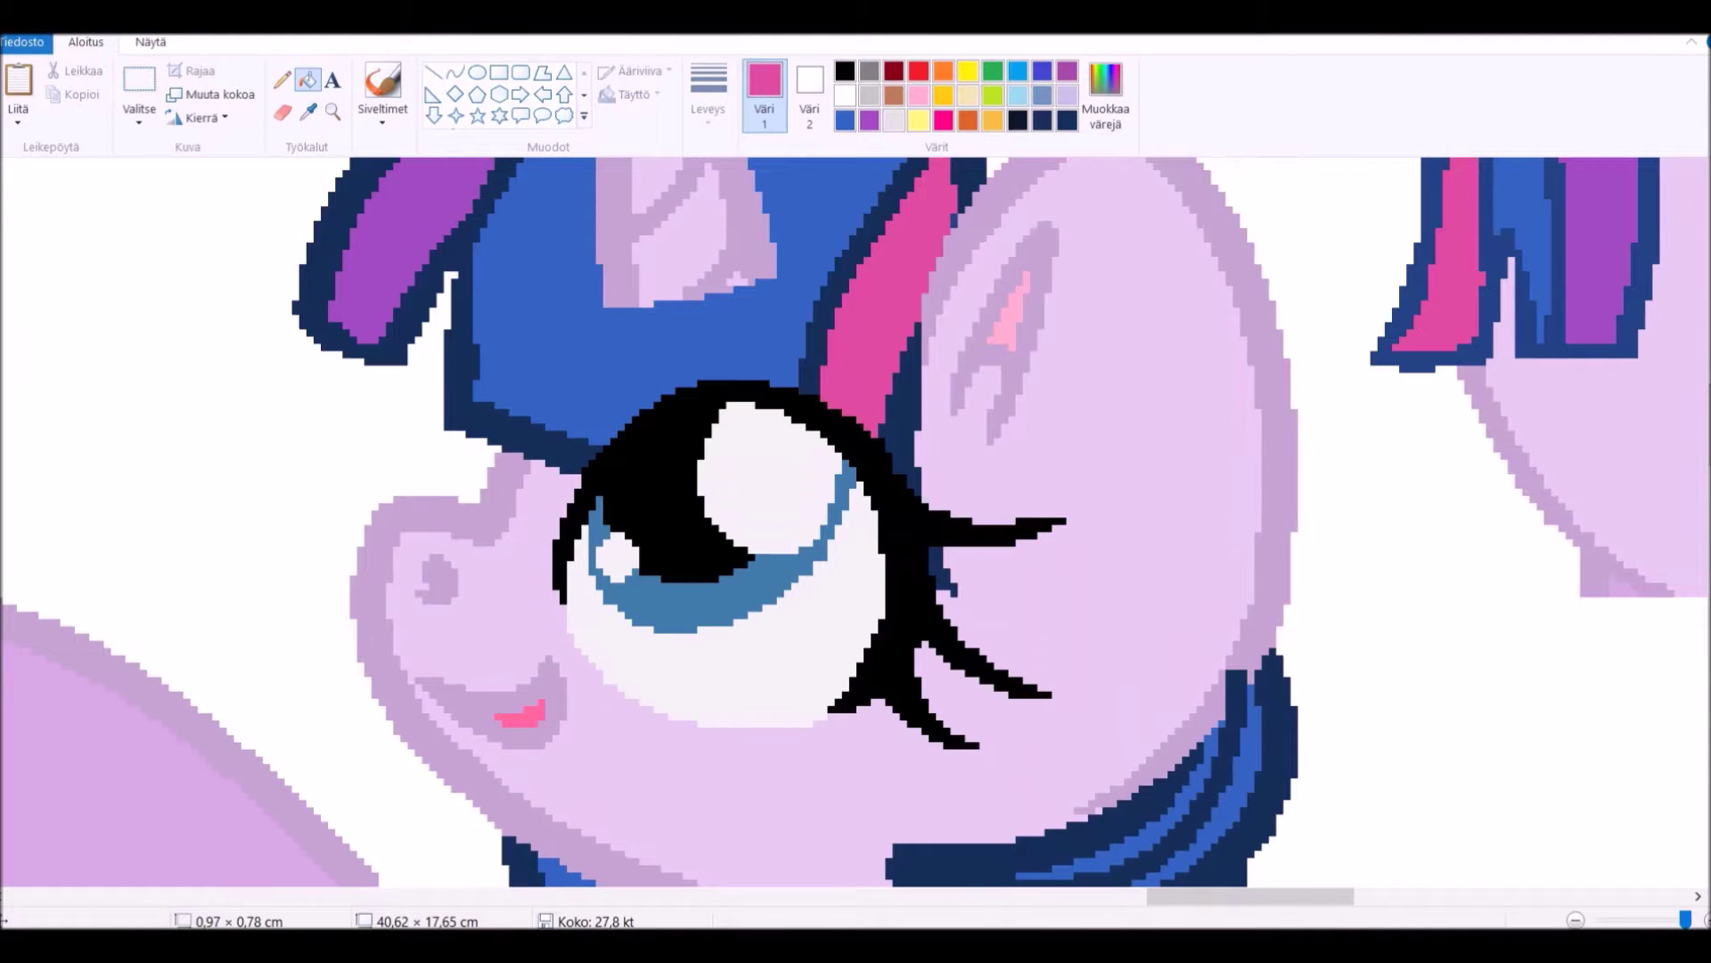
left_click(1157, 772)
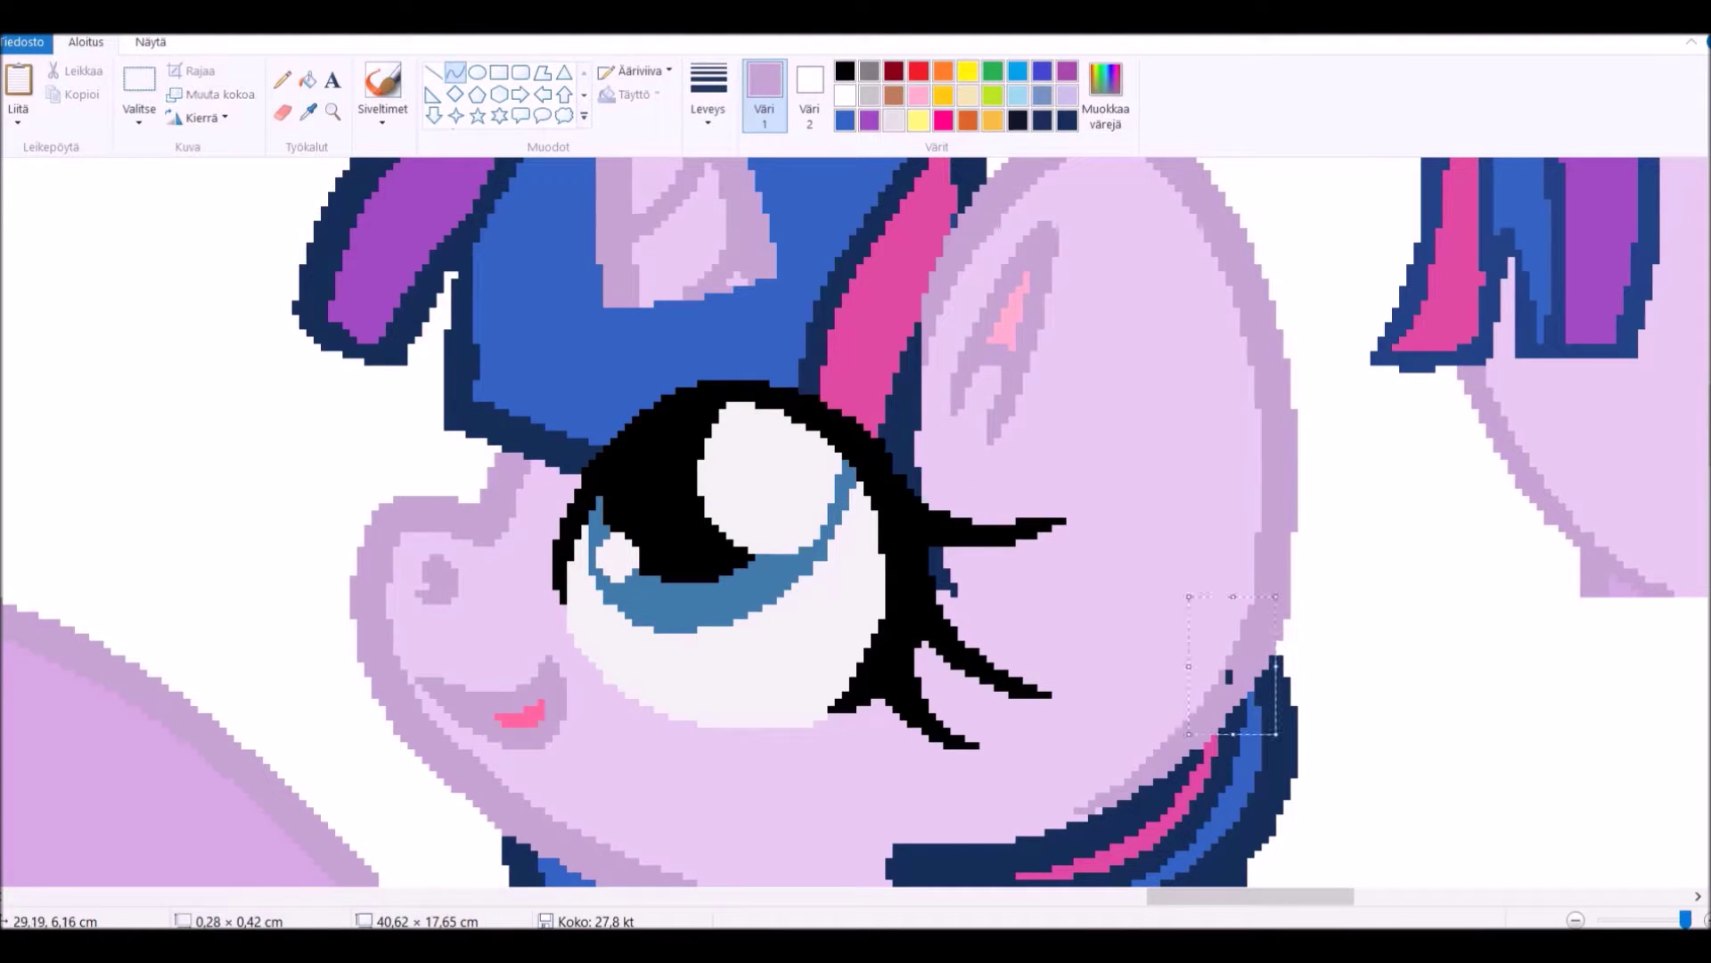
left_click(309, 111)
left_click(383, 267)
Draw two dark navy strand lines down the hanging mane lock below the neck band.
scroll(383, 267, "down", 9)
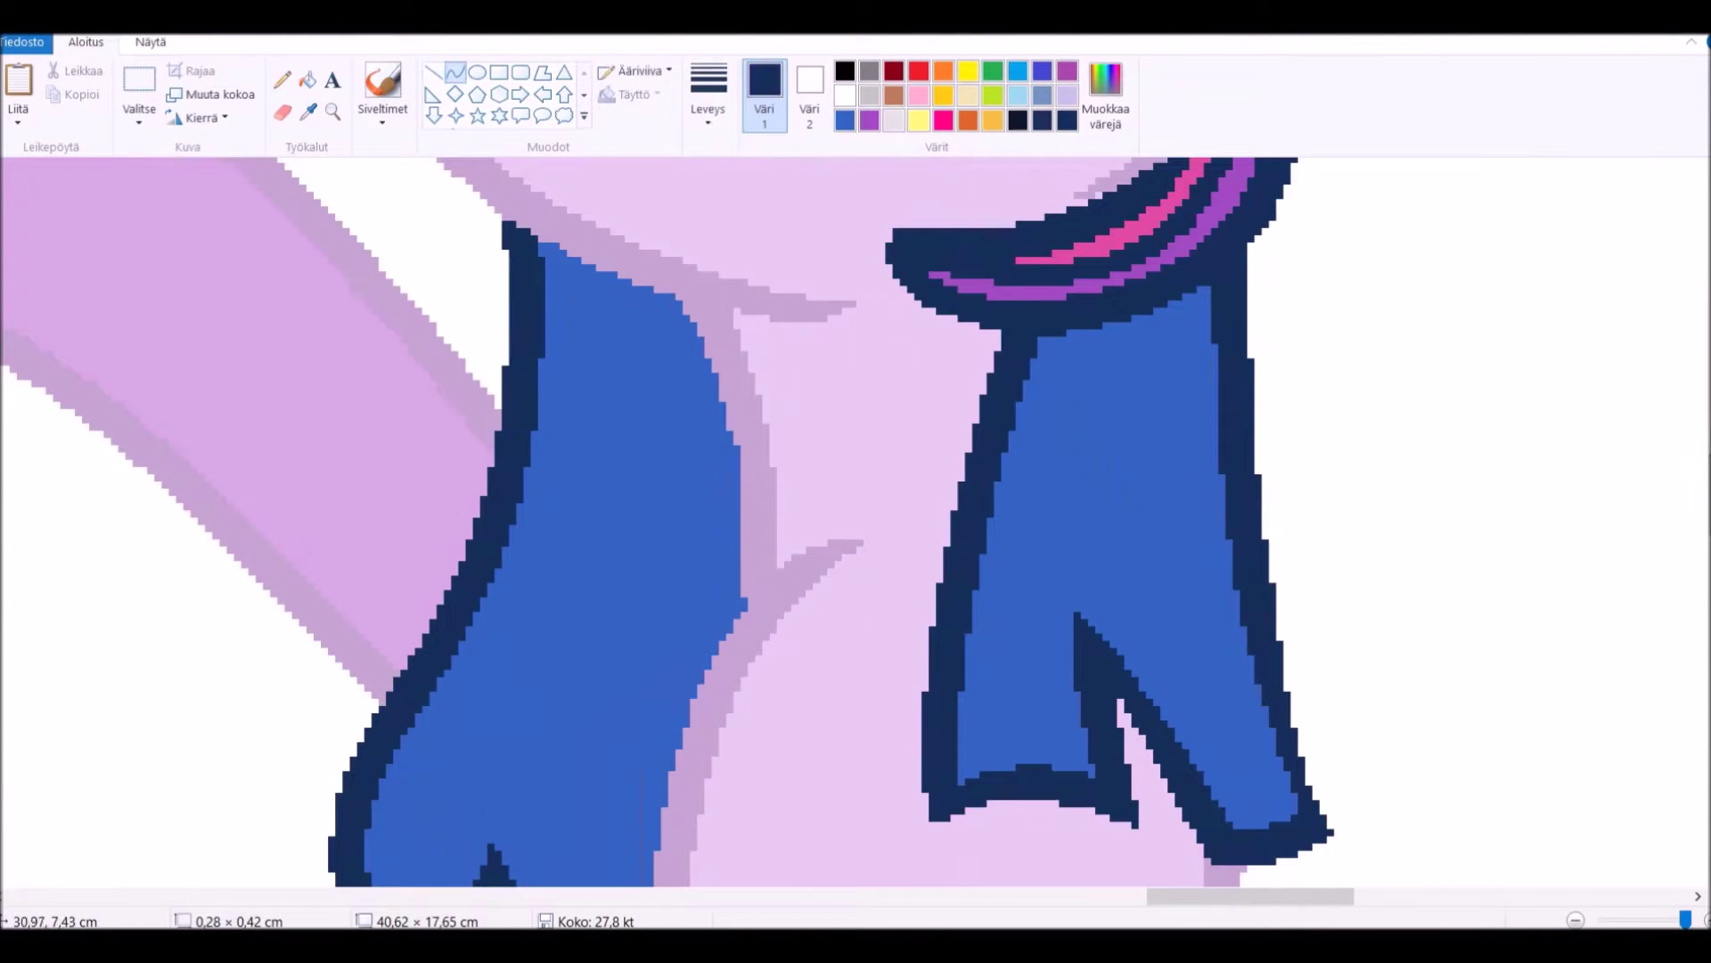
left_click_drag(1190, 294, 1208, 793)
left_click_drag(1070, 330, 1088, 766)
Mix a darker blue with RGB 38, 78, 151 and refill the blue mane areas with it.
left_click(845, 119)
left_click(1105, 89)
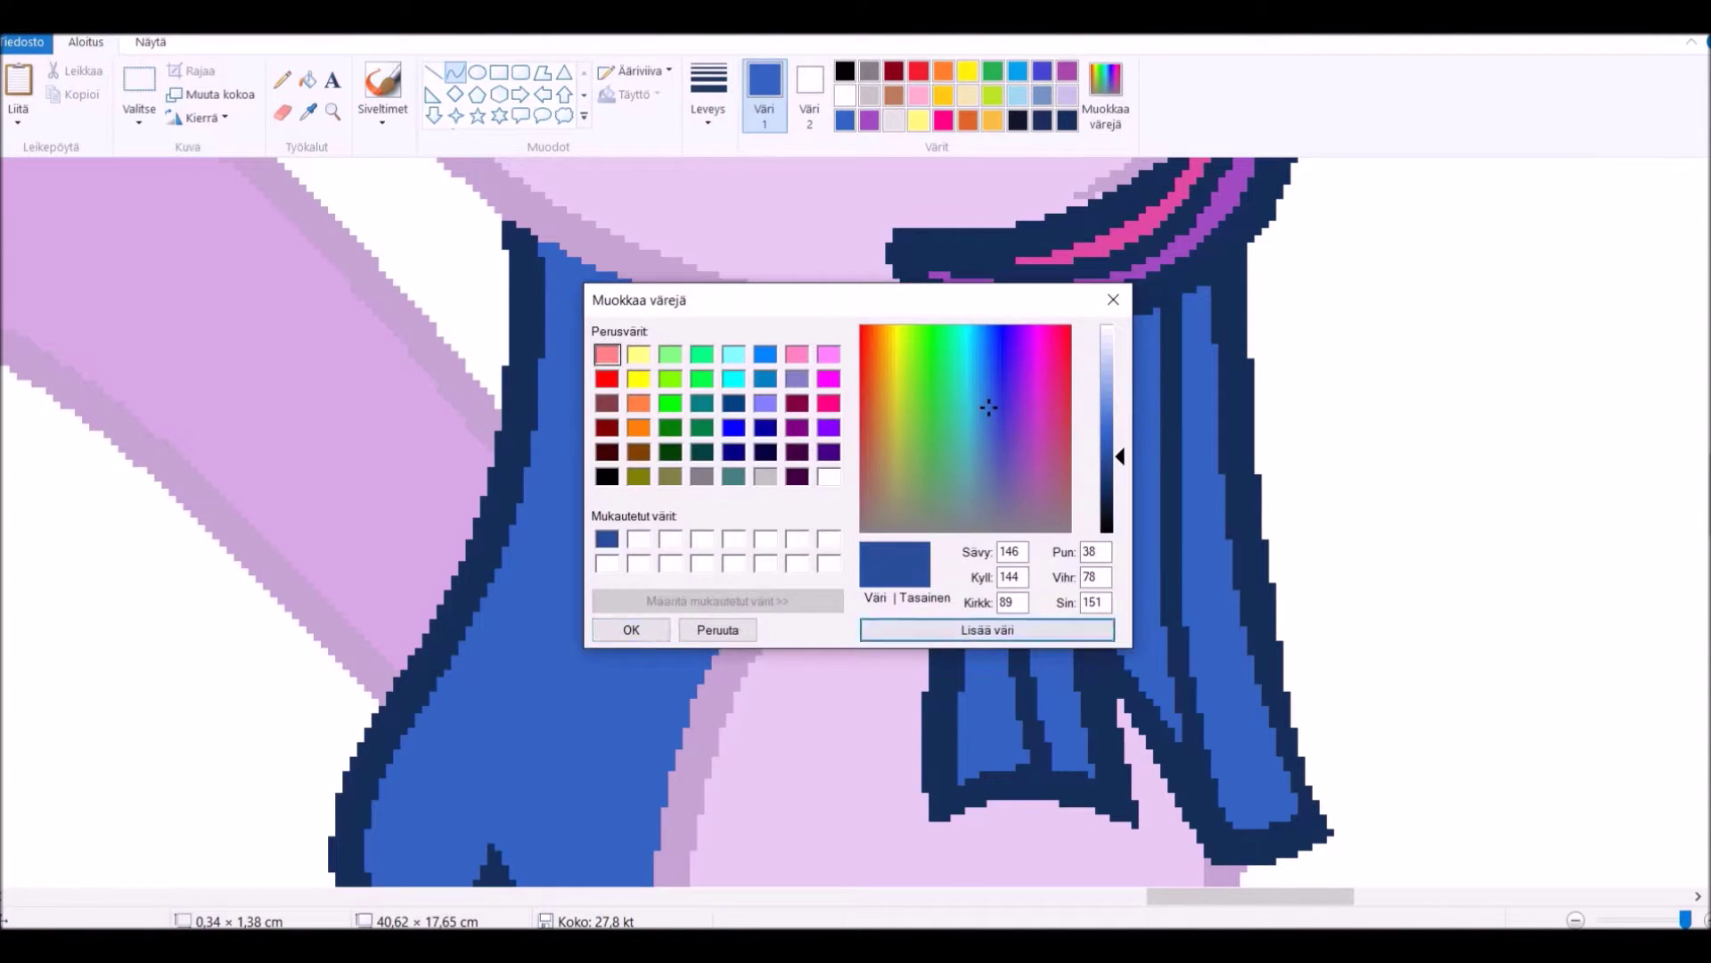
left_click(631, 629)
scroll(856, 517, "up", 10)
scroll(855, 517, "down", 8)
Fill the rear strand of the hanging chest lock with pink and its front strand with purple.
left_click(308, 111)
scroll(855, 517, "up", 5)
left_click(1115, 628)
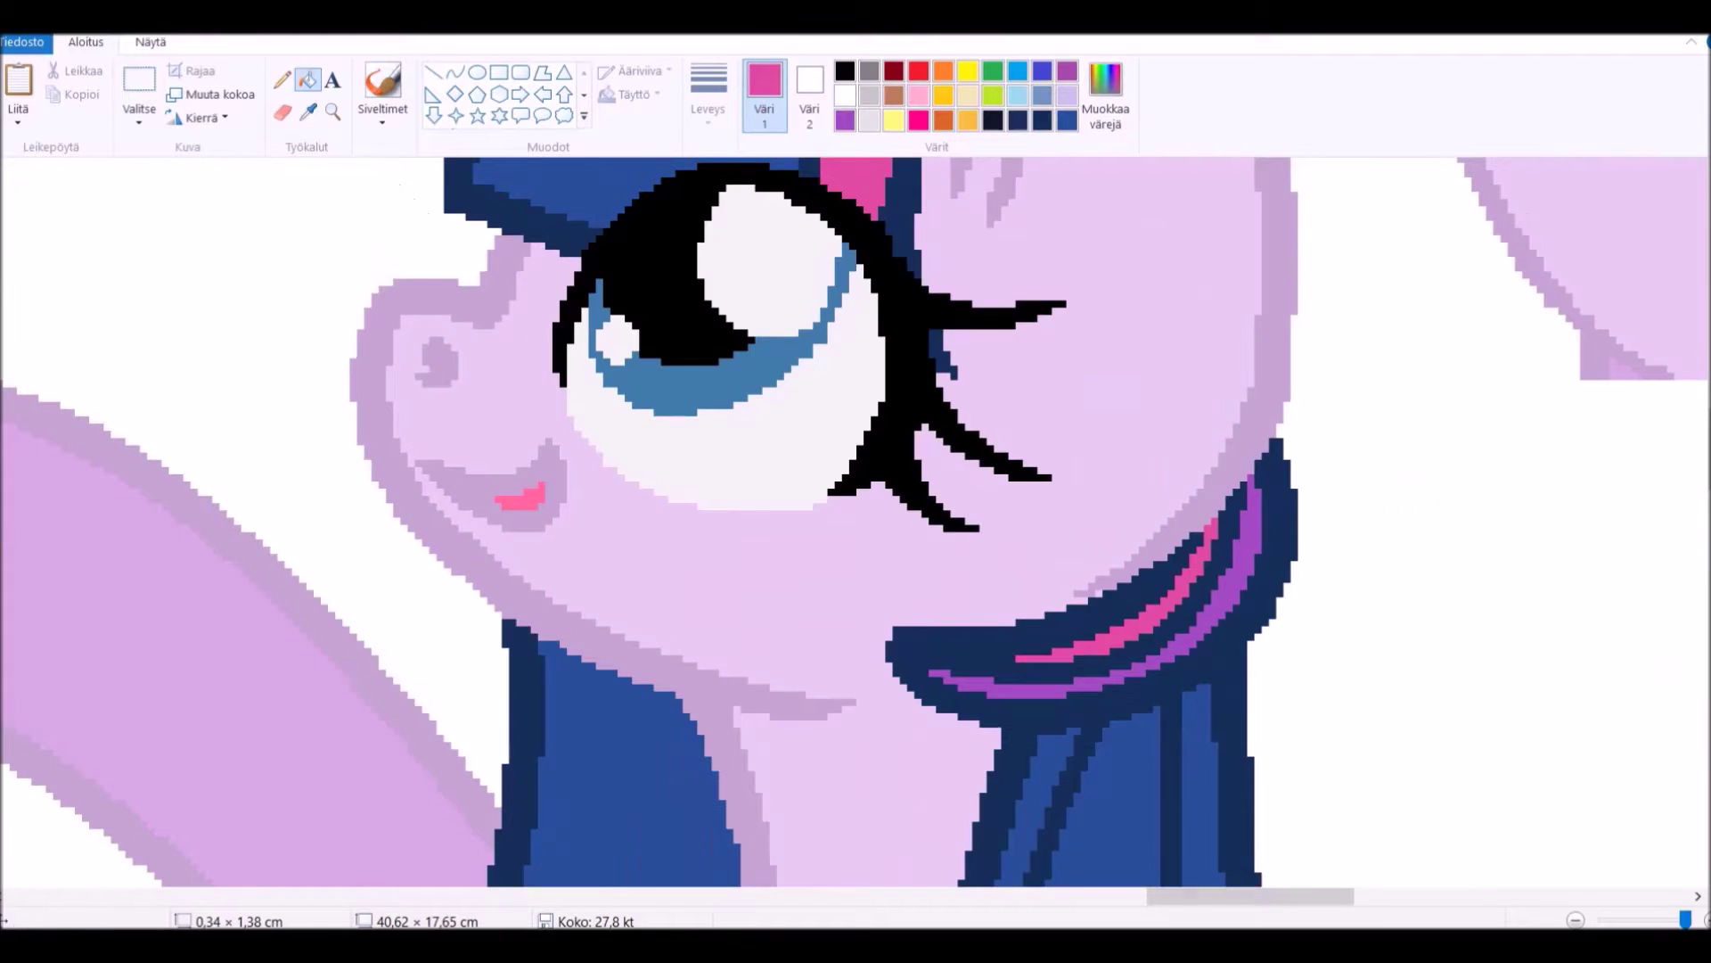
scroll(855, 522, "right", 10)
left_click(308, 112)
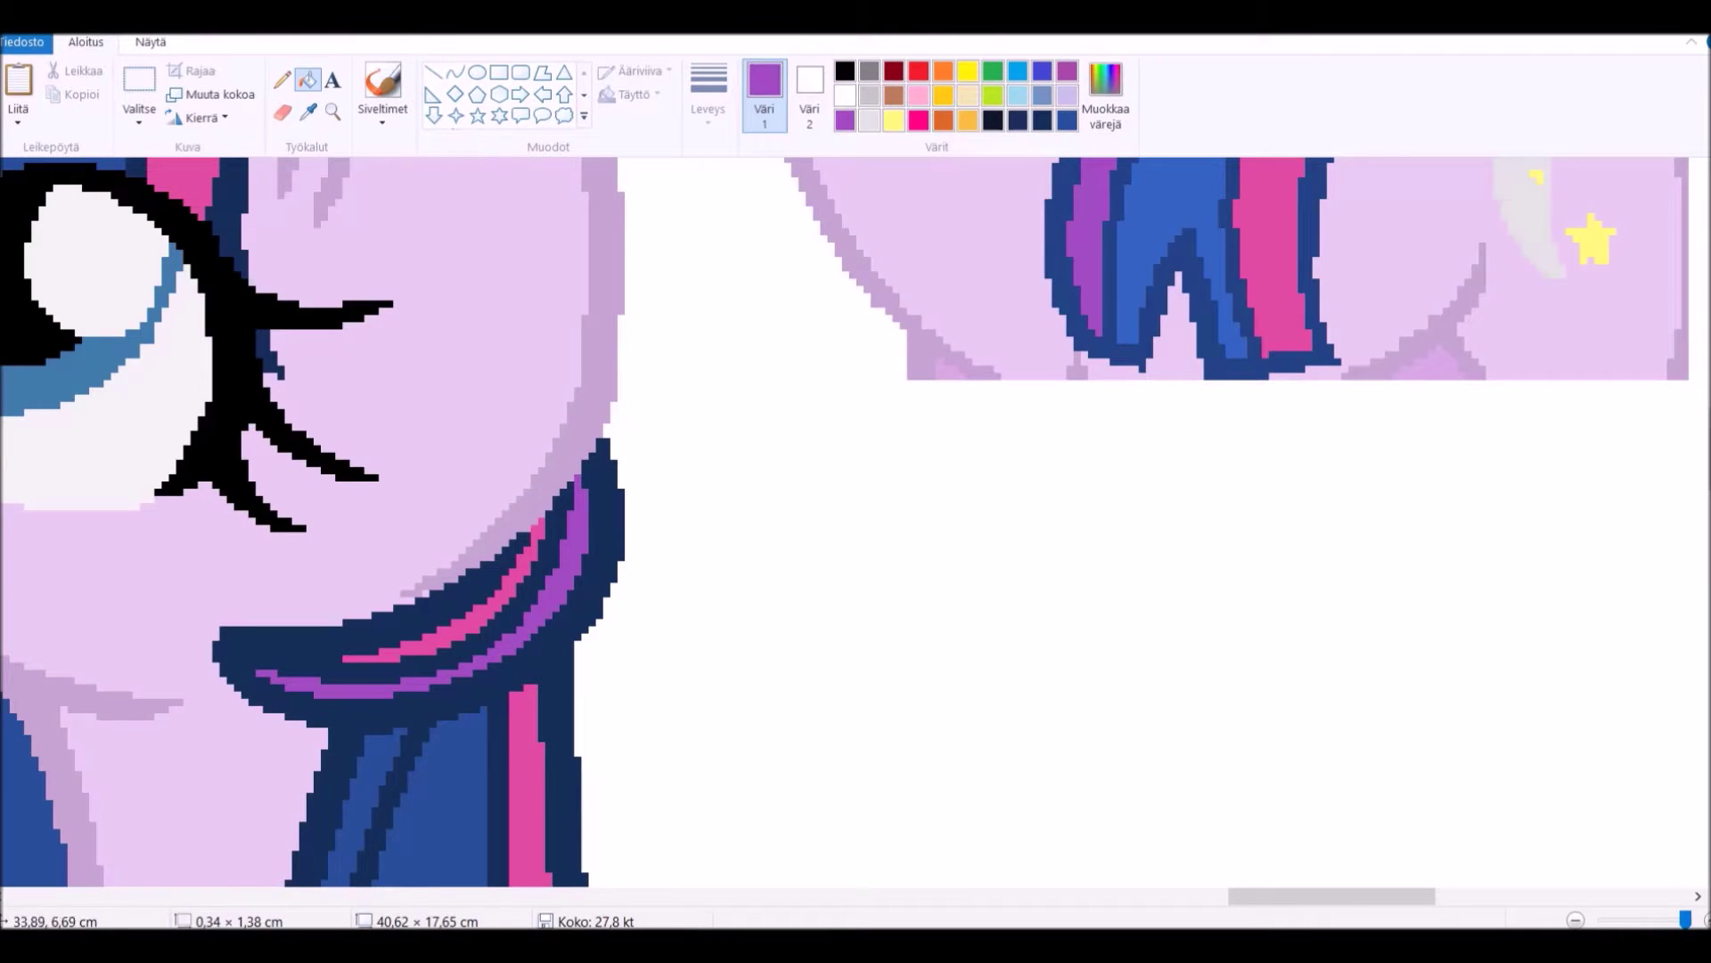
scroll(855, 522, "up", 5)
Draw a dark navy S-shaped strand line through the front mane lock from the jaw to its lower edge.
left_click(308, 111)
scroll(856, 521, "down", 2)
scroll(856, 521, "left", 5)
left_click_drag(976, 218, 973, 677)
left_click_drag(927, 374, 891, 401)
left_click_drag(981, 535, 1025, 535)
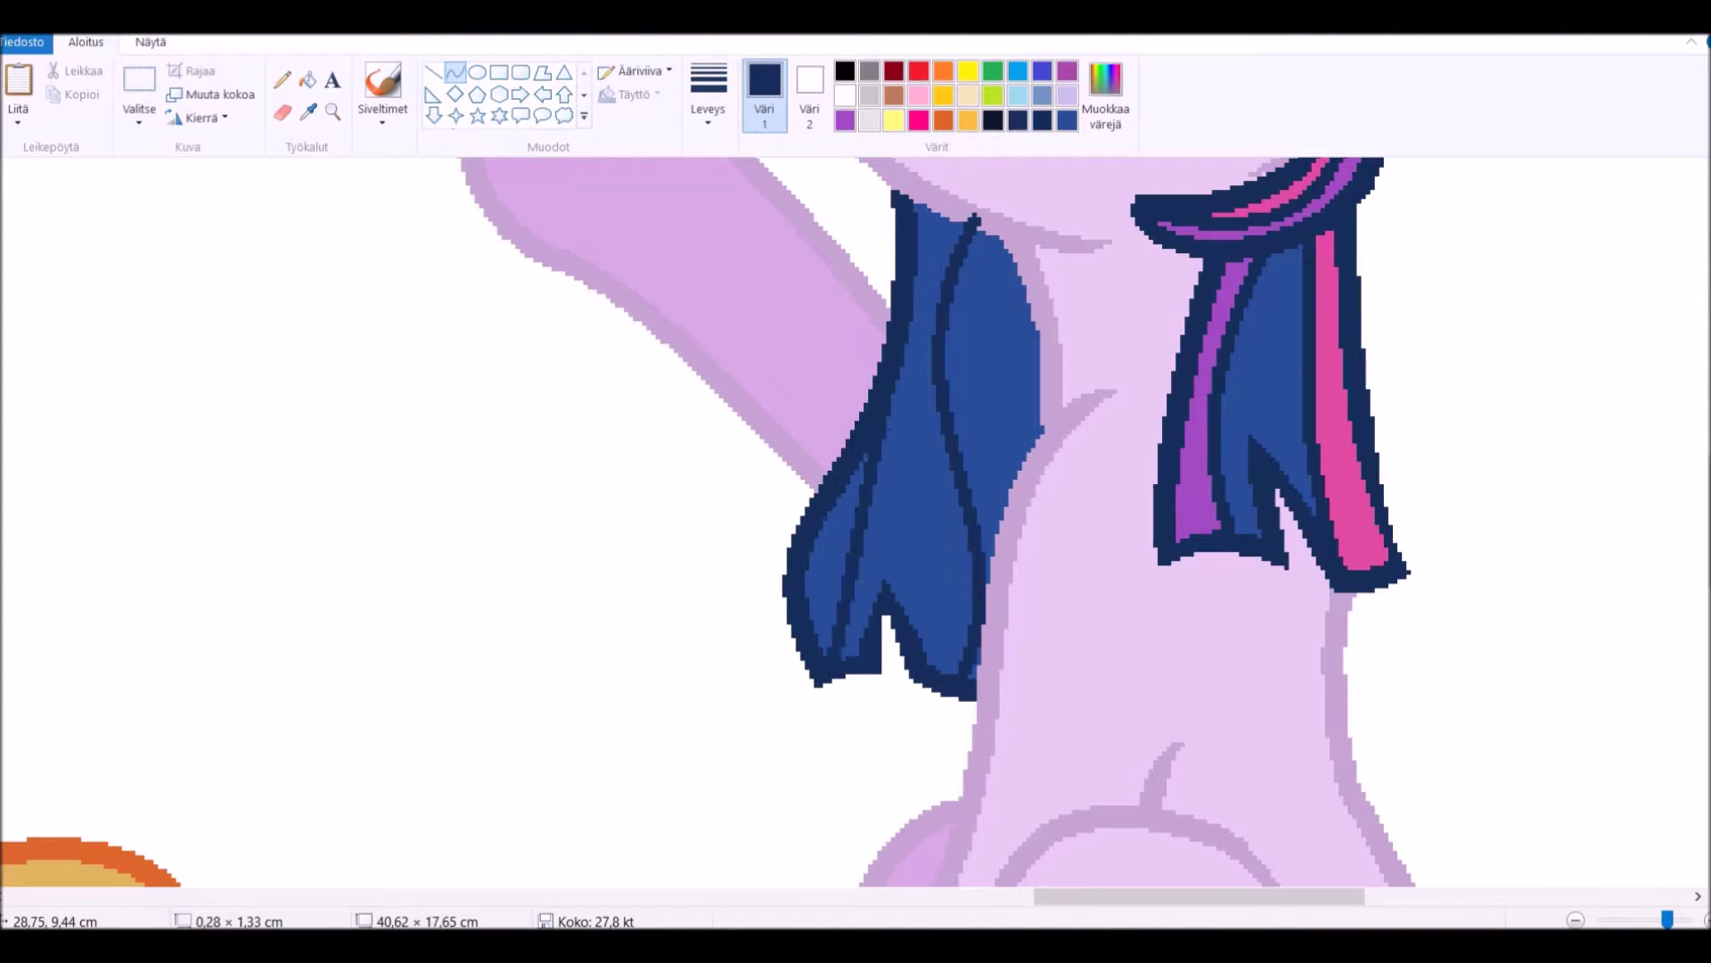
Trim the strand line's upper end at the jaw in lilac and draw a red curve down the front mane lock's neck side.
left_click(308, 111)
left_click(677, 268)
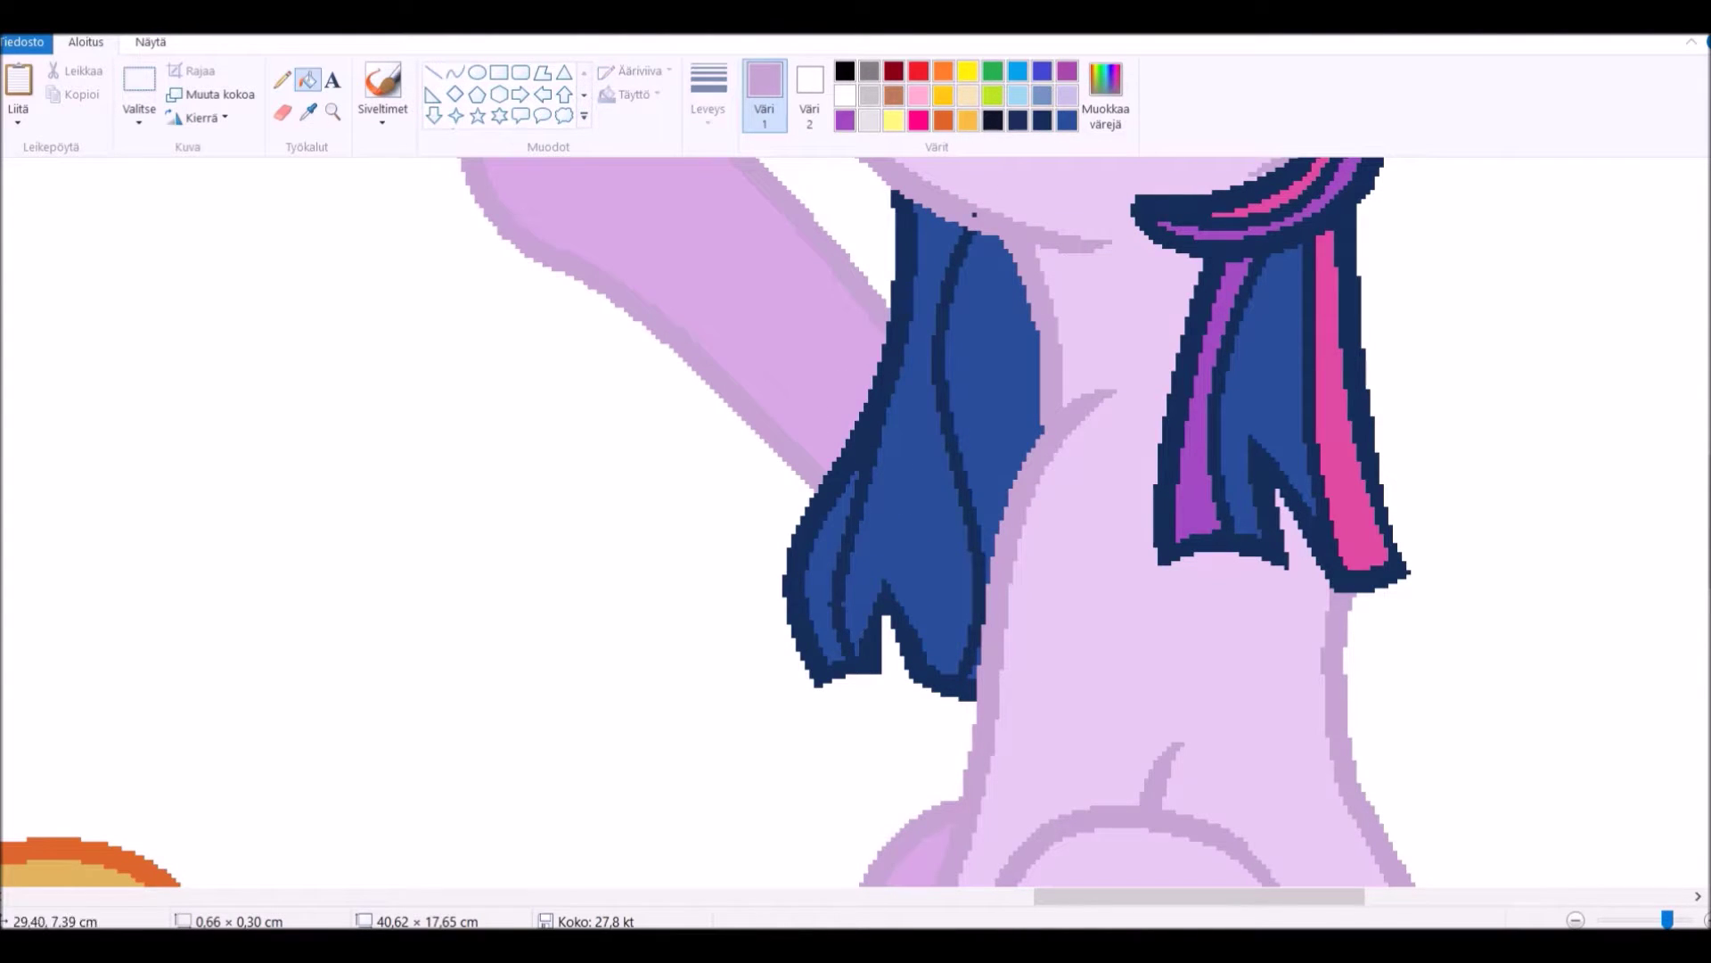
left_click(1195, 374)
left_click(989, 384)
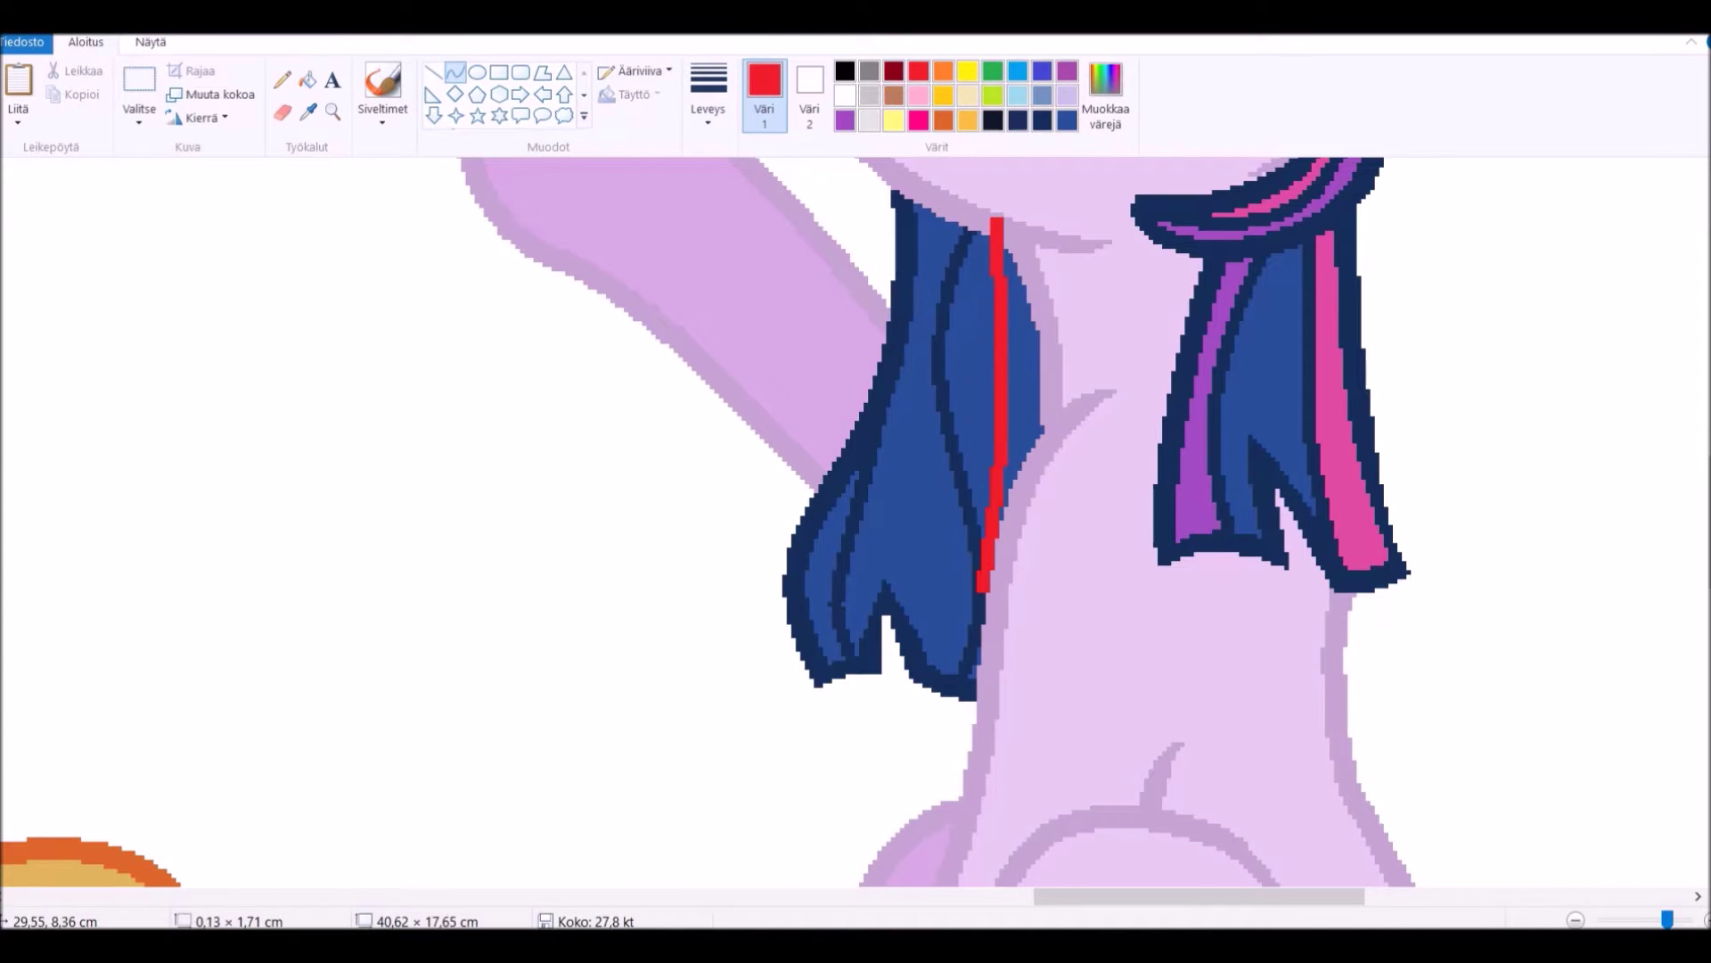
left_click(308, 80)
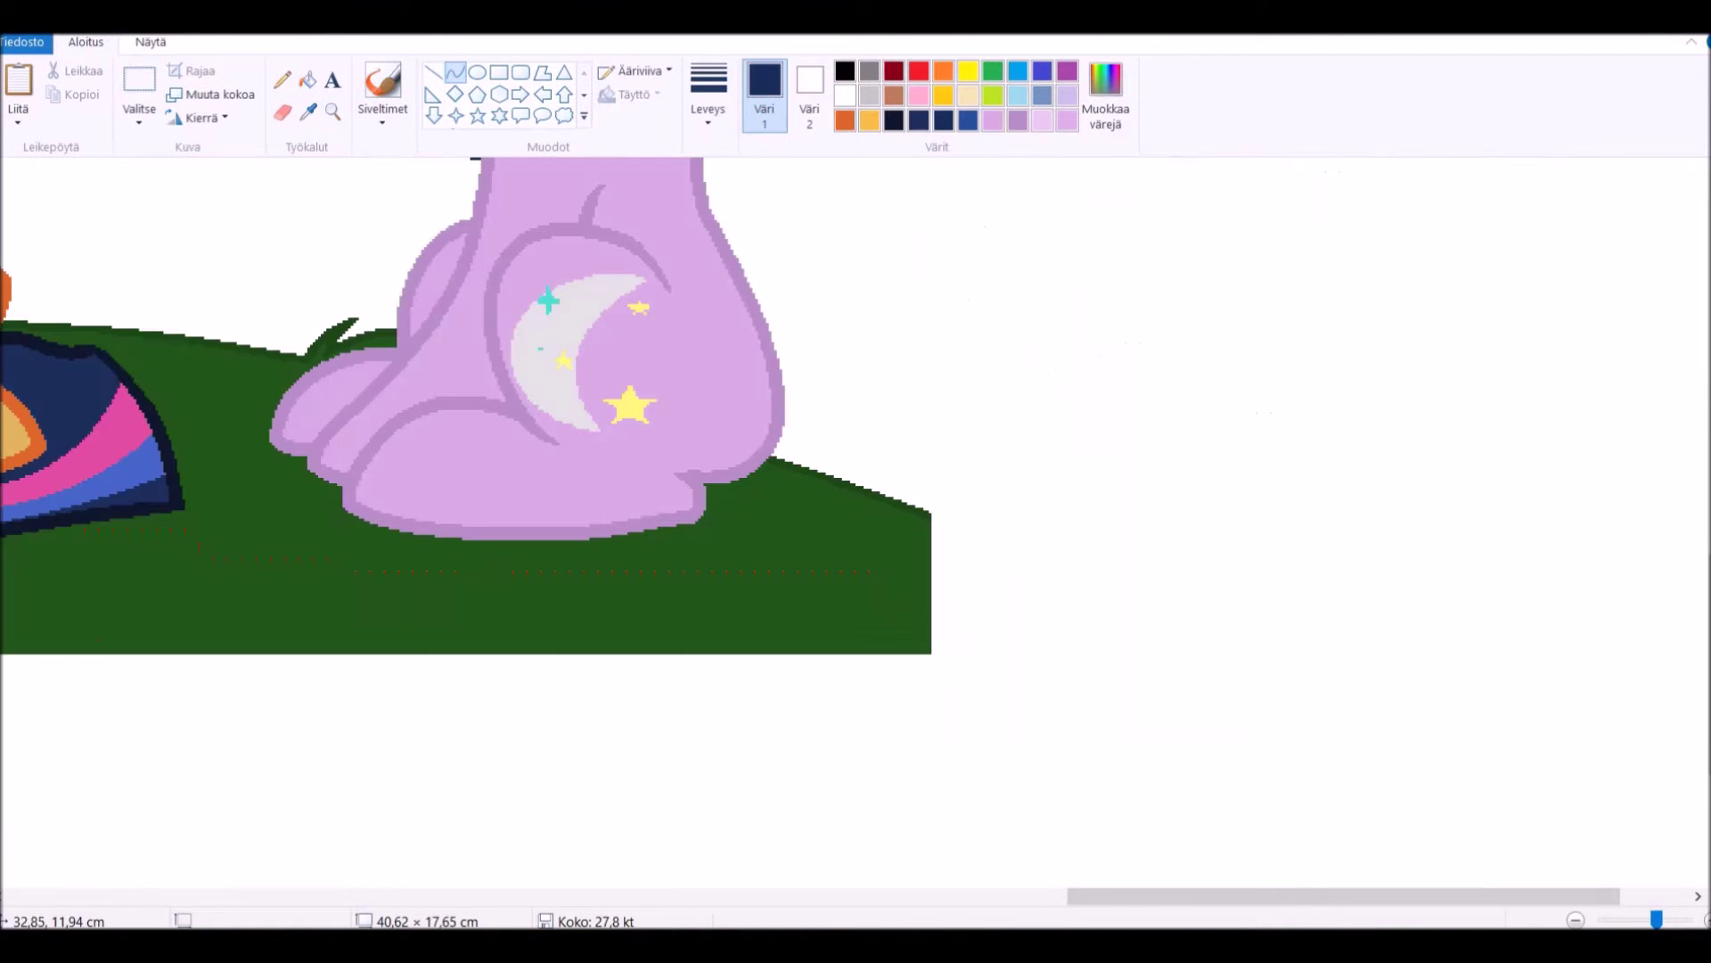
Outline a large curved tail in dark navy across the haunch and grass and fill its grass area with white.
left_click_drag(115, 596, 764, 343)
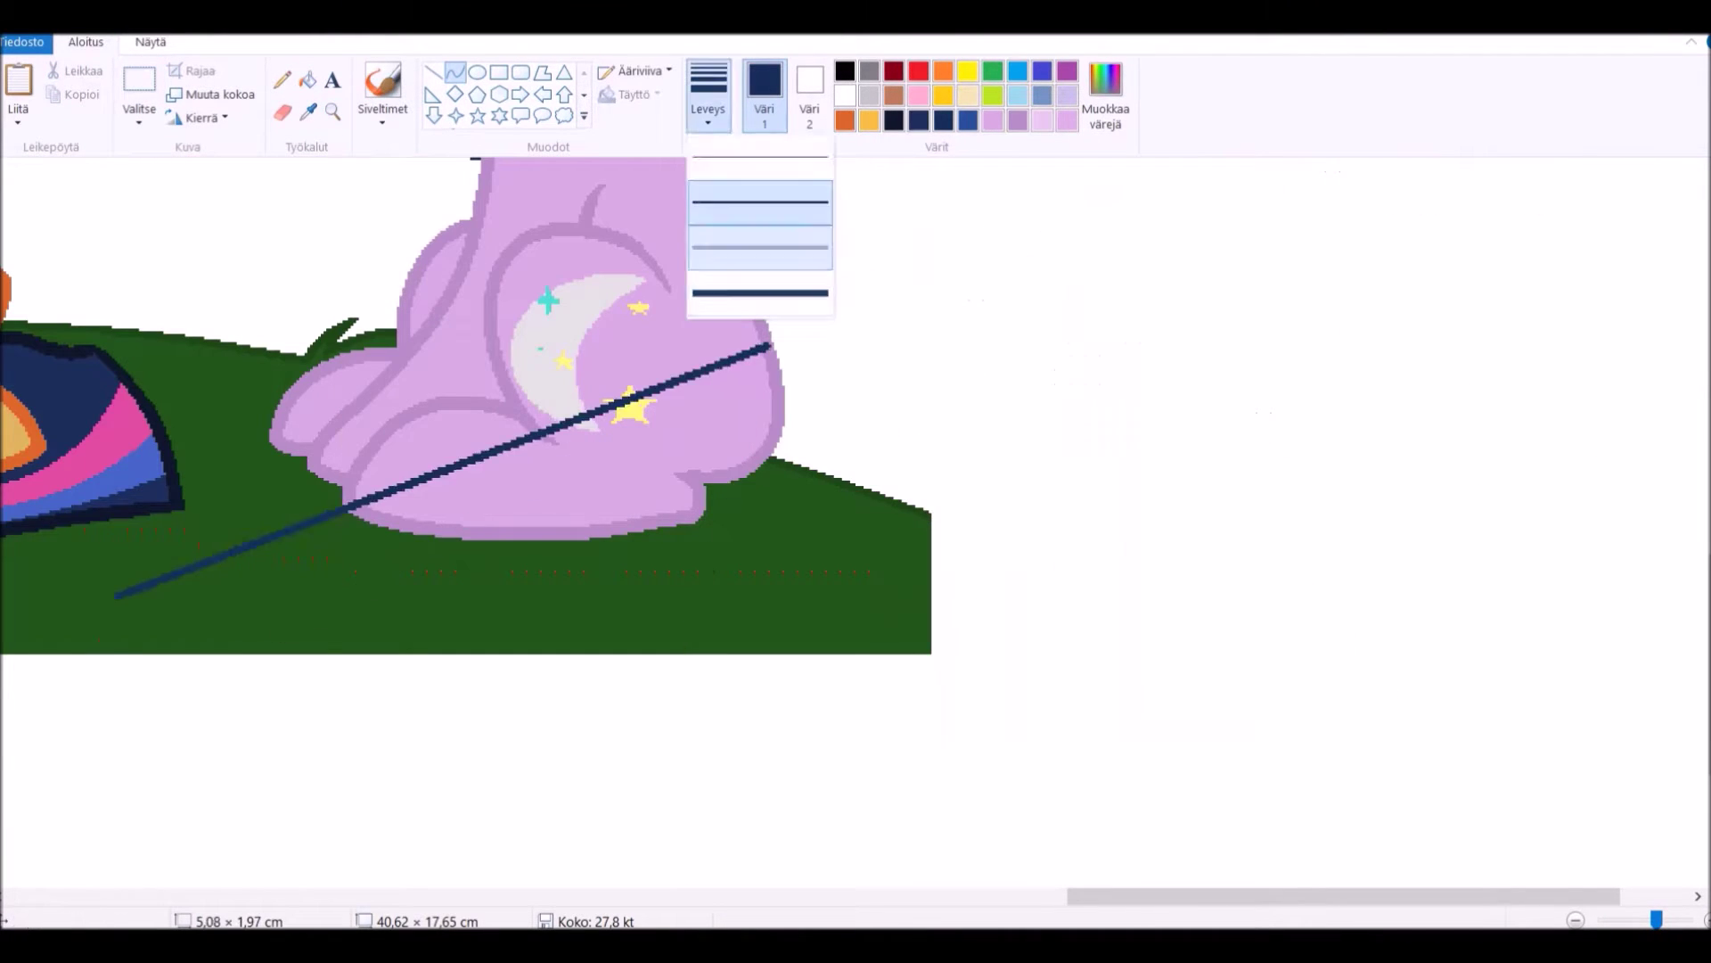
left_click_drag(401, 552, 312, 695)
left_click_drag(624, 428, 998, 294)
left_click_drag(51, 484, 780, 377)
left_click_drag(402, 428, 499, 321)
left_click_drag(579, 401, 624, 338)
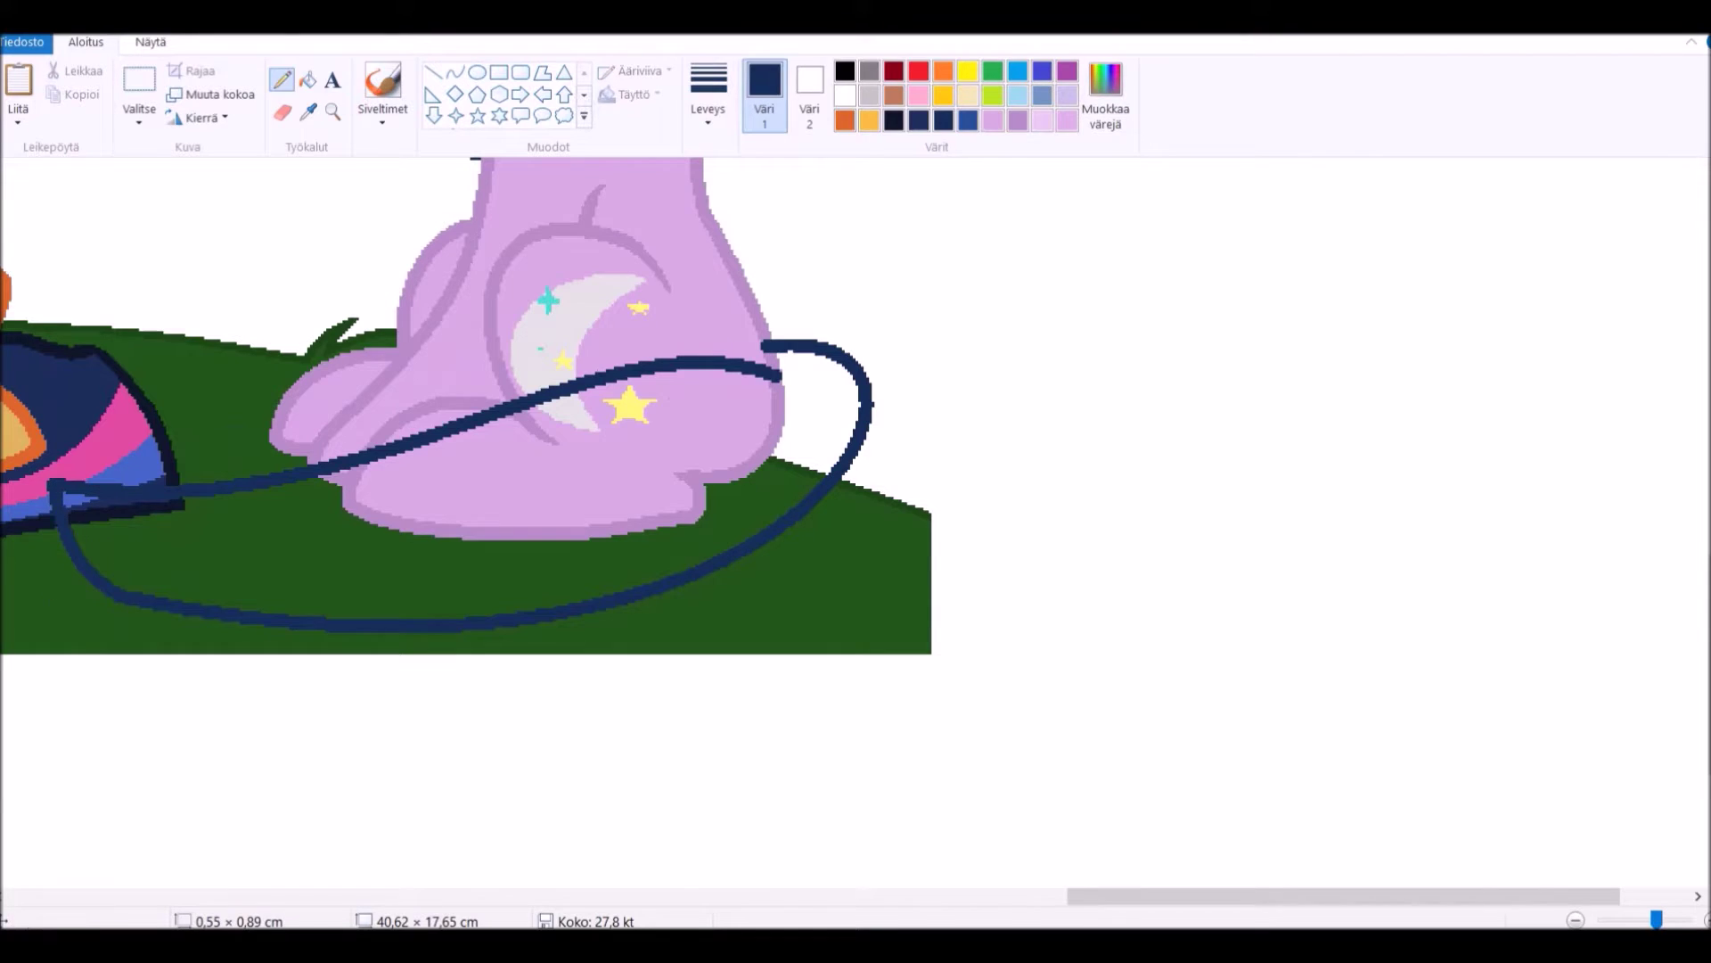
left_click(357, 575)
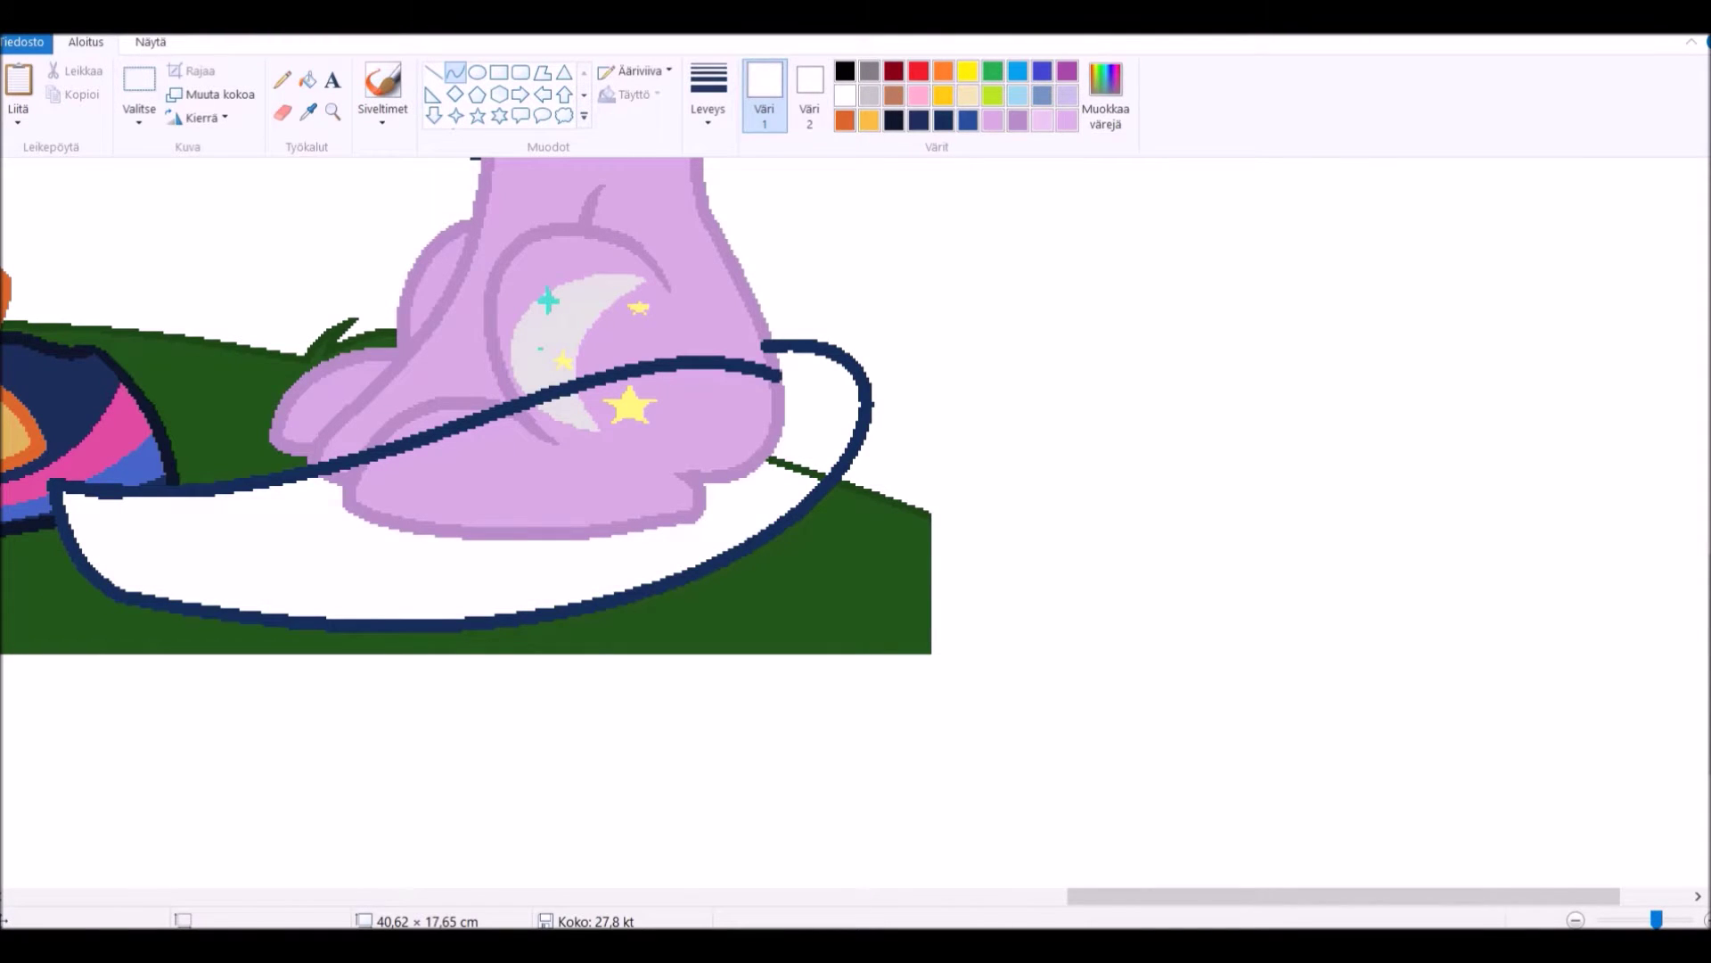
Redraw the lower front edge of the tail with a red curve.
left_click(918, 70)
left_click_drag(116, 616, 486, 622)
left_click_drag(303, 621, 303, 630)
Fill the old outline remnant and the haunch, hoof and white areas inside the tail with dark green.
left_click(268, 613)
left_click(577, 487)
left_click(548, 419)
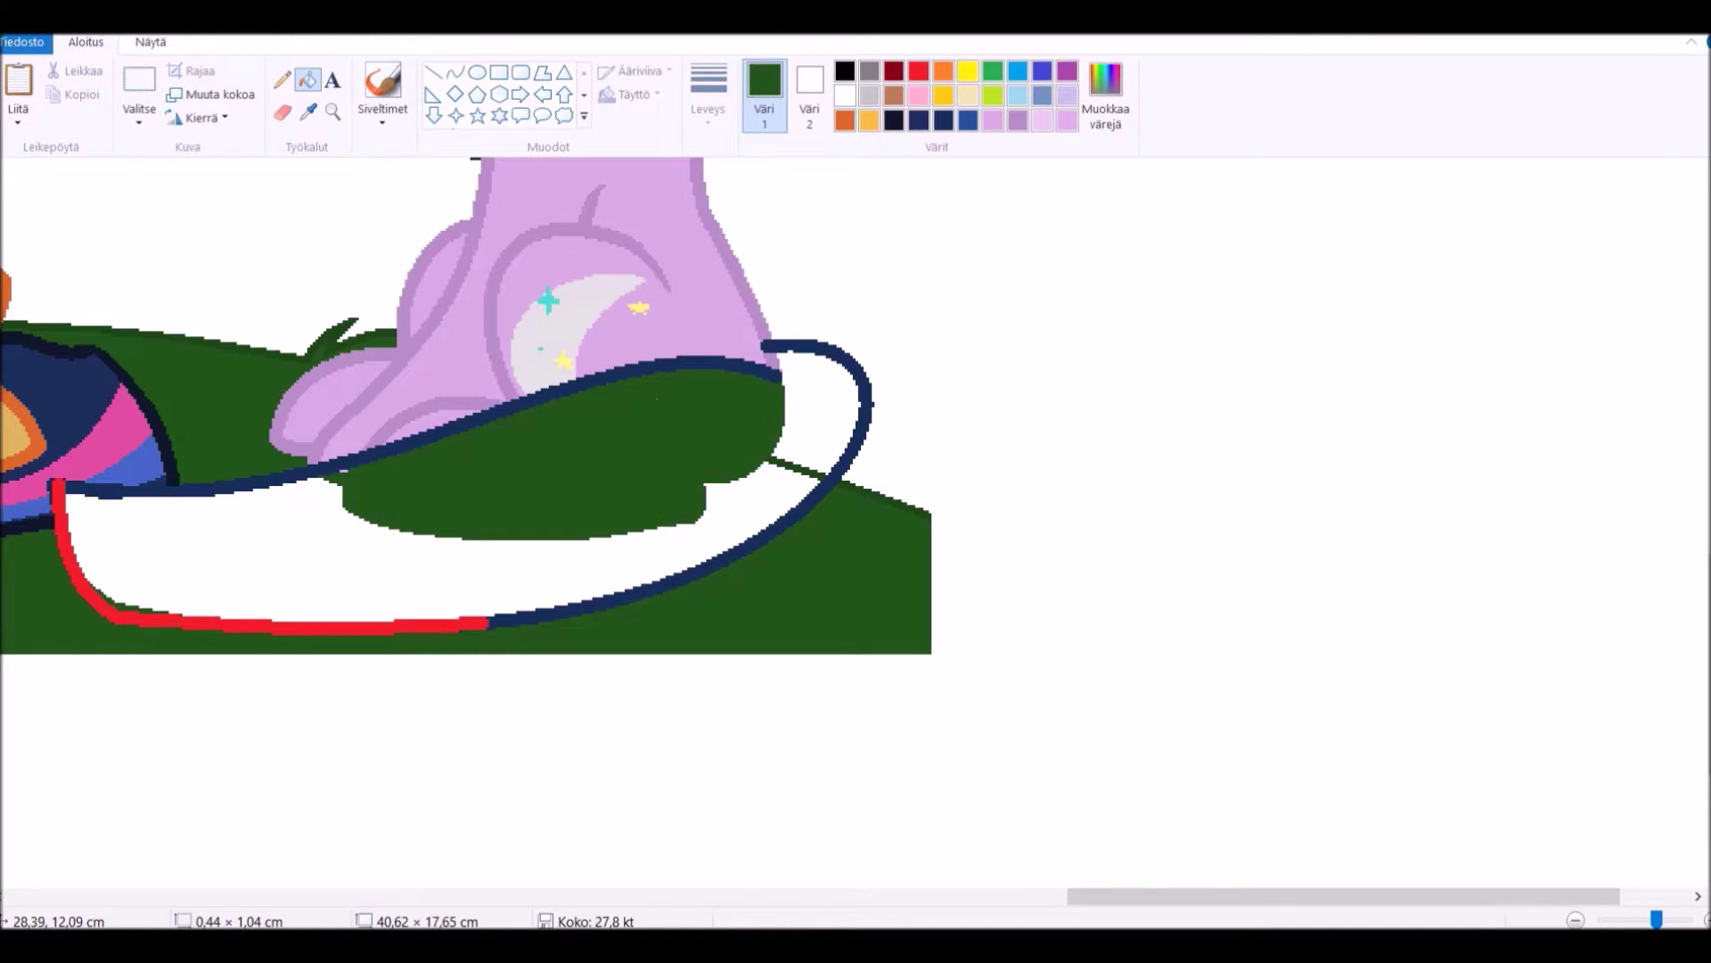
left_click(446, 571)
left_click(824, 419)
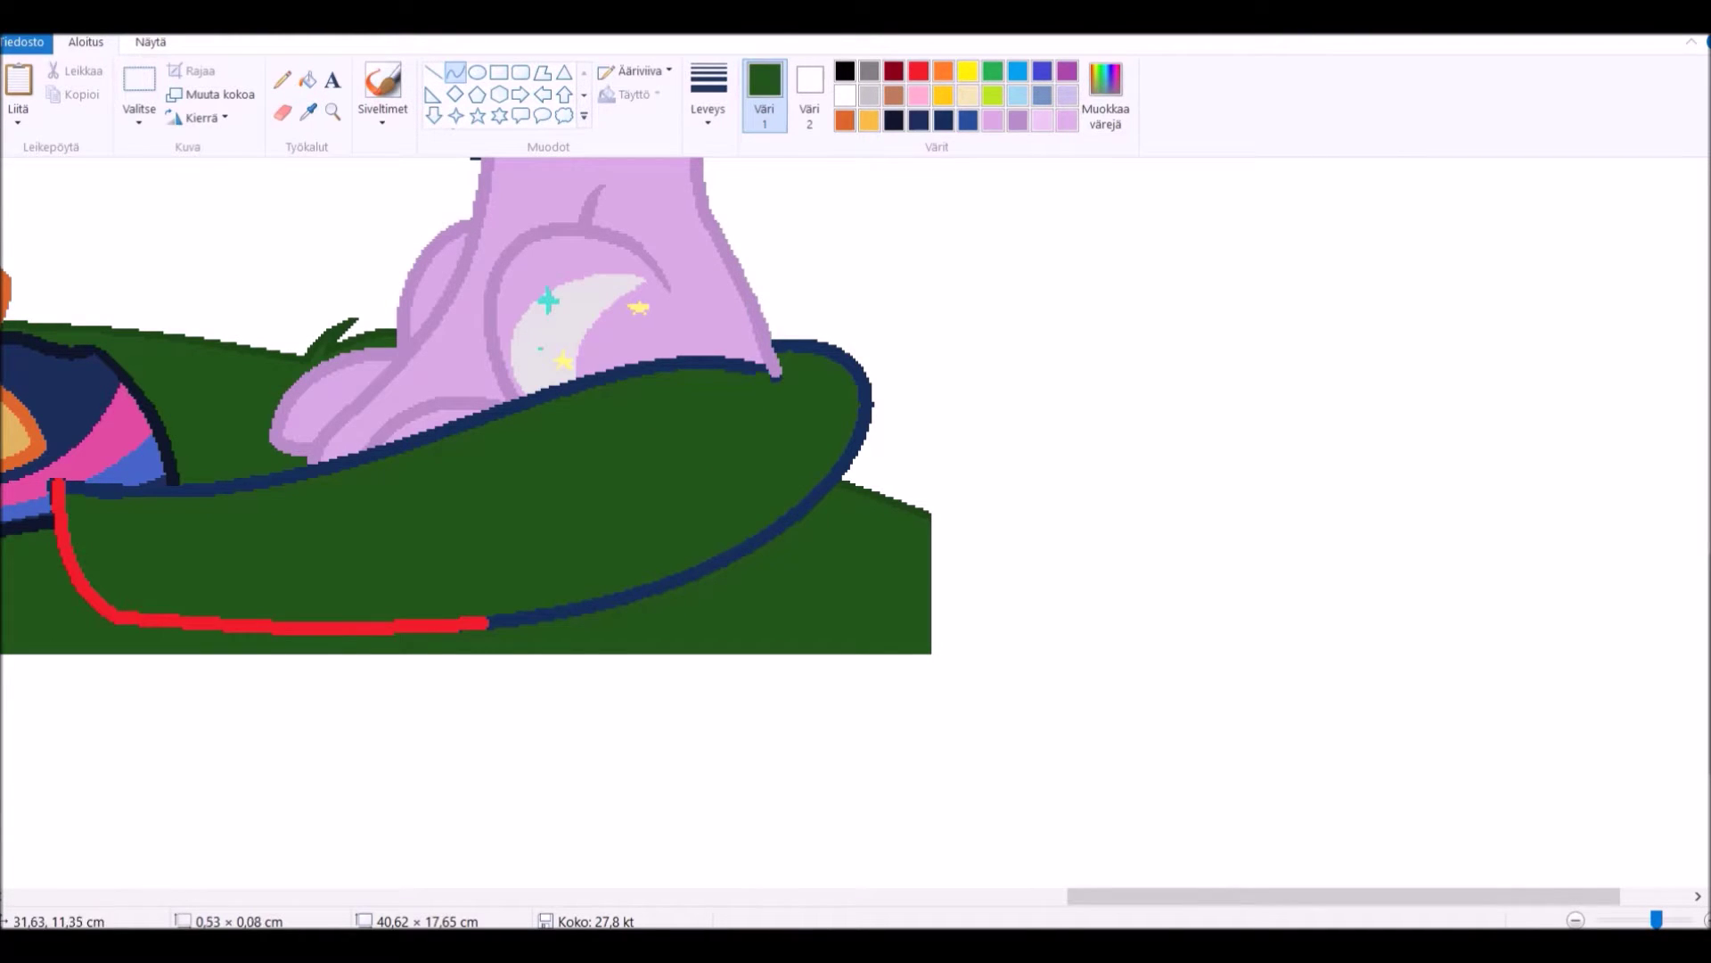
Recolour the tail's red edge dark navy and fill the whole inside of the tail with white.
left_click(308, 79)
left_click(918, 120)
left_click(268, 624)
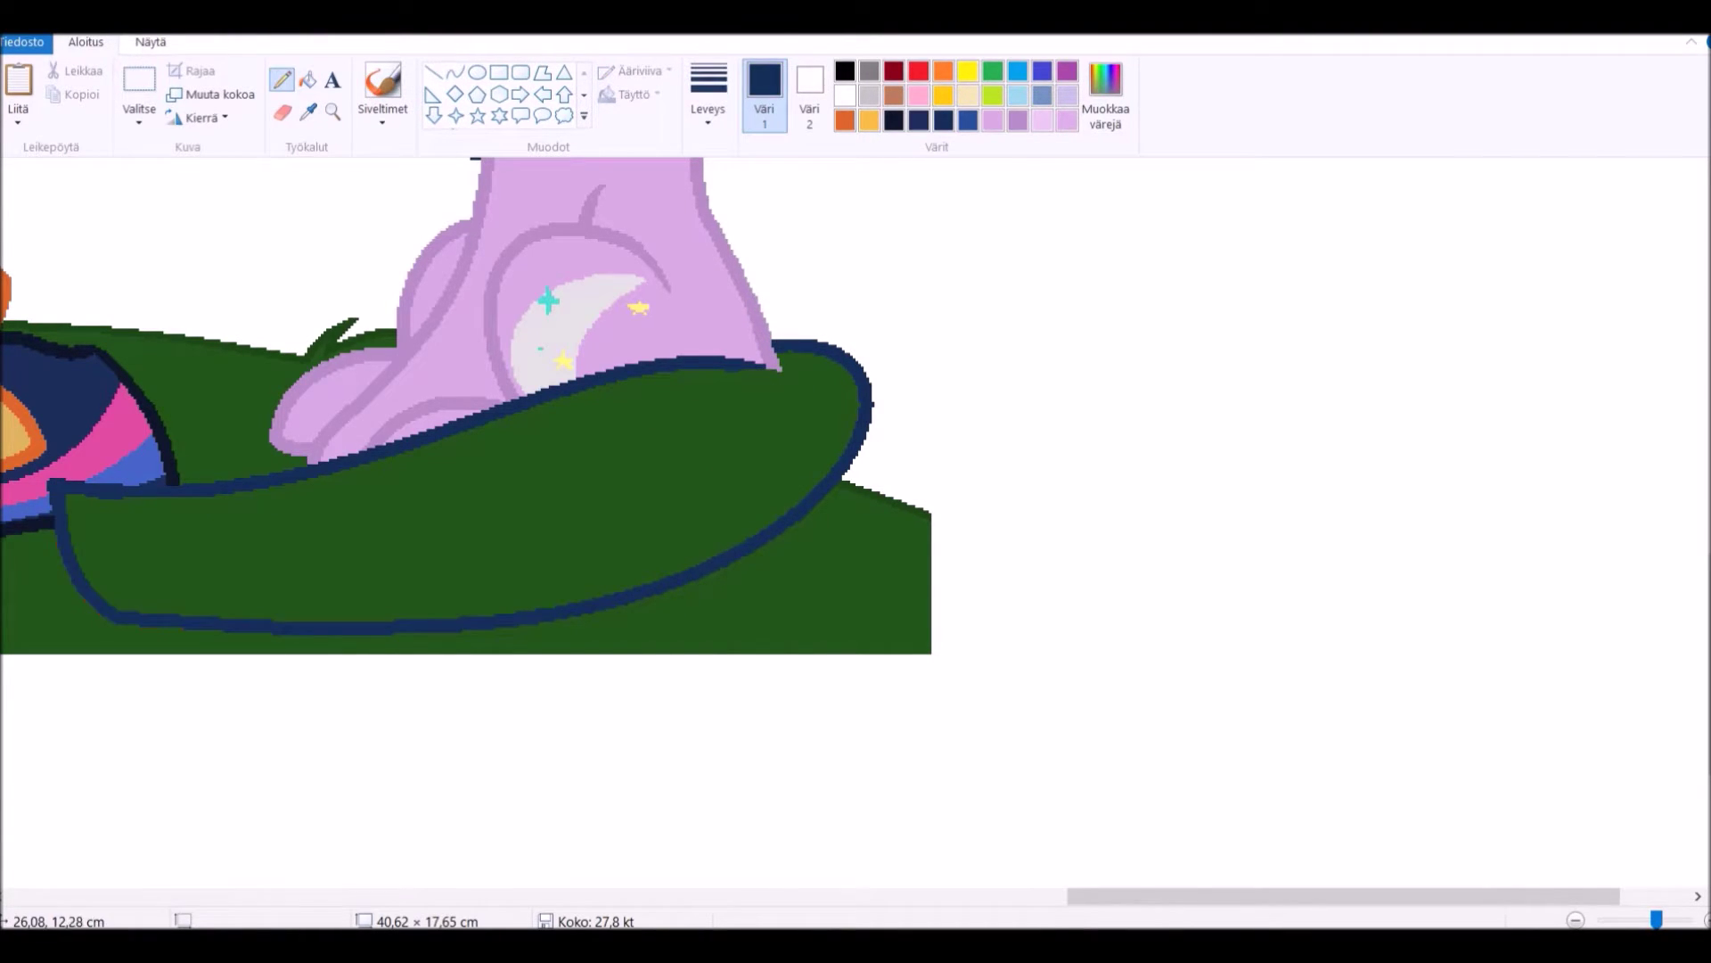
left_click(307, 79)
left_click(845, 96)
left_click(445, 543)
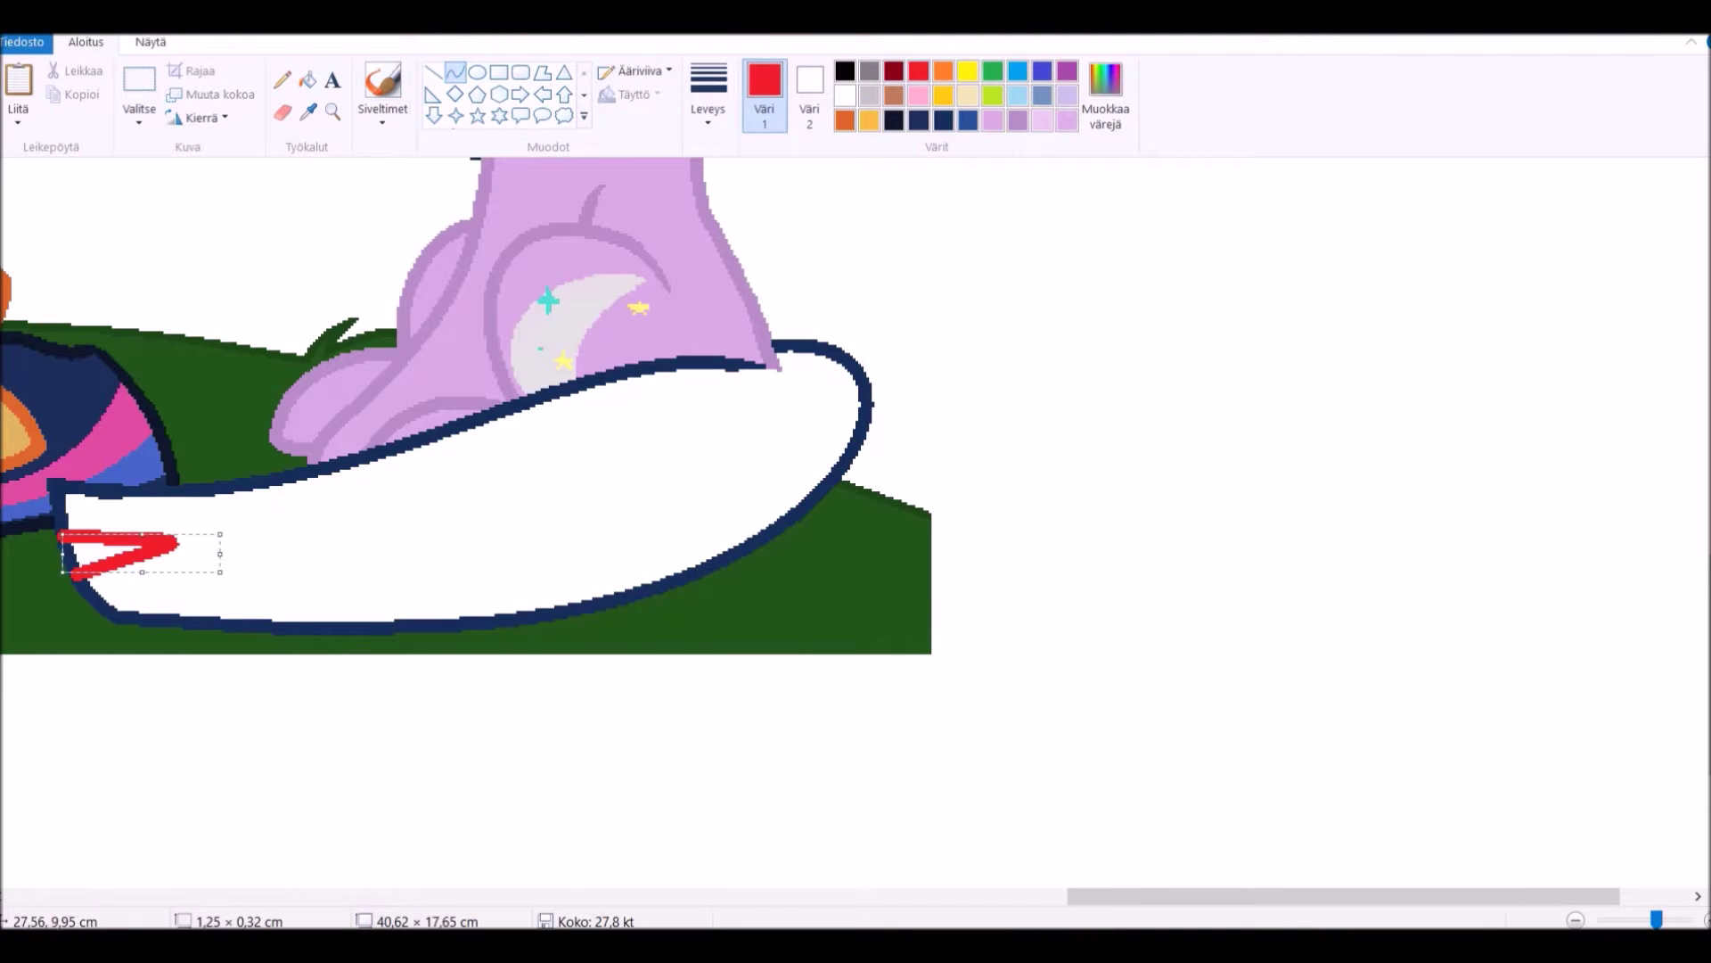
Shape a pointed notch in the tail's tip with a green gap and dark navy edges, undoing the extra curve at its inner point.
scroll(856, 401, "up", 1)
left_click(455, 71)
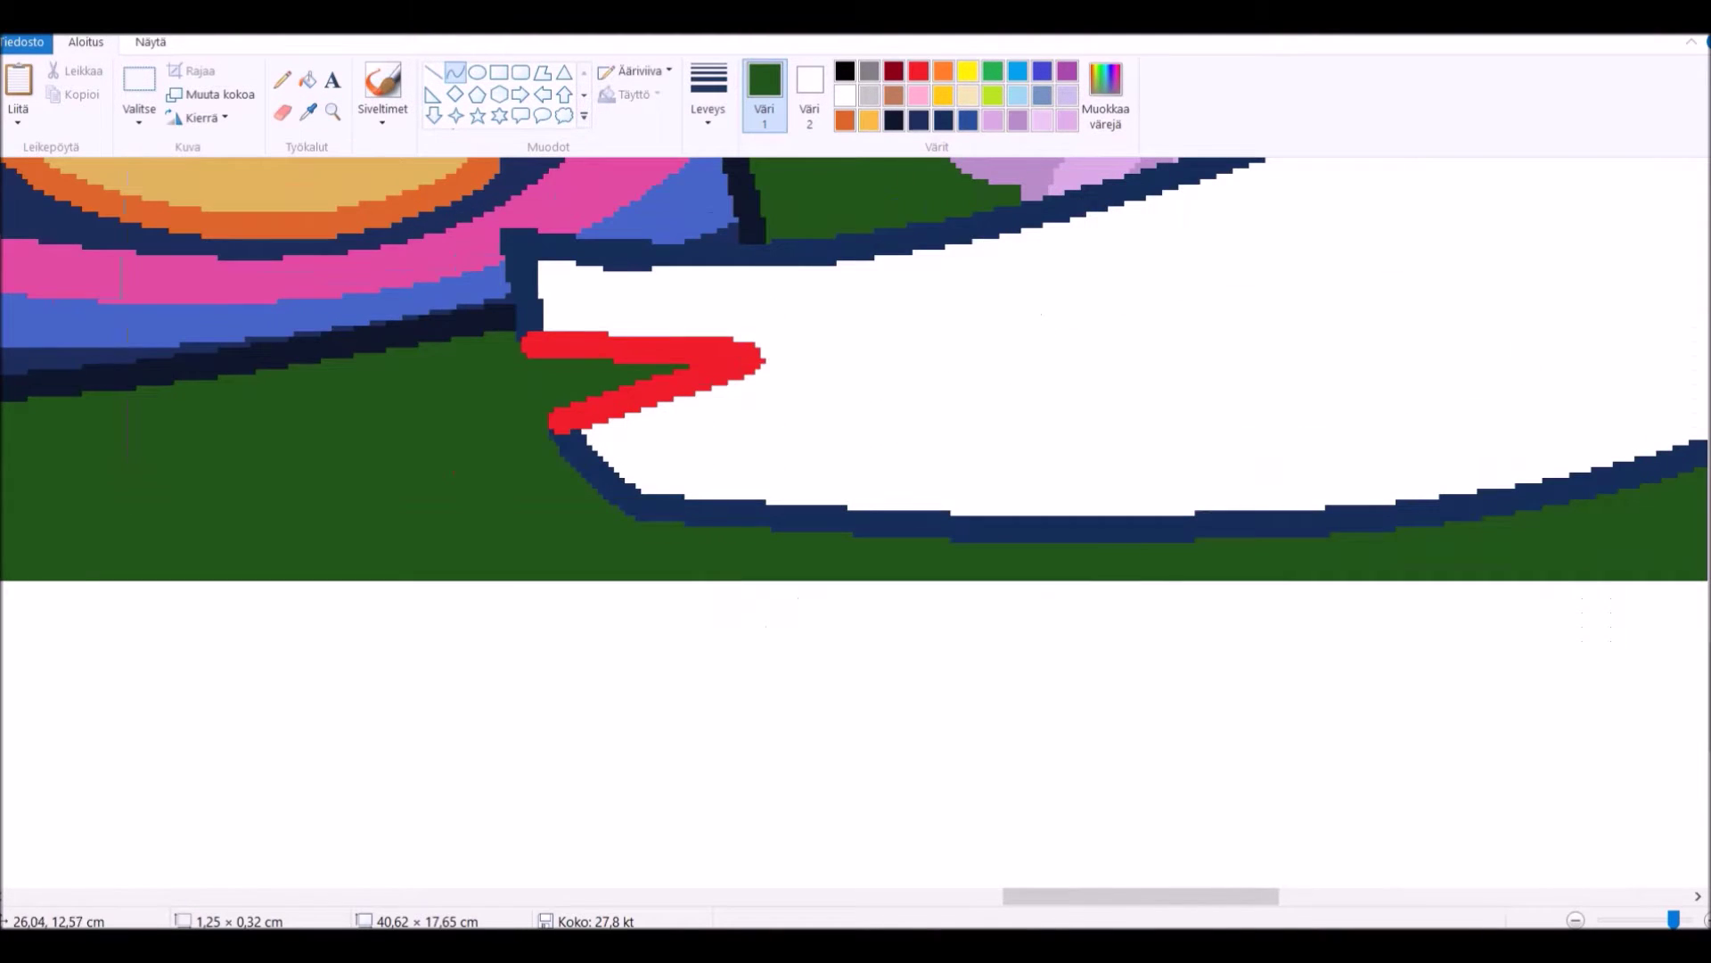
left_click(307, 80)
left_click(918, 120)
left_click(669, 352)
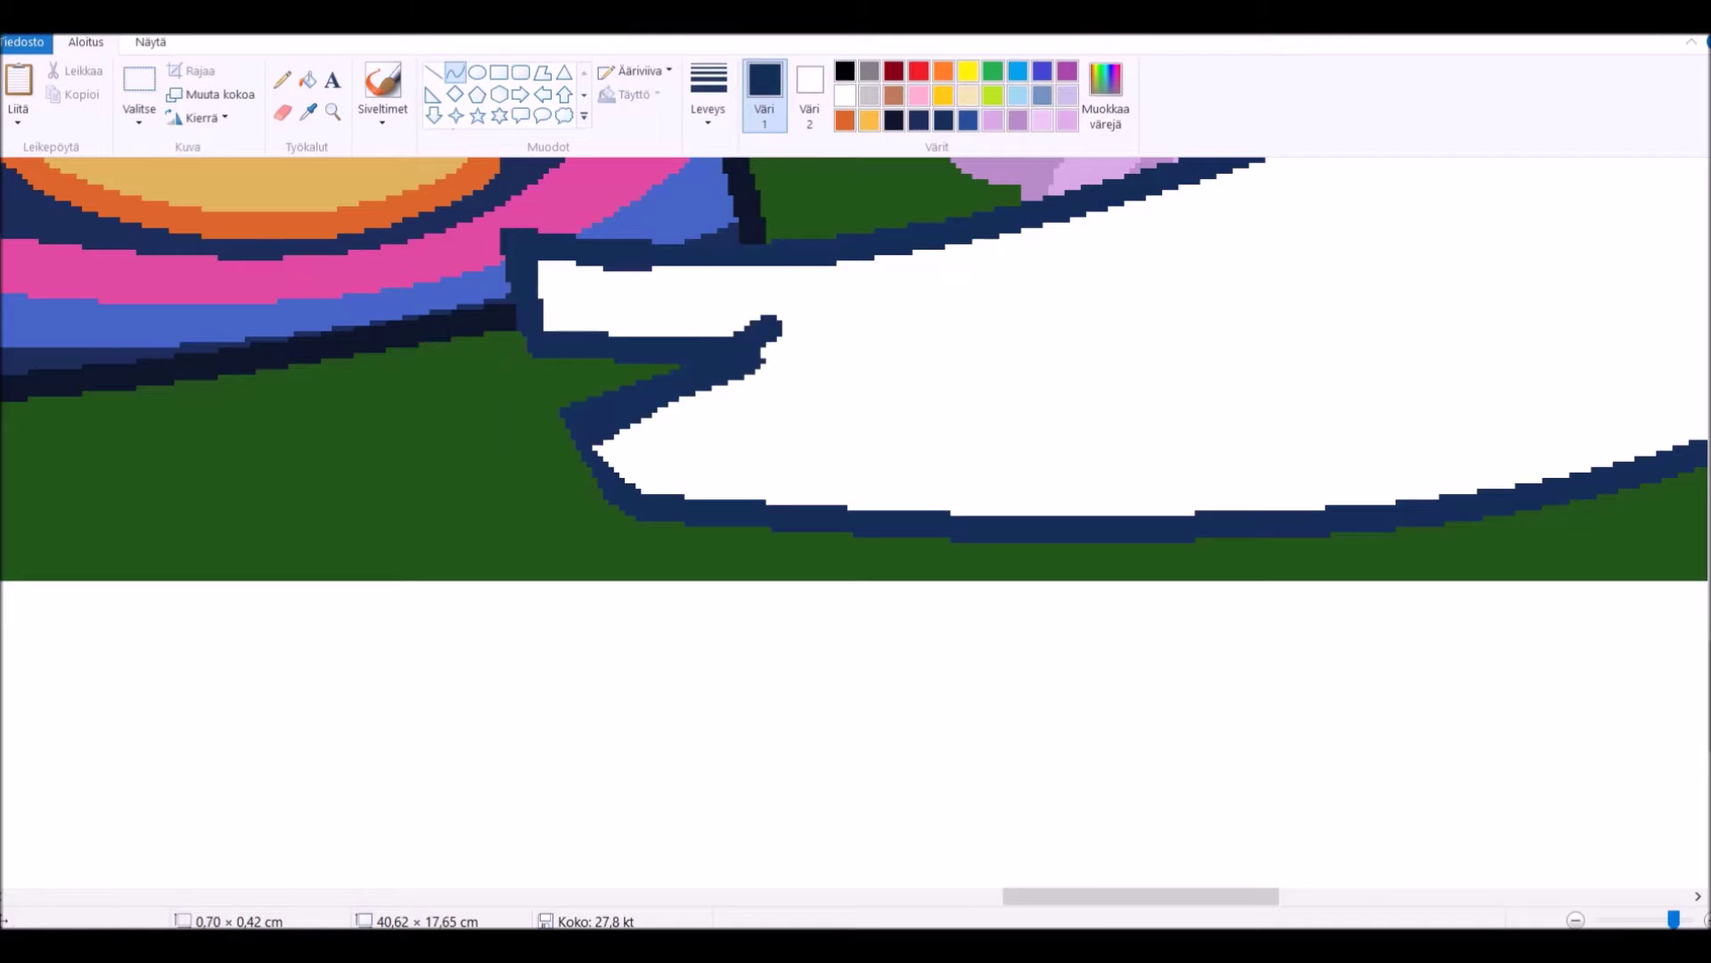
key("ctrl+z")
left_click(845, 95)
scroll(855, 535, "down", 3)
scroll(1221, 695, "up", 3)
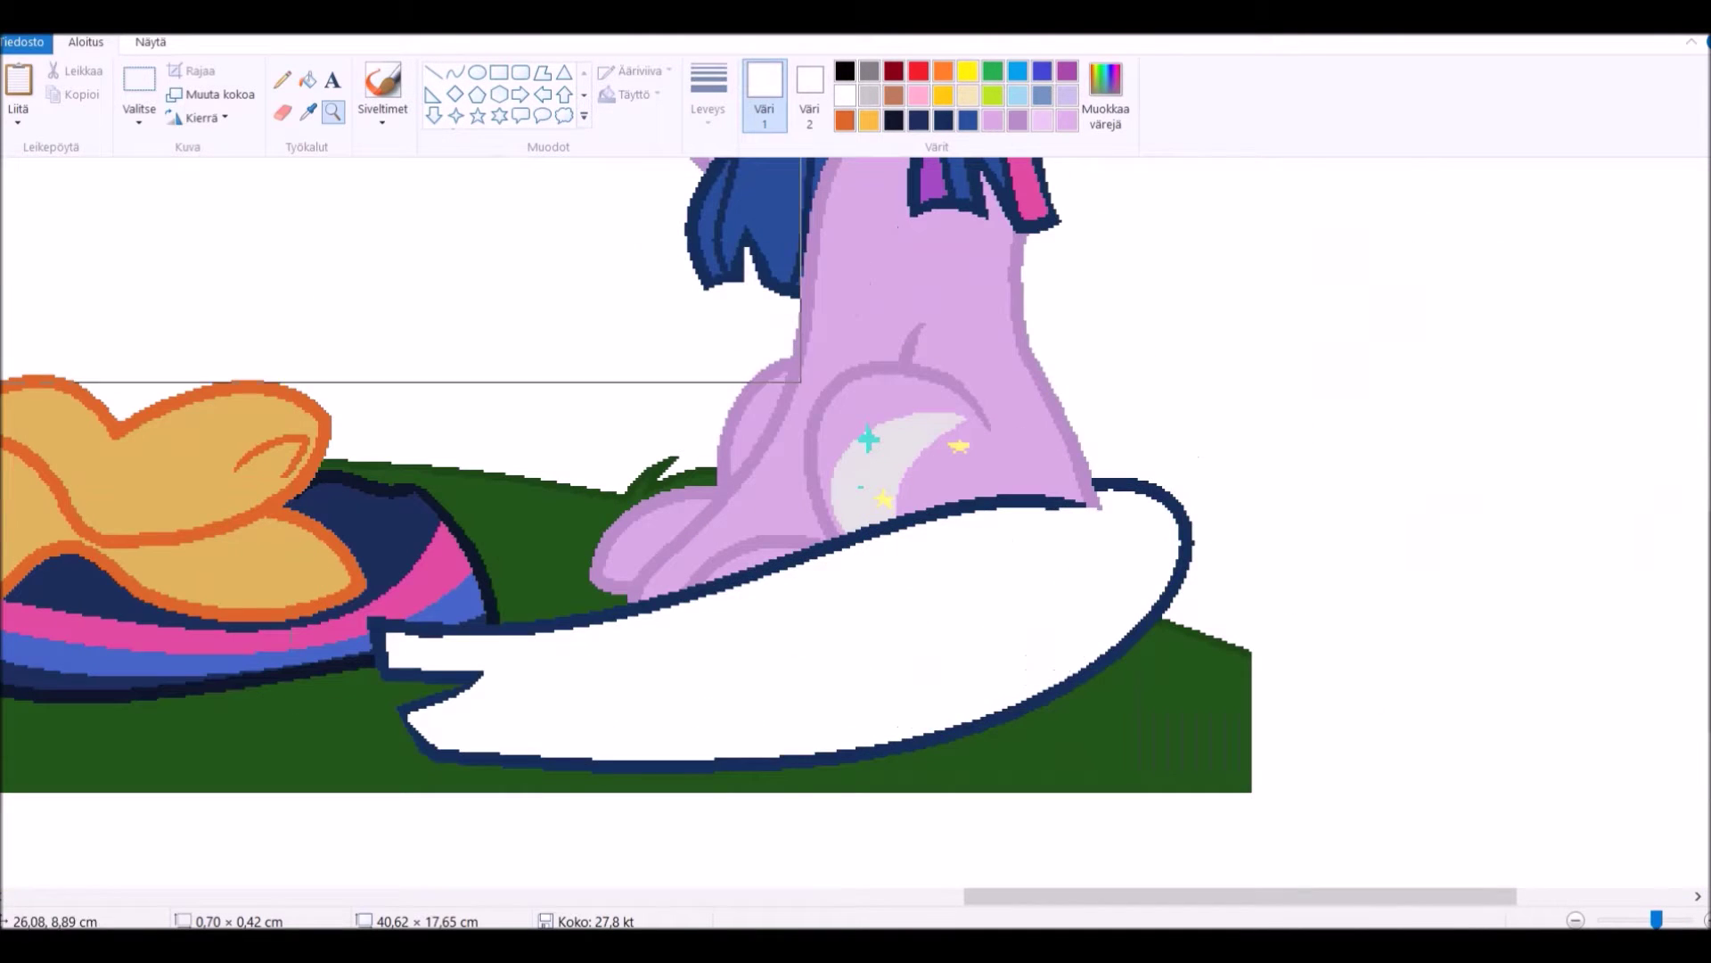
Fill the white tail with the dark blue sampled from the mane.
left_click(308, 112)
left_click(731, 241)
left_click(803, 678)
Fill the front mane lock's strand beside the neck with purple.
left_click(308, 111)
scroll(856, 521, "up", 5)
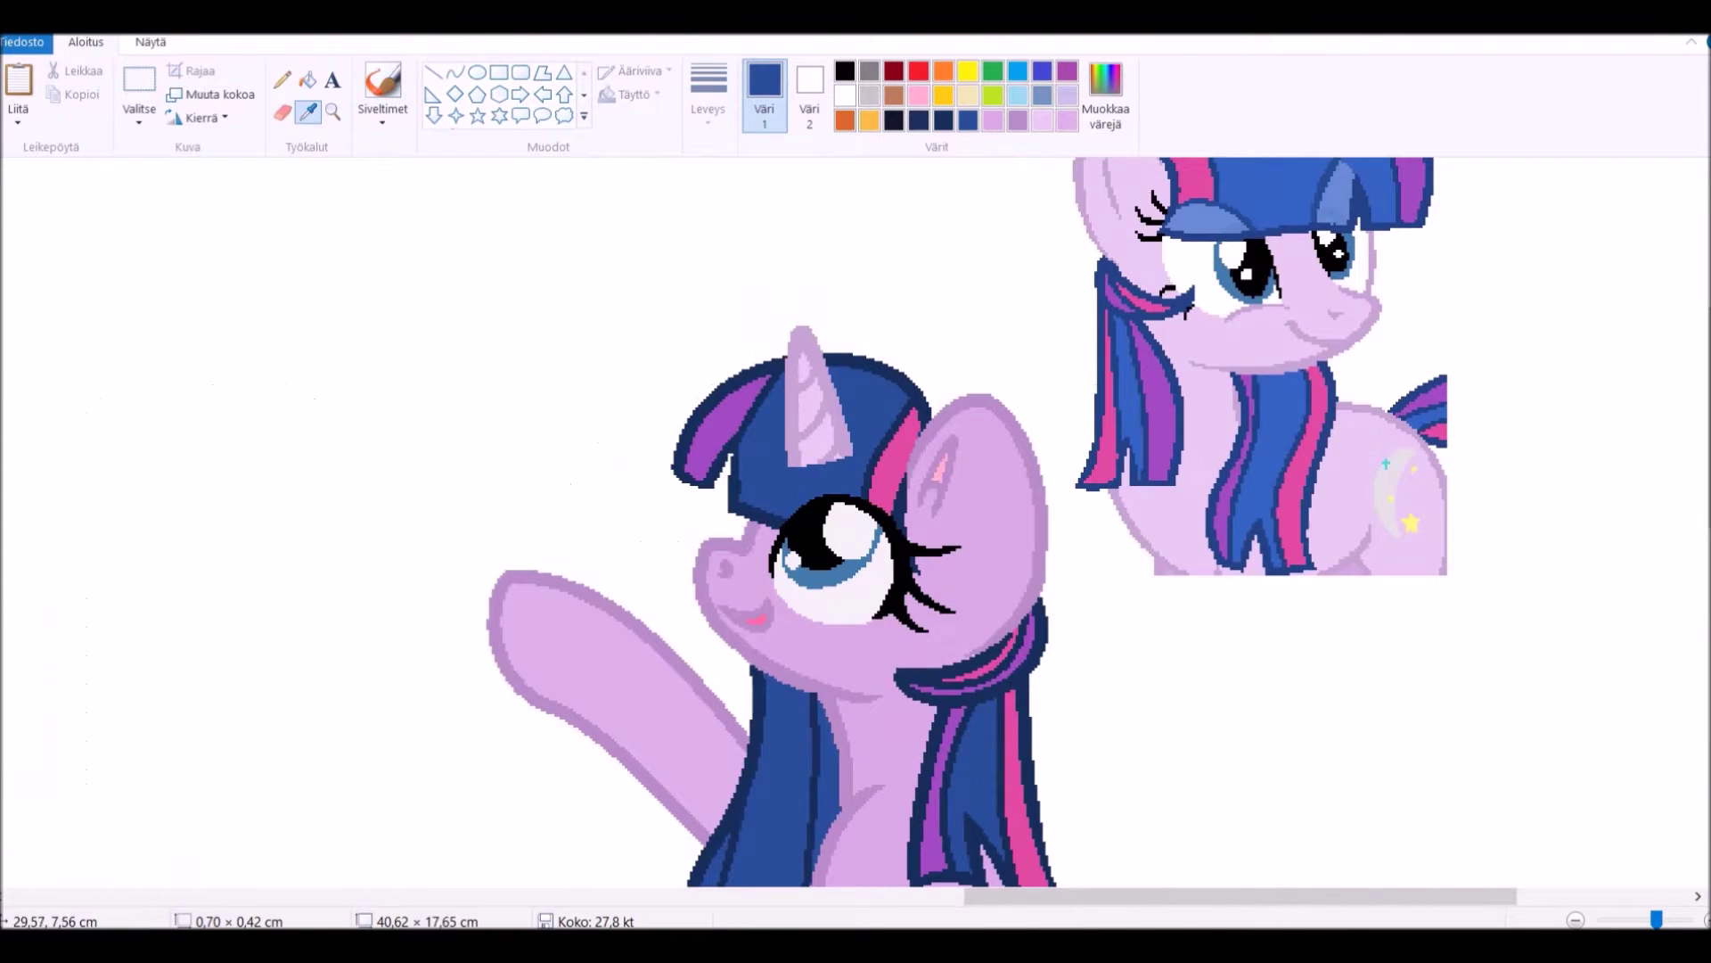
scroll(856, 521, "down", 3)
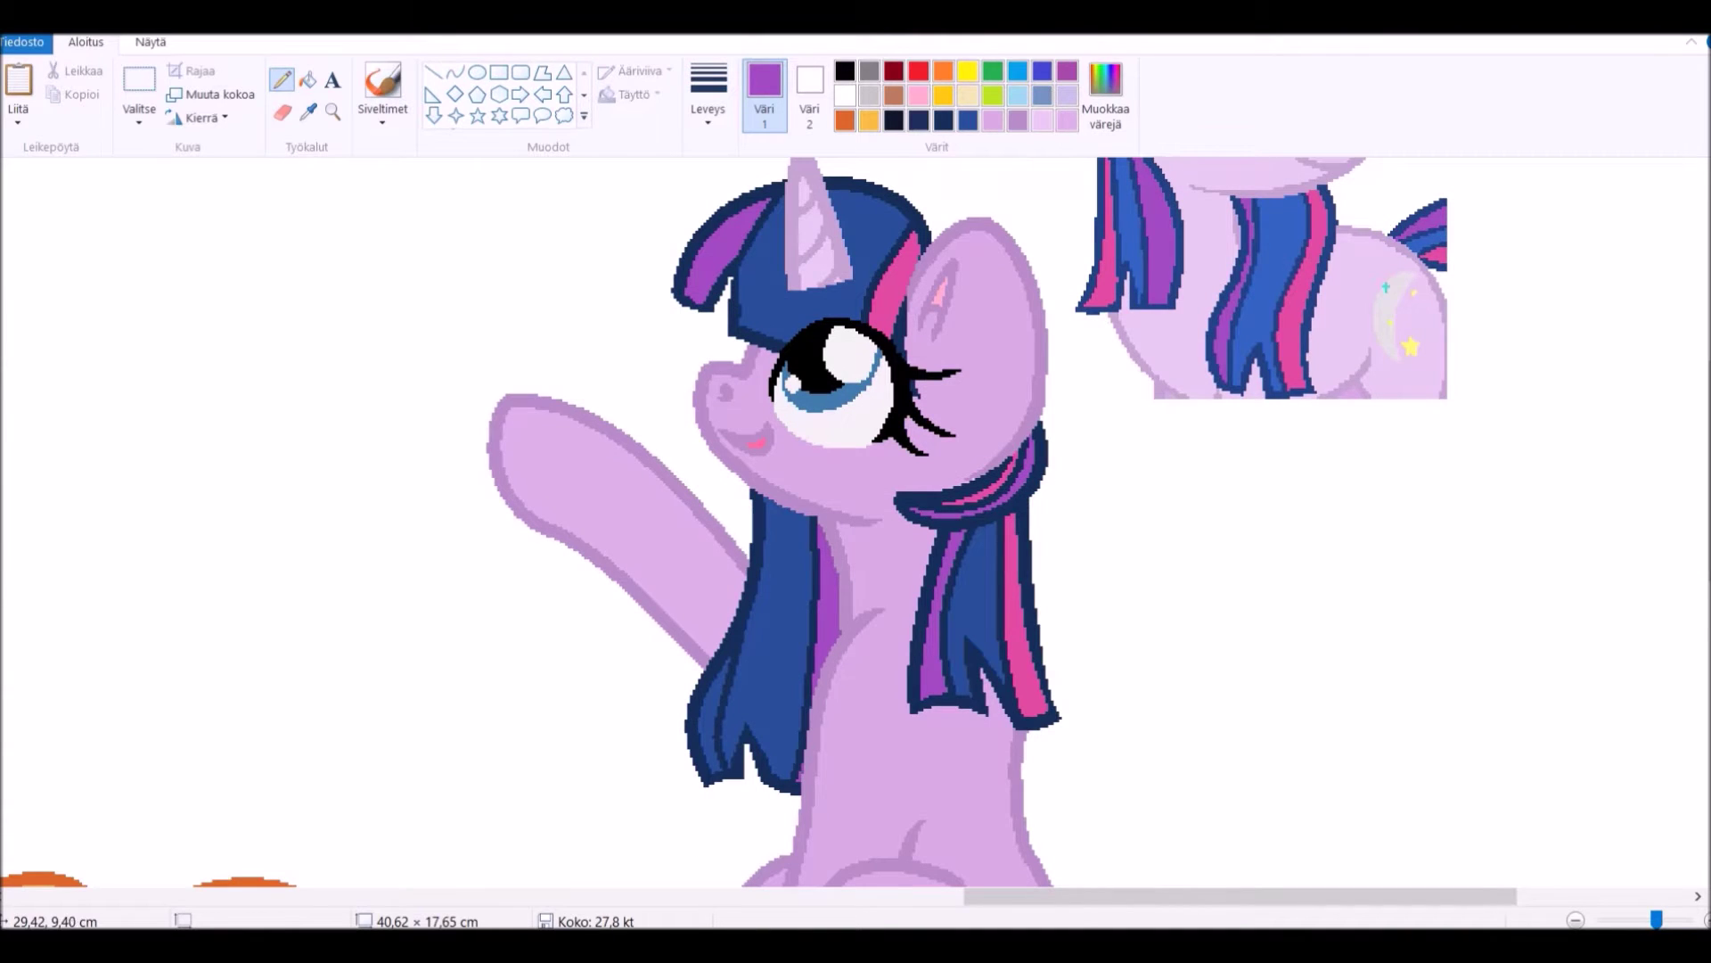
Draw a dark navy curve about 5.25 cm wide along the blue tail, from the notch to its upper edge at the rump.
scroll(856, 521, "down", 3)
left_click(333, 112)
left_click(1260, 624)
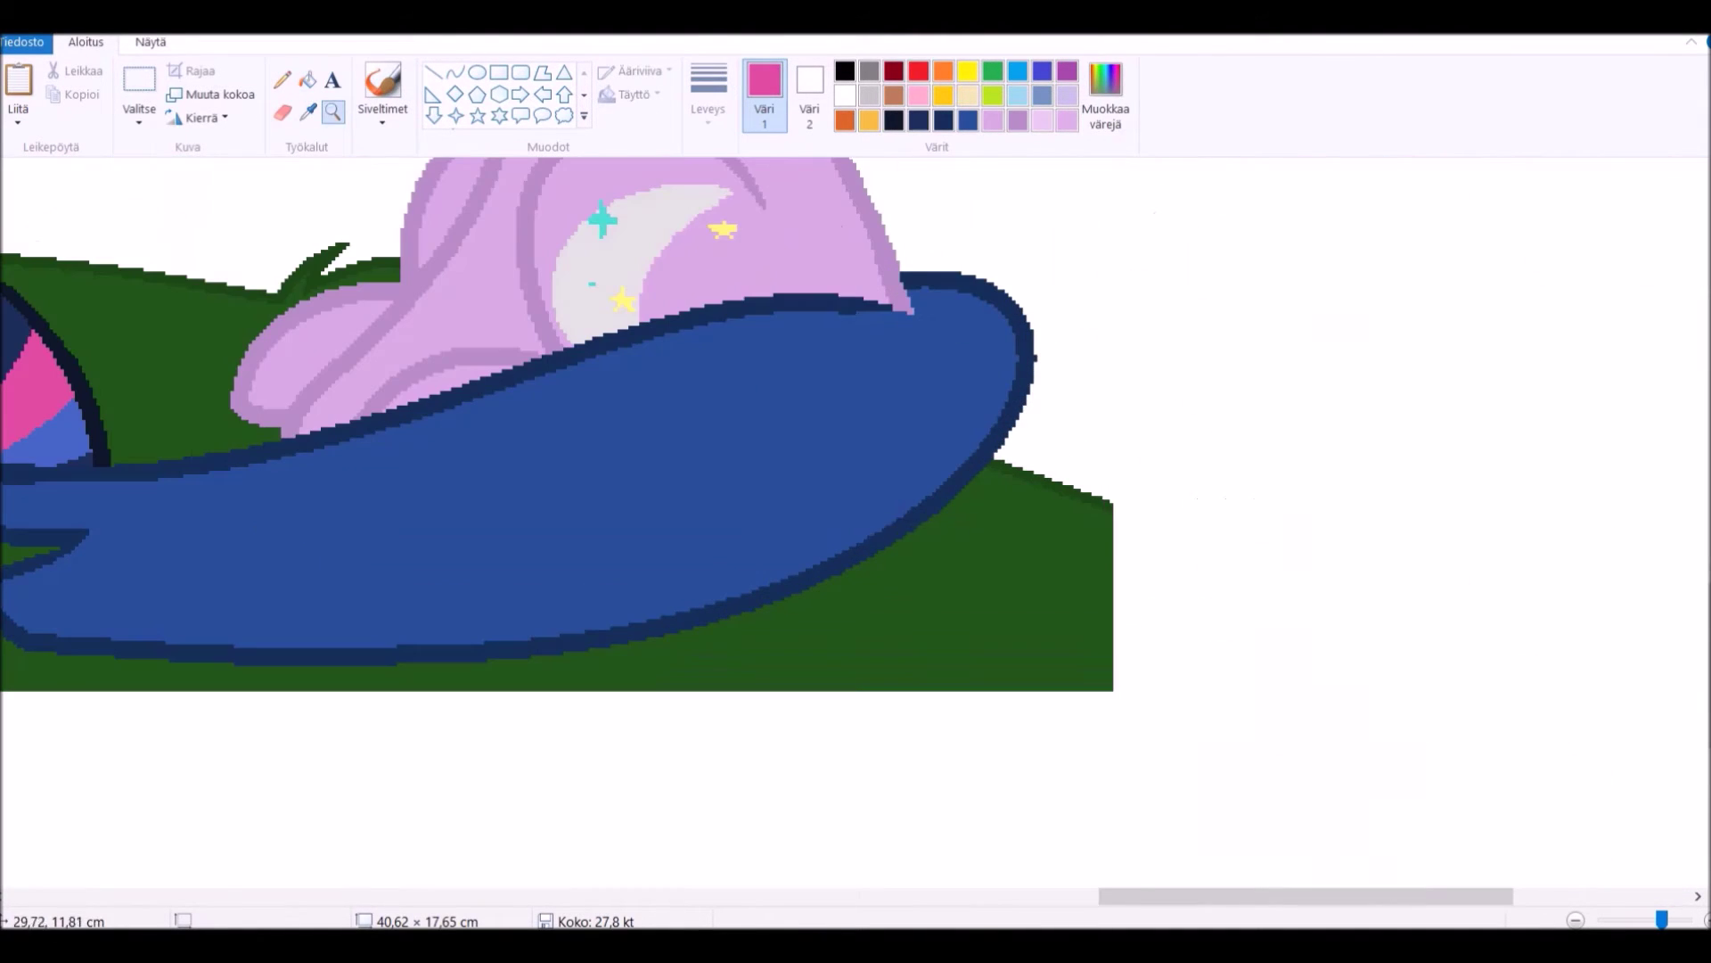
left_click(455, 72)
left_click_drag(5, 526, 825, 312)
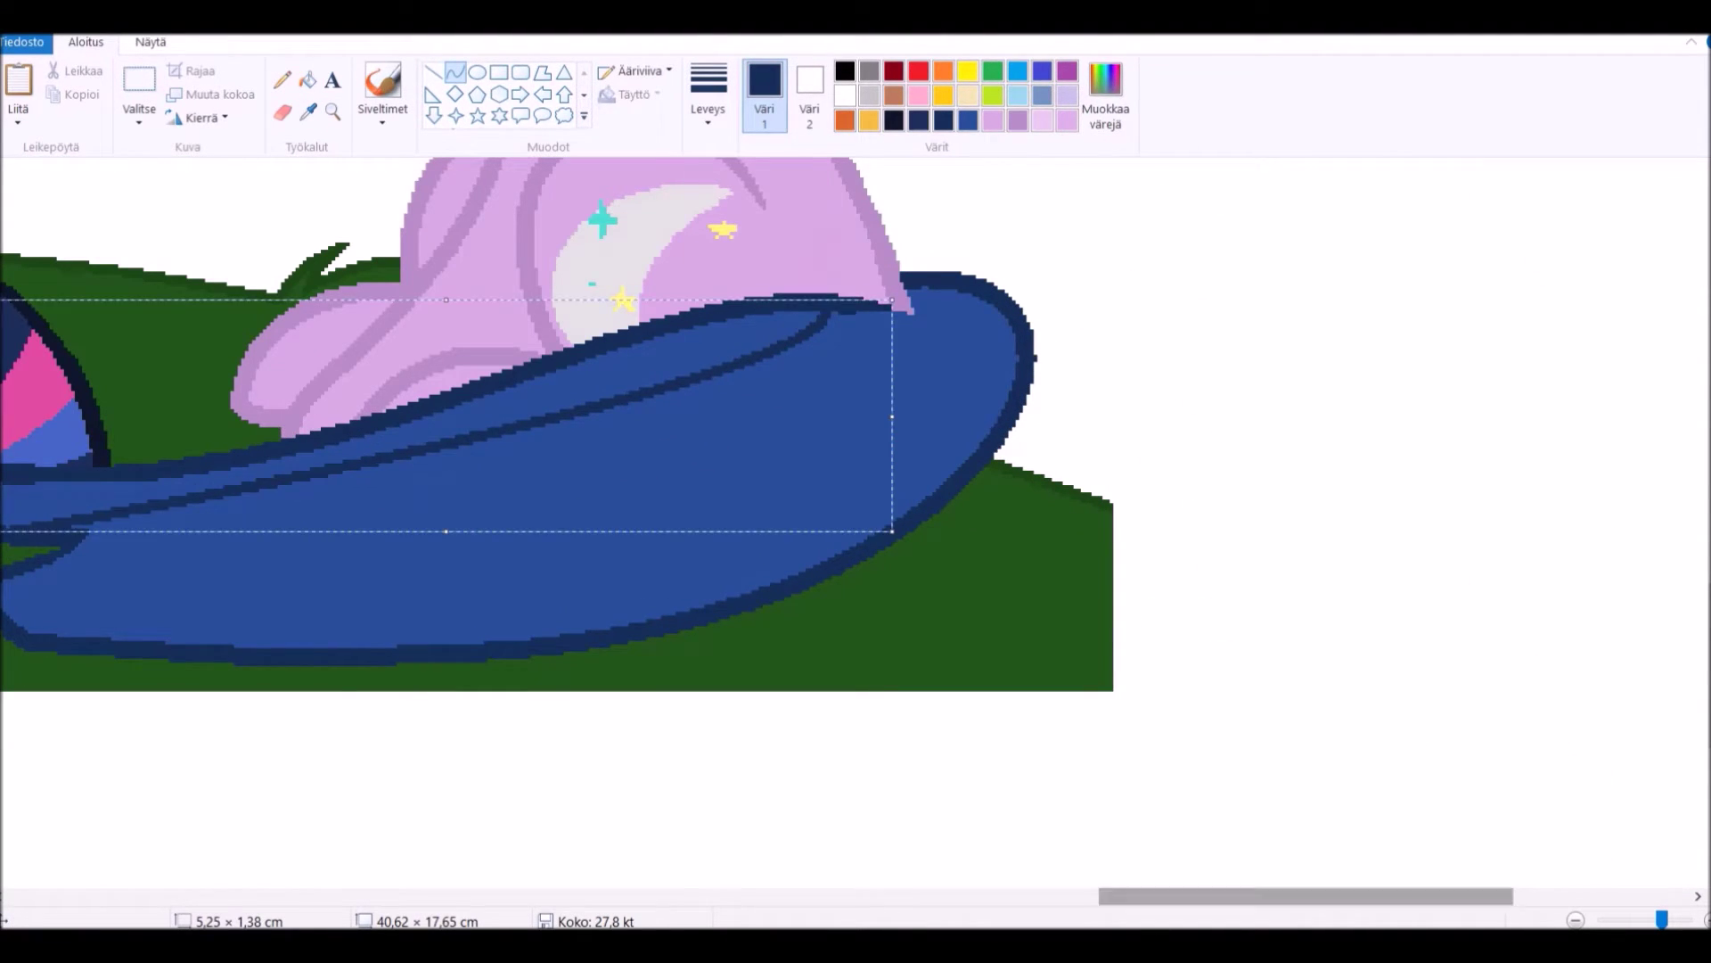
scroll(856, 522, "left", 3)
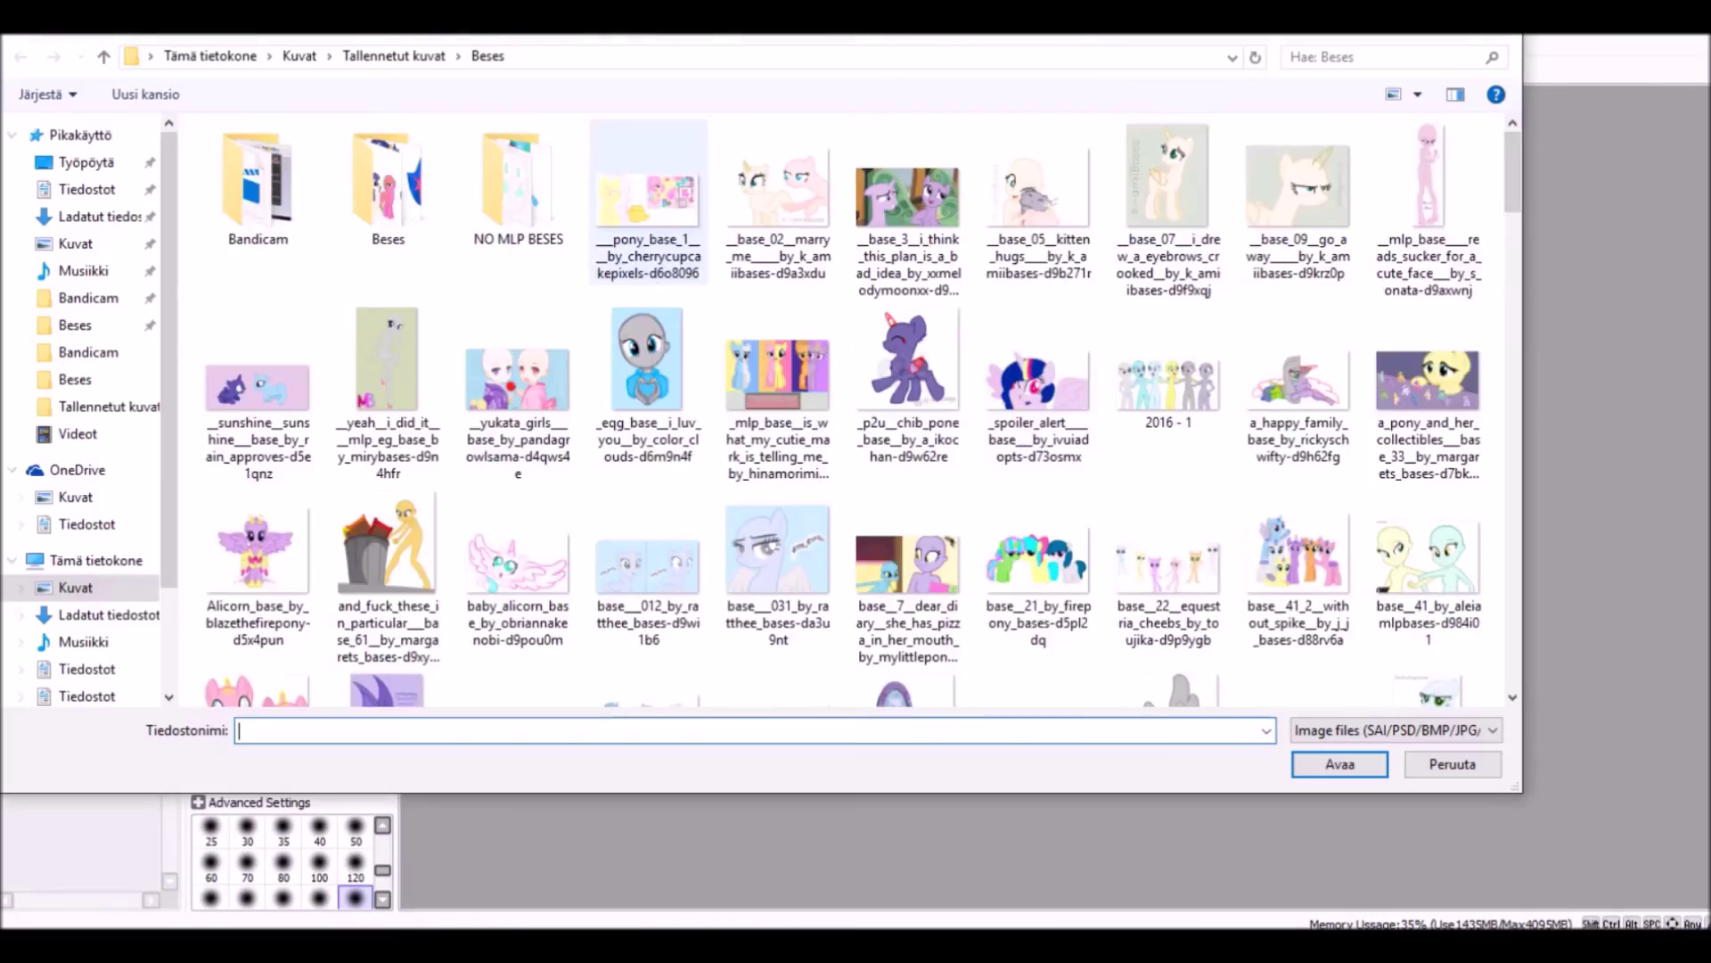
Look through the Beses and Tallennetut kuvat folders for the base_86 stargazing picture.
scroll(847, 410, "down", 10)
scroll(846, 410, "up", 15)
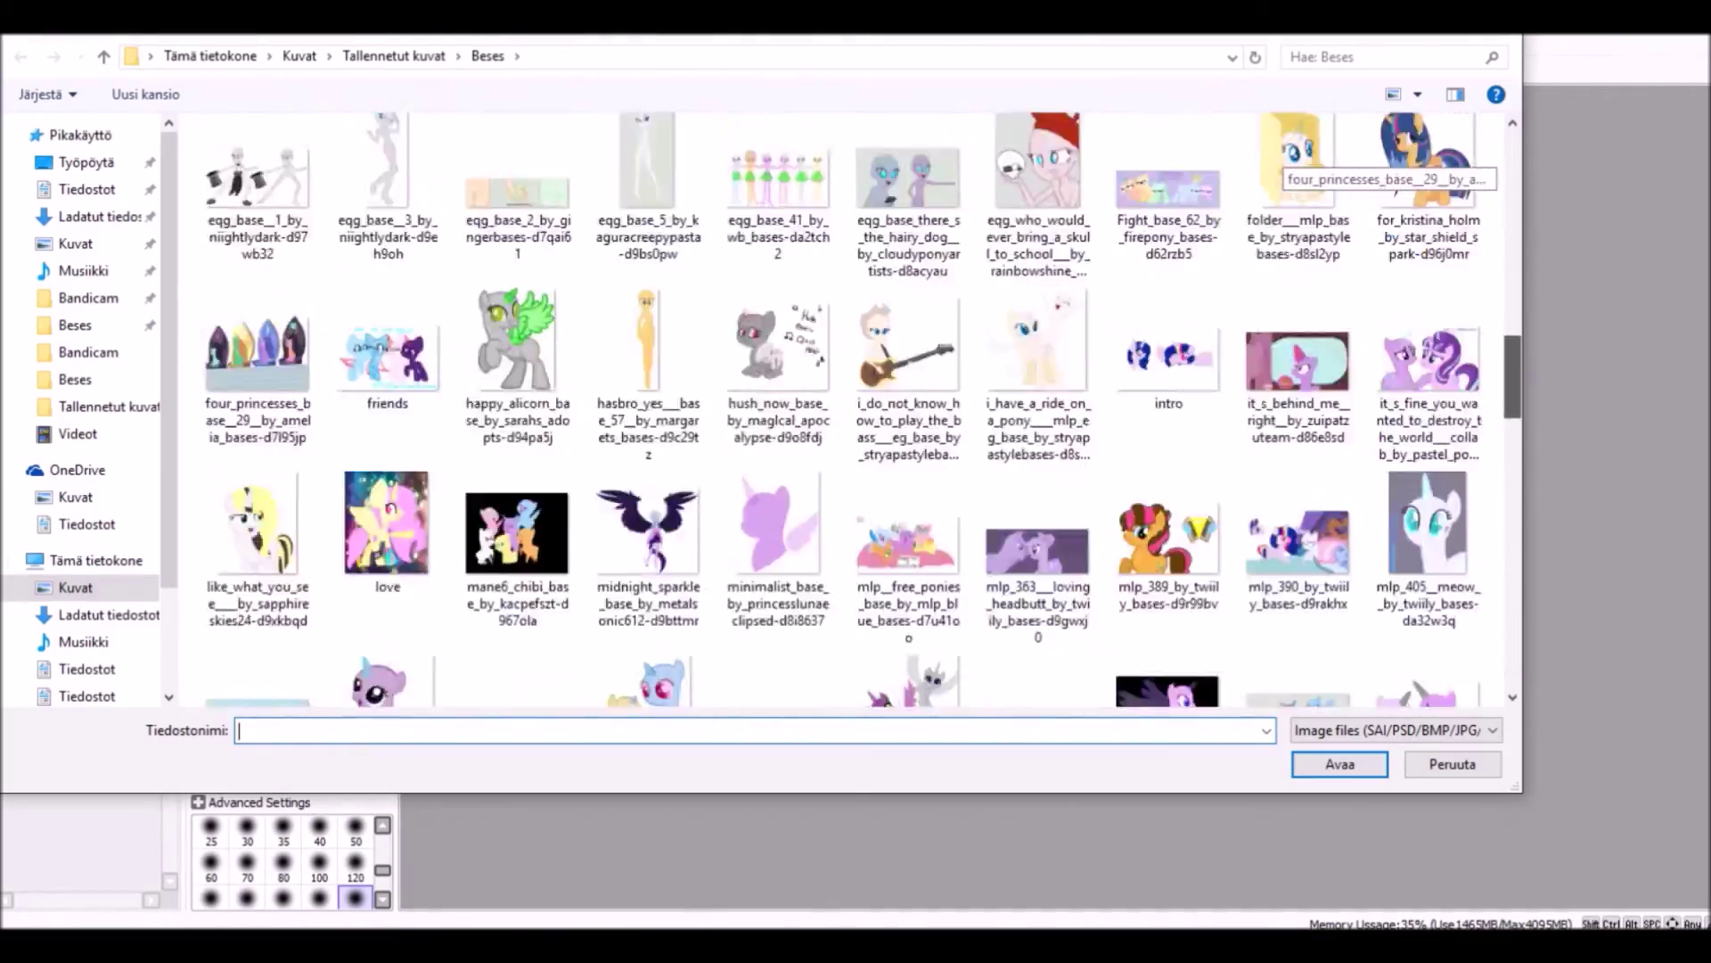
scroll(847, 410, "down", 5)
left_click(109, 407)
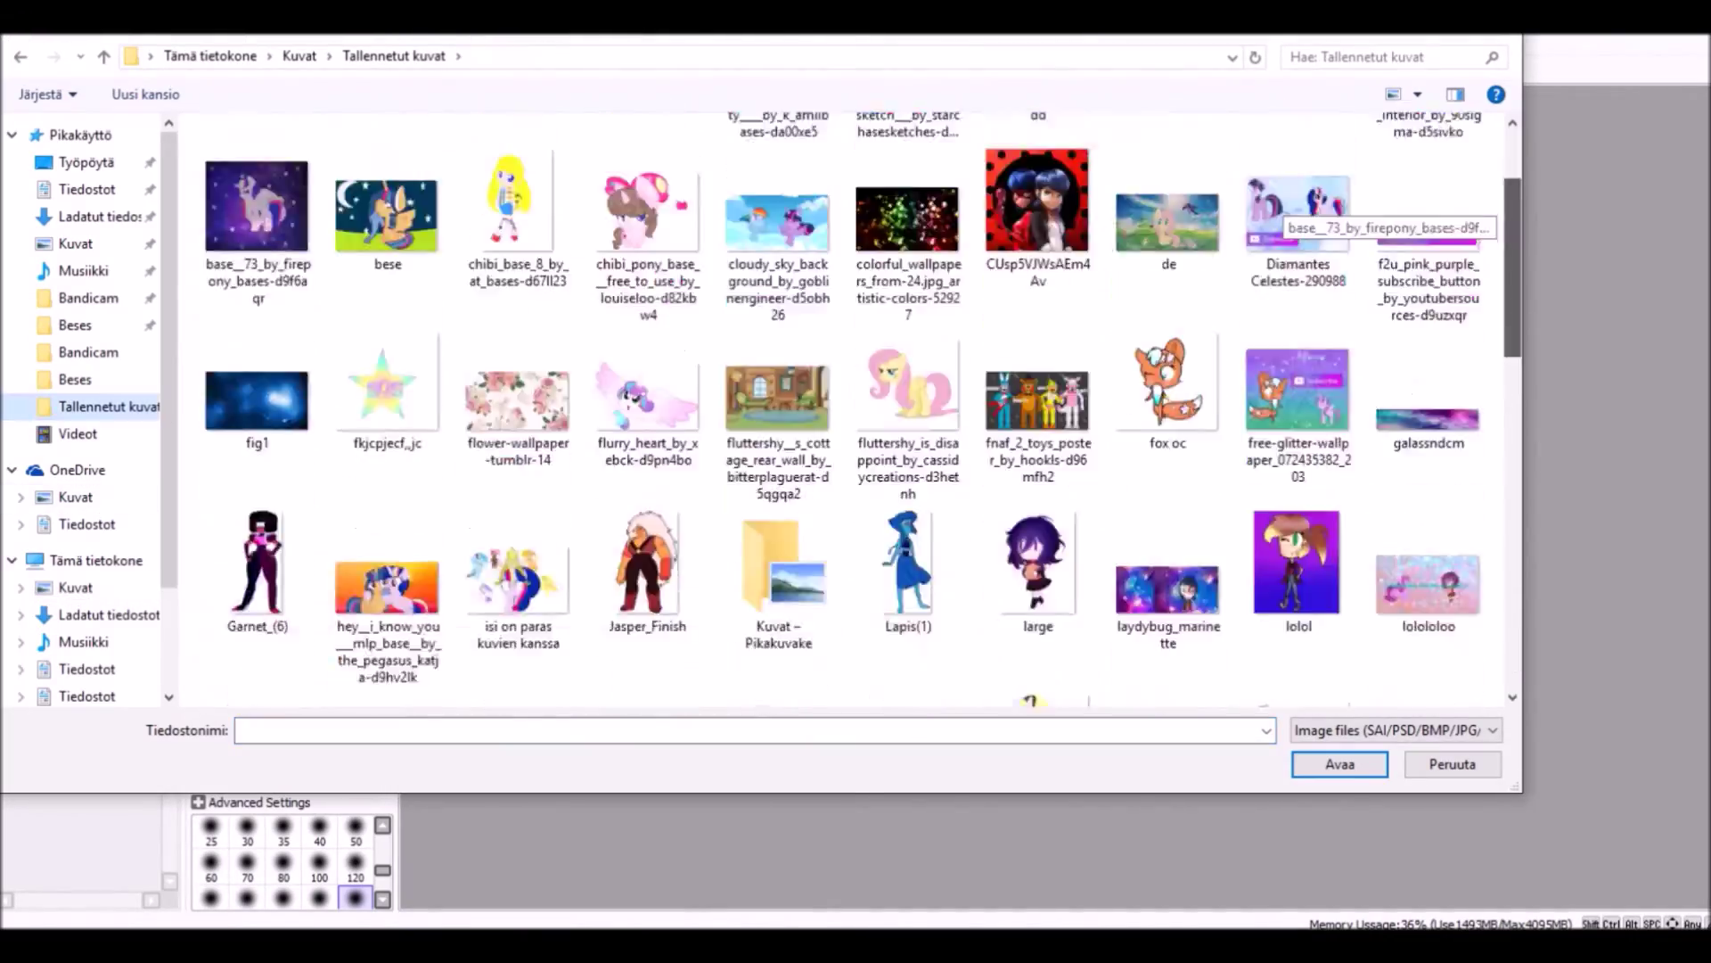
scroll(847, 410, "down", 5)
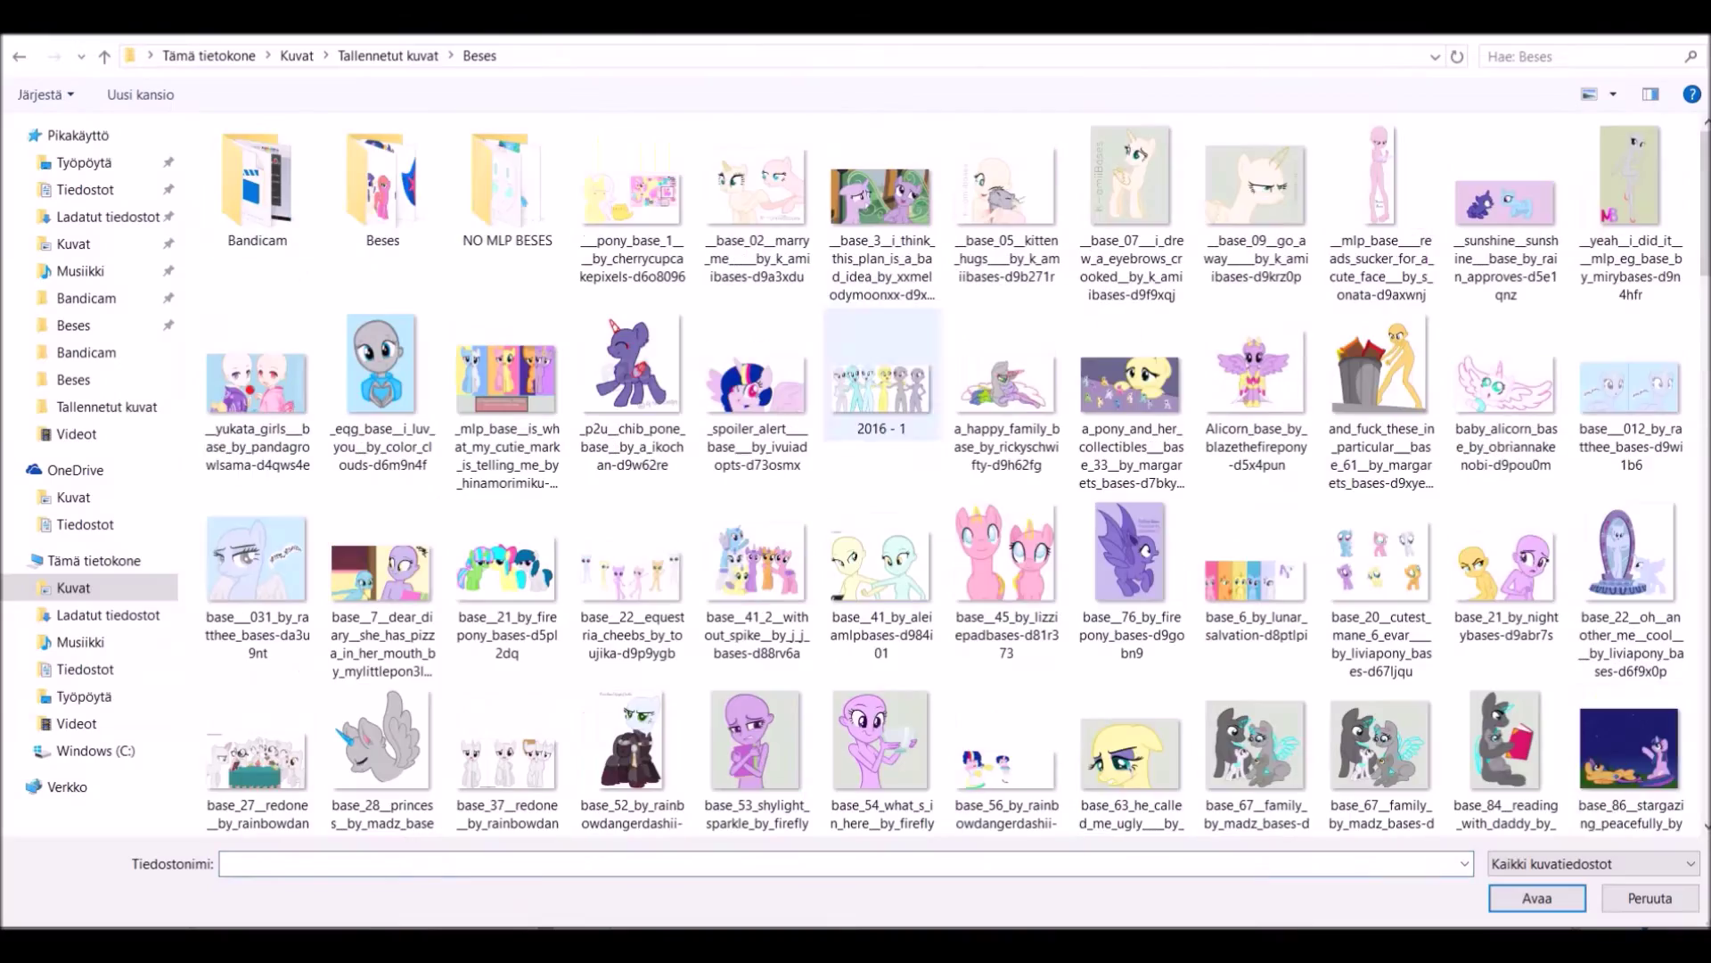
left_click(1623, 726)
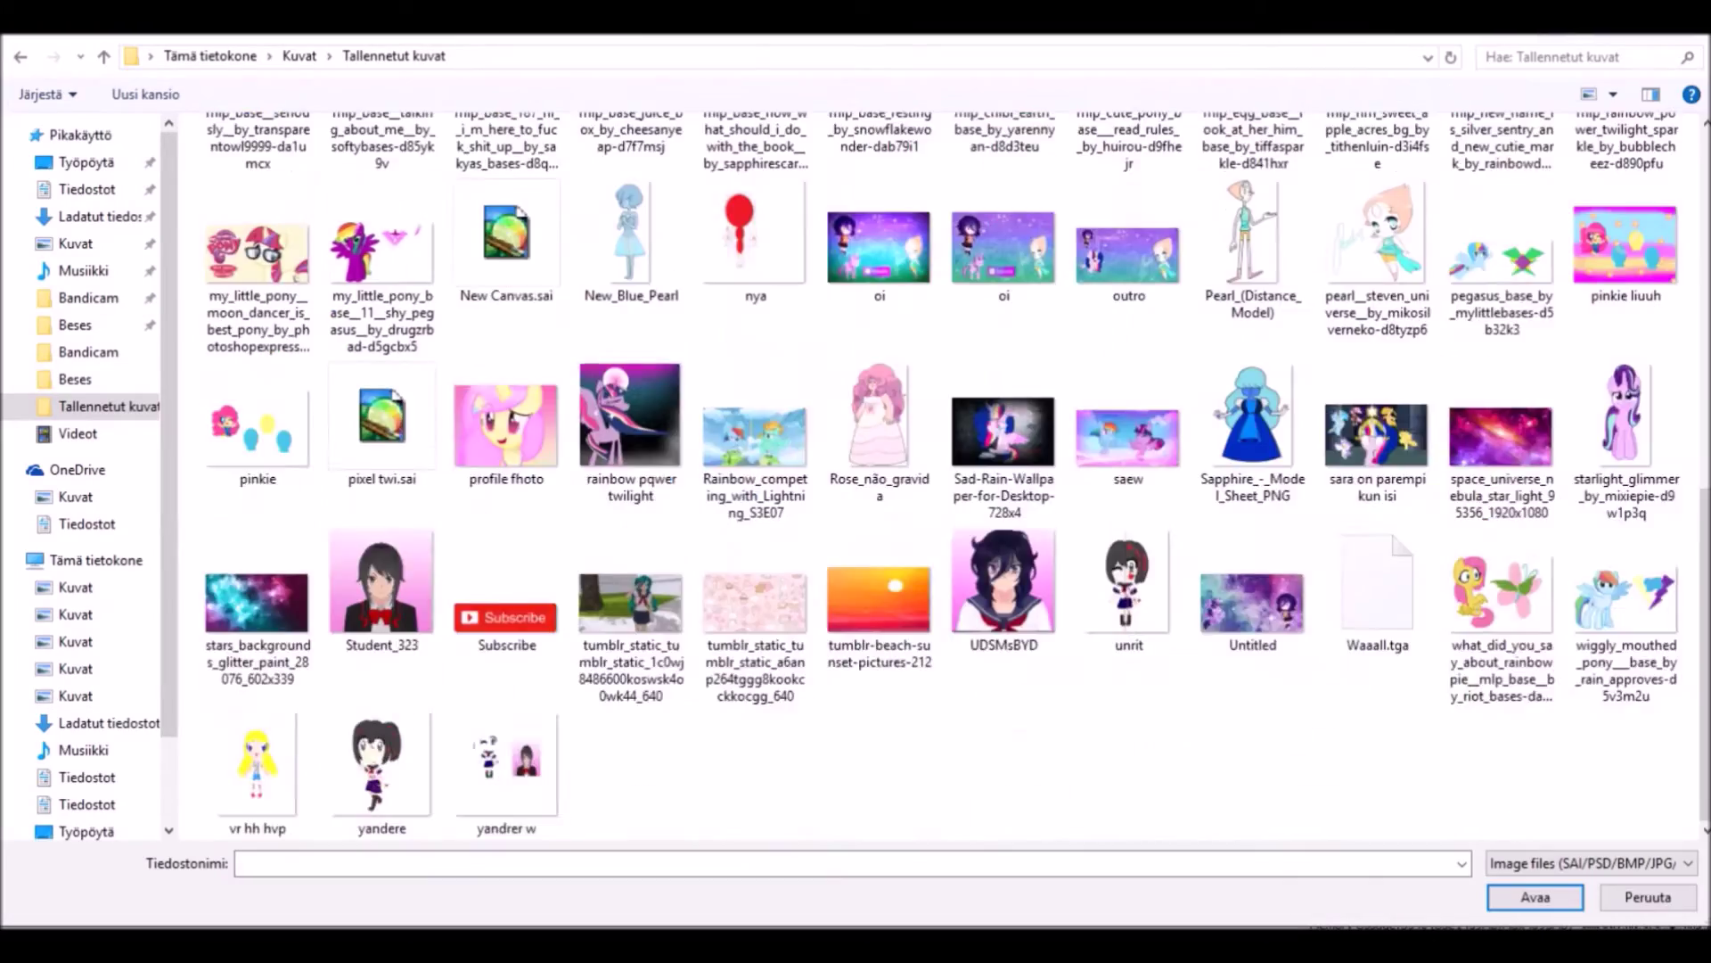
scroll(953, 472, "up", 10)
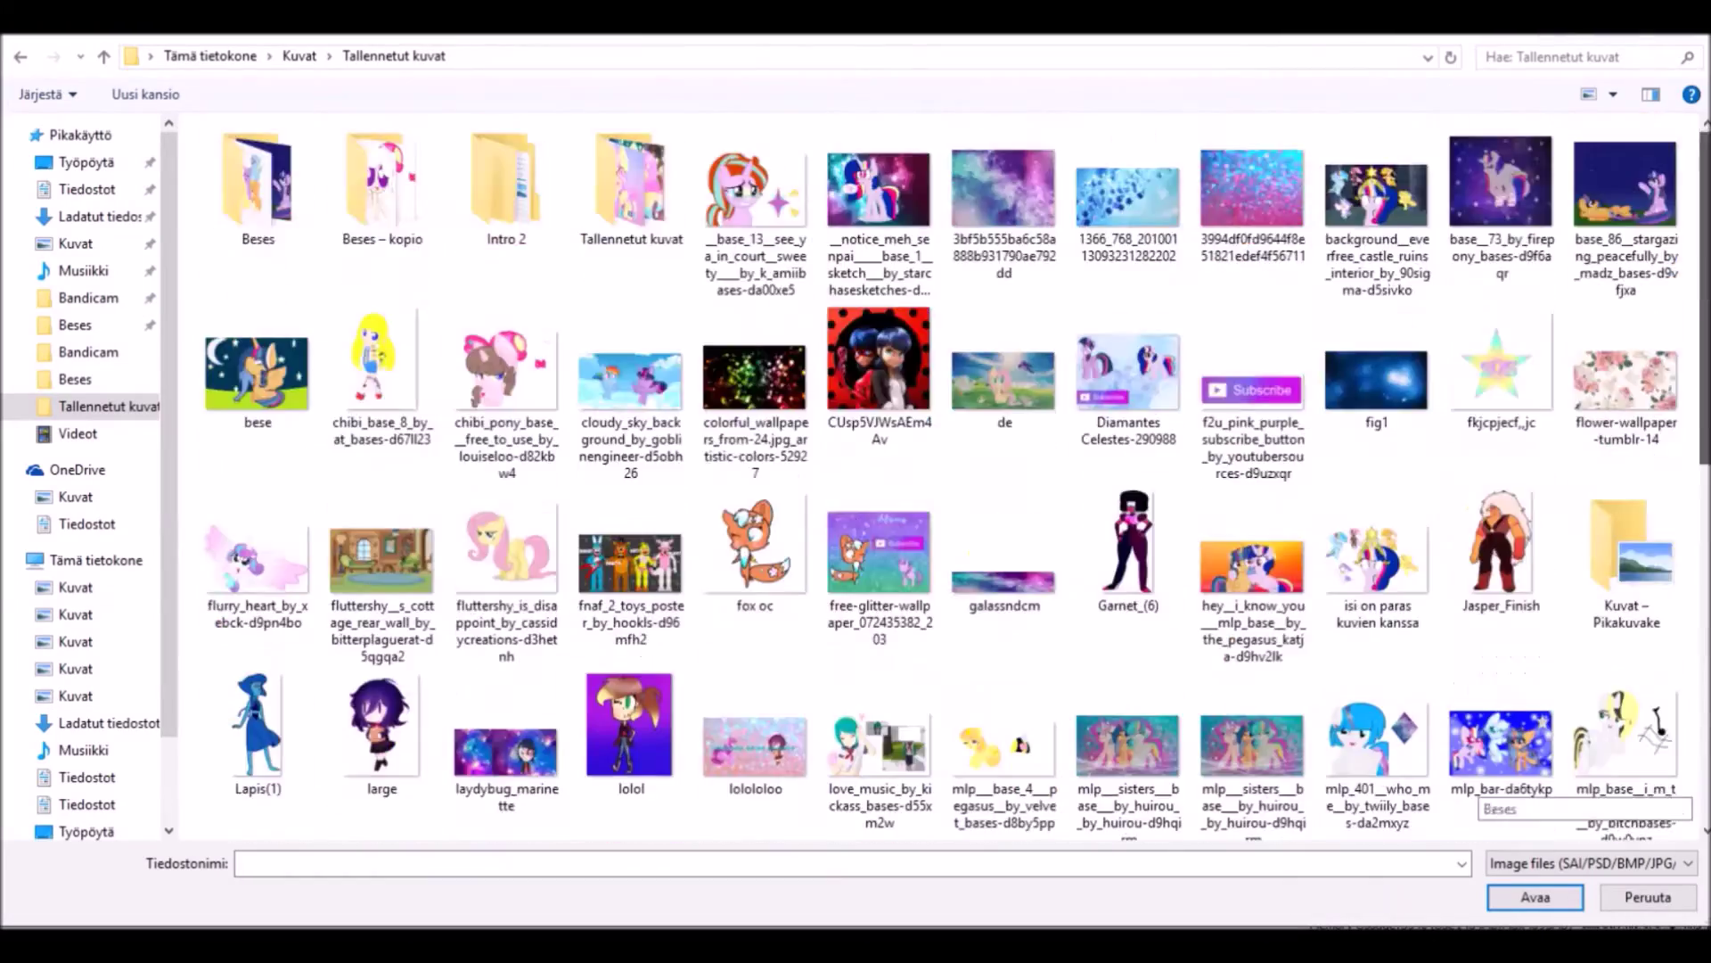
Open the base_86 stargazing picture from the Beses folder in PaintTool SAI.
double_click(259, 172)
scroll(953, 472, "down", 3)
left_click(1590, 862)
scroll(954, 473, "down", 15)
scroll(953, 472, "up", 17)
scroll(954, 472, "down", 1)
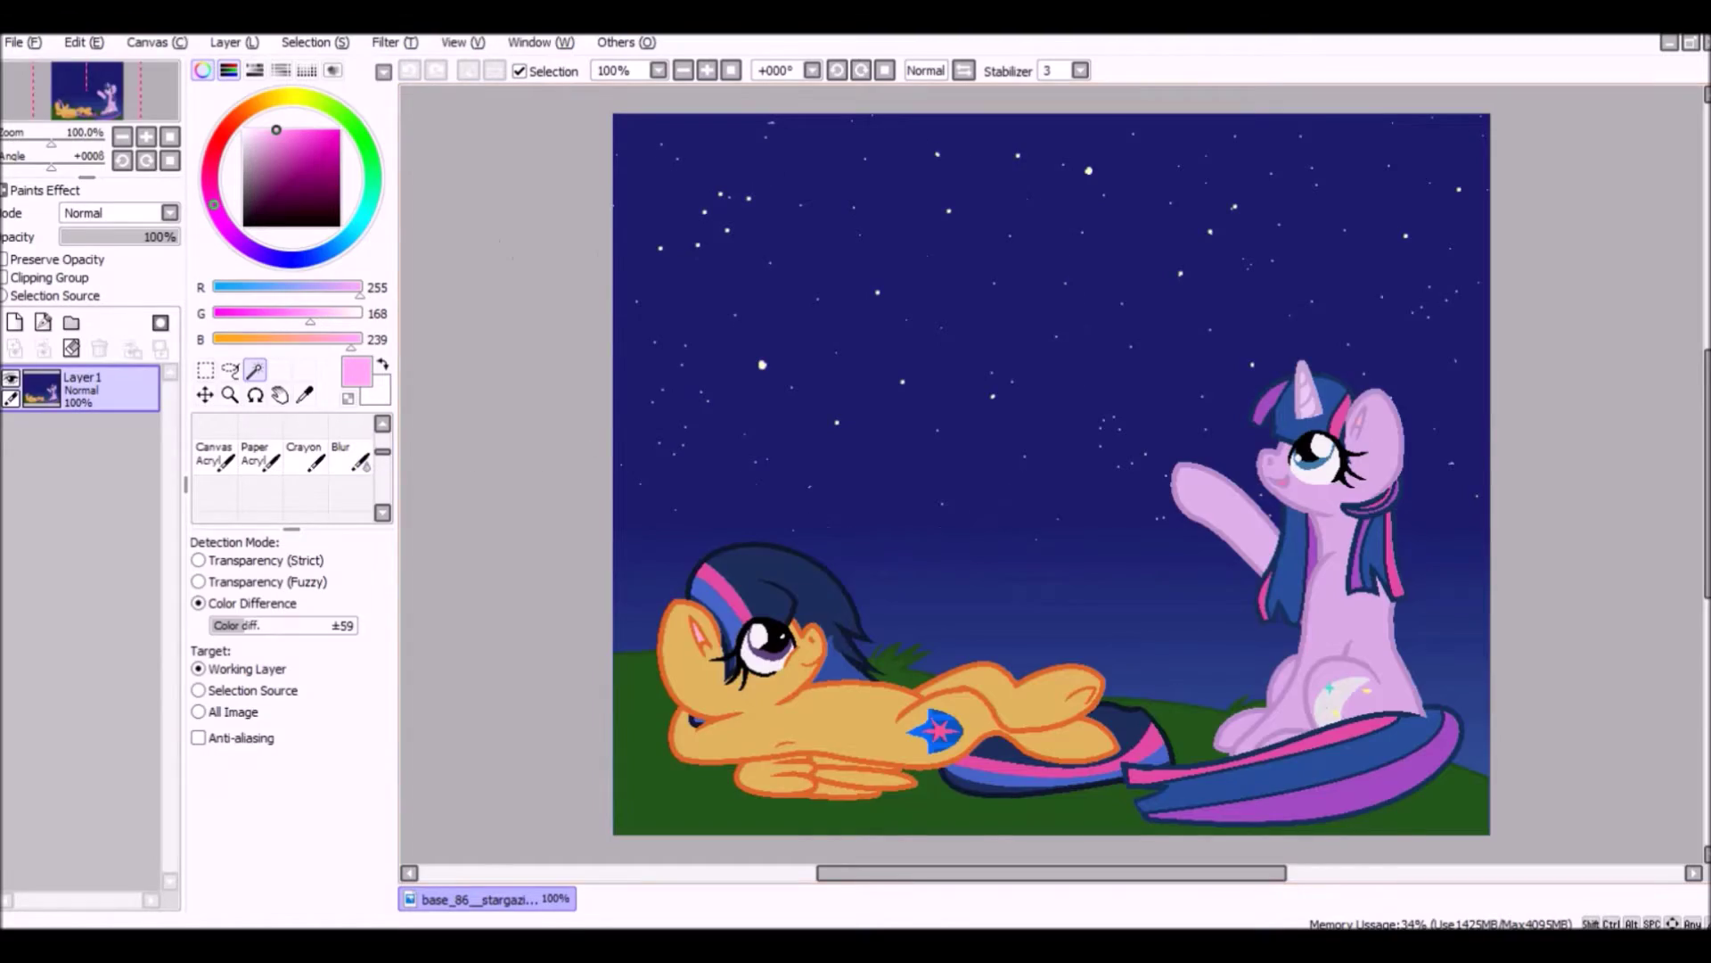
Select the reclining pony's purple iris and choose a light purple for its highlight.
scroll(749, 252, "up", 2)
scroll(1070, 446, "down", 5)
scroll(785, 472, "up", 2)
left_click(214, 432)
left_click(242, 130)
left_click(250, 248)
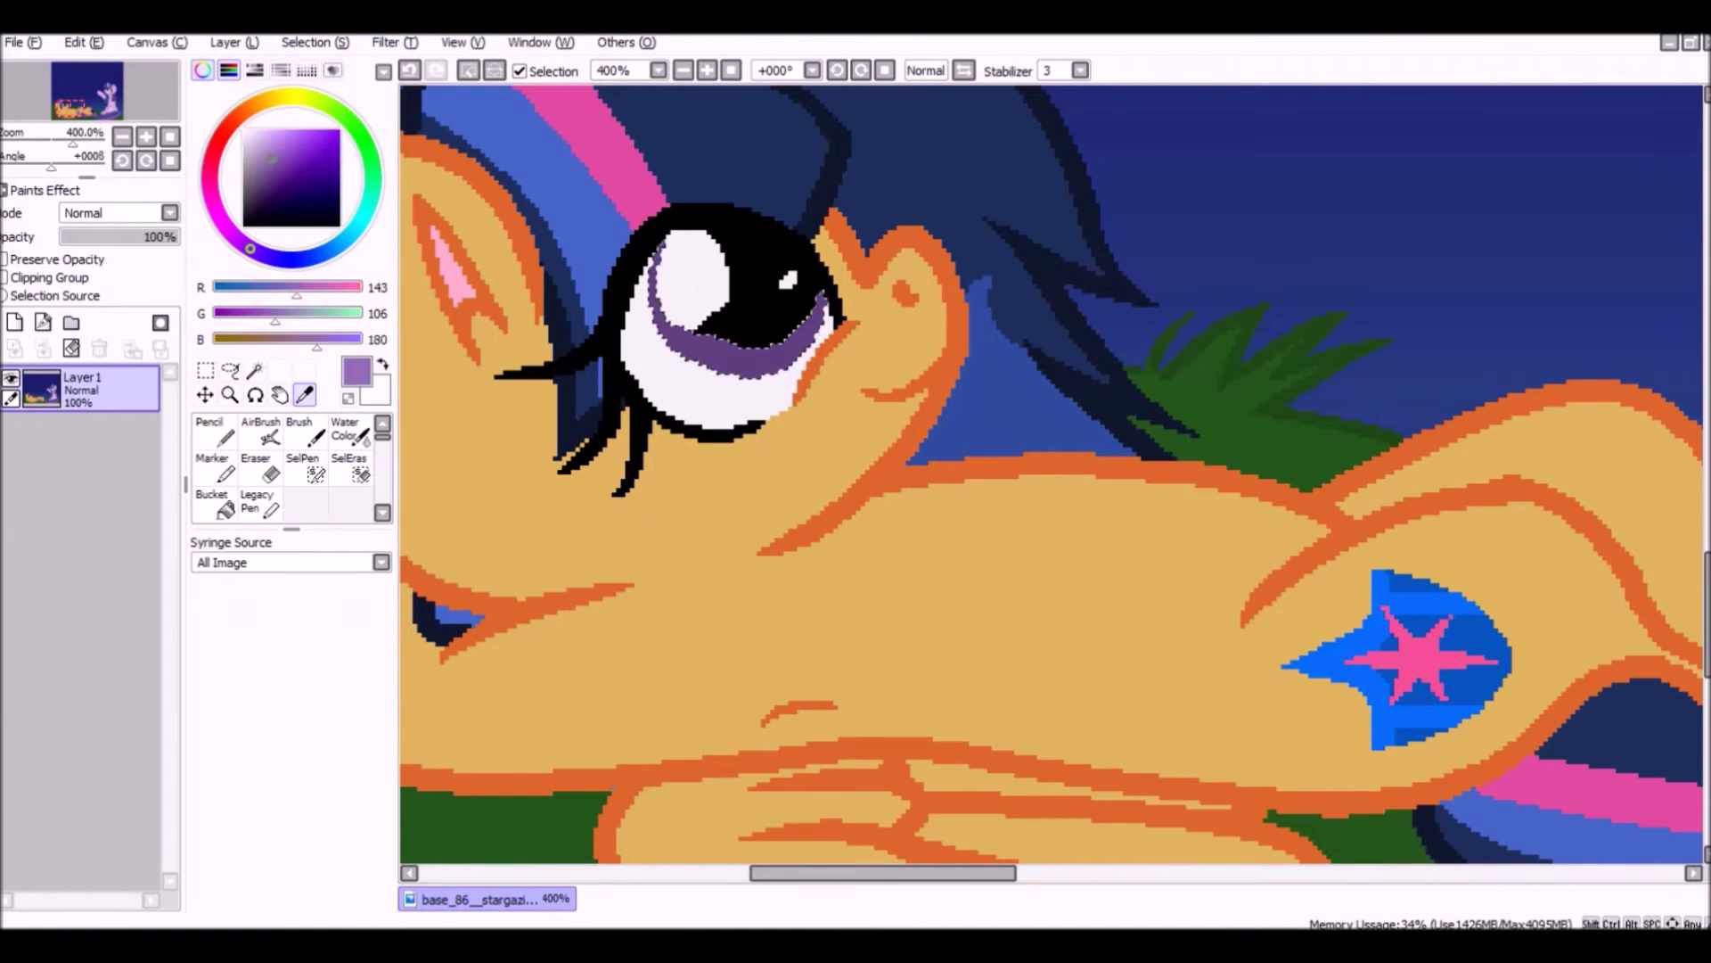
left_click(265, 131)
Try highlighting the reclining pony's iris with the Water Color and Marker brushes in light purple and white.
left_click(83, 42)
left_click(350, 428)
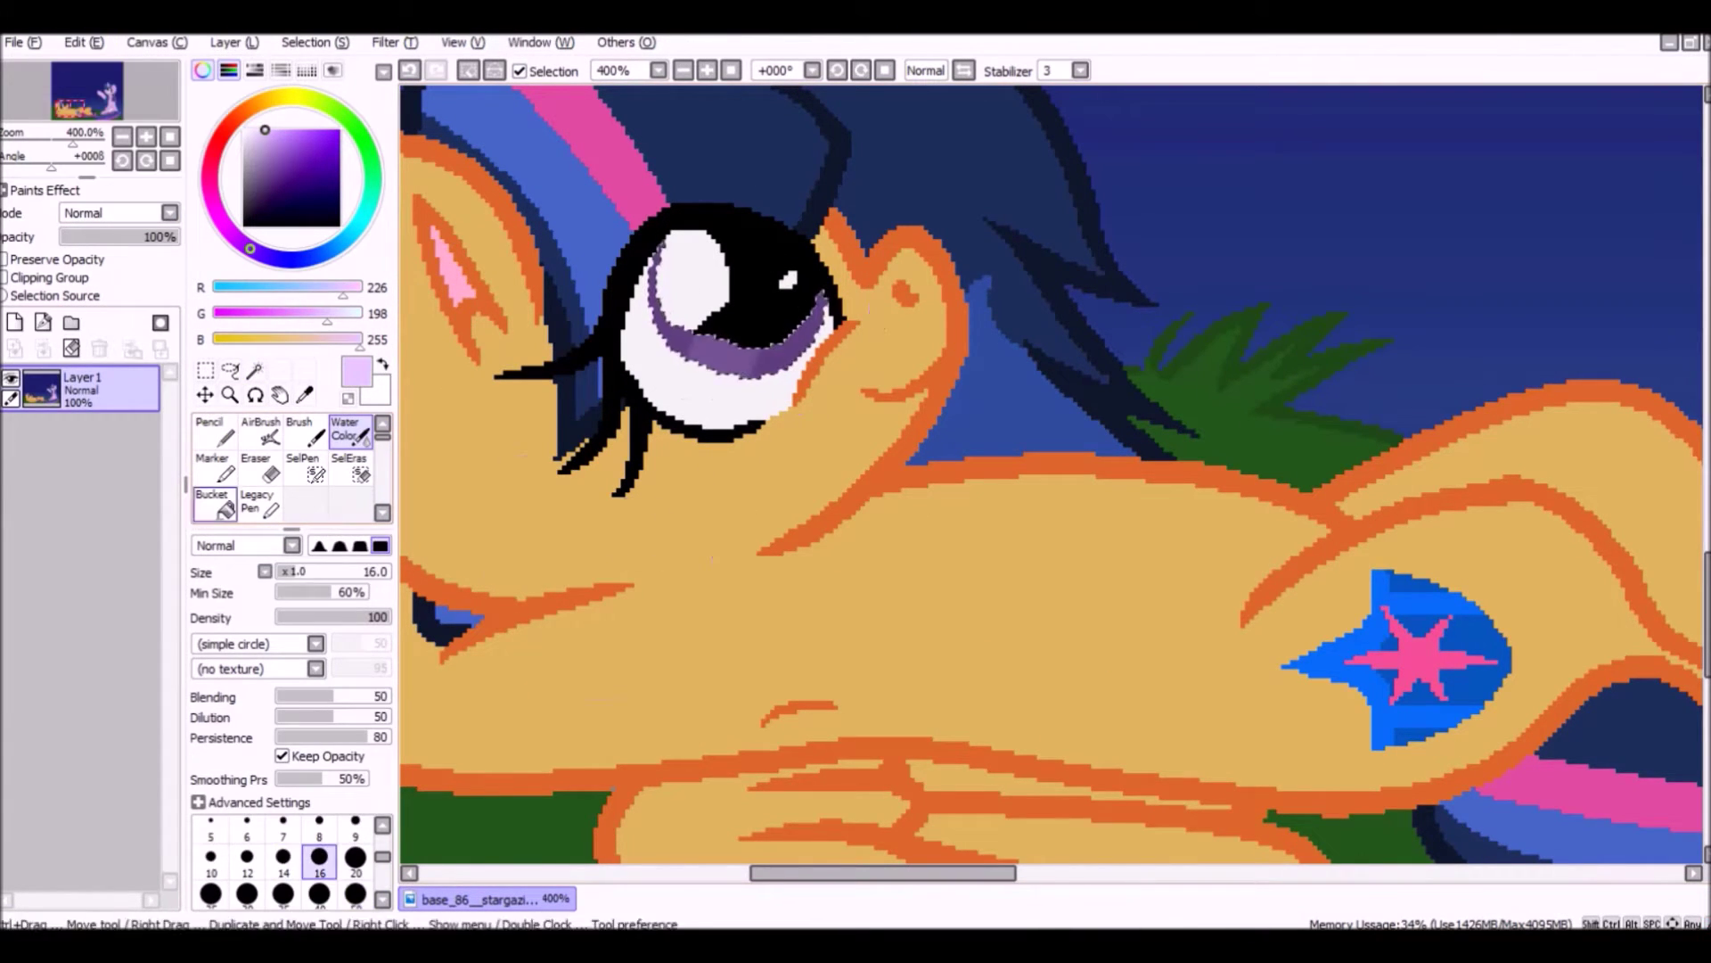
scroll(286, 464, "down", 2)
left_click(258, 486)
left_click(243, 130)
scroll(286, 464, "up", 2)
left_click(83, 42)
left_click(98, 68)
left_click(212, 468)
left_click(82, 42)
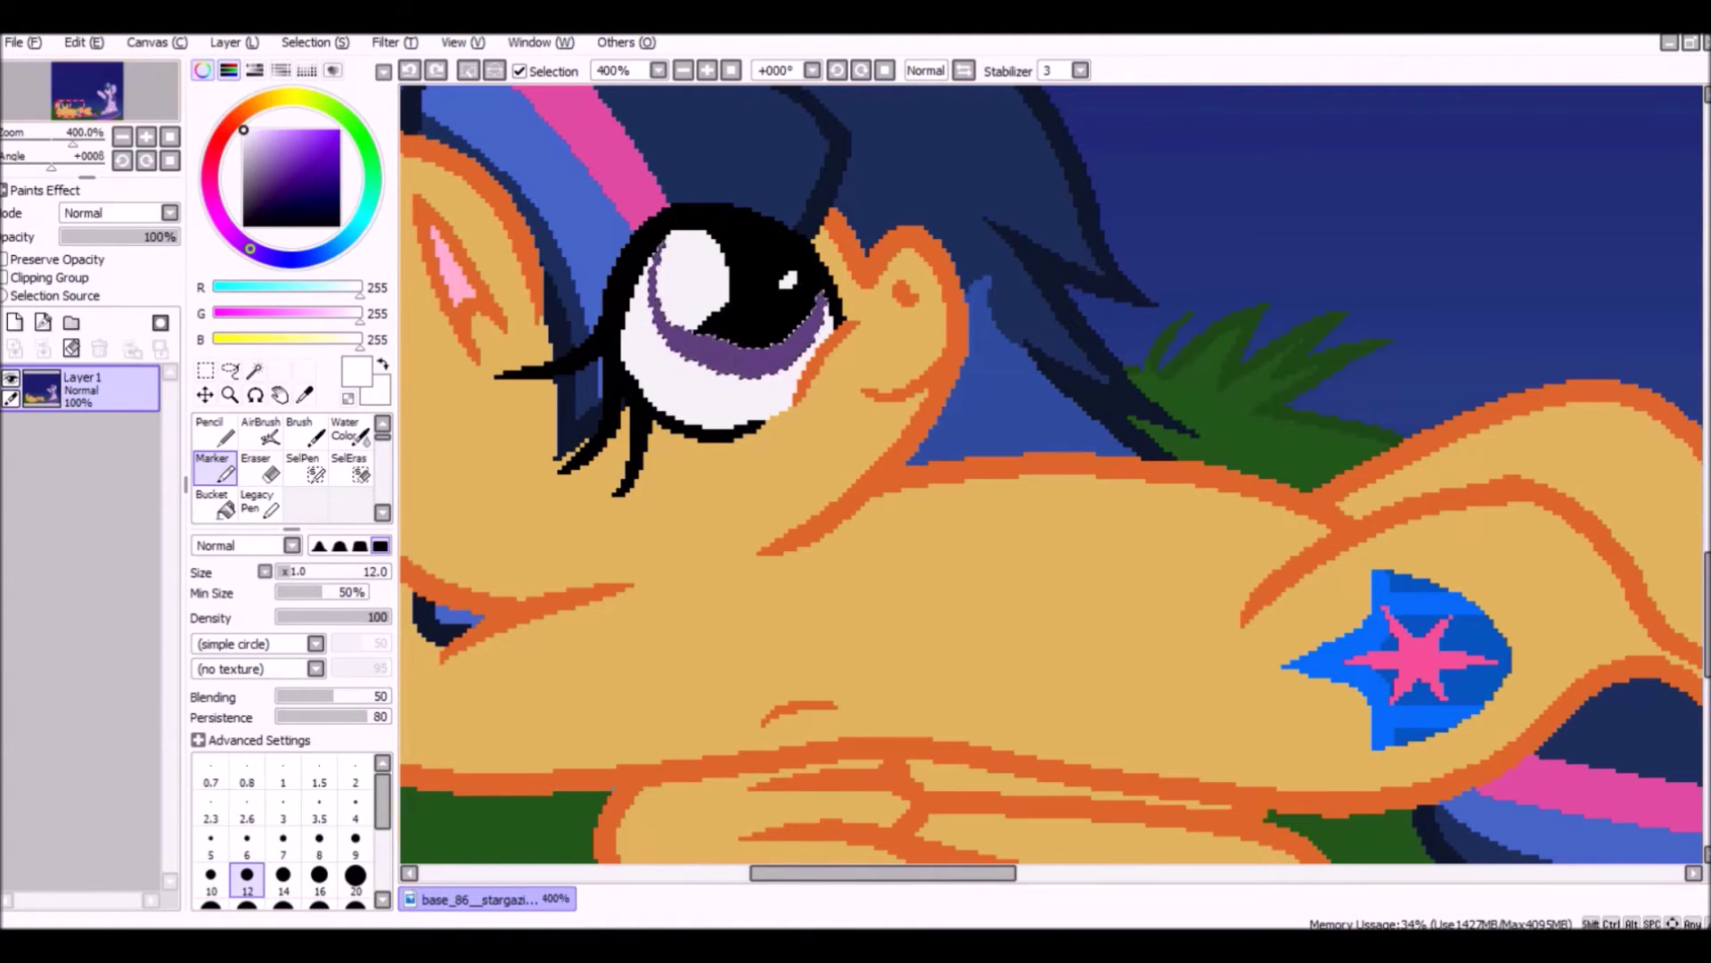
left_click(98, 67)
Airbrush a white highlight at size 14 in the middle of the iris and blur it into the purple.
left_click(218, 433)
scroll(285, 463, "down", 2)
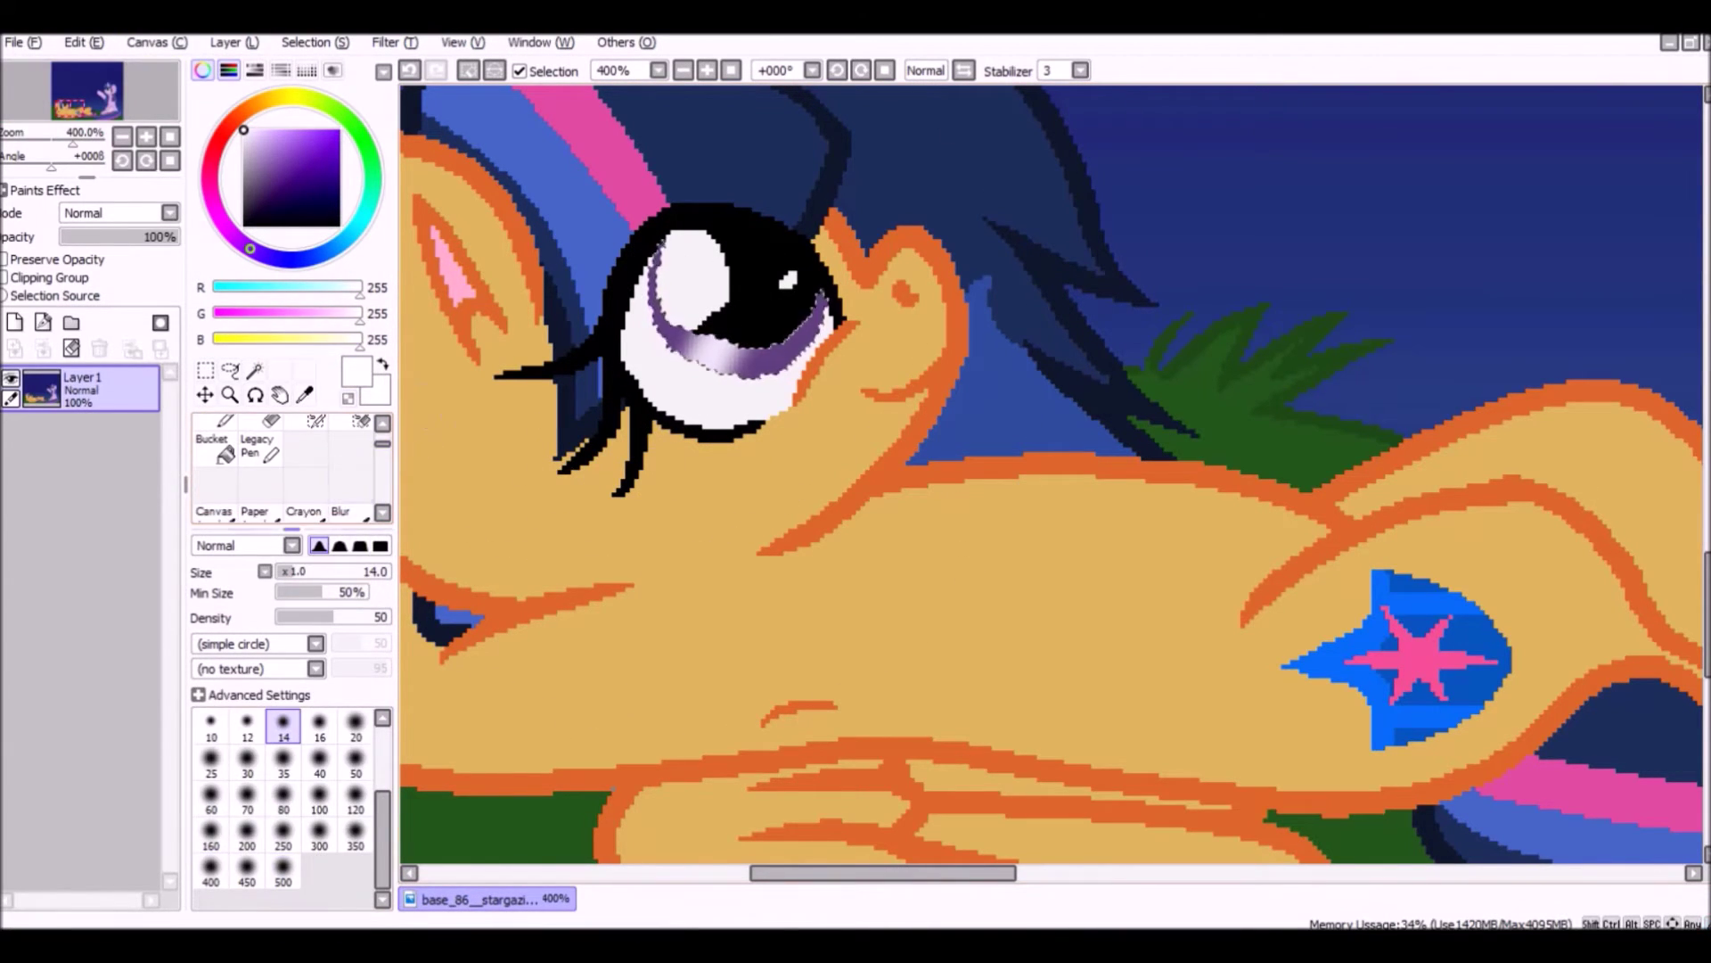
left_click(341, 510)
key("ctrl+y")
Select the black parts of the reclining pony's eye and try a white Airbrush highlight at size 14 across the pupil.
key("w")
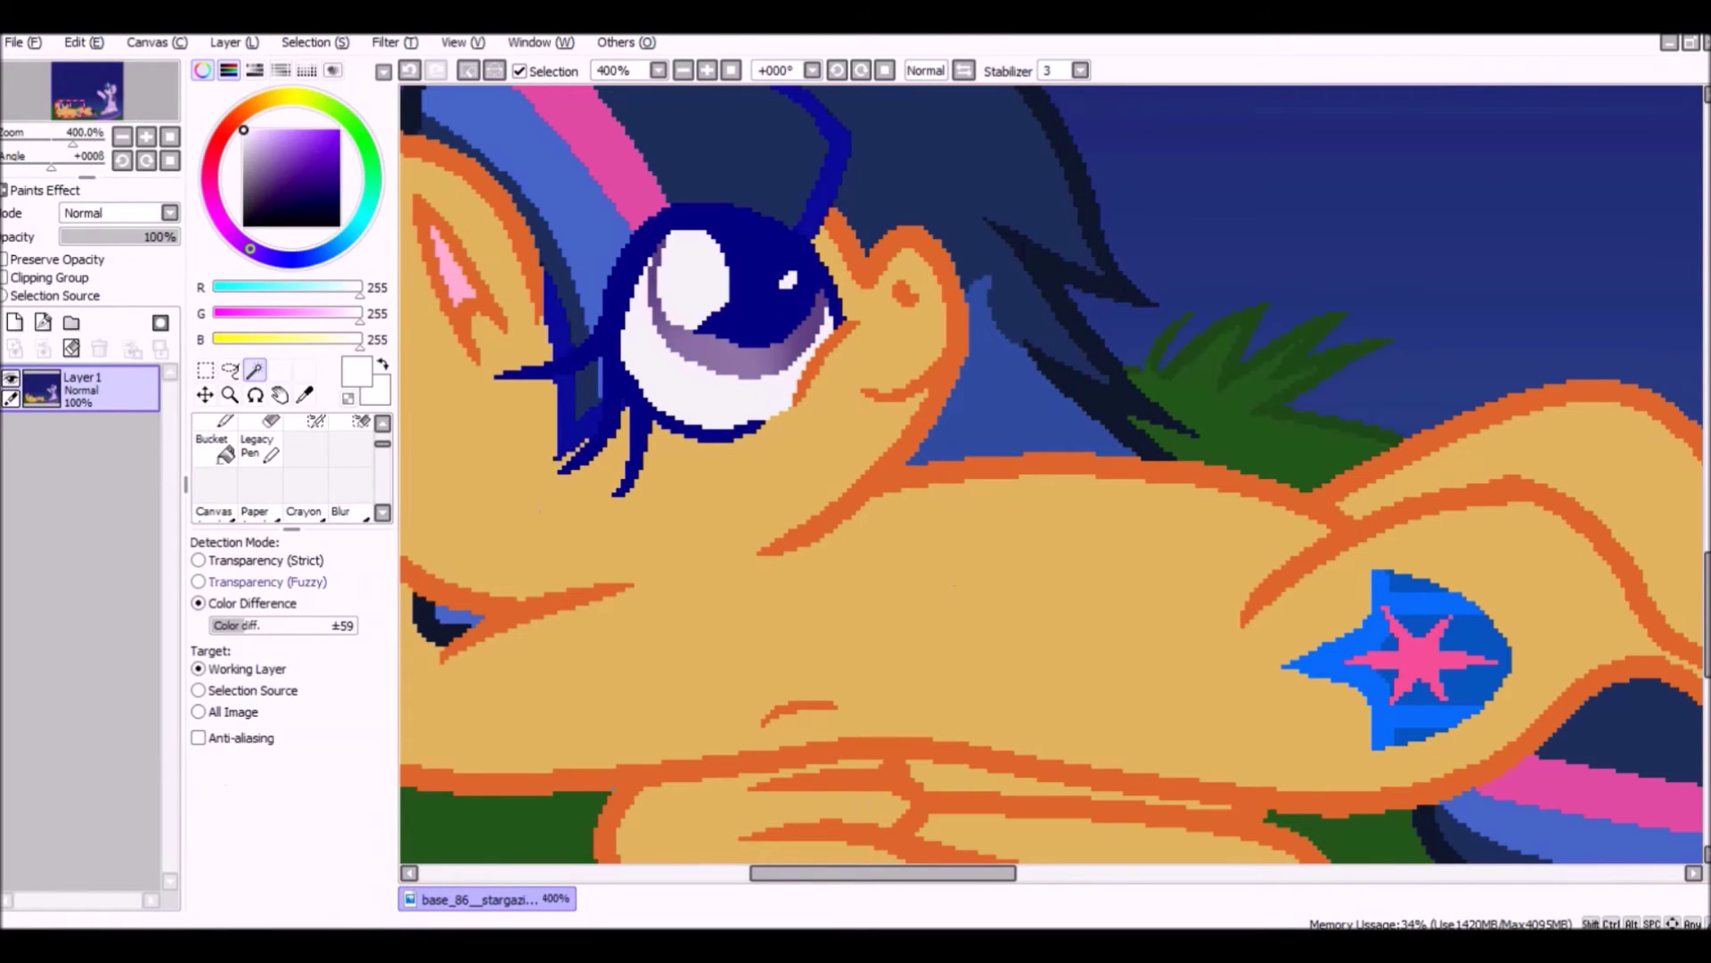
left_click(714, 223)
scroll(285, 464, "up", 2)
left_click(261, 434)
mouse_move(642, 286)
left_mouse_down()
mouse_move(713, 231)
mouse_move(760, 322)
left_mouse_up()
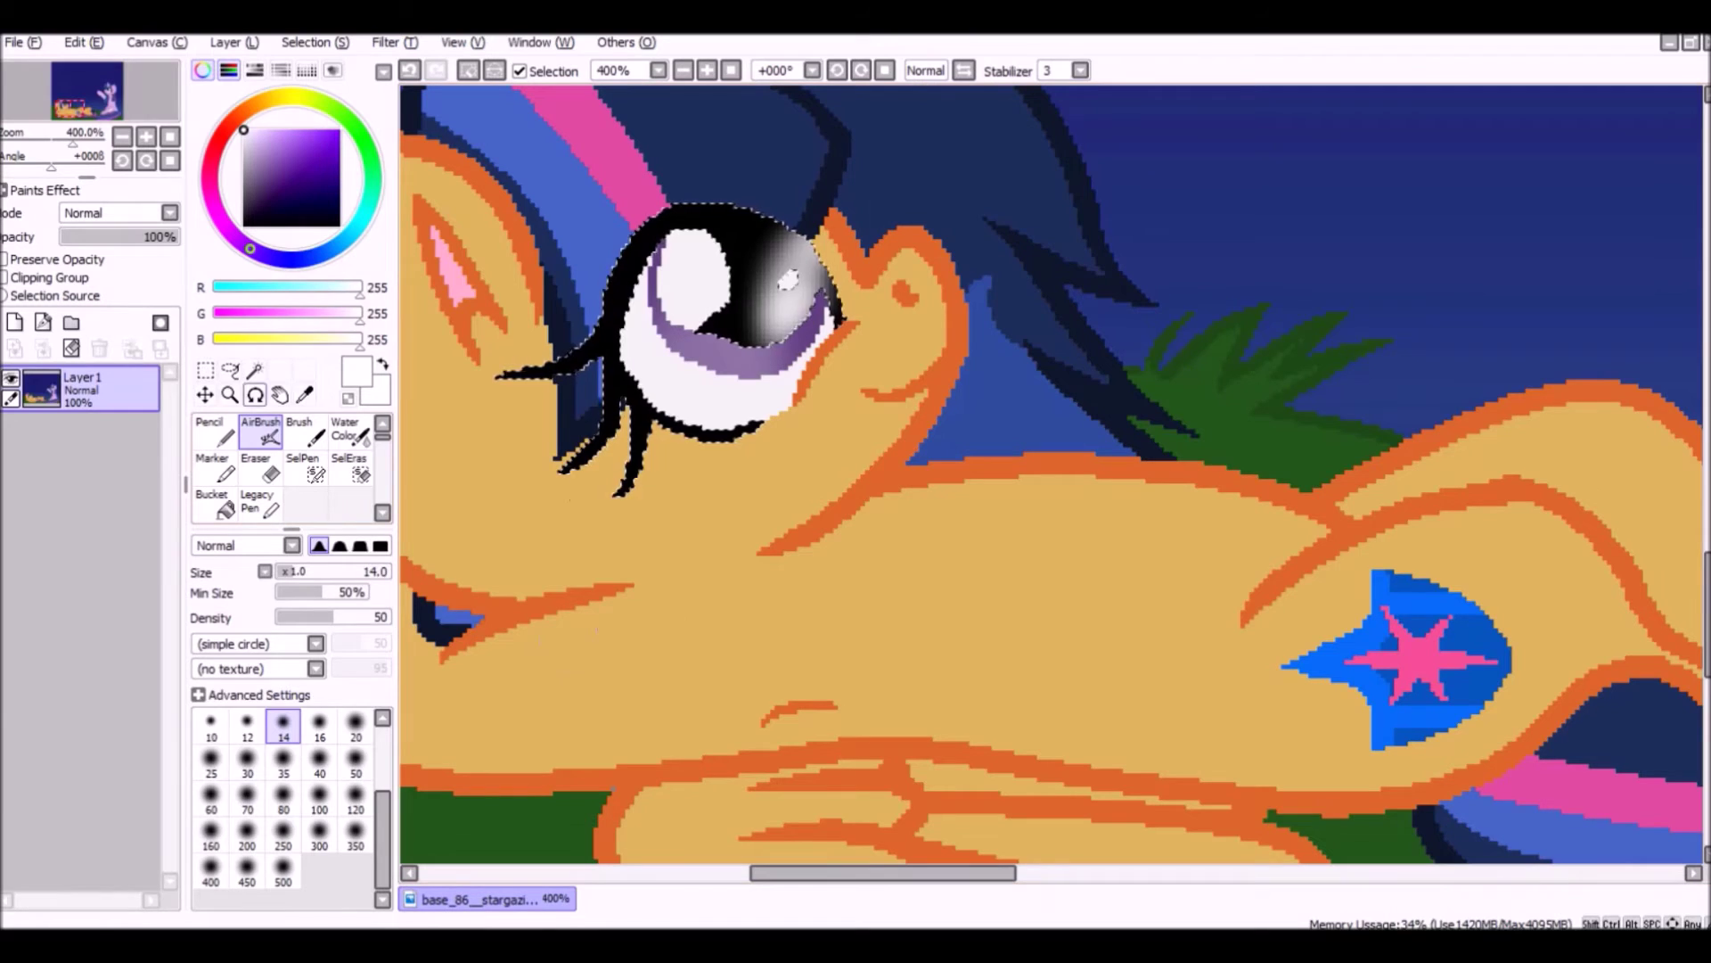
key("ctrl+z")
Try a highlight across the pupil with the size 14 Brush in white and light blue.
key("b")
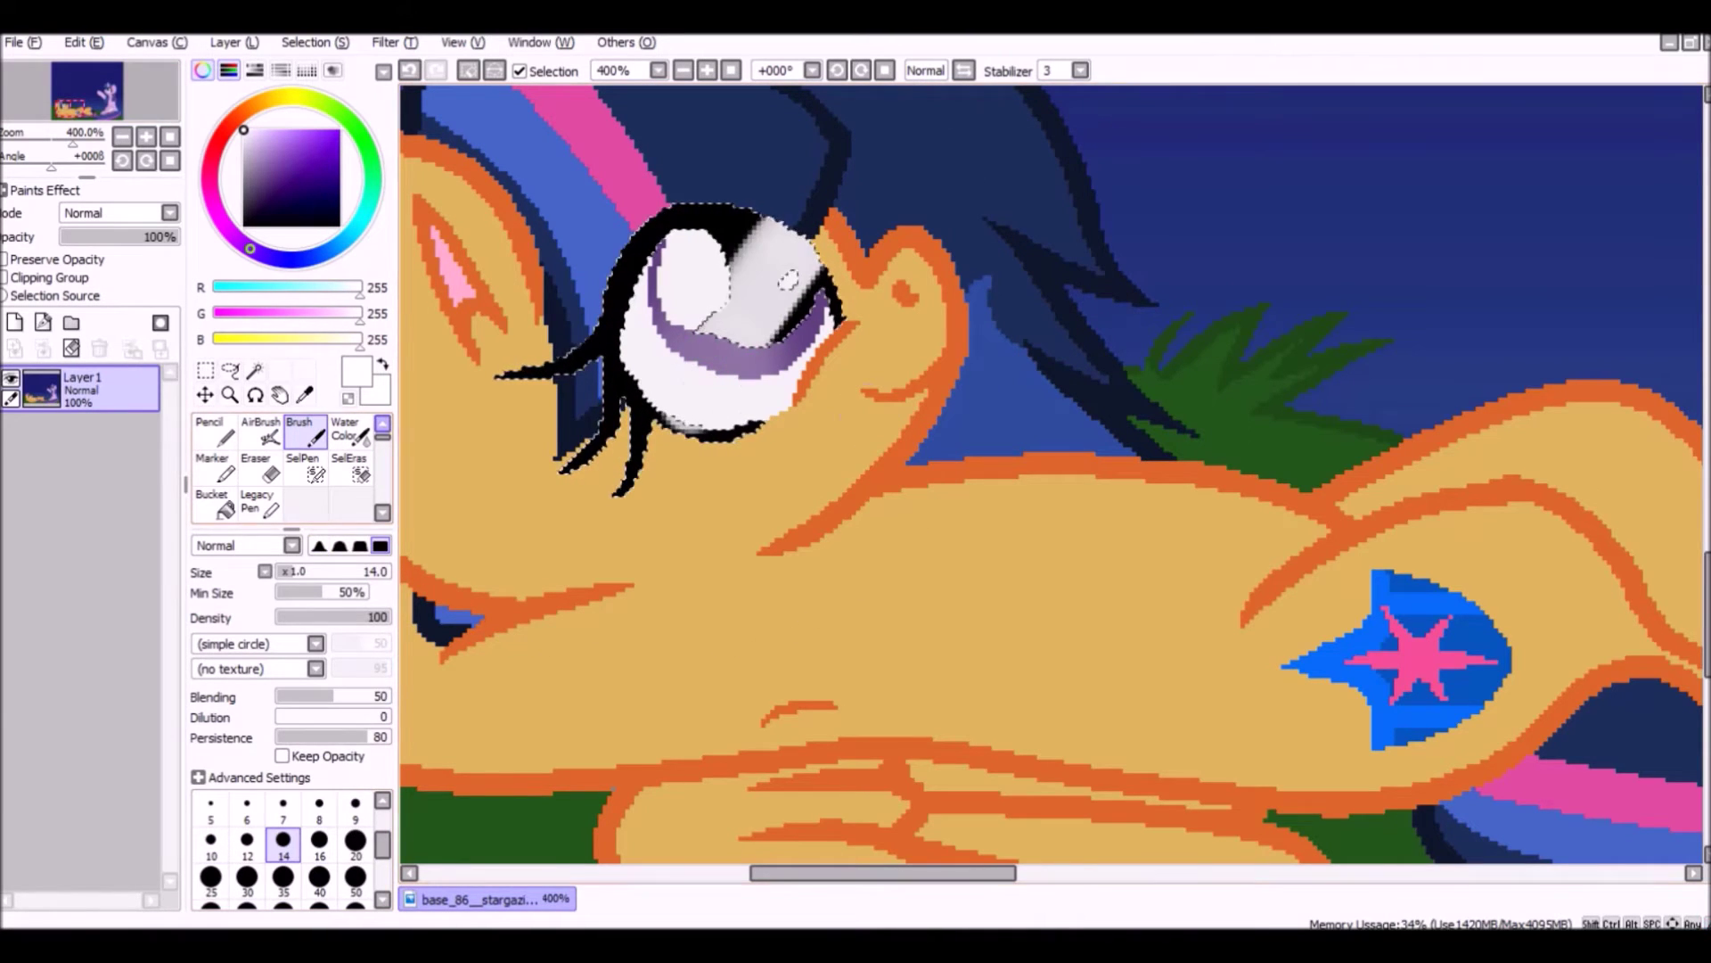
key("n")
key("b")
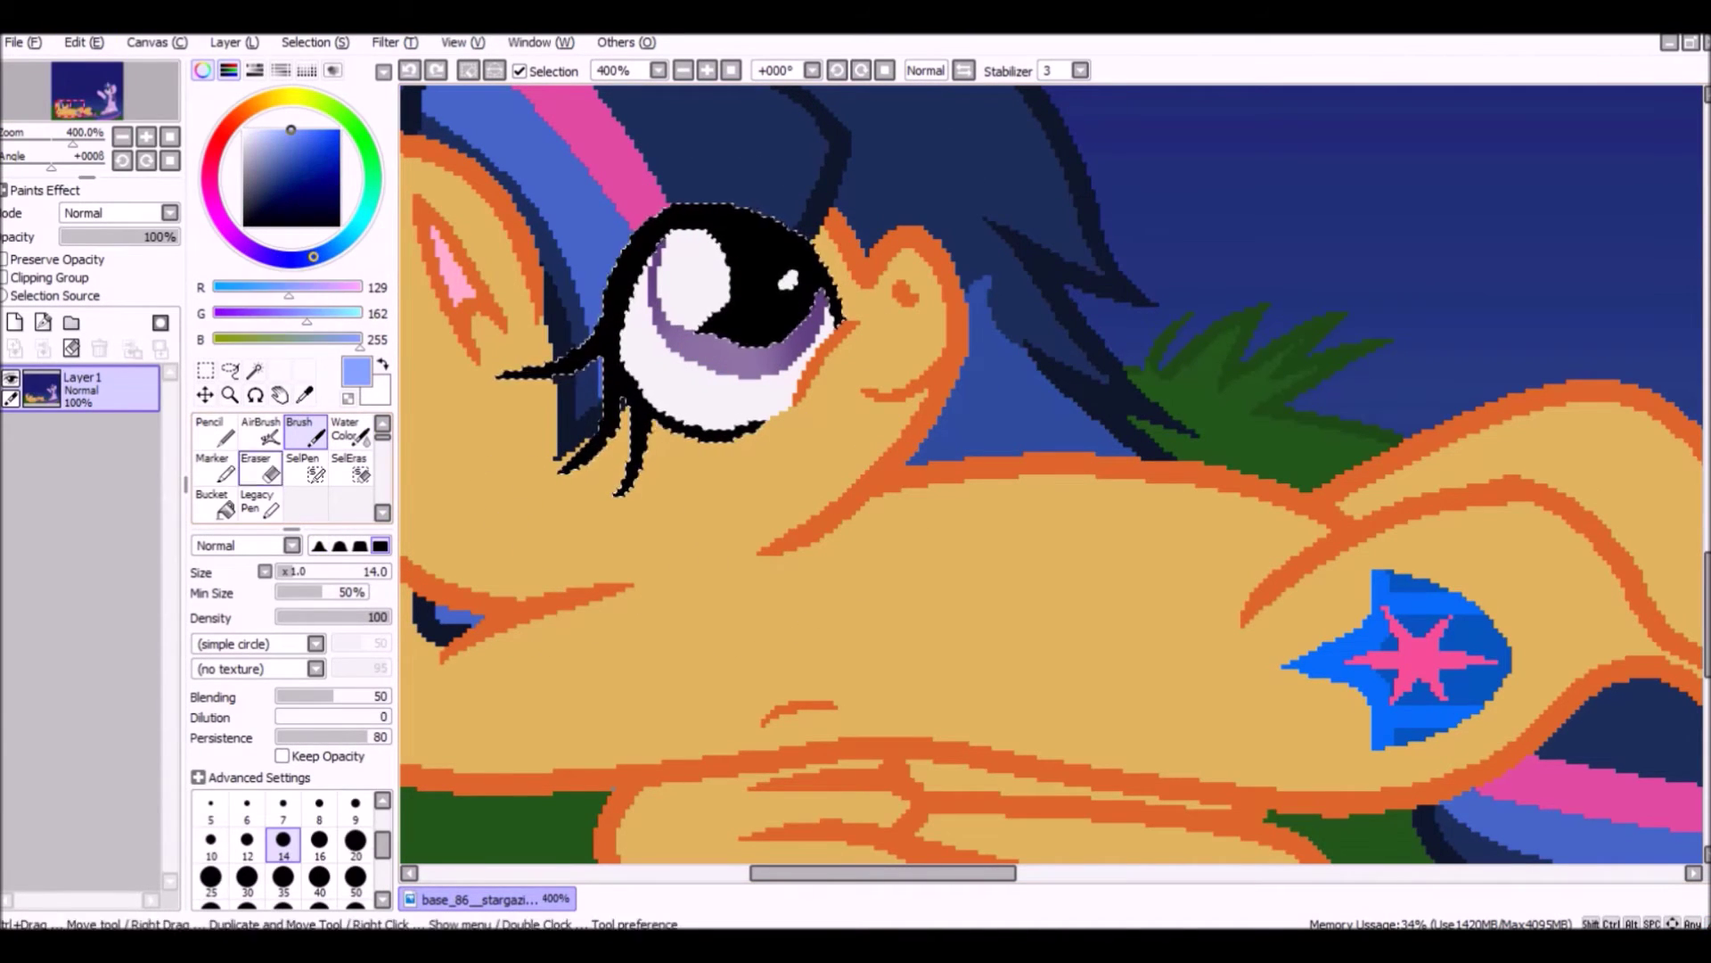
left_click_drag(807, 233, 739, 340)
key("ctrl+z")
key("n")
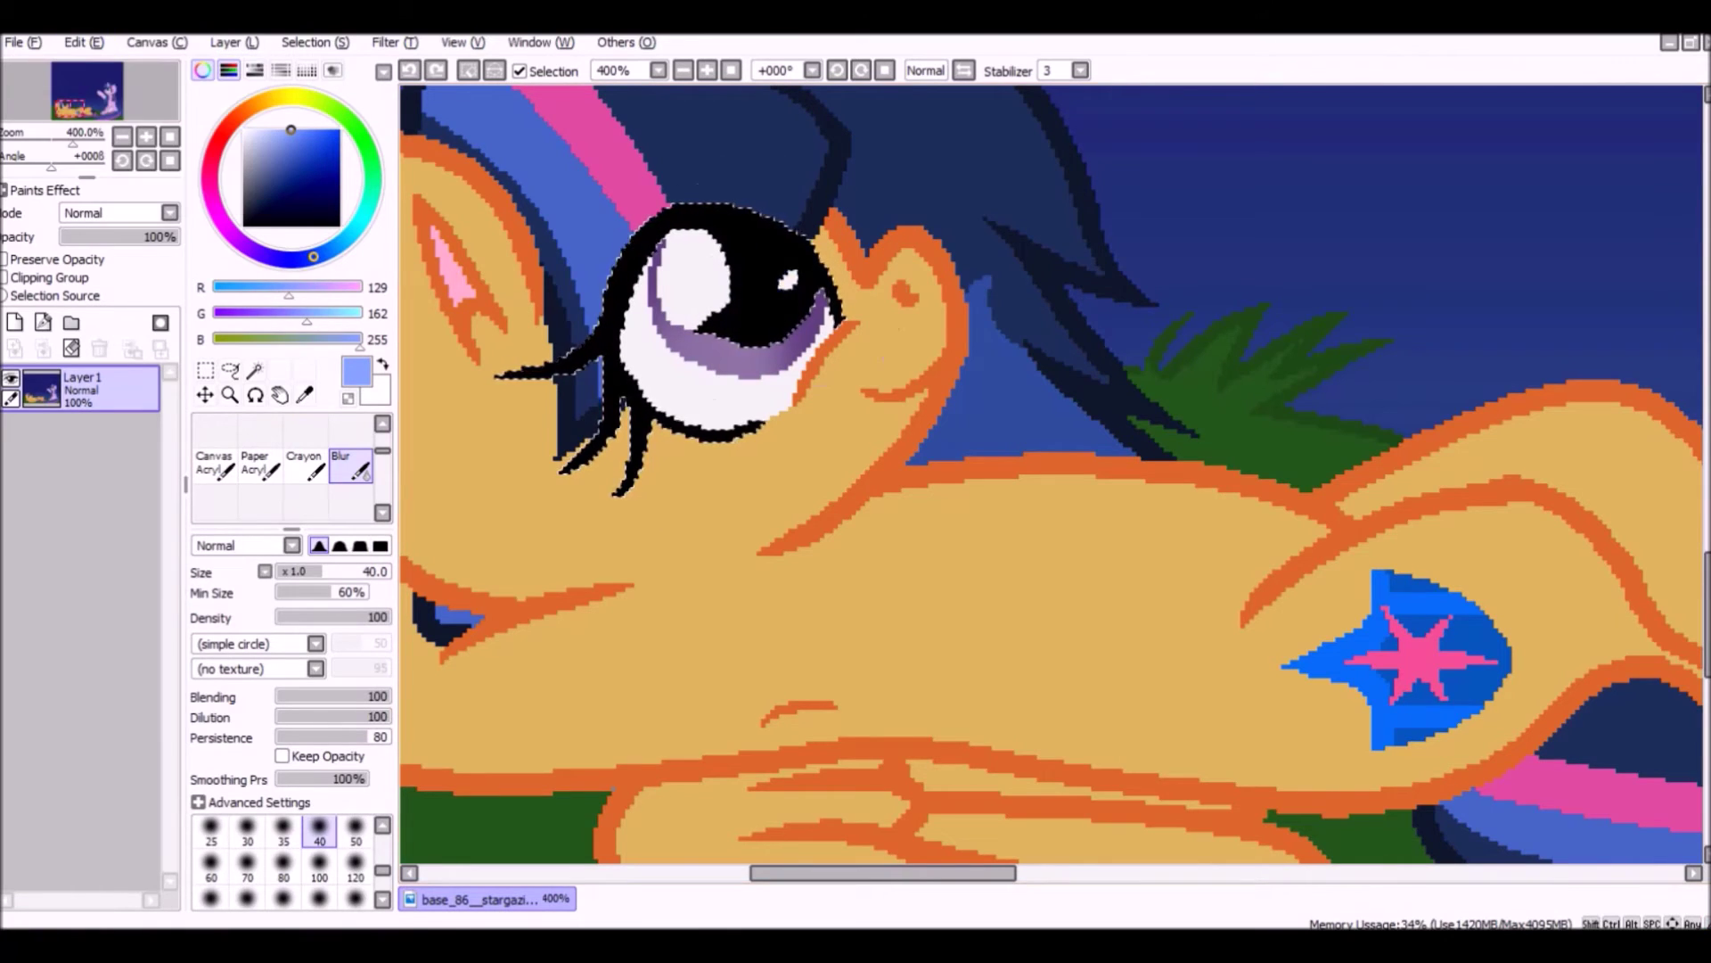
Try light blue highlights on the pupil with the Airbrush at size 16 and the Brush at size 9.
key("v")
mouse_move(802, 258)
left_mouse_down()
mouse_move(748, 321)
mouse_move(800, 230)
left_mouse_up()
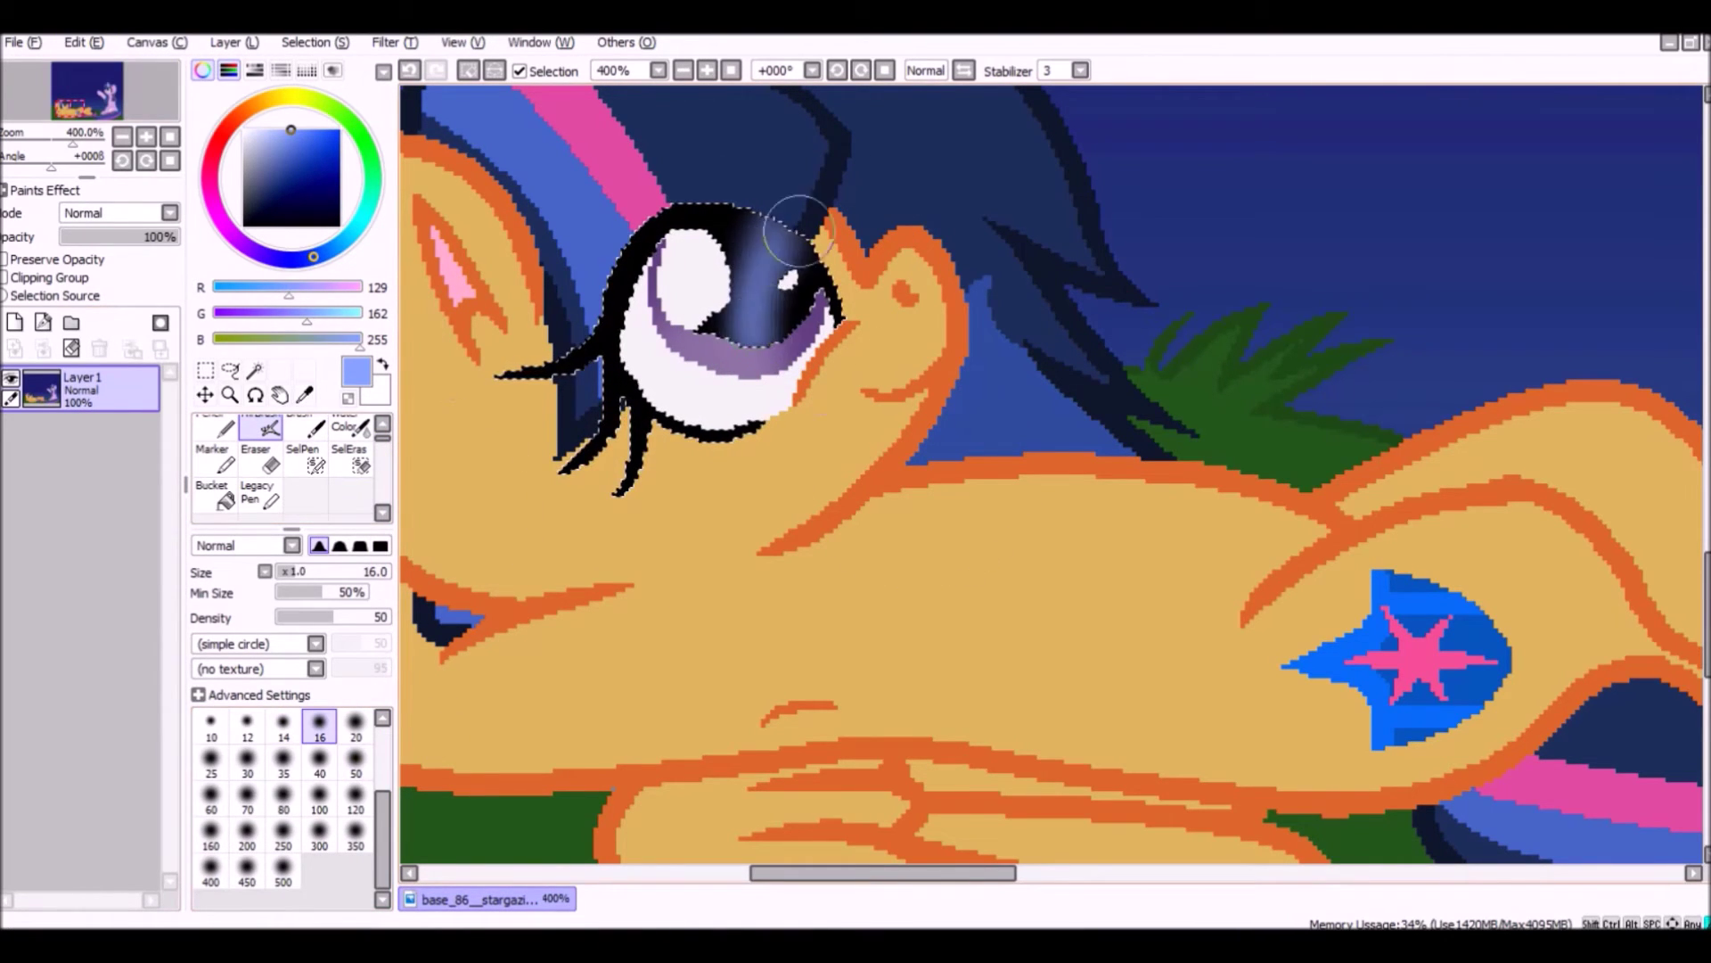
left_click(83, 42)
left_click(98, 63)
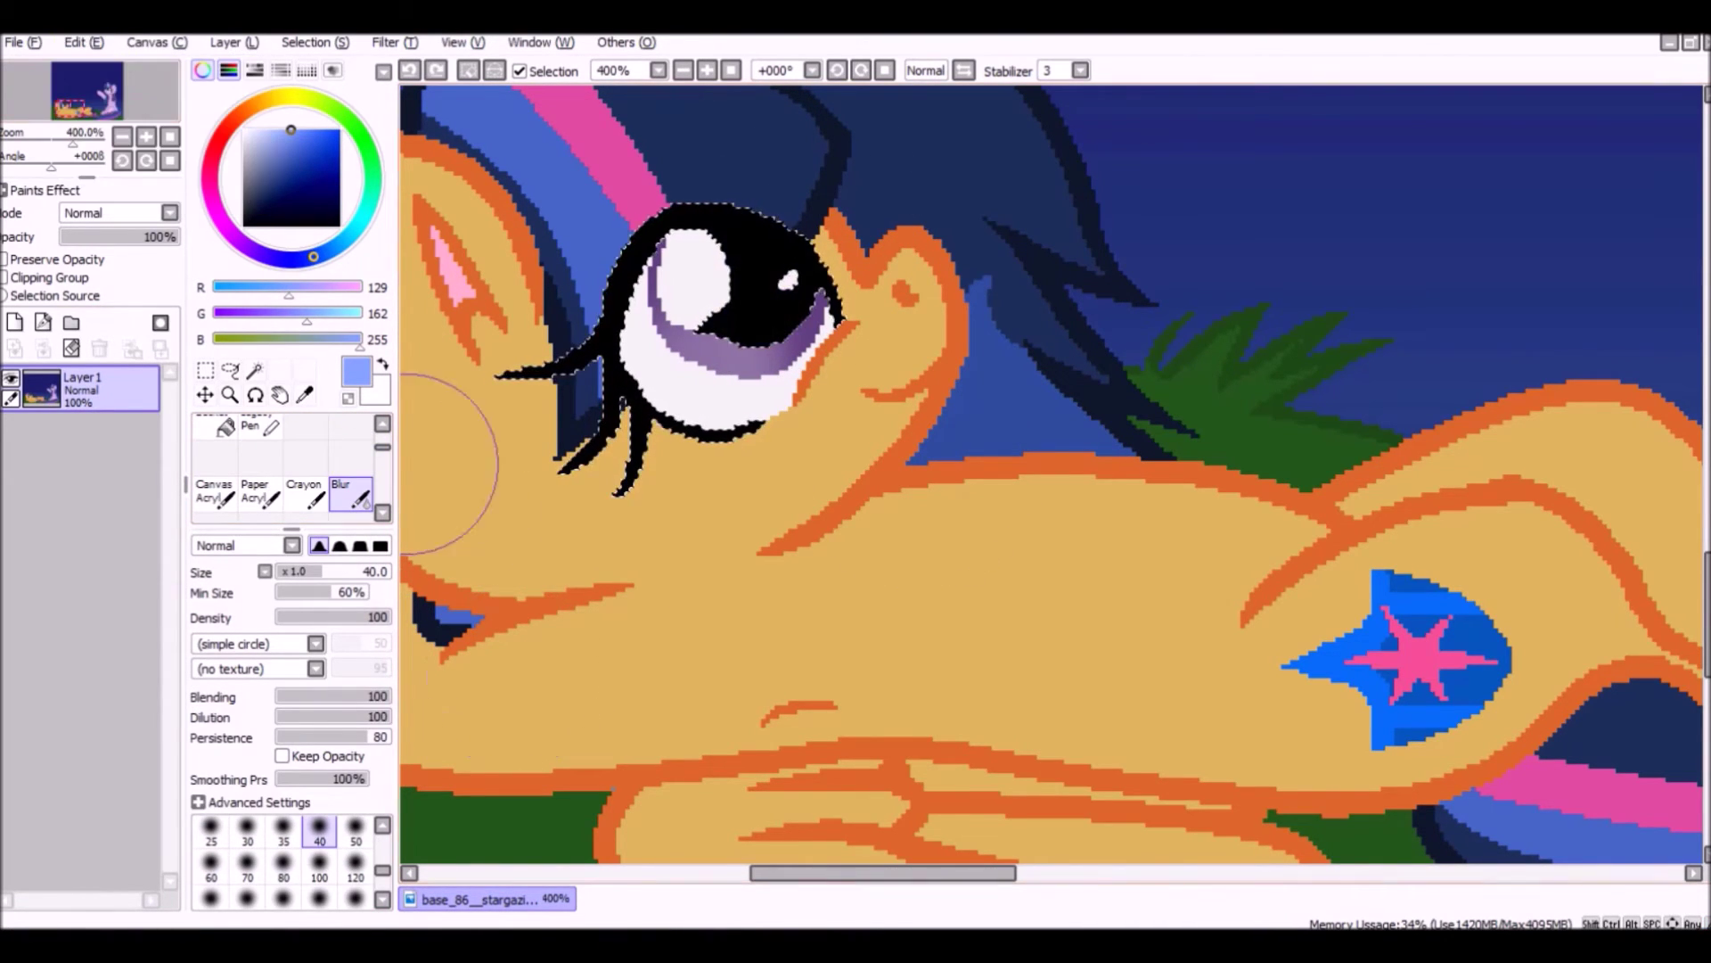
left_click(213, 465)
key("ctrl+y")
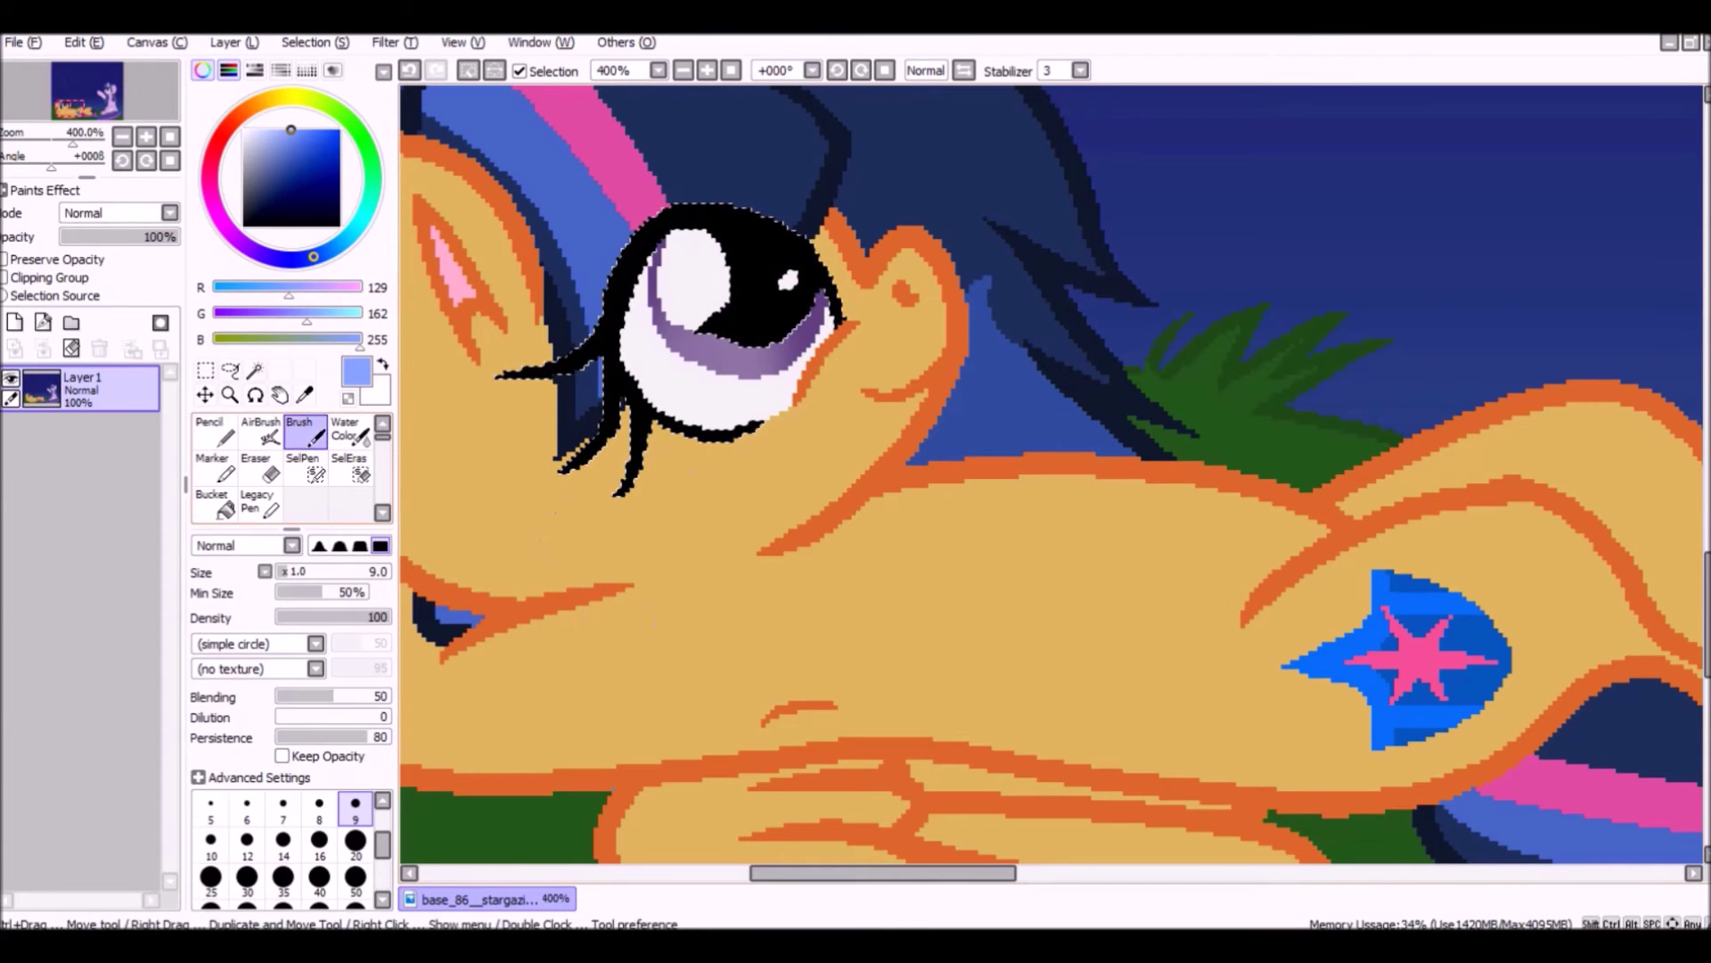
key("b")
key("ctrl+z")
Lighten the reclining pony's pupil with a soft white Airbrush highlight at size 50 and clear the selection.
key("e")
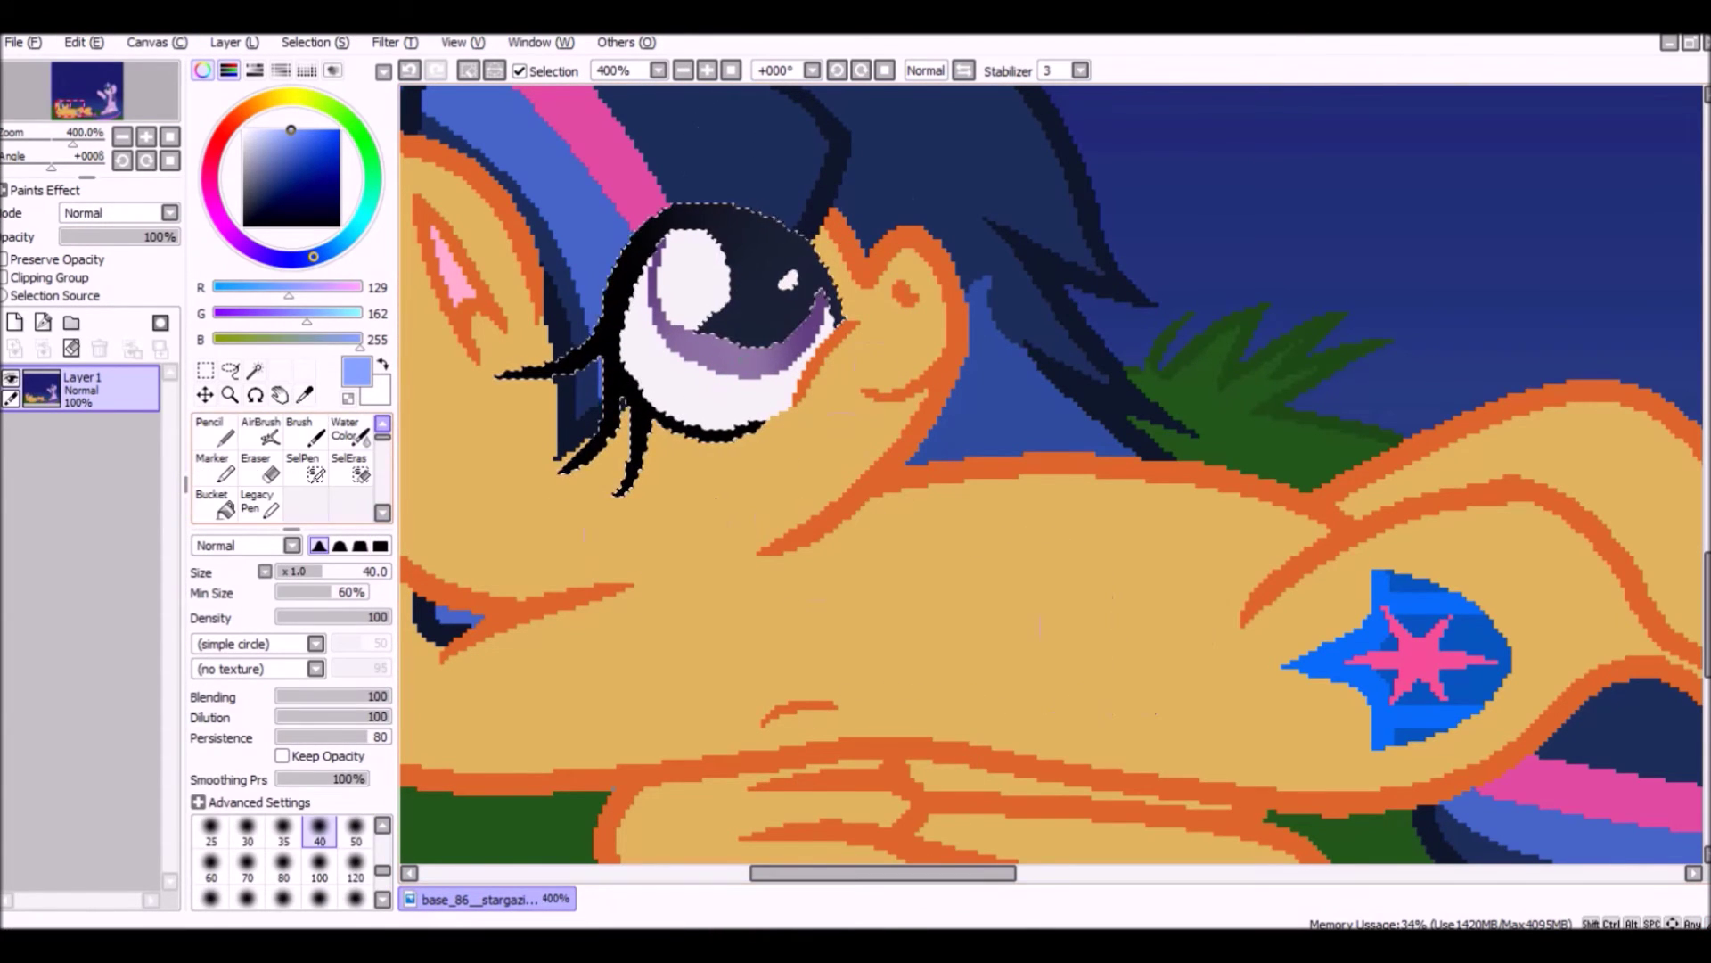
key("v")
left_click_drag(766, 276, 508, 568)
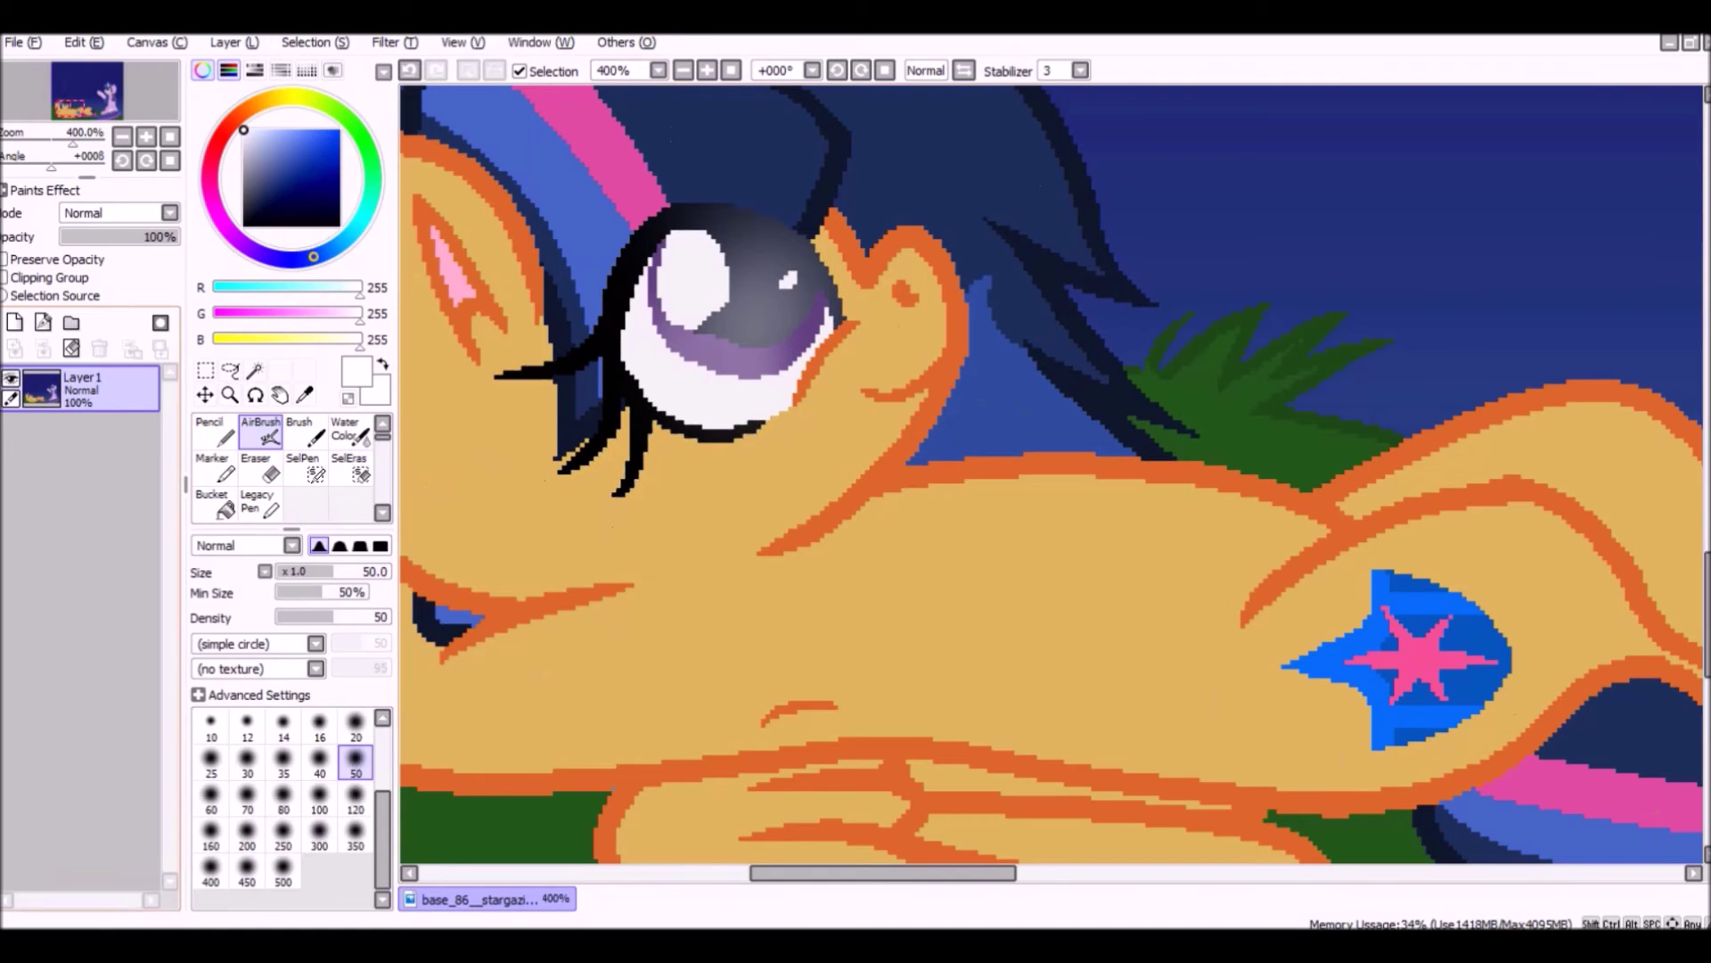
Select the sitting unicorn's blue iris and black pupil in turn by colour, with a colour difference of ±27.
key("w")
left_click(581, 444)
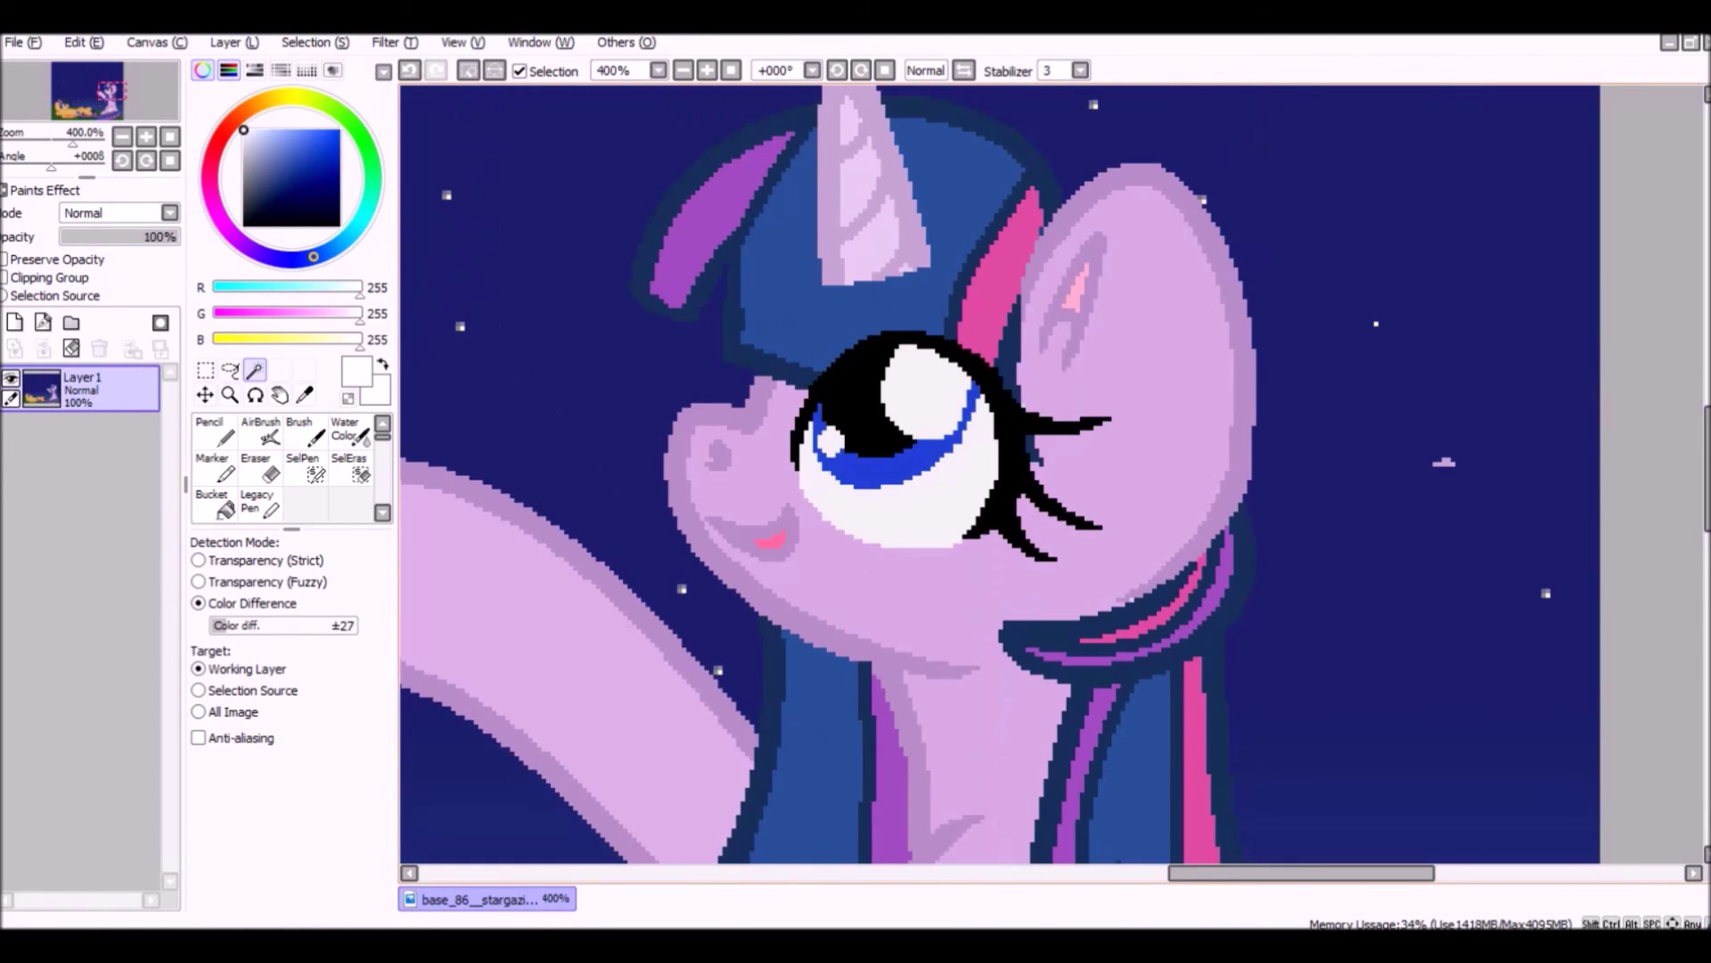
key("a")
key("w")
left_click(855, 383)
key("a")
left_click_drag(980, 535, 911, 553)
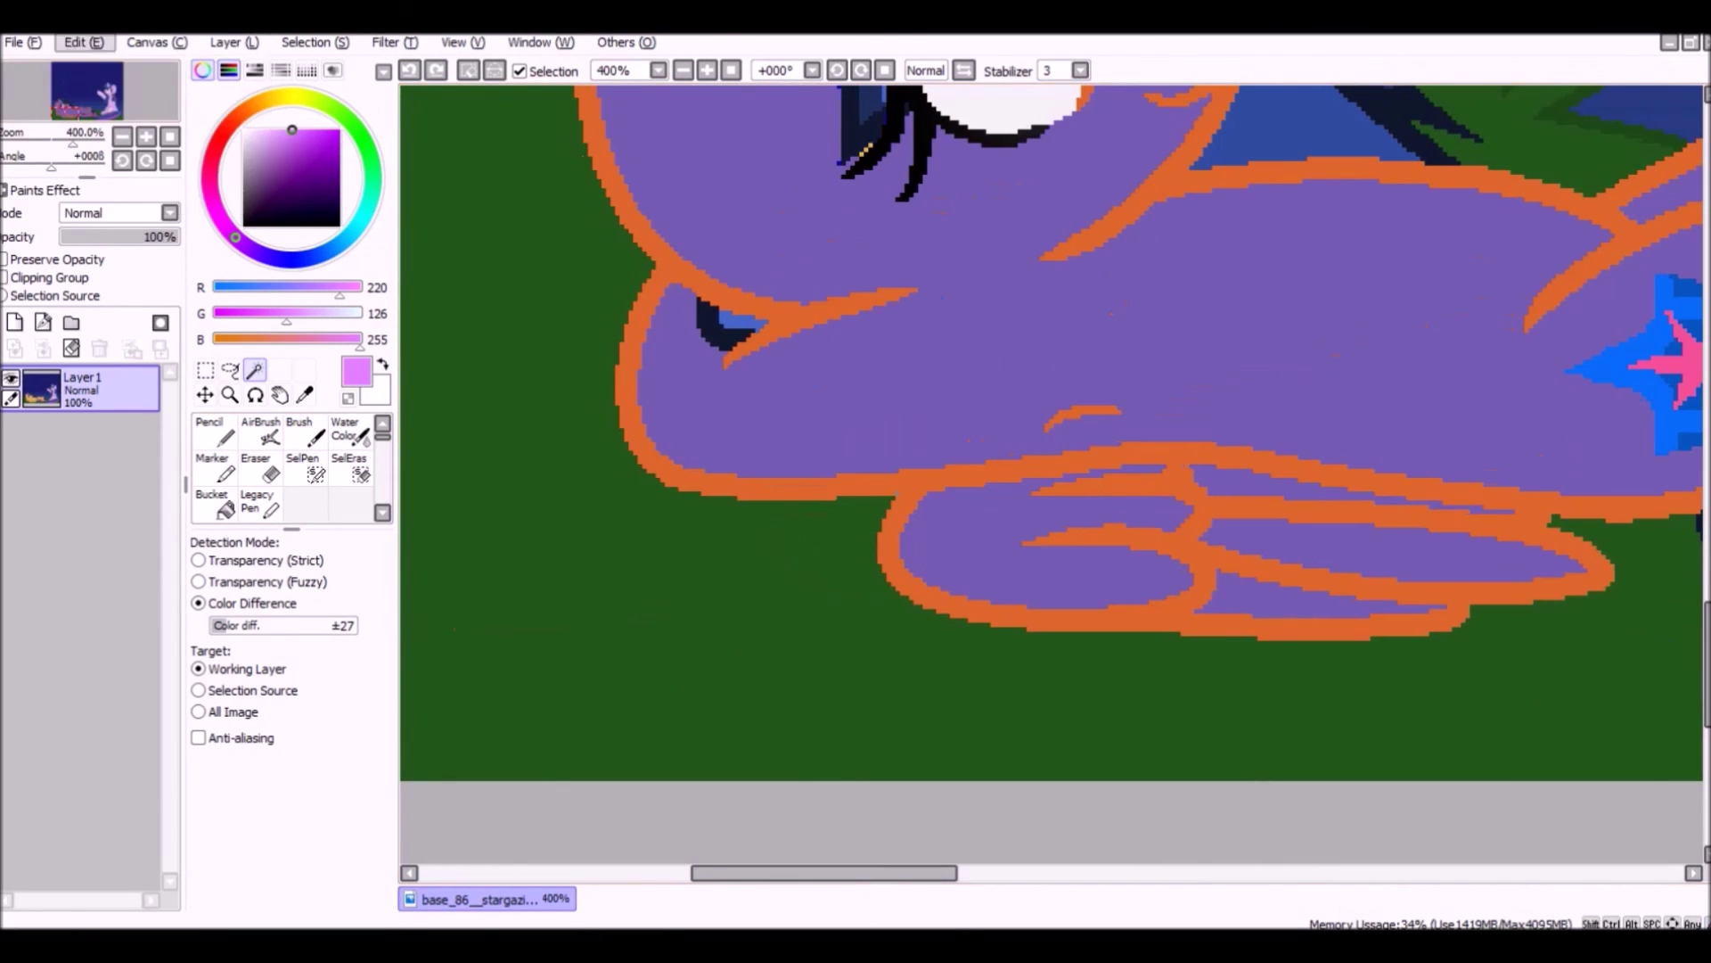
Start saving the picture under a new file name.
left_click(22, 42)
left_click(59, 204)
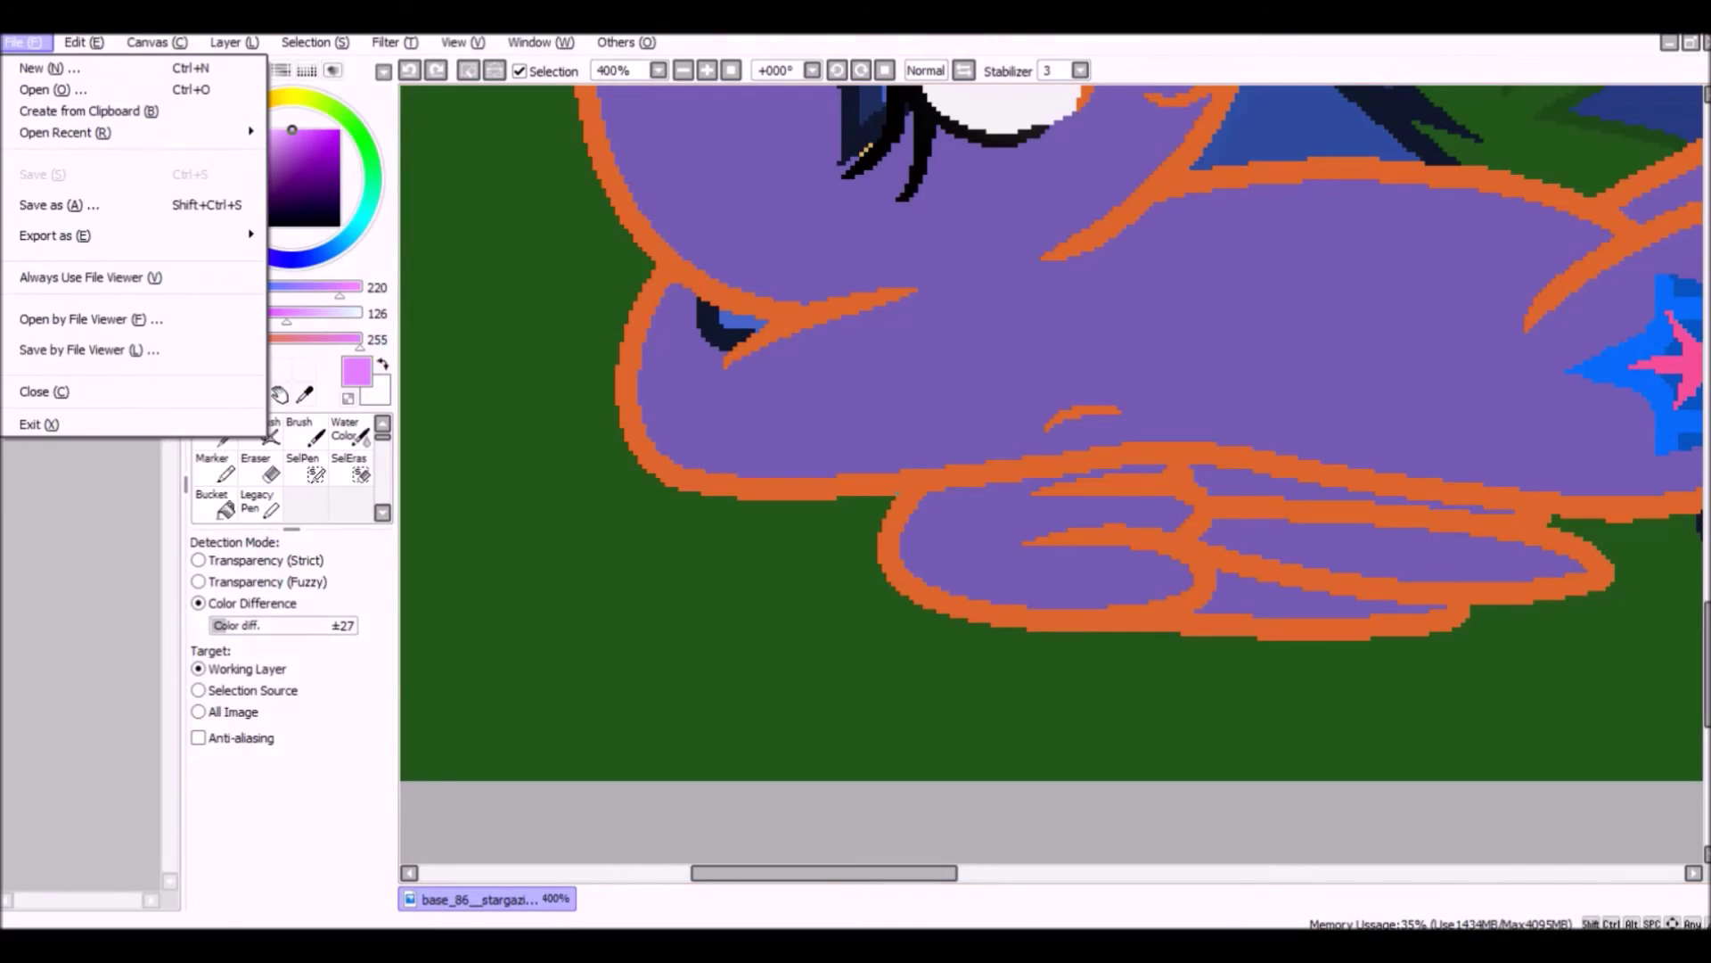